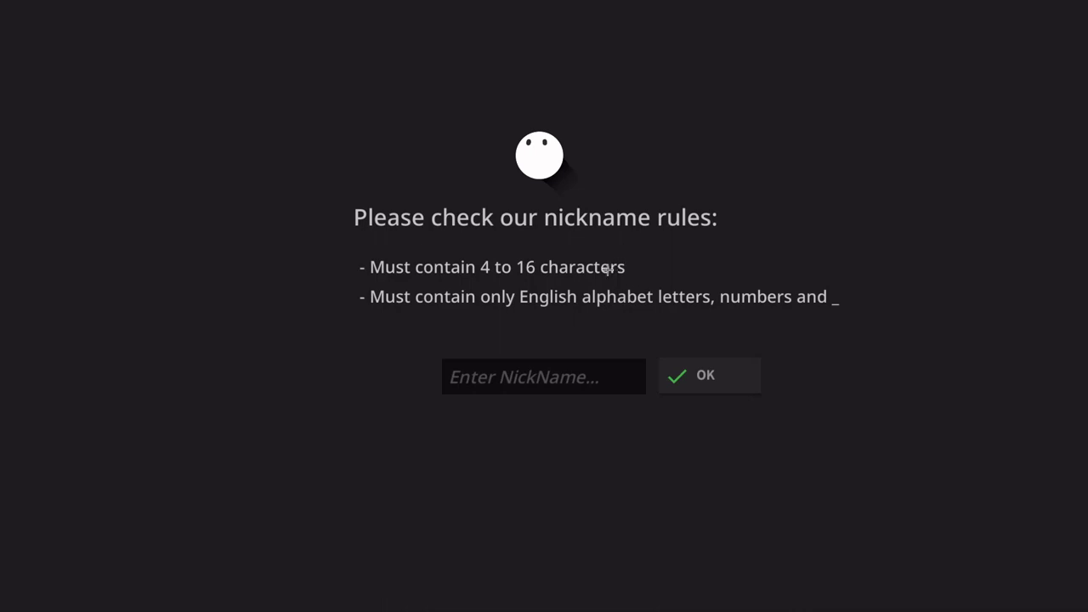
- Enter the nickname GameFan, fixing typos, then submit and confirm it
{"action": "left_click", "coordinate": [505, 383]}
{"action": "type", "text": "masonmi"}
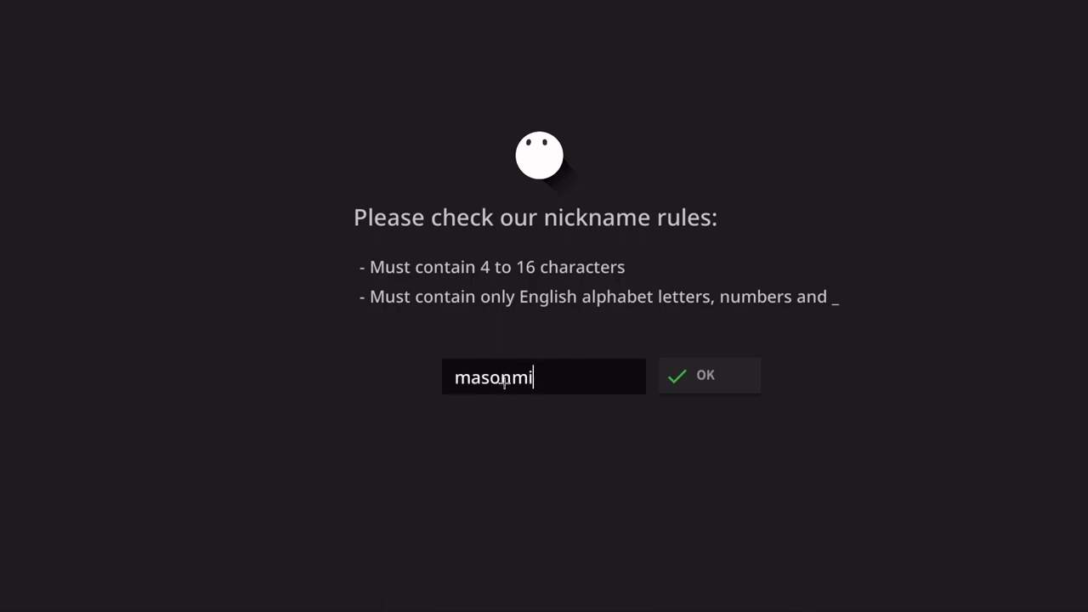
{"action": "key", "text": "BackSpace"}
{"action": "key", "text": "BackSpace"}
{"action": "key", "text": "BackSpace"}
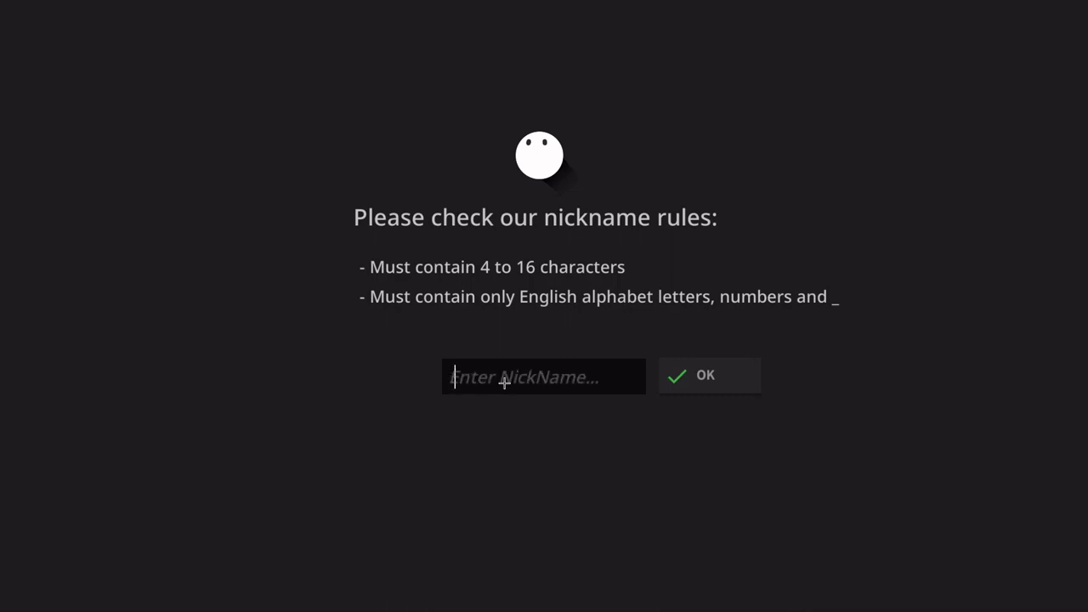
{"action": "type", "text": "conner"}
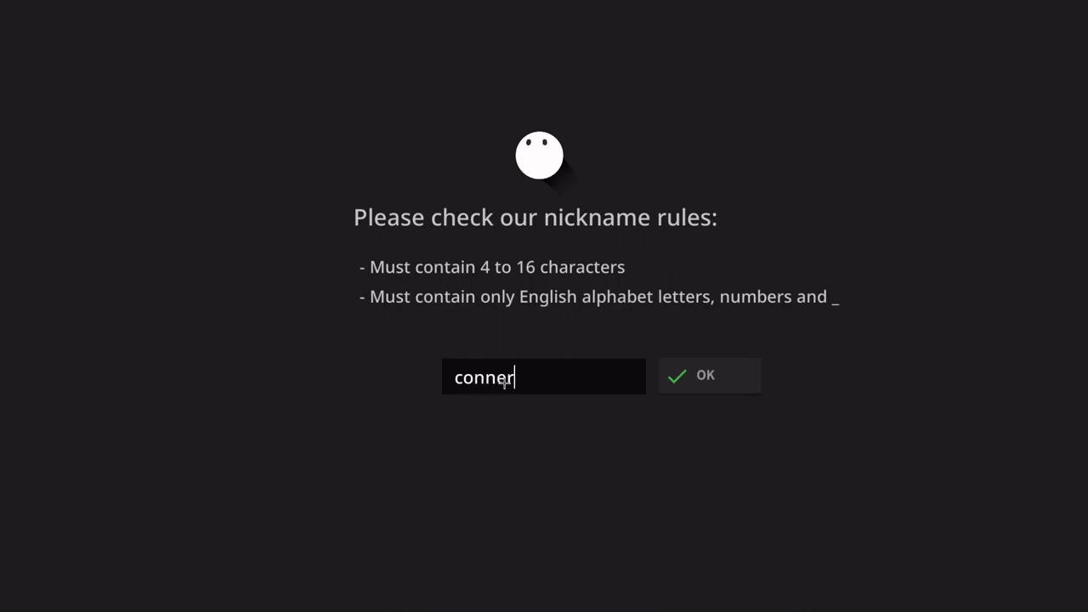
{"action": "type", "text": "fan"}
{"action": "key", "text": "Left"}
{"action": "key", "text": "Left"}
{"action": "key", "text": "BackSpace"}
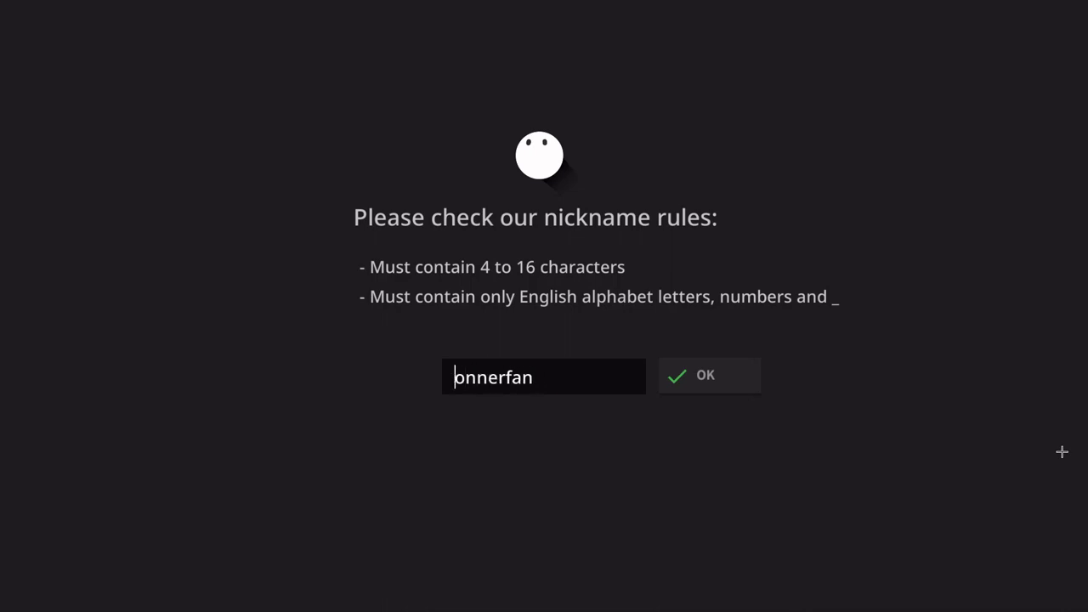
{"action": "type", "text": "C"}
{"action": "key", "text": "Right"}
{"action": "key", "text": "Right"}
{"action": "key", "text": "Right"}
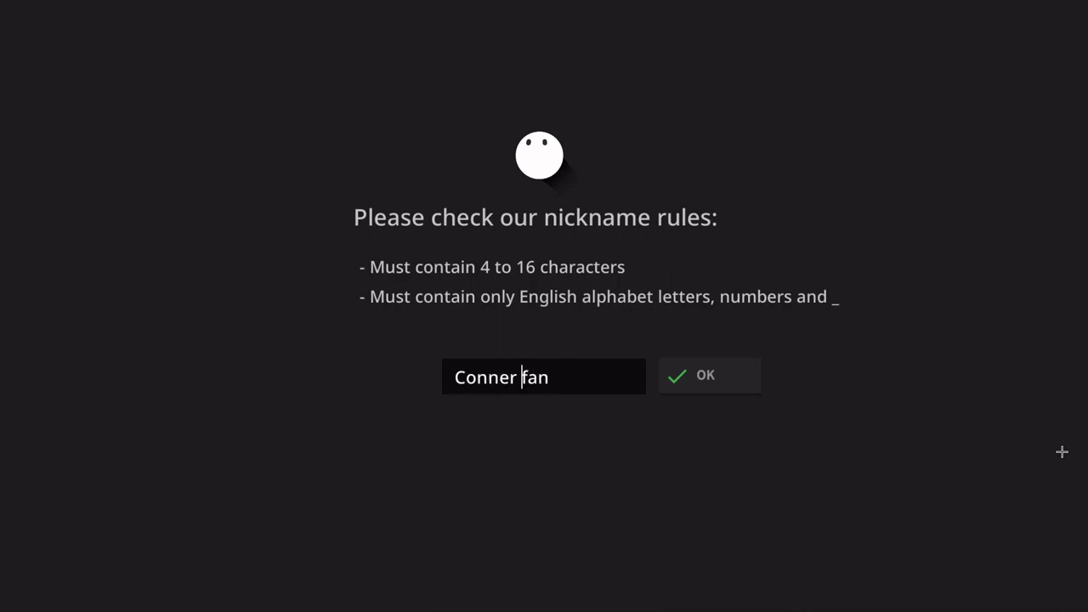
{"action": "key", "text": "BackSpace"}
{"action": "key", "text": "BackSpace"}
{"action": "key", "text": "BackSpace"}
{"action": "key", "text": "BackSpace"}
{"action": "key", "text": "BackSpace"}
{"action": "type", "text": "G"}
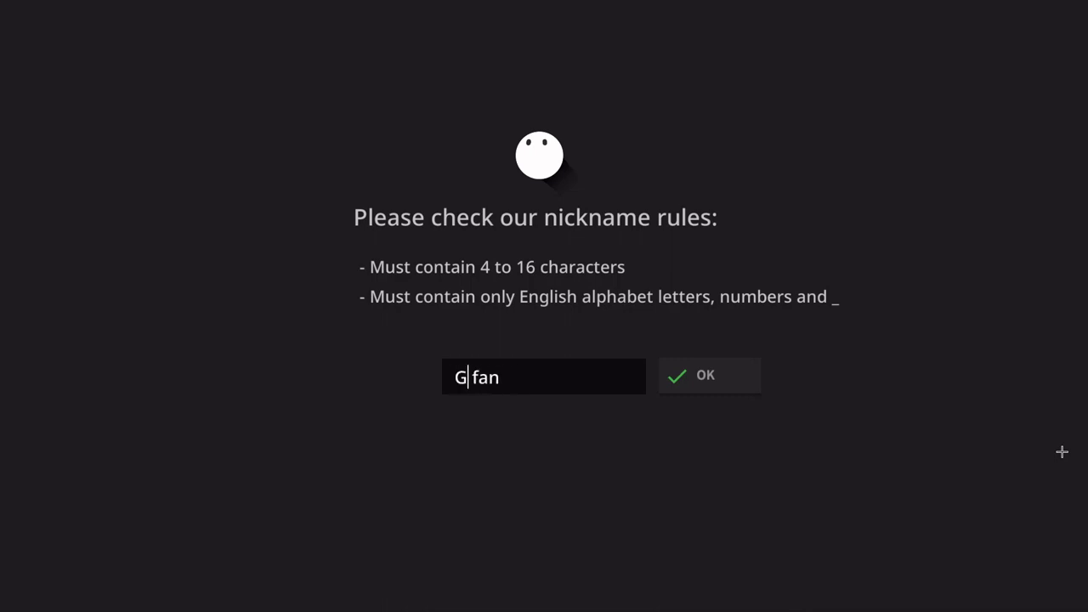
{"action": "type", "text": "a"}
{"action": "type", "text": "me"}
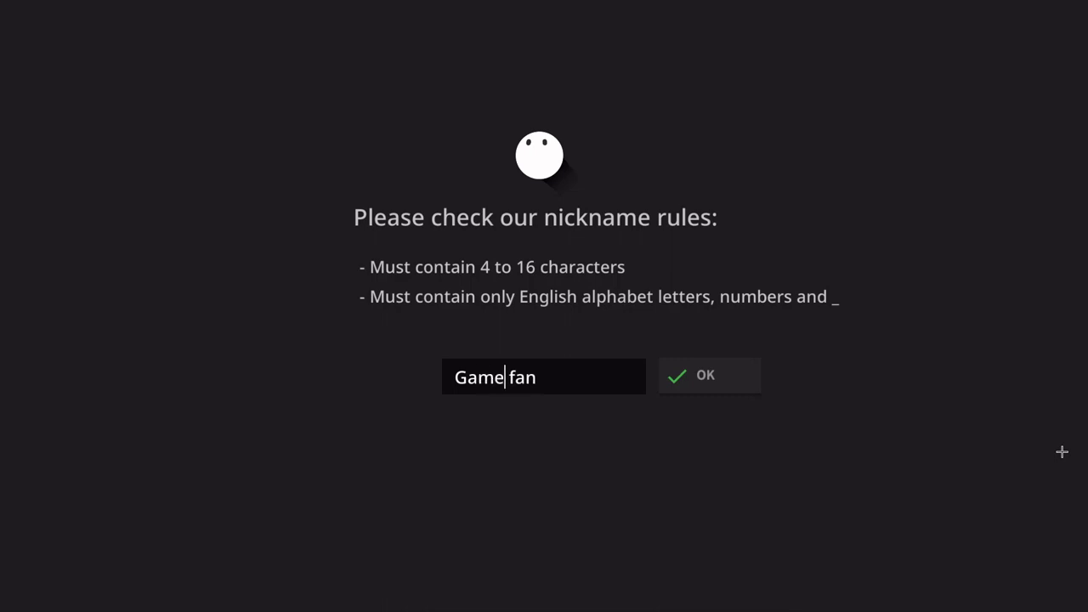
{"action": "type", "text": "mo"}
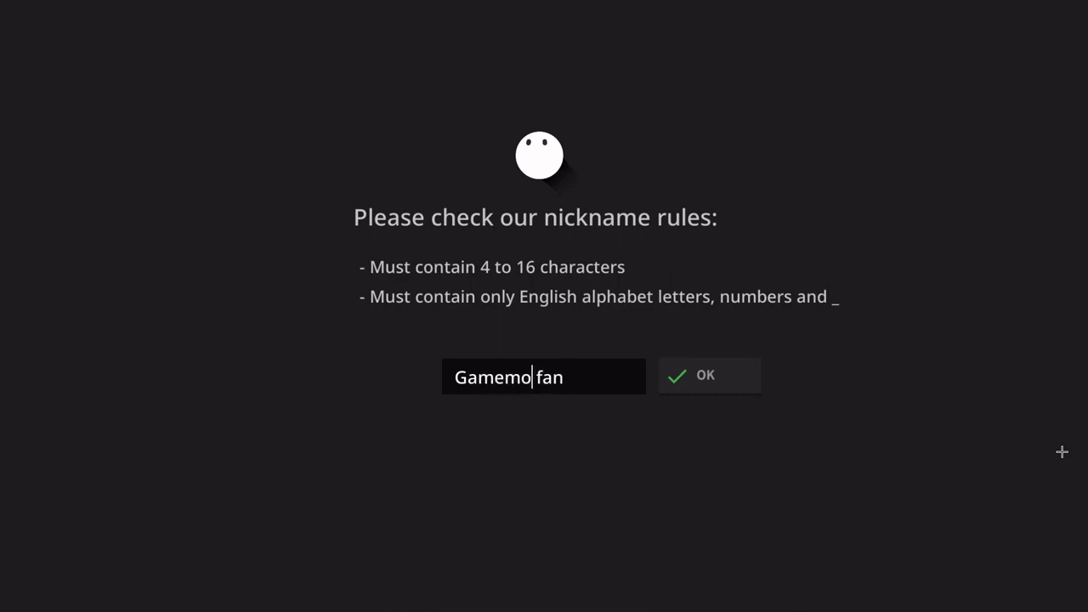
{"action": "type", "text": "de"}
{"action": "key", "text": "BackSpace"}
{"action": "key", "text": "BackSpace"}
{"action": "key", "text": "BackSpace"}
{"action": "key", "text": "BackSpace"}
{"action": "key", "text": "BackSpace"}
{"action": "key", "text": "BackSpace"}
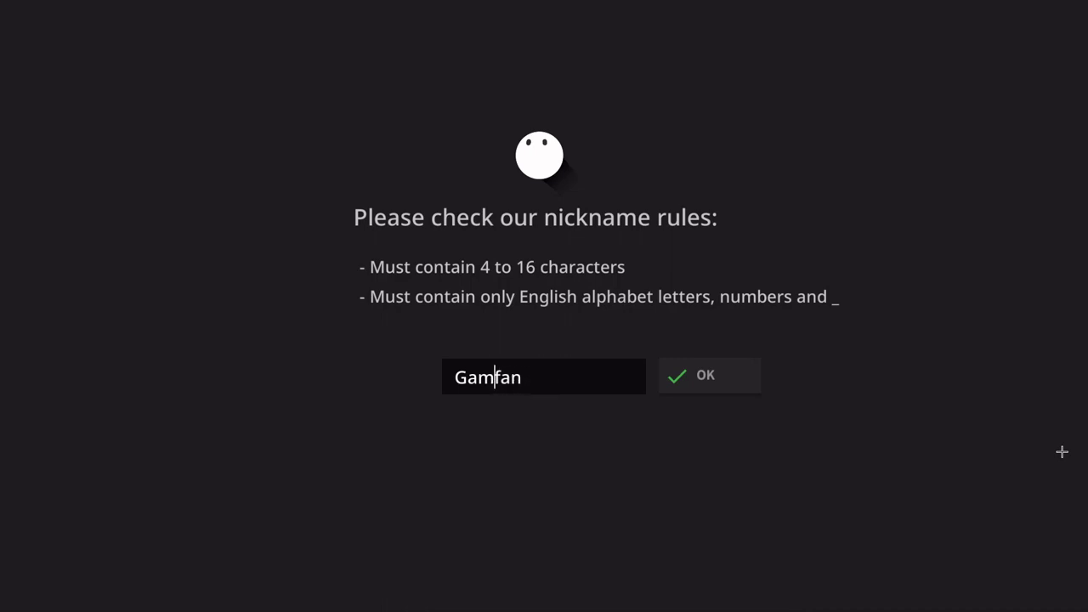
{"action": "type", "text": "e"}
{"action": "key", "text": "BackSpace"}
{"action": "key", "text": "BackSpace"}
{"action": "type", "text": "F"}
{"action": "left_click", "coordinate": [729, 381]}
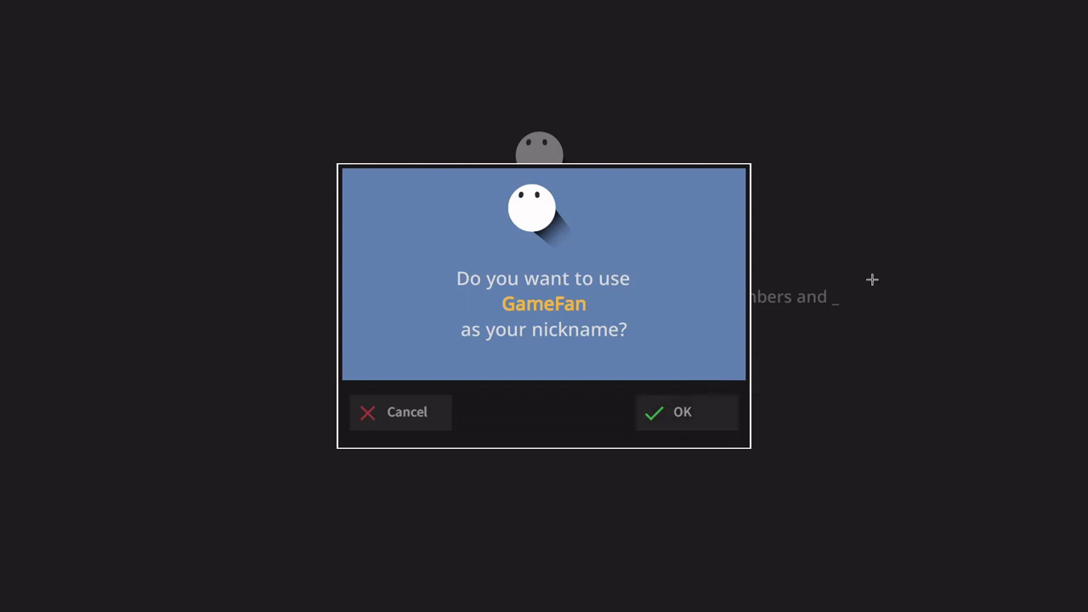
{"action": "key", "text": "Return"}
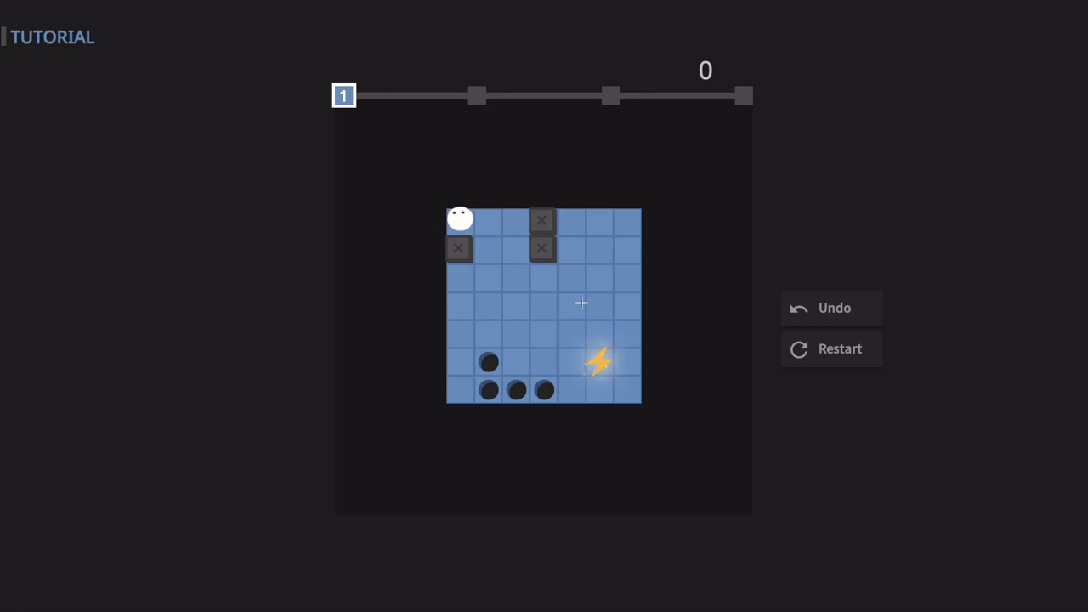
- Slide the white ball back and forth between left and right repeatedly
{"action": "key", "text": "Right"}
{"action": "key", "text": "Left"}
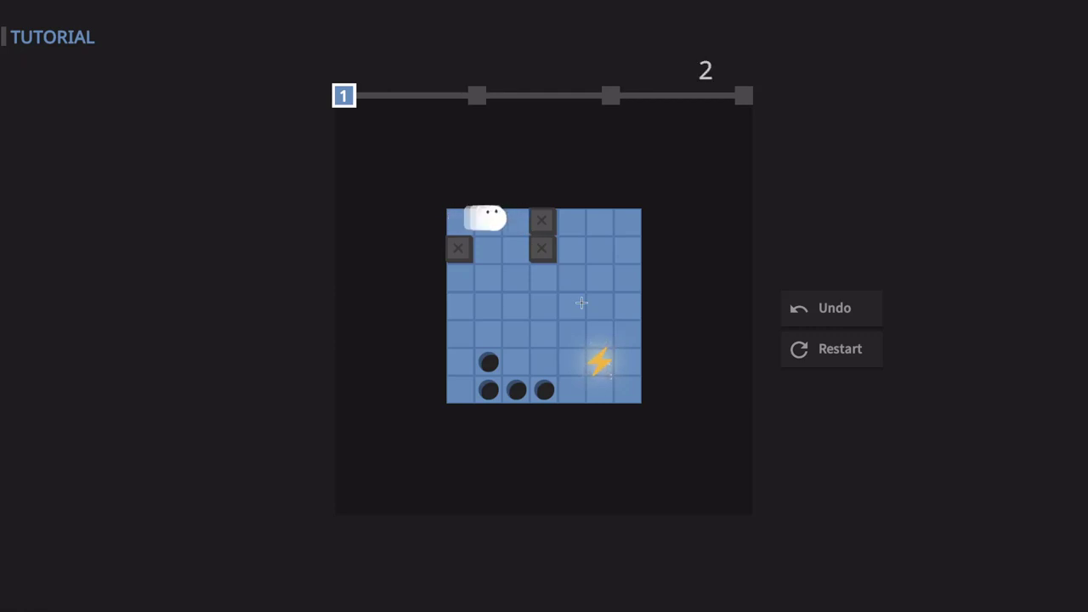
{"action": "key", "text": "Right"}
{"action": "key", "text": "Left"}
{"action": "key", "text": "Right"}
{"action": "key", "text": "Left"}
{"action": "key", "text": "Right"}
{"action": "key", "text": "Left"}
{"action": "key", "text": "Right"}
{"action": "key", "text": "Left"}
{"action": "key", "text": "Right"}
{"action": "key", "text": "Right"}
{"action": "key", "text": "Left"}
{"action": "key", "text": "Right"}
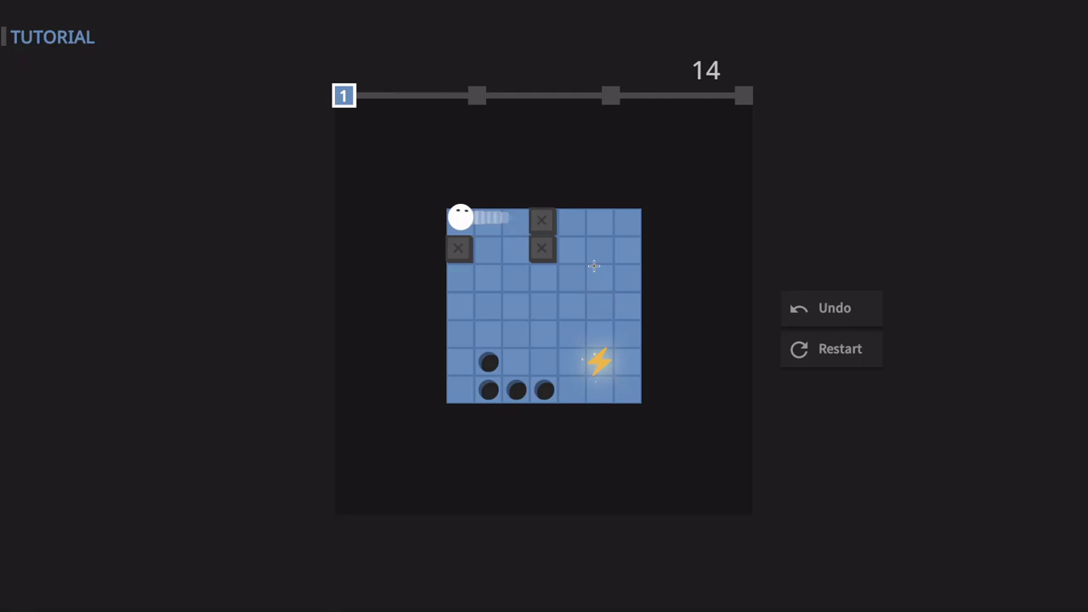
{"action": "key", "text": "Left"}
{"action": "key", "text": "Right"}
{"action": "key", "text": "Left"}
{"action": "key", "text": "Right"}
{"action": "key", "text": "Left"}
{"action": "key", "text": "Right"}
{"action": "key", "text": "Left"}
{"action": "key", "text": "Left"}
{"action": "key", "text": "Right"}
{"action": "key", "text": "Left"}
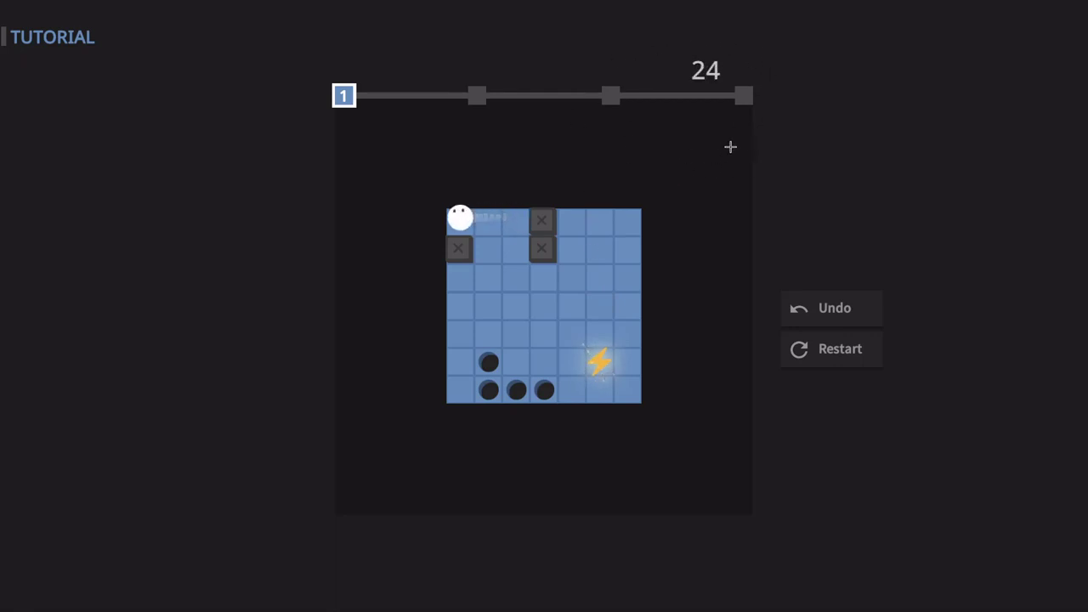
{"action": "key", "text": "Right"}
{"action": "key", "text": "Left"}
{"action": "key", "text": "Right"}
{"action": "key", "text": "Left"}
{"action": "key", "text": "Right"}
{"action": "key", "text": "Left"}
{"action": "key", "text": "Right"}
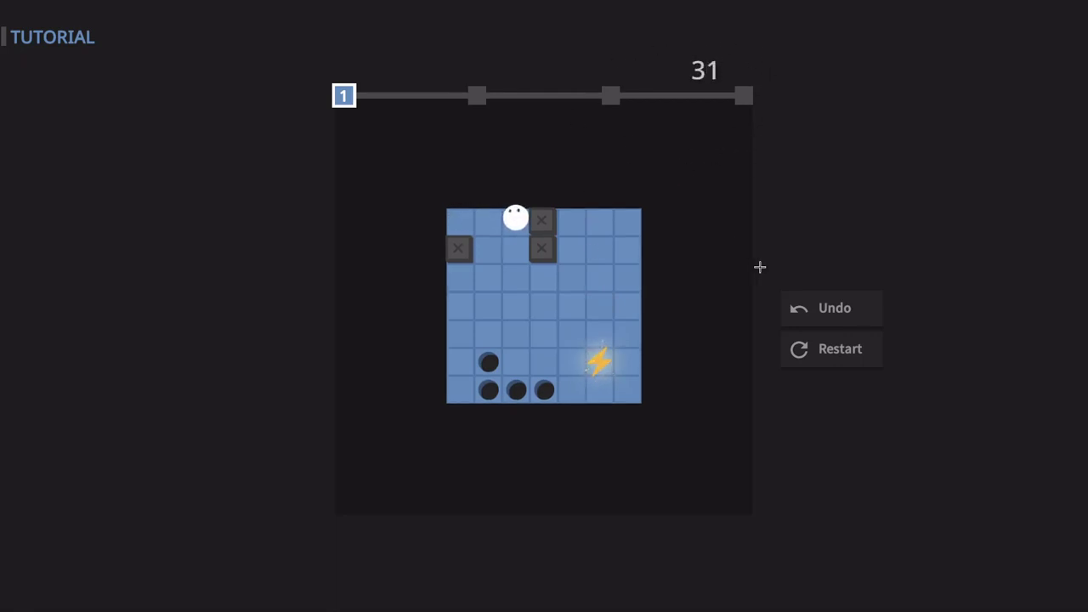
- Reset the puzzle and try a right-then-down route, moving the ball up and down
{"action": "key", "text": "r"}
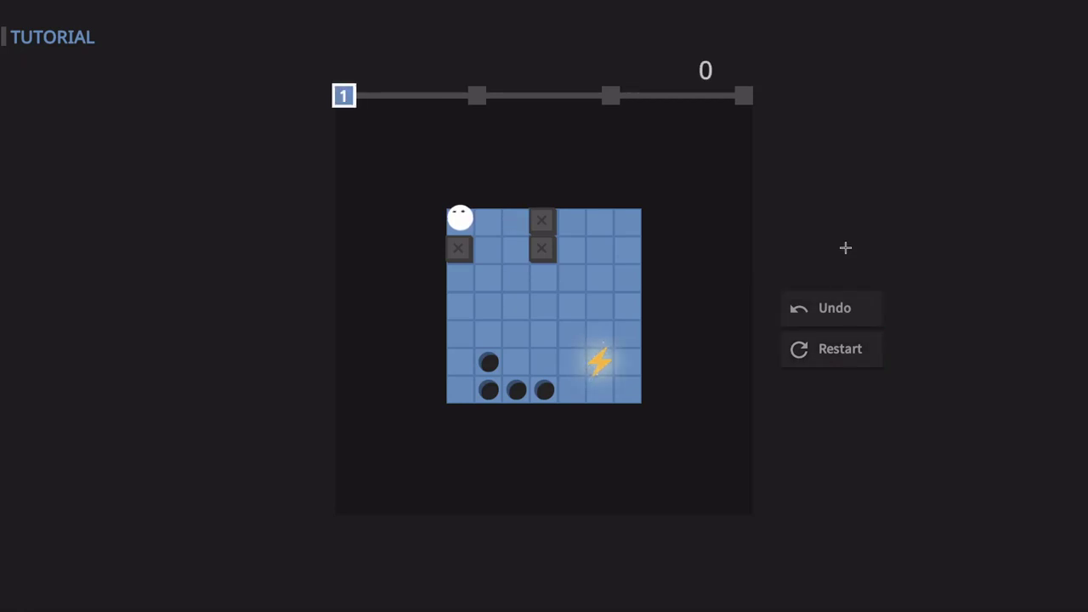
{"action": "key", "text": "Right"}
{"action": "key", "text": "Down"}
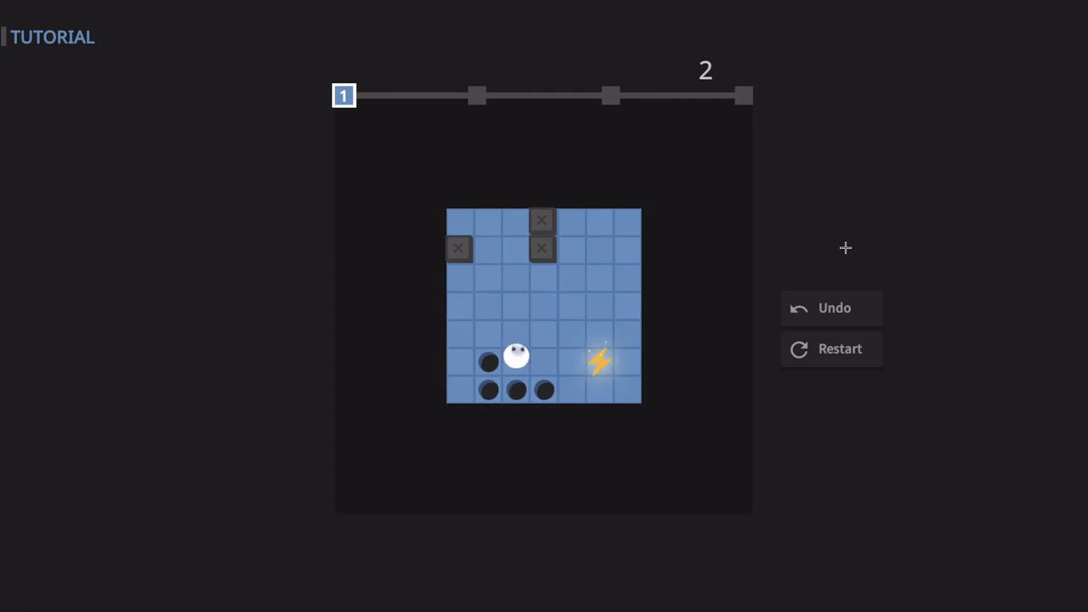
{"action": "key", "text": "Up"}
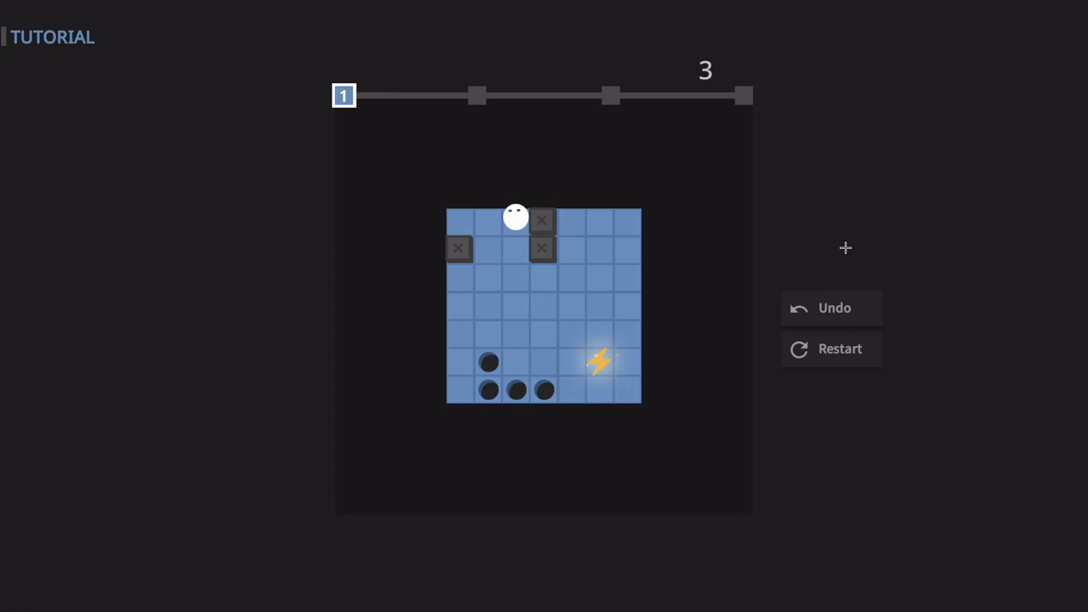
{"action": "key", "text": "Down"}
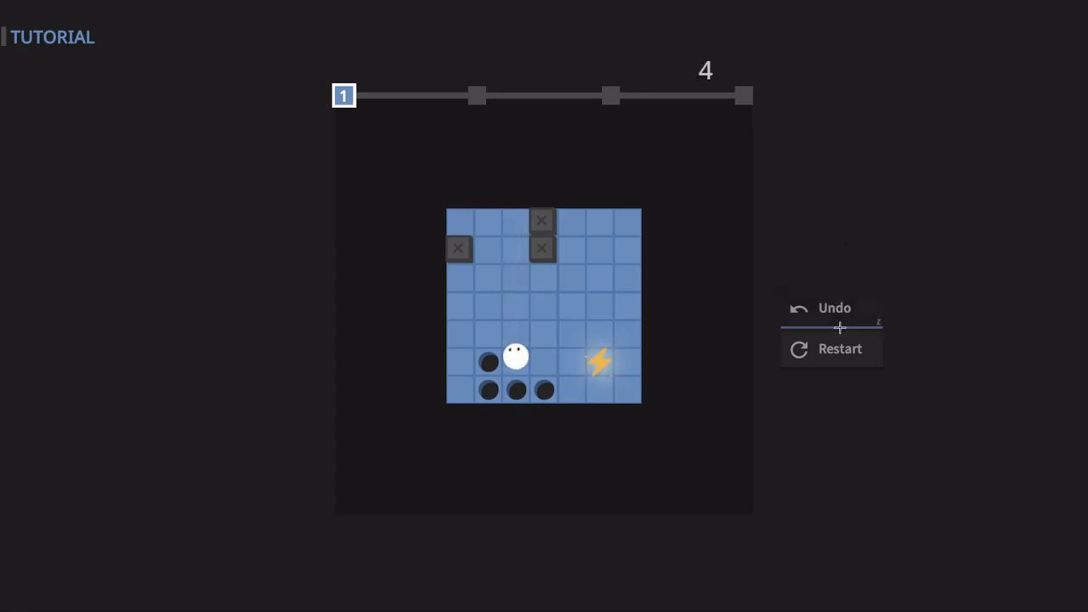
- Restart, roll right, down, right onto the lightning tile, and go to the next level
{"action": "left_click", "coordinate": [840, 350]}
{"action": "key", "text": "Right"}
{"action": "key", "text": "Down"}
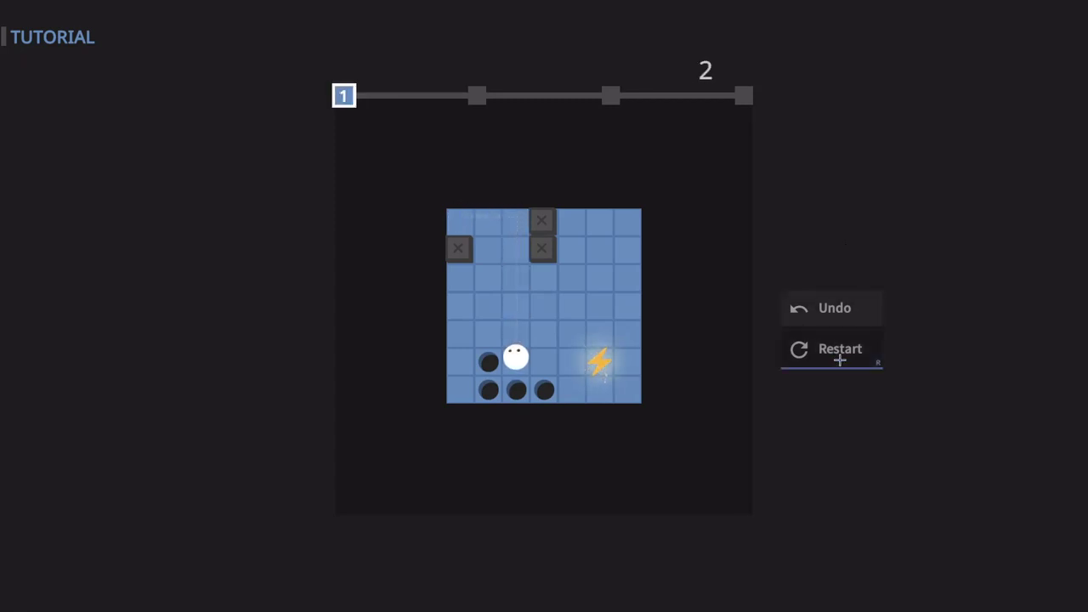
{"action": "key", "text": "Right"}
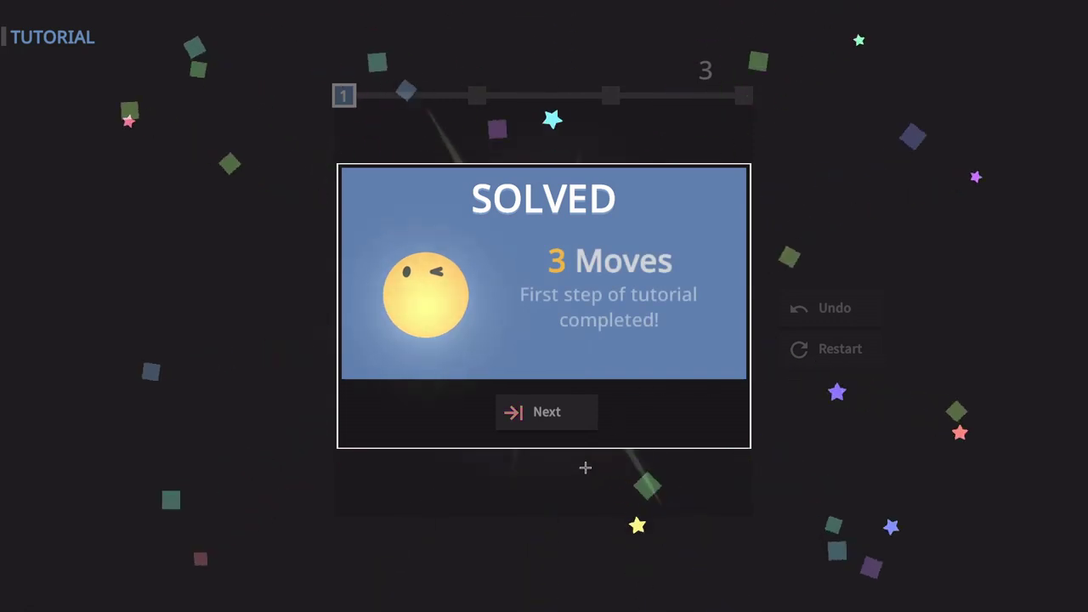
{"action": "left_click", "coordinate": [547, 411]}
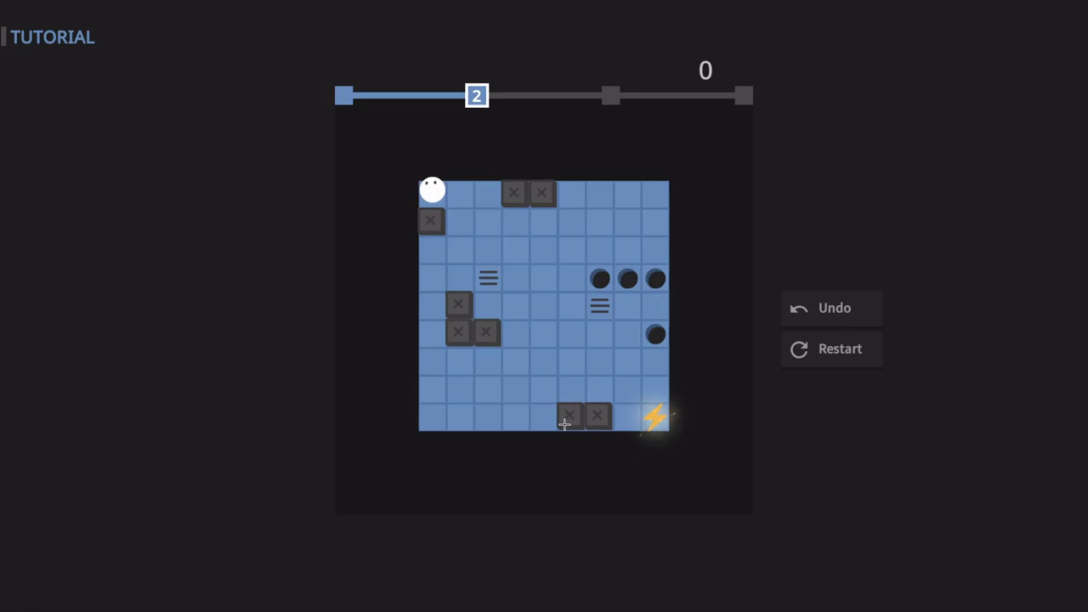
- Roll the ball right, down, right, left, down, right onto the lightning goal
{"action": "key", "text": "Right"}
{"action": "key", "text": "Down"}
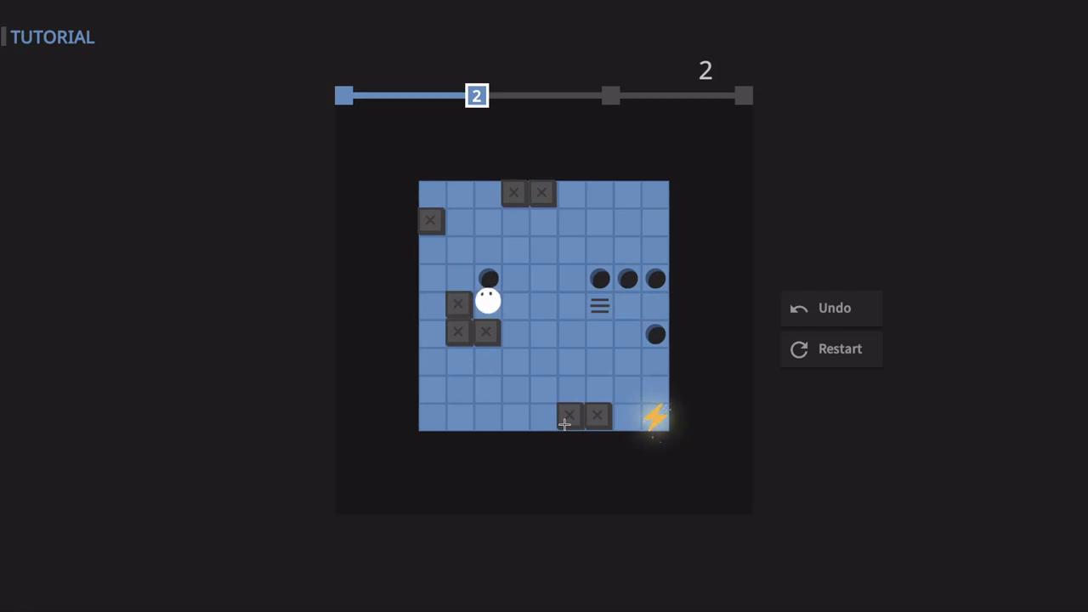
{"action": "key", "text": "Right"}
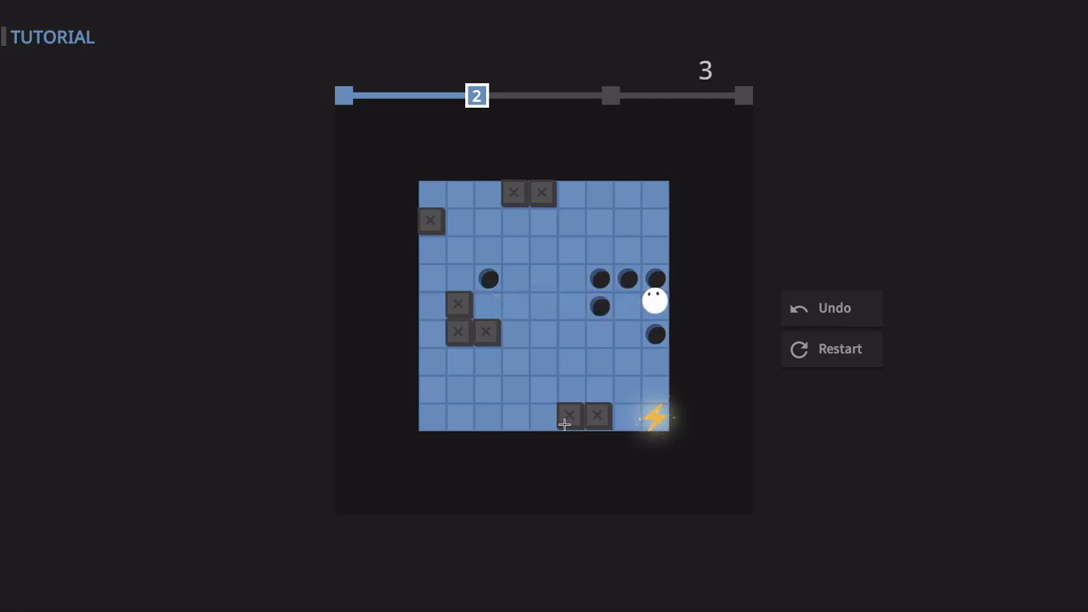
{"action": "key", "text": "Left"}
{"action": "key", "text": "Down"}
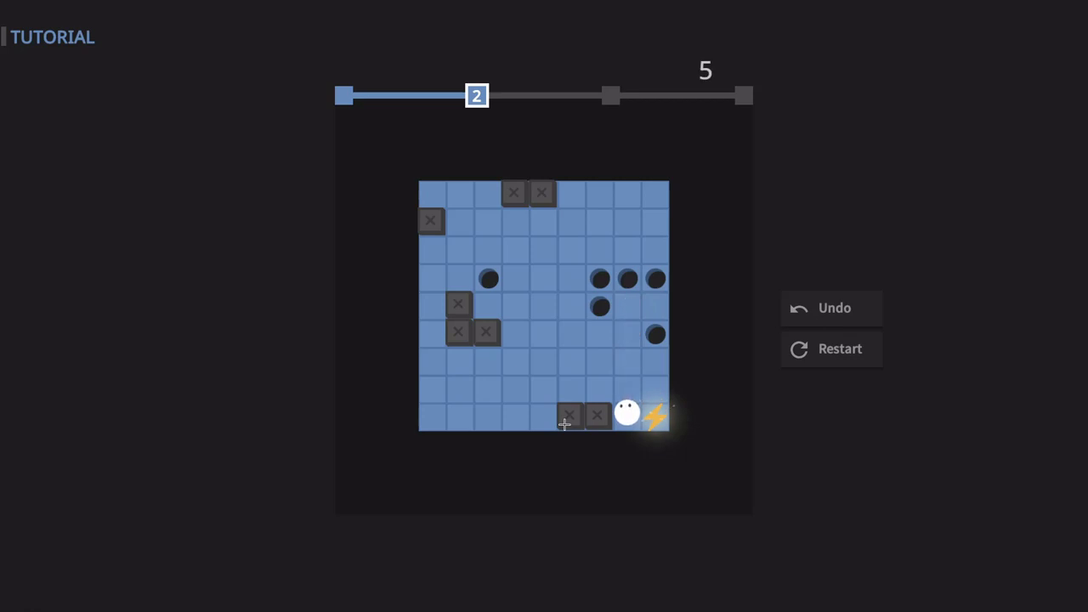
{"action": "key", "text": "Right"}
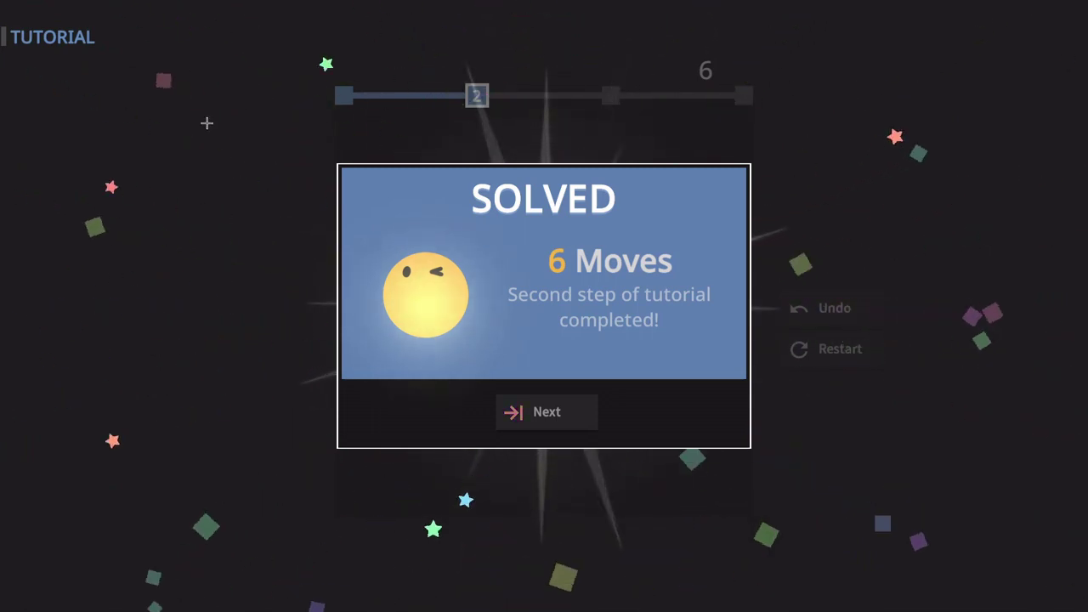
- Load the third puzzle, push the red gear right, and reach the lightning tile in six moves
{"action": "key", "text": "Return"}
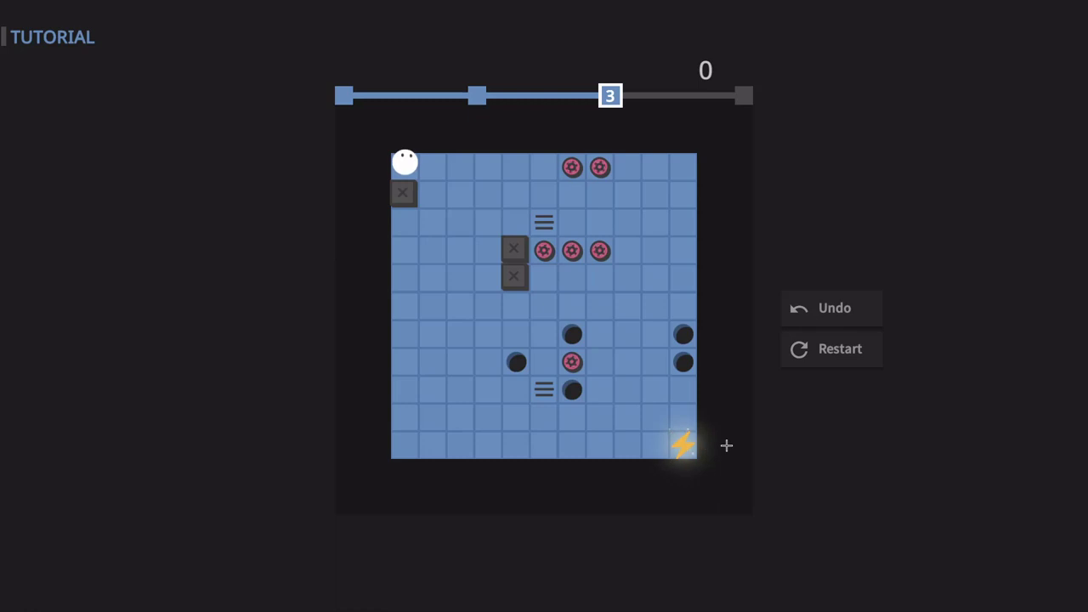
{"action": "key", "text": "Right"}
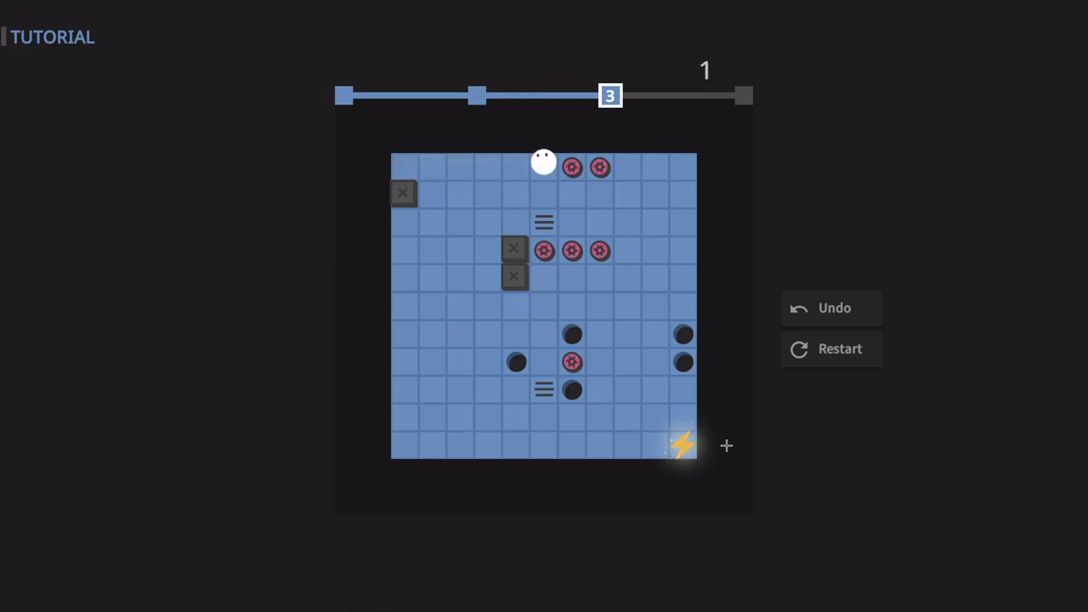
{"action": "key", "text": "Down"}
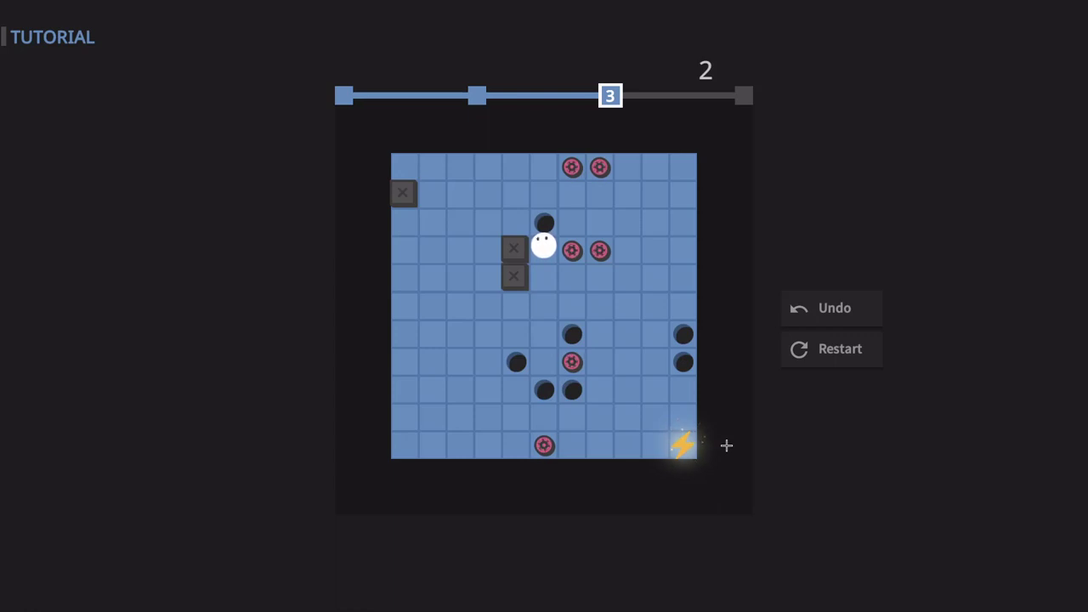
{"action": "key", "text": "Down"}
{"action": "key", "text": "Right"}
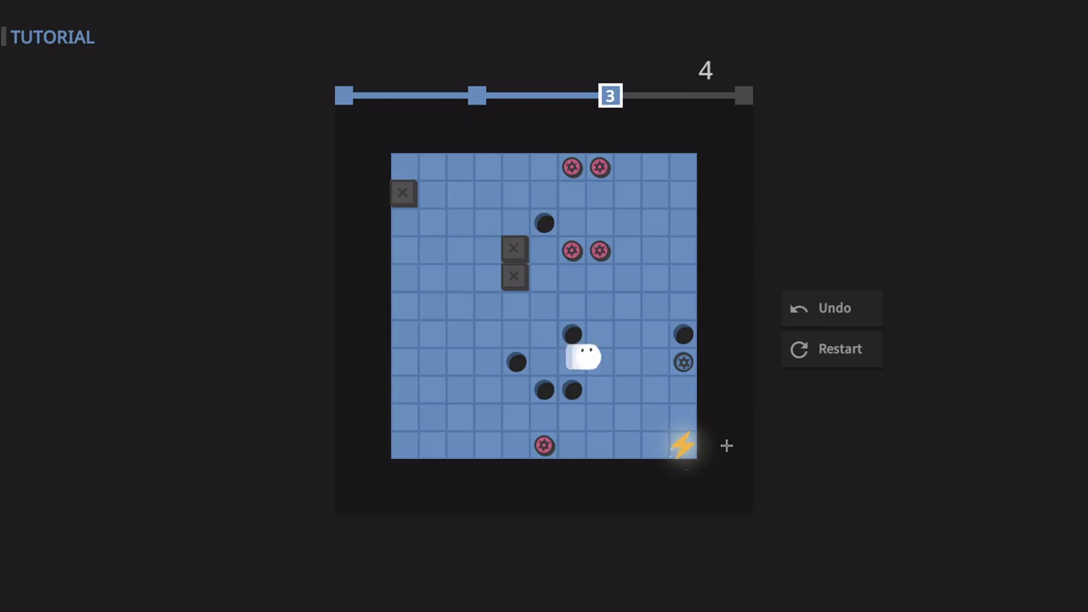
{"action": "key", "text": "Right"}
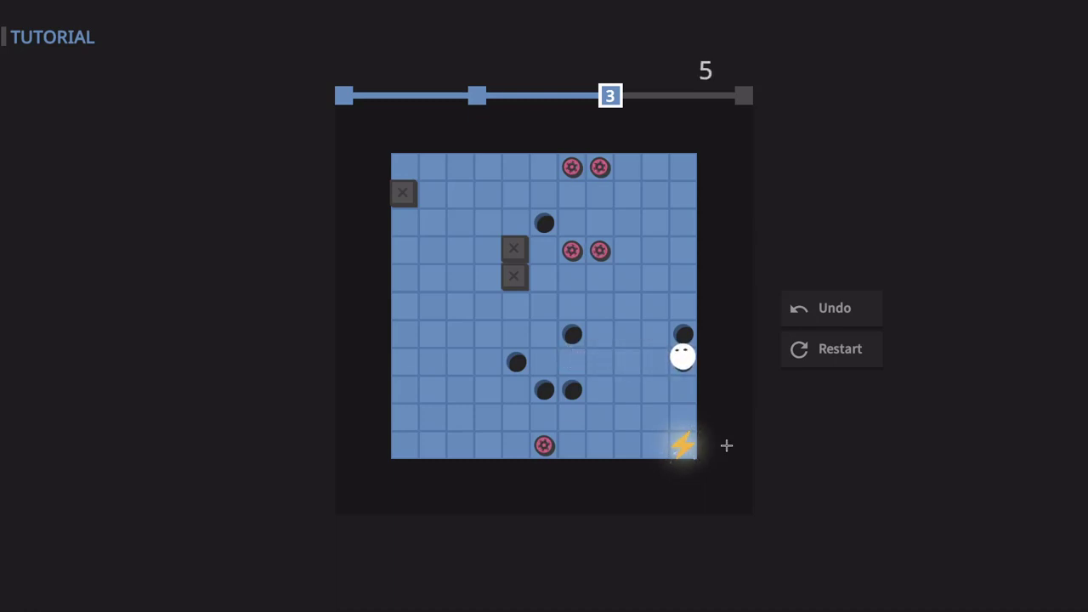
{"action": "key", "text": "Down"}
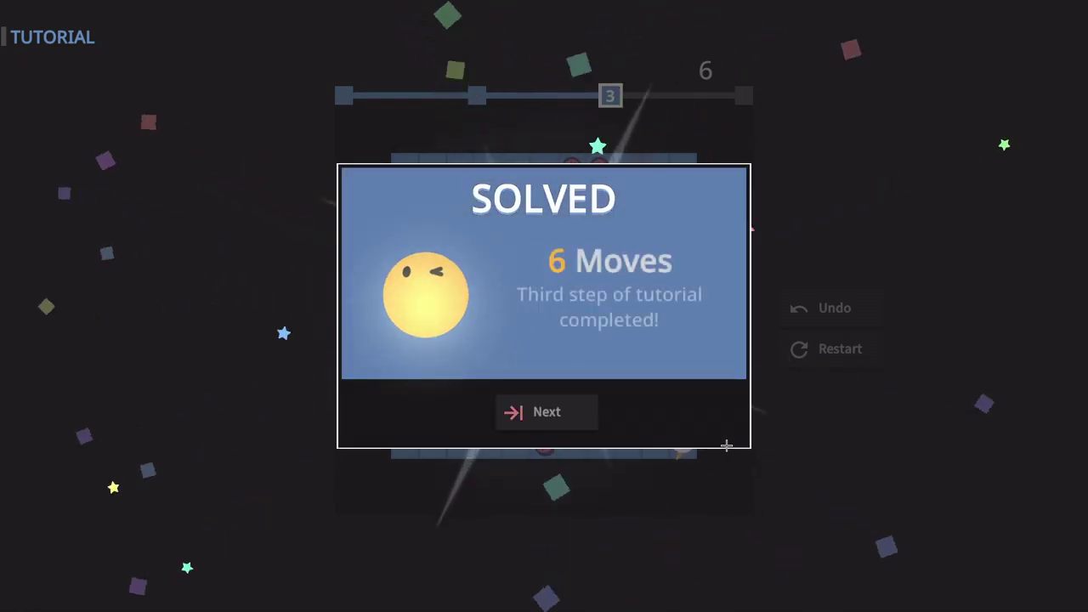
{"action": "key", "text": "Return"}
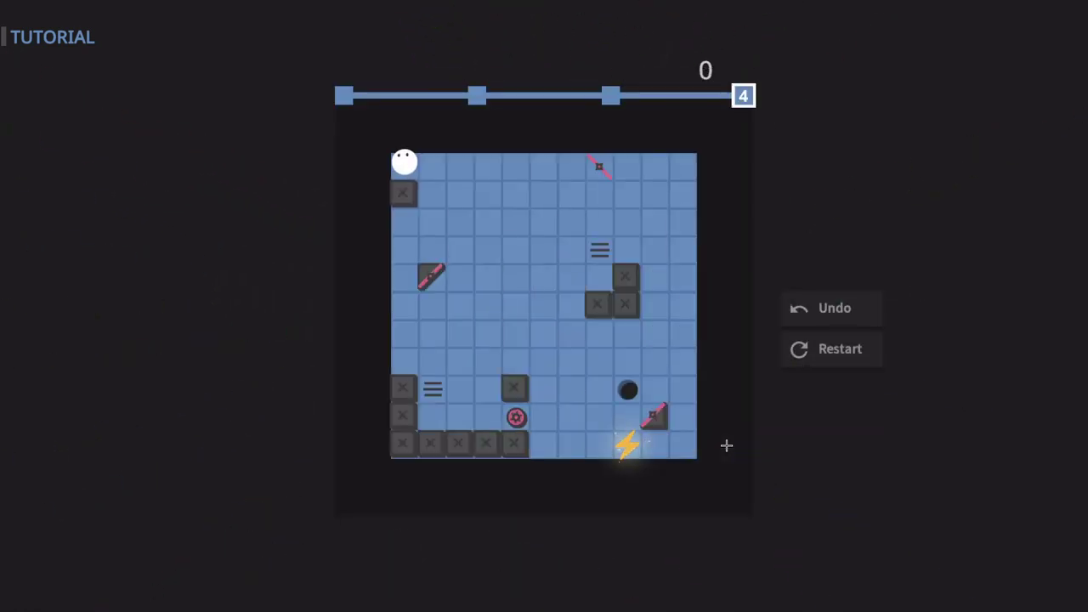
- Bounce off the bumpers and push the red gear to land on lightning in five moves
{"action": "key", "text": "Right"}
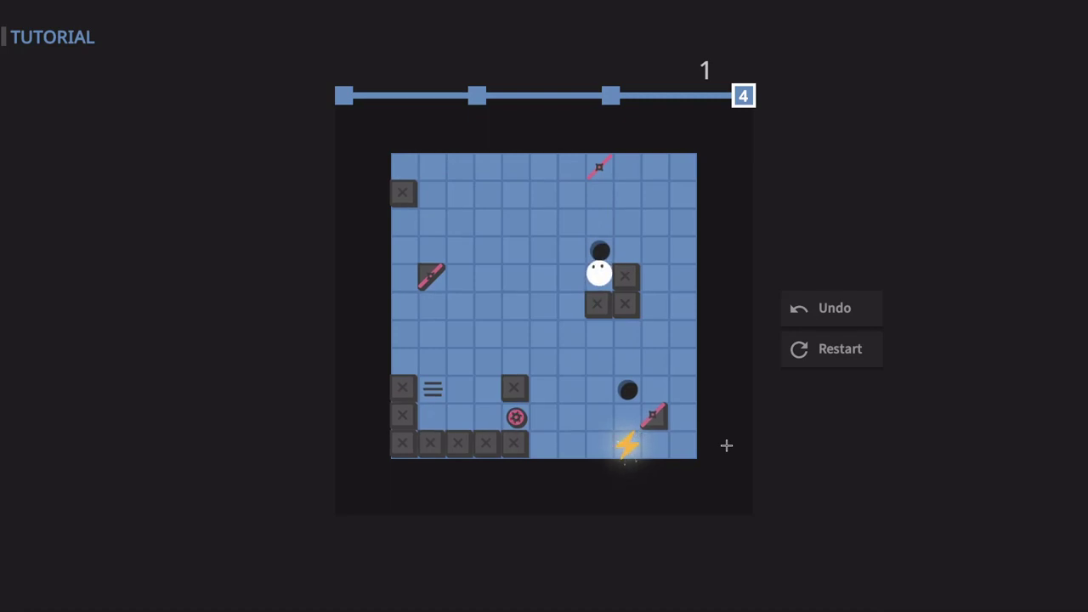
{"action": "key", "text": "Left"}
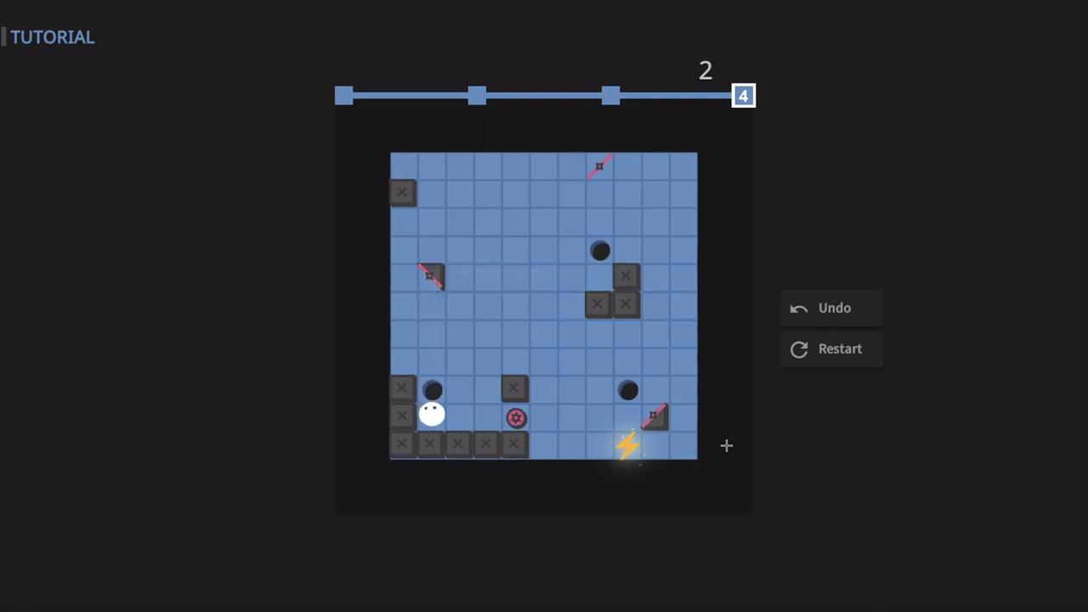
{"action": "key", "text": "Right"}
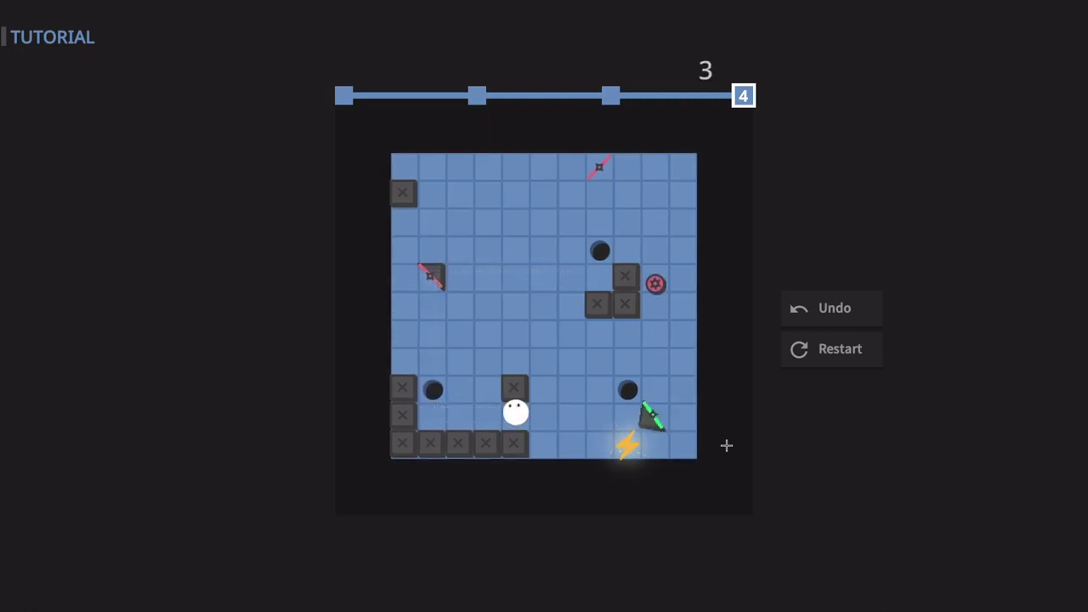
{"action": "key", "text": "Right"}
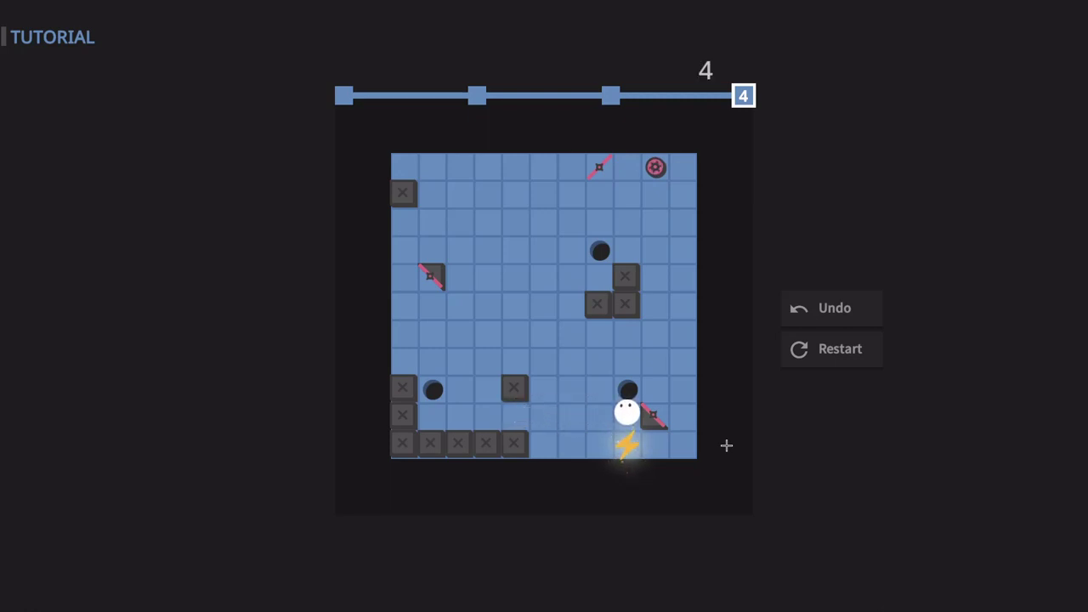
{"action": "key", "text": "Down"}
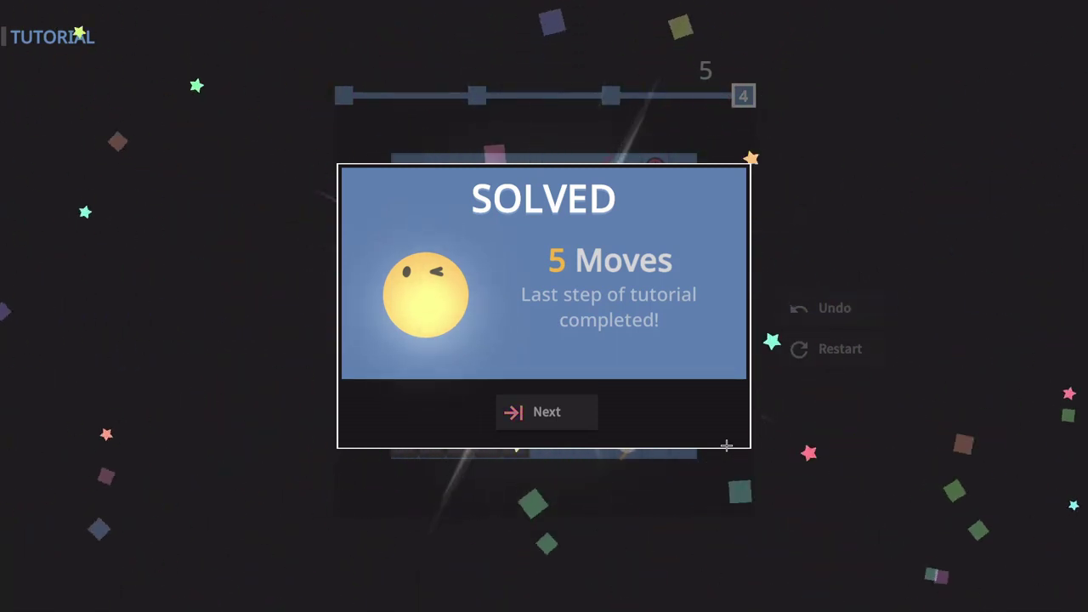
- Dismiss the solved and tutorial-complete messages, then choose Beginner as puzzle skill
{"action": "key", "text": "Return"}
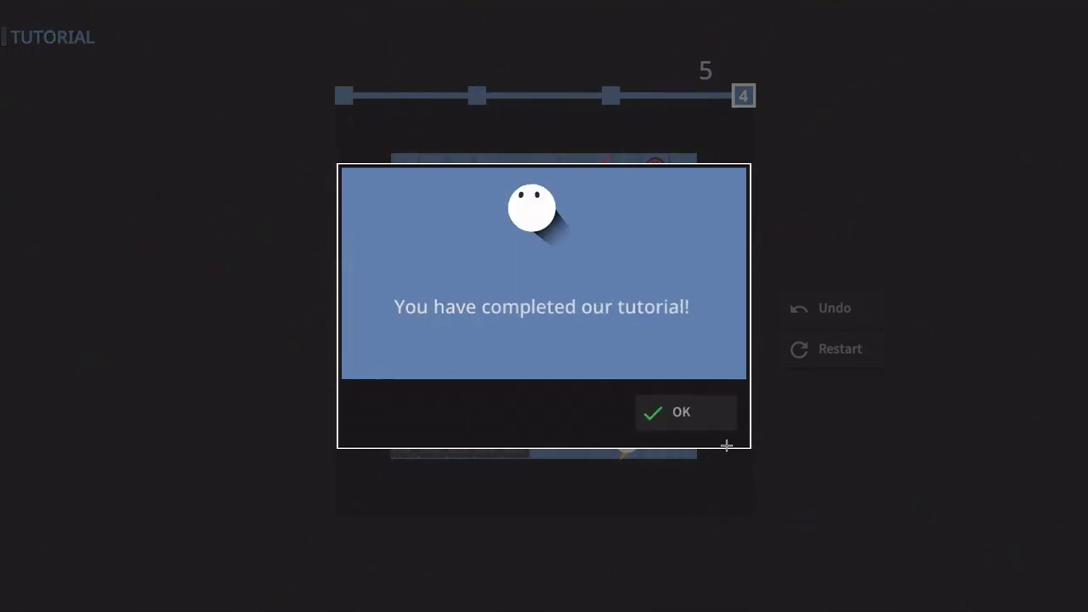
{"action": "key", "text": "Return"}
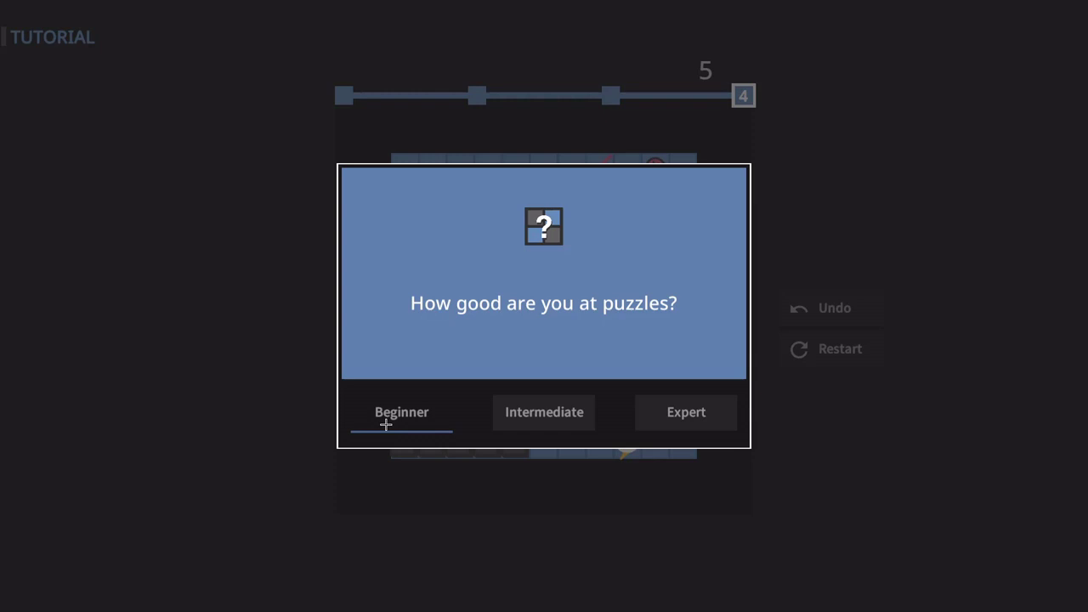
{"action": "left_click", "coordinate": [385, 425]}
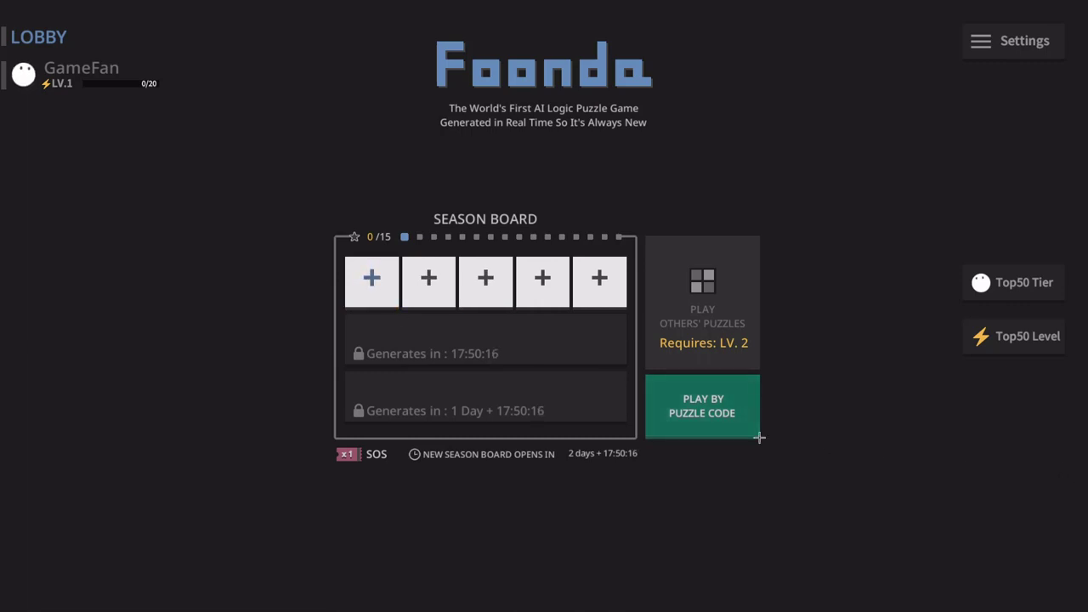
- Try Play By Puzzle Code without a code, dismiss the error, cancel, and start a Season puzzle
{"action": "left_click", "coordinate": [696, 405]}
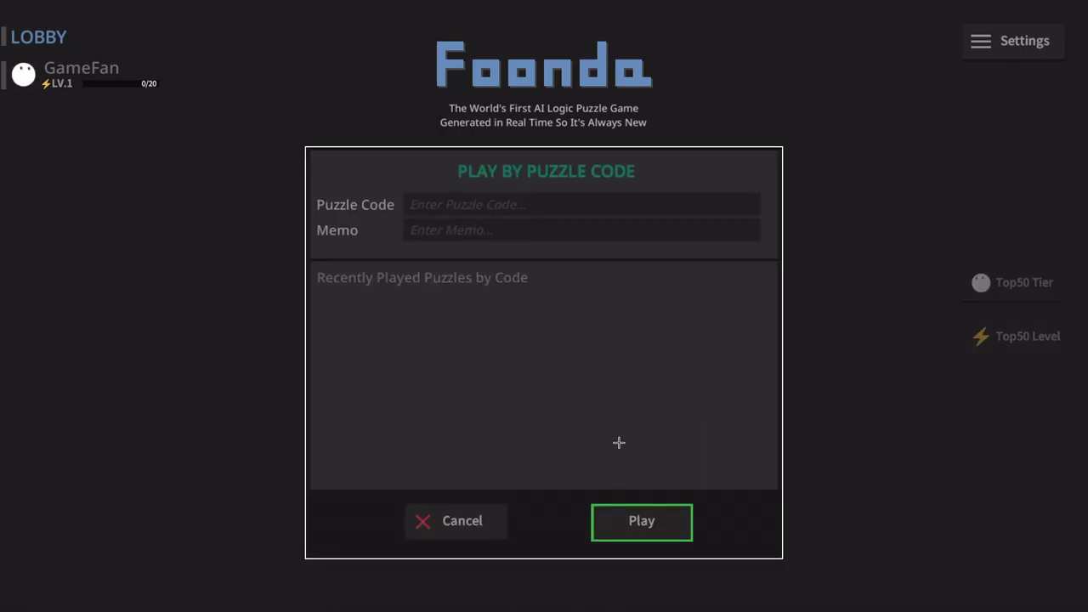
{"action": "left_click", "coordinate": [655, 525]}
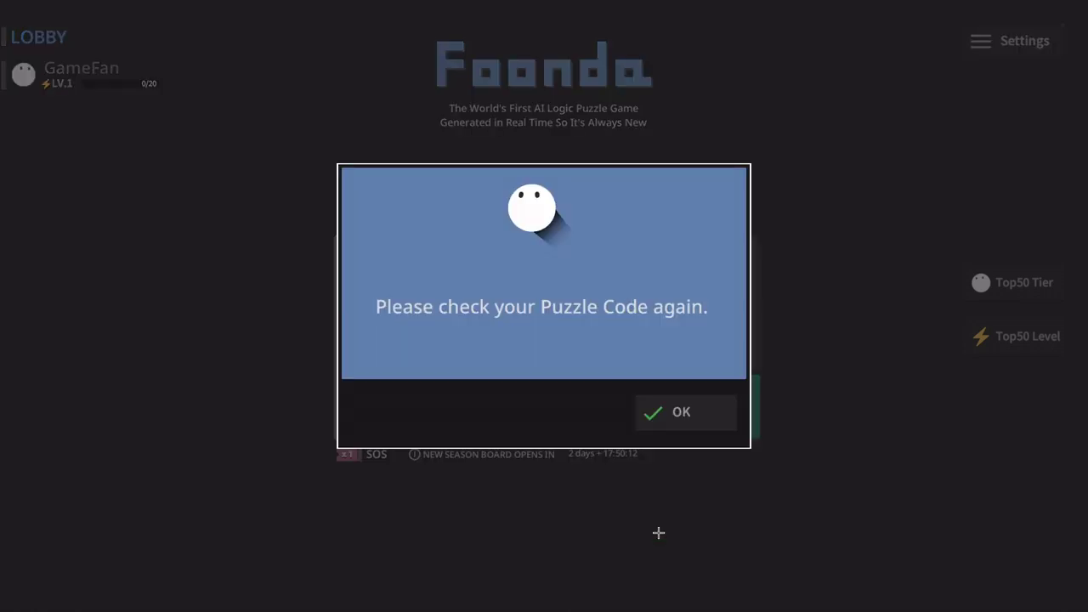
{"action": "left_click", "coordinate": [672, 420]}
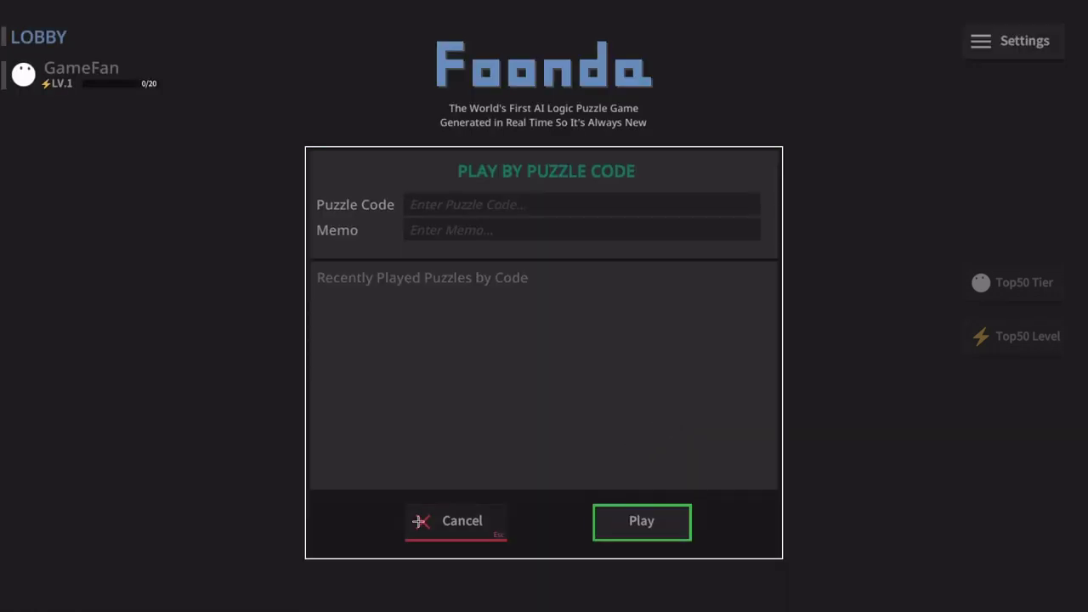
{"action": "left_click", "coordinate": [457, 525]}
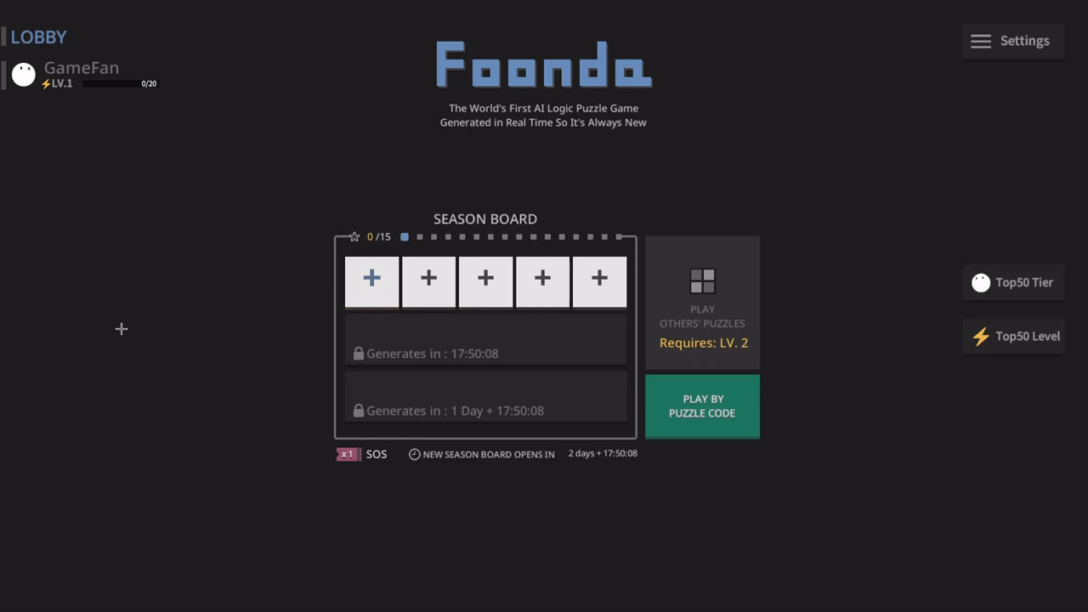
{"action": "left_click", "coordinate": [371, 279]}
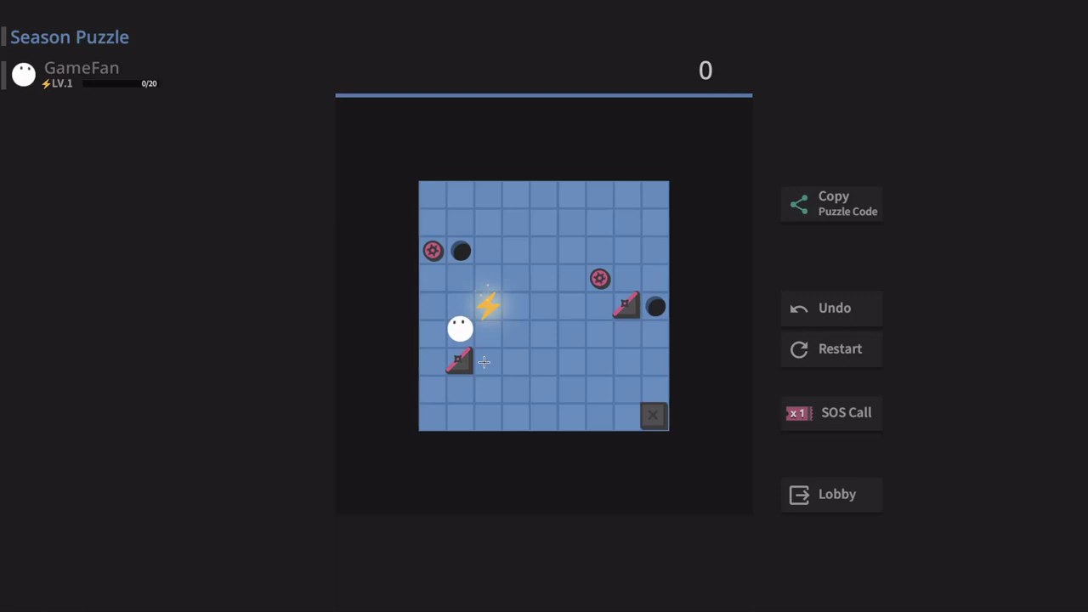
- Steer the ball through the bottom-left corner and along the bottom row to the left wall
{"action": "key", "text": "Up"}
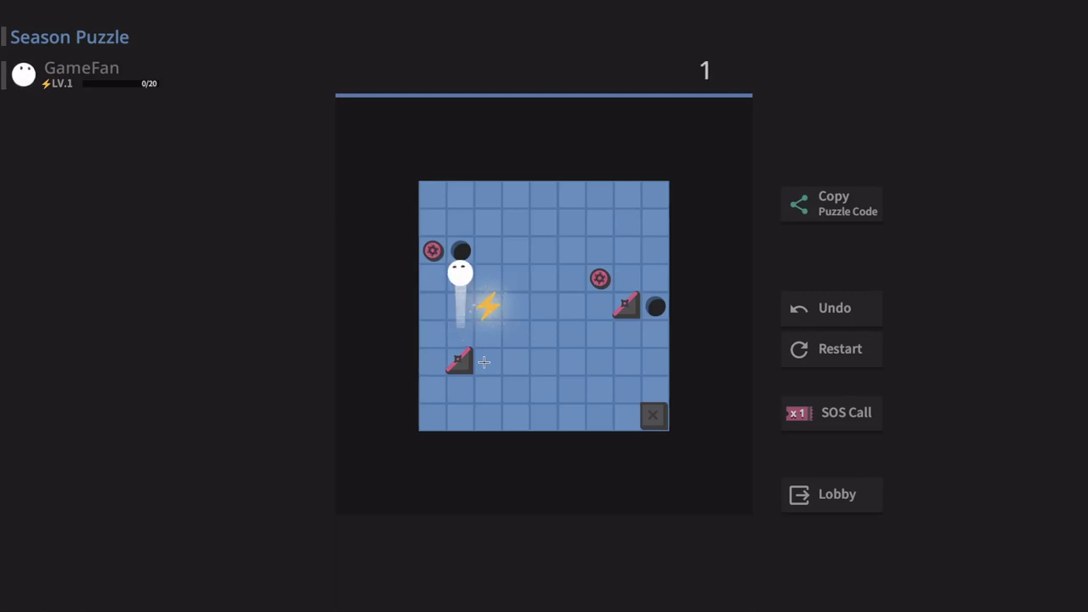
{"action": "key", "text": "Left"}
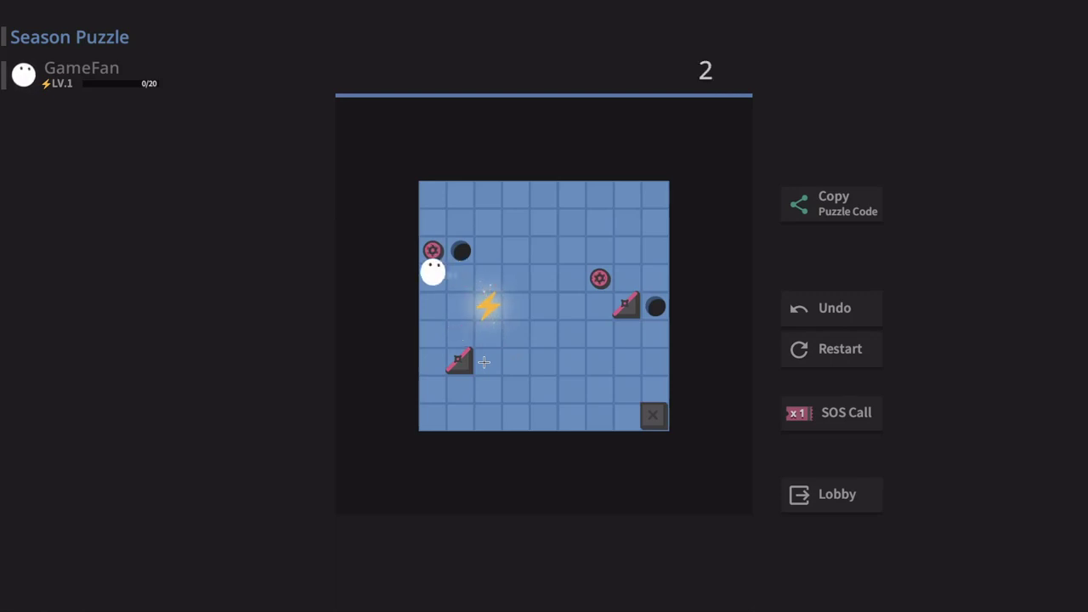
{"action": "key", "text": "Down"}
{"action": "key", "text": "Right"}
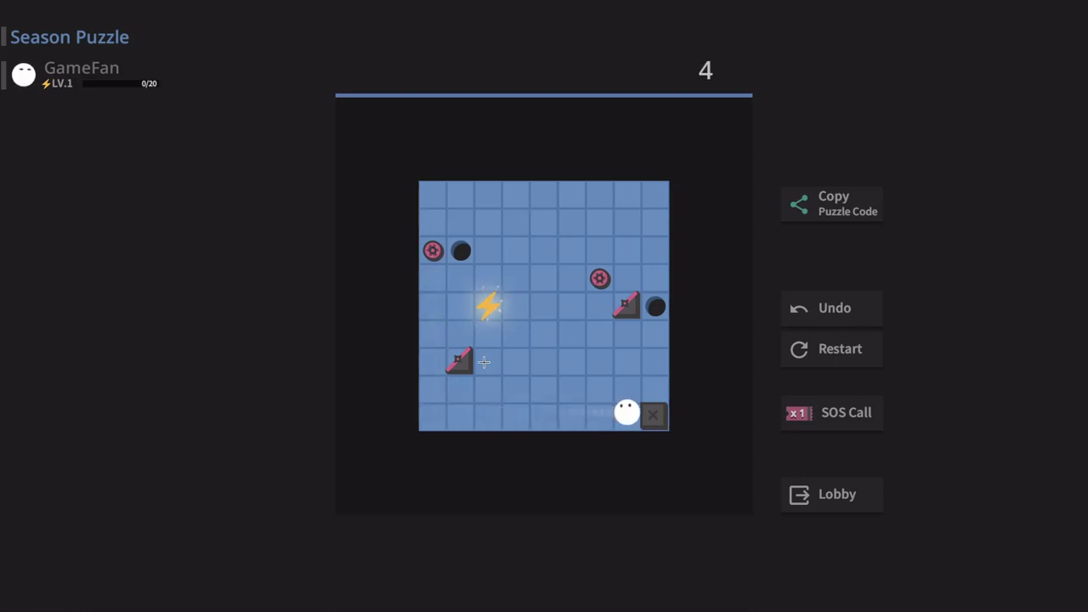
{"action": "key", "text": "Up"}
{"action": "key", "text": "Left"}
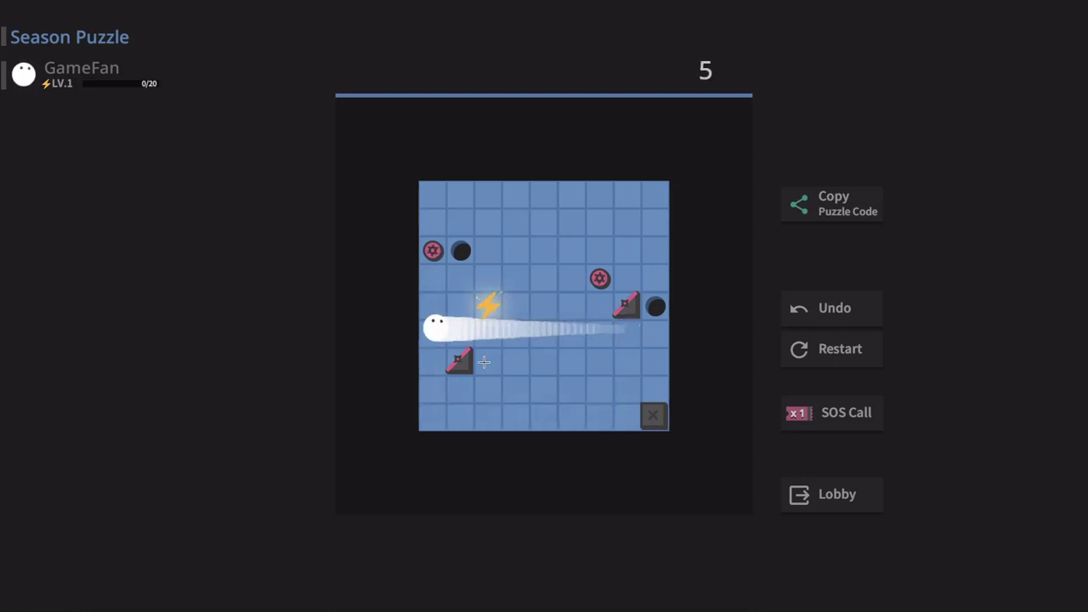
- Nudge the gear to the top and bring the ball to the top-right corner
{"action": "key", "text": "Up"}
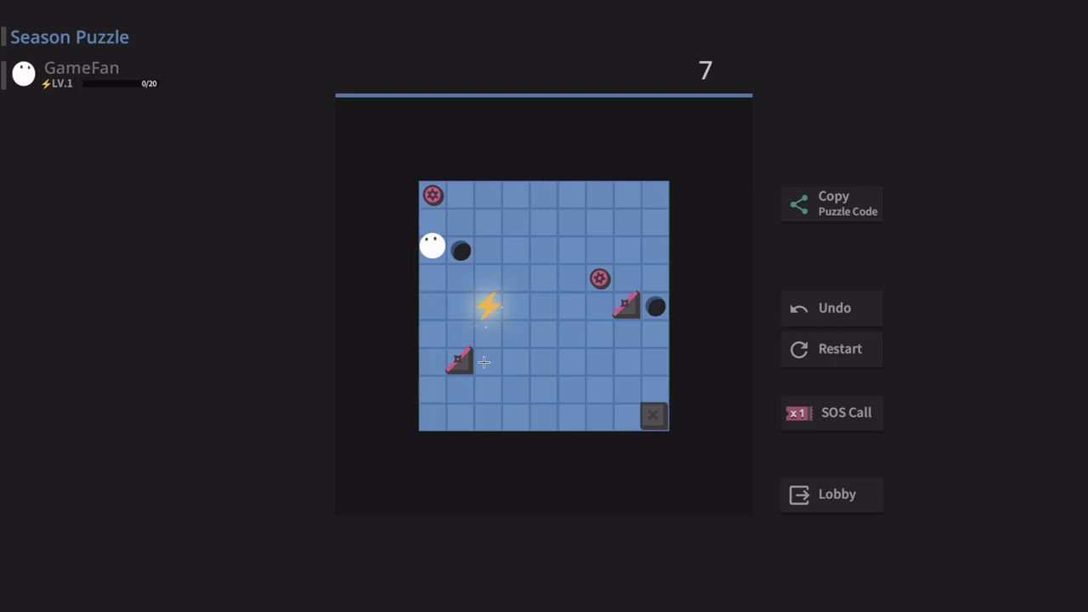
{"action": "key", "text": "Up"}
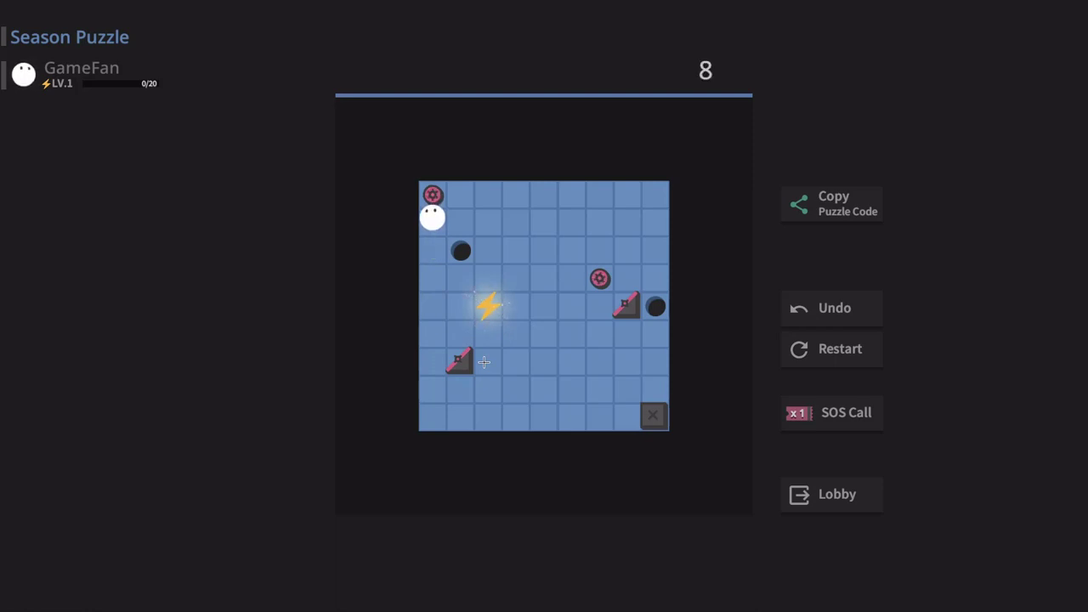
{"action": "key", "text": "Right"}
{"action": "key", "text": "Up"}
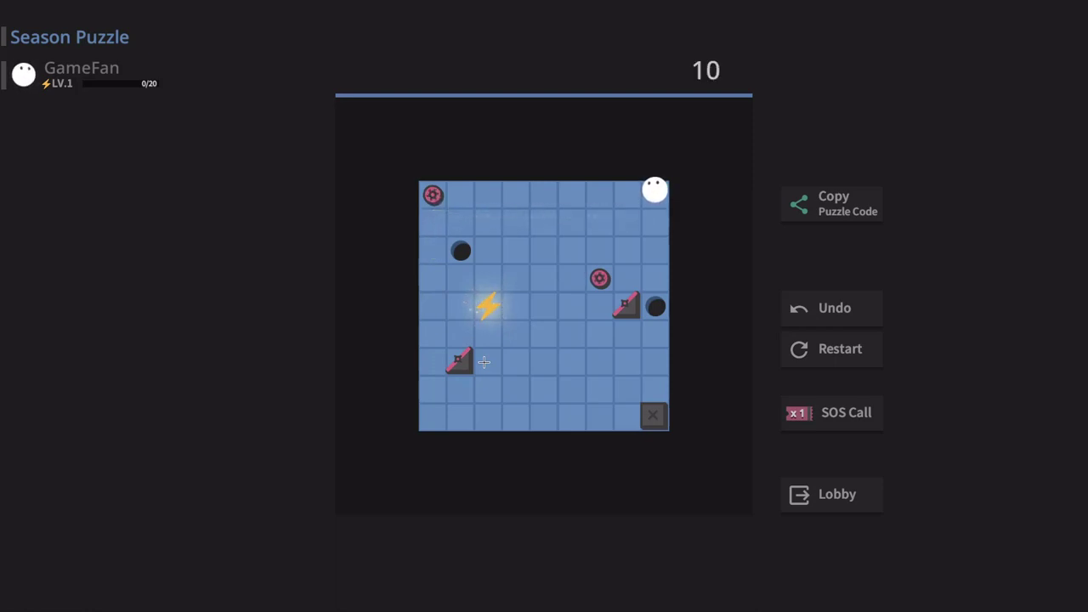
{"action": "key", "text": "Left"}
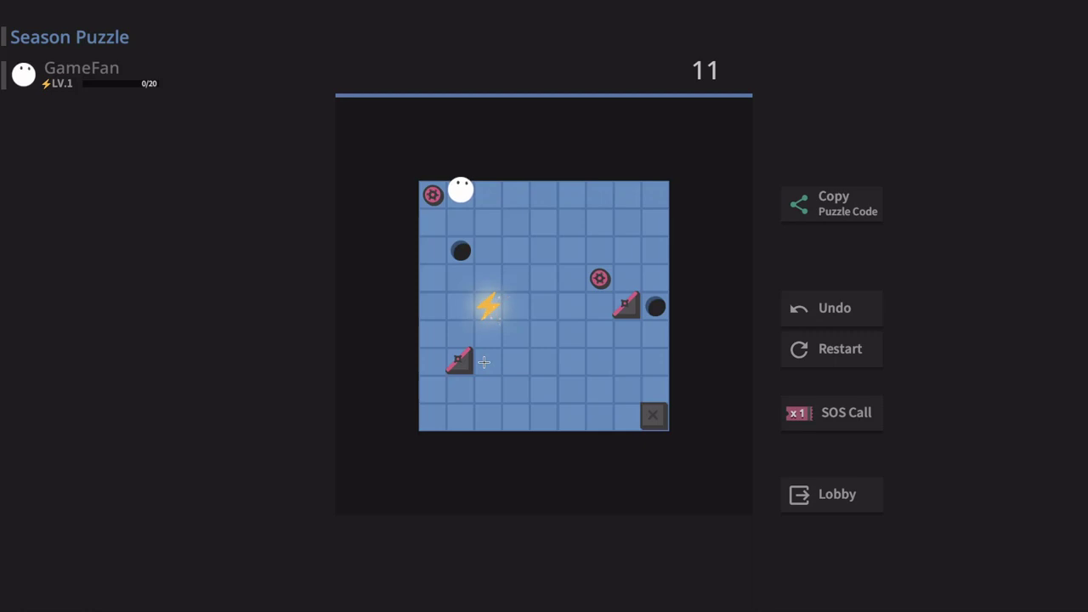
{"action": "key", "text": "Right"}
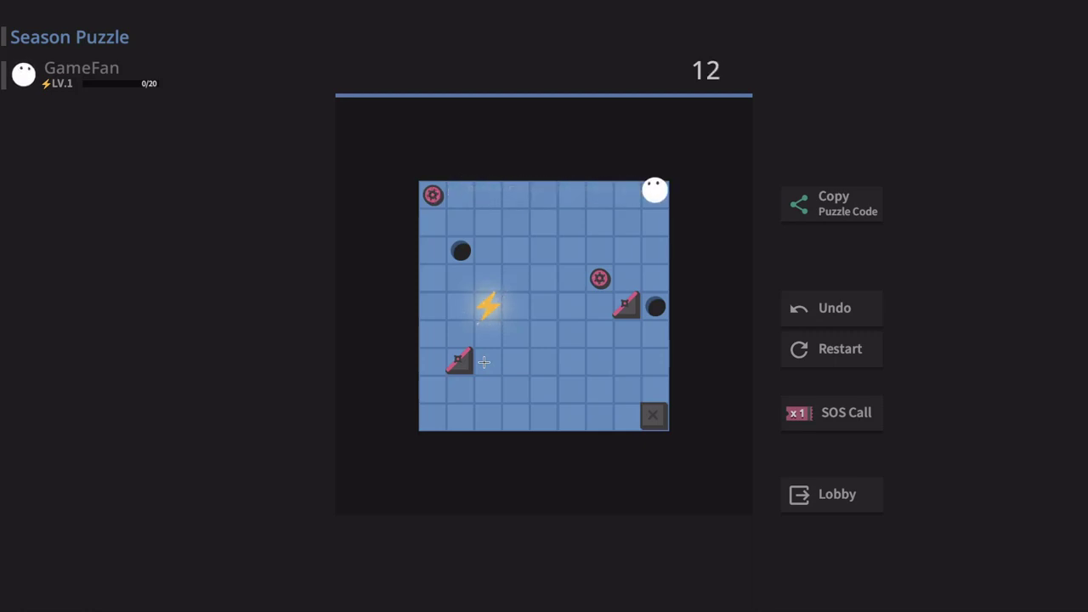
- Push a gear to the left edge and up it, then carry the ball along the bottom row
{"action": "key", "text": "Down"}
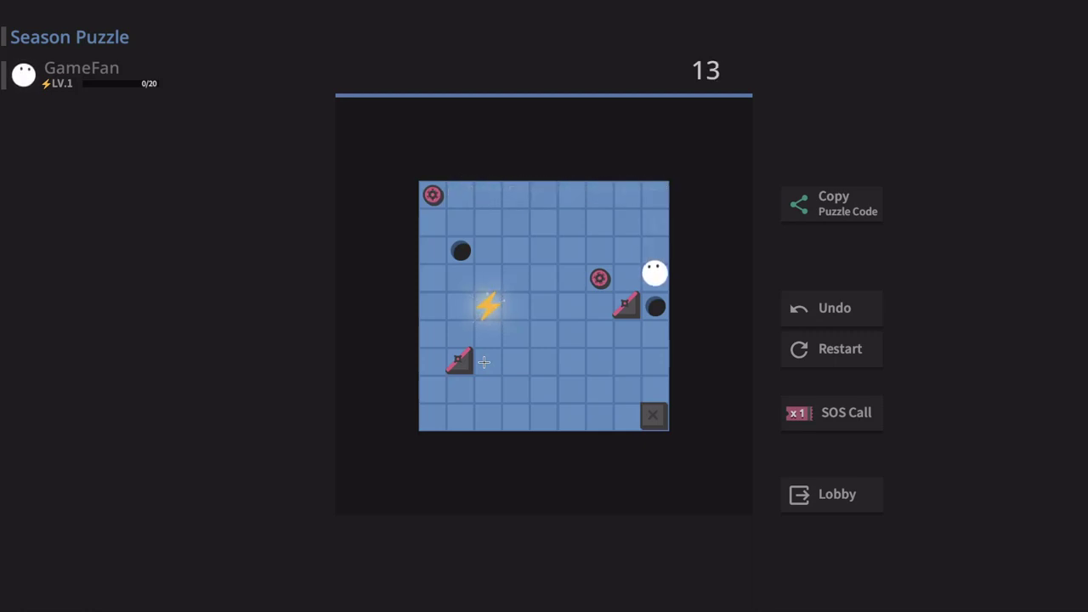
{"action": "key", "text": "Left"}
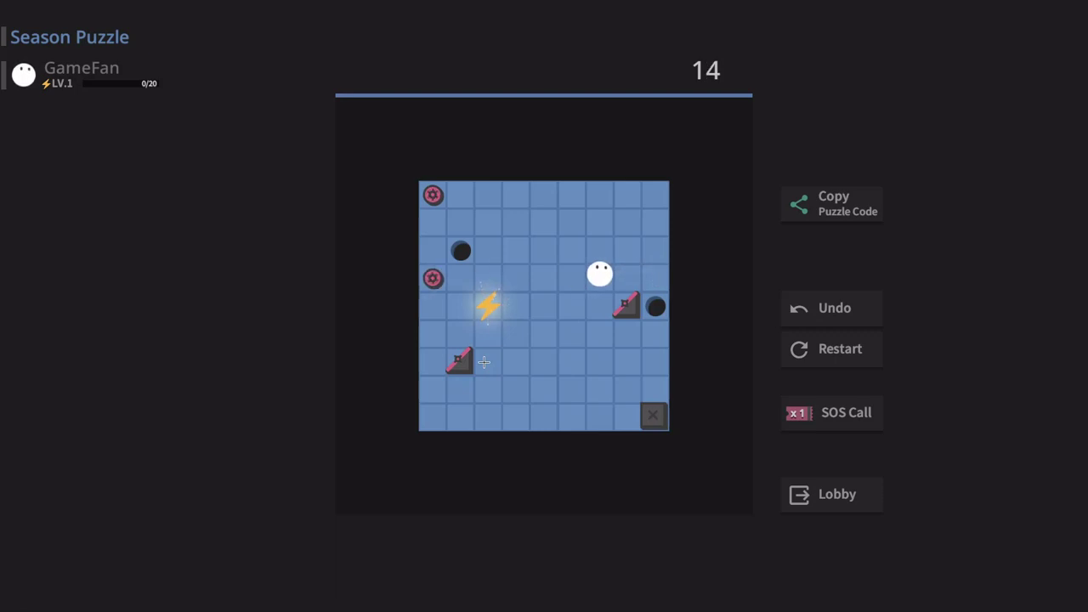
{"action": "key", "text": "Left"}
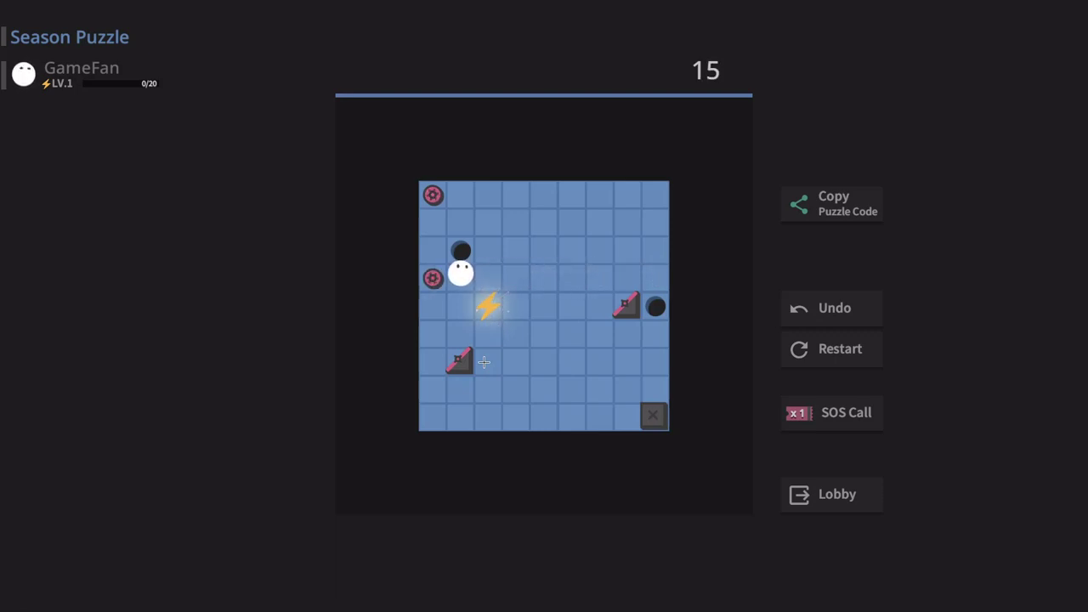
{"action": "key", "text": "Down"}
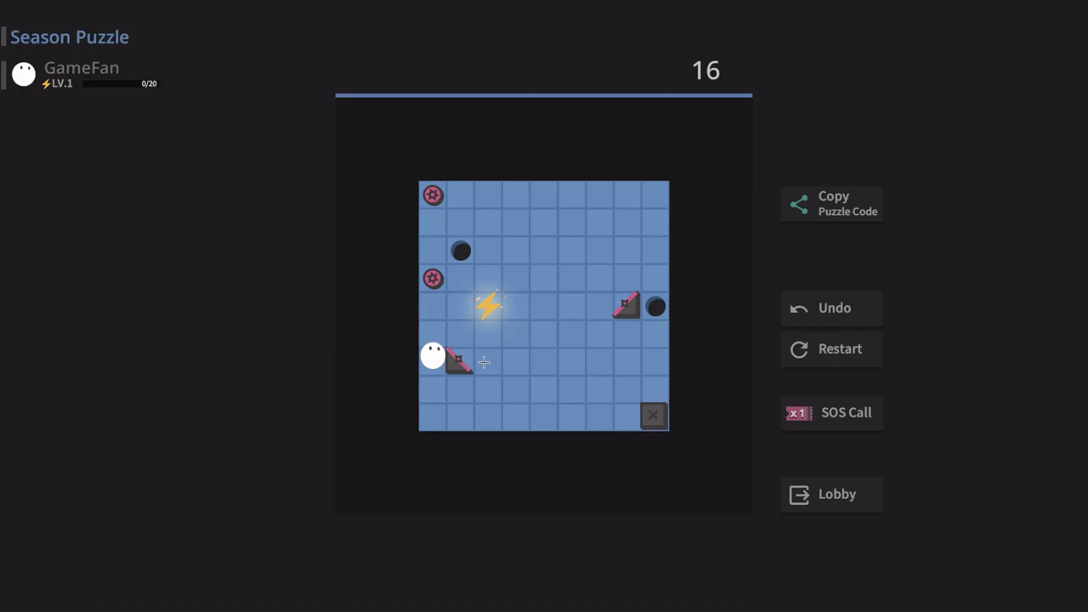
{"action": "key", "text": "Up"}
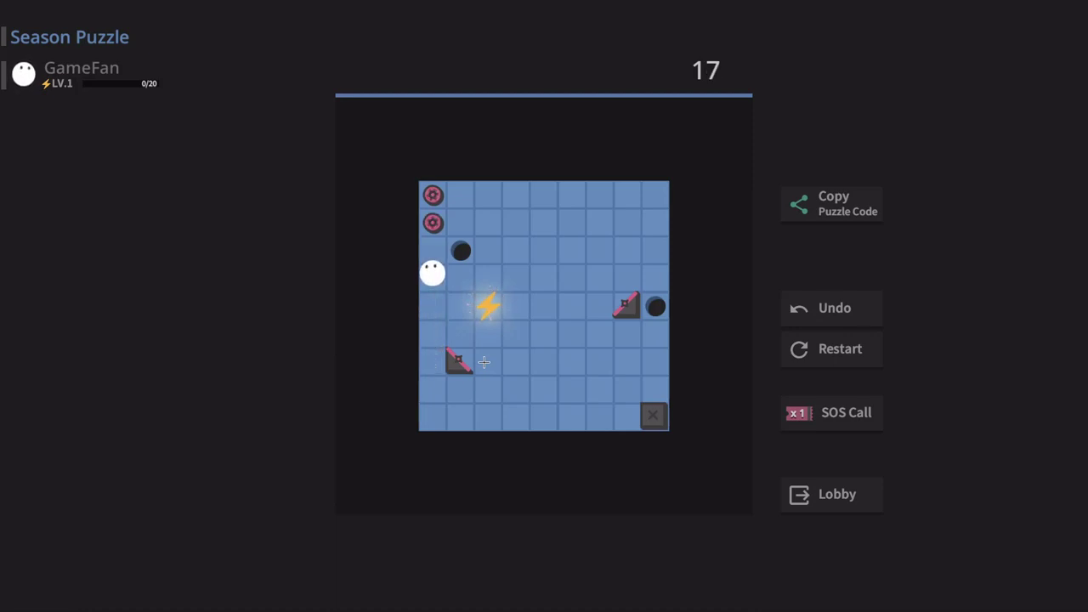
{"action": "key", "text": "Down"}
{"action": "key", "text": "Right"}
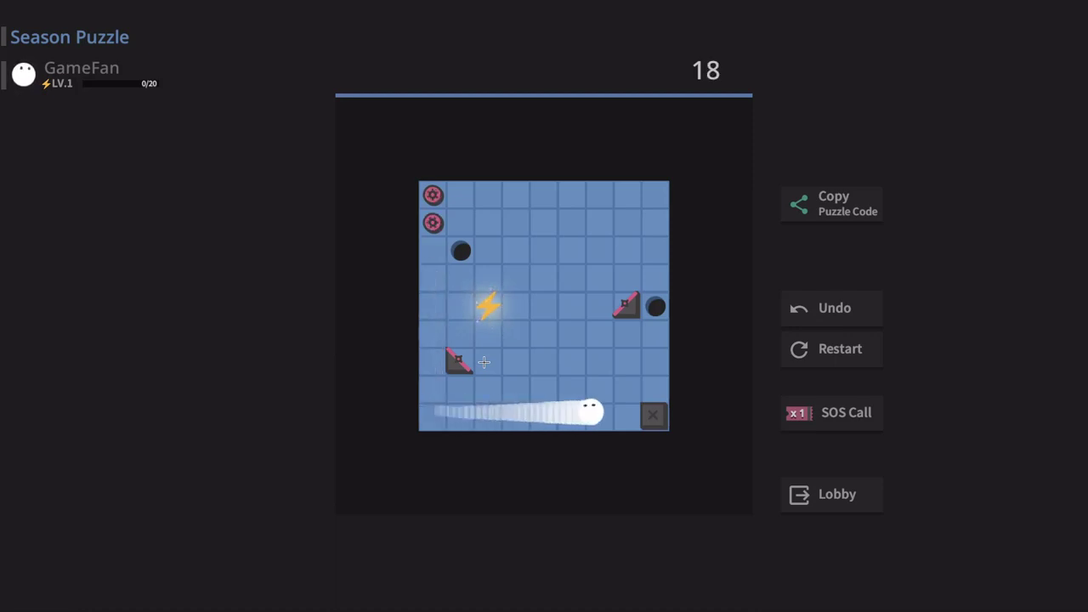
- Drop the ball into the bottom-left corner after 23 moves, then restart the puzzle
{"action": "key", "text": "Up"}
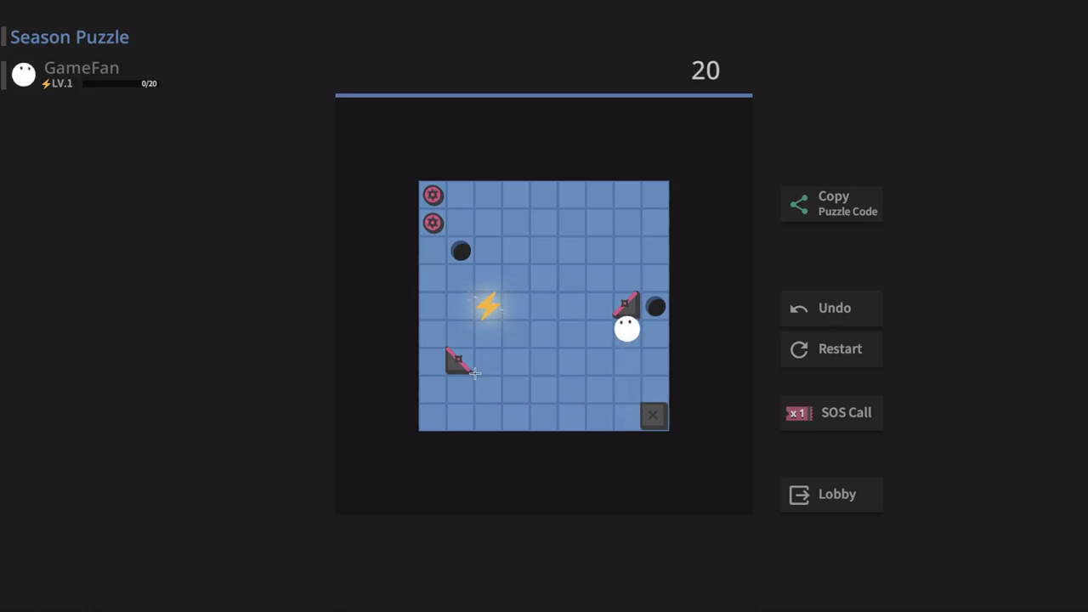
{"action": "key", "text": "Left"}
{"action": "key", "text": "Up"}
{"action": "key", "text": "Up"}
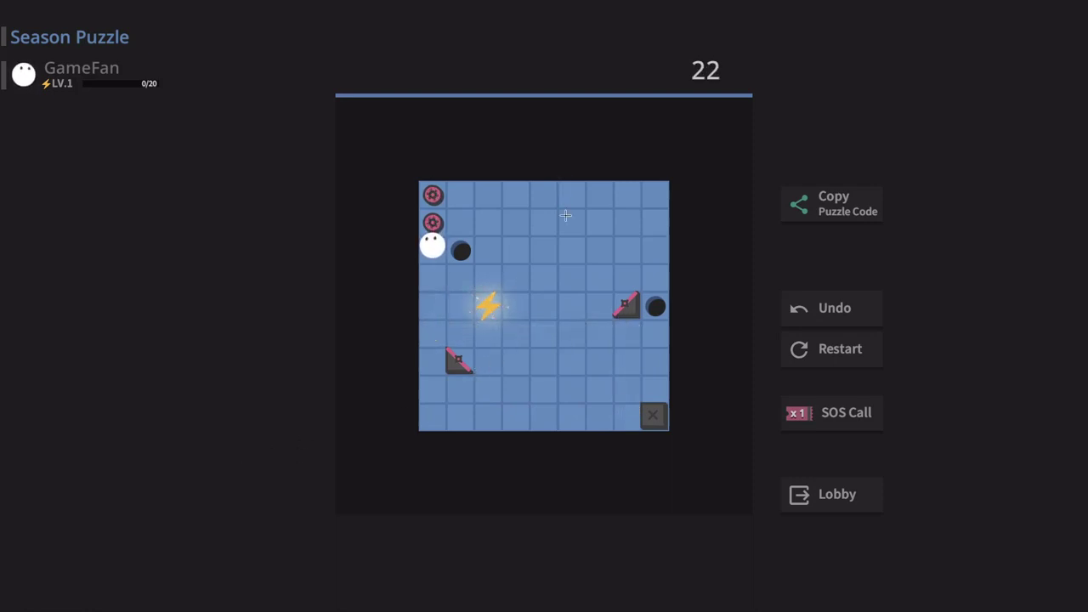
{"action": "key", "text": "Down"}
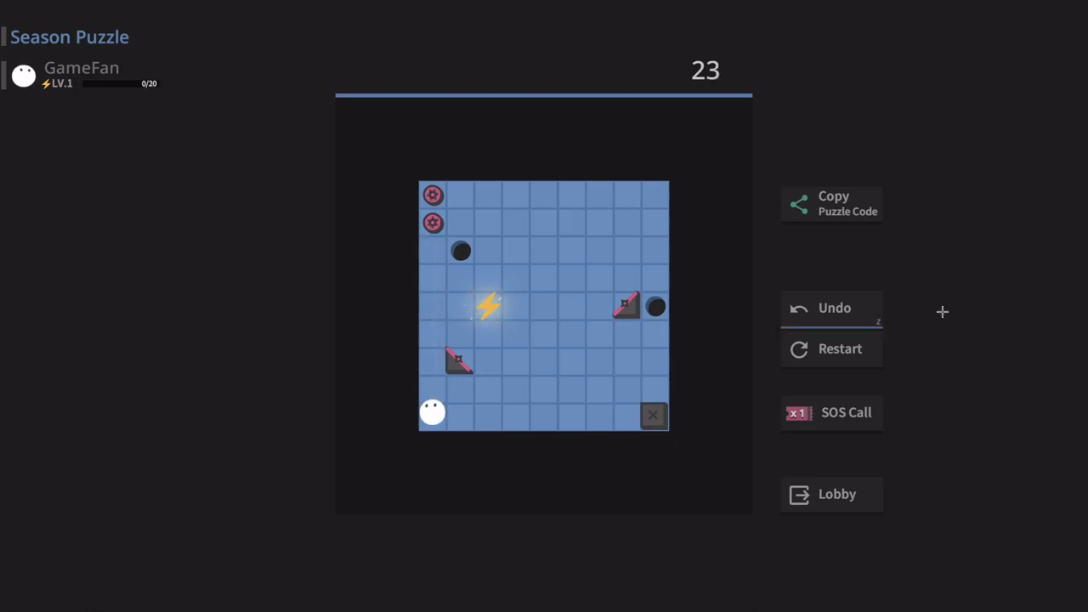
{"action": "left_click", "coordinate": [821, 367]}
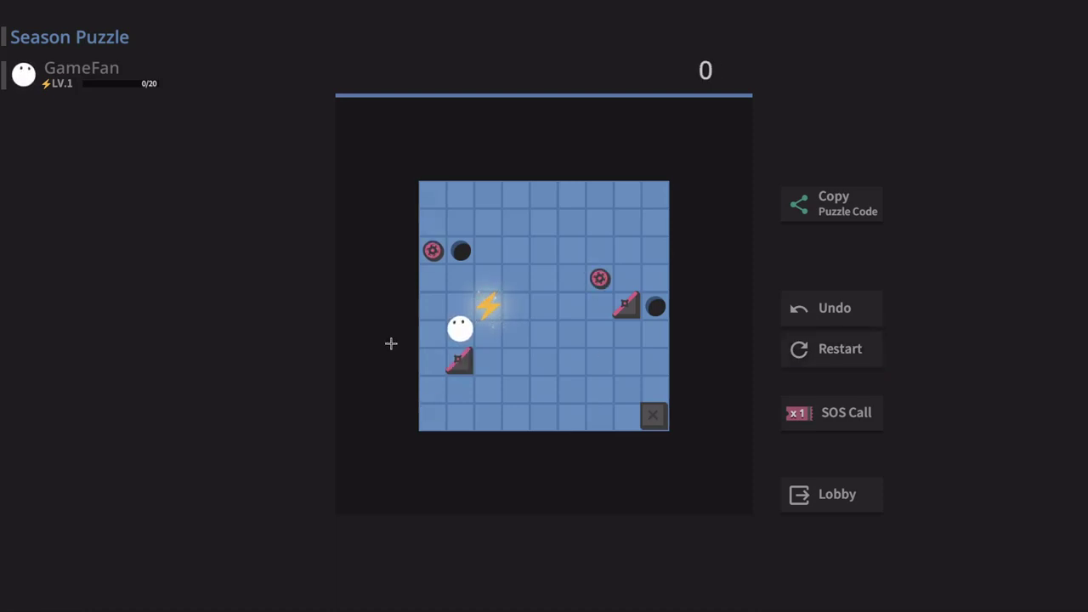
{"action": "key", "text": "Left"}
{"action": "key", "text": "Down"}
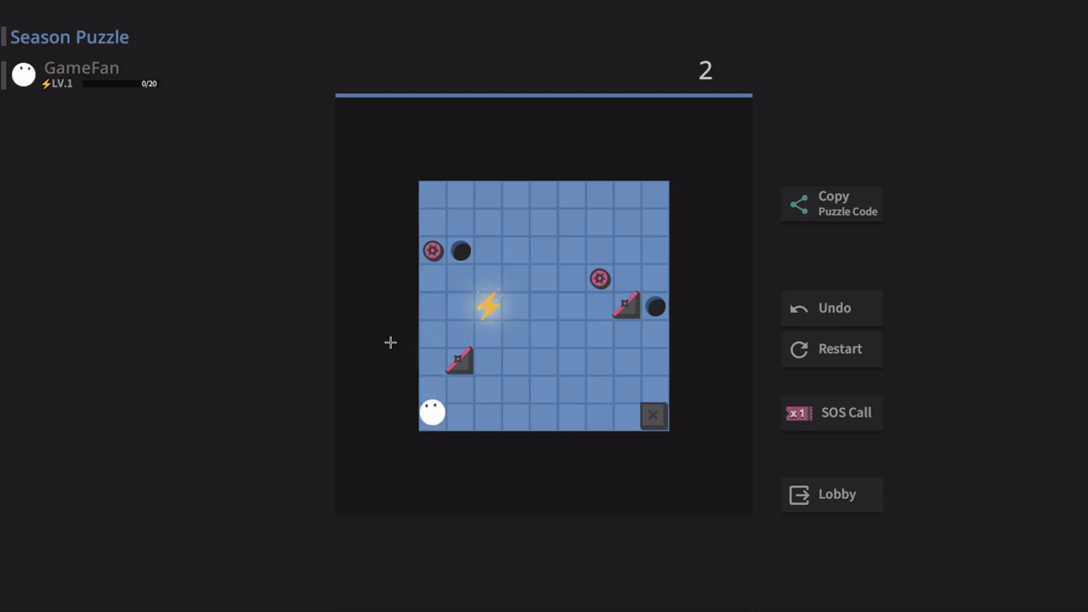
{"action": "key", "text": "Right"}
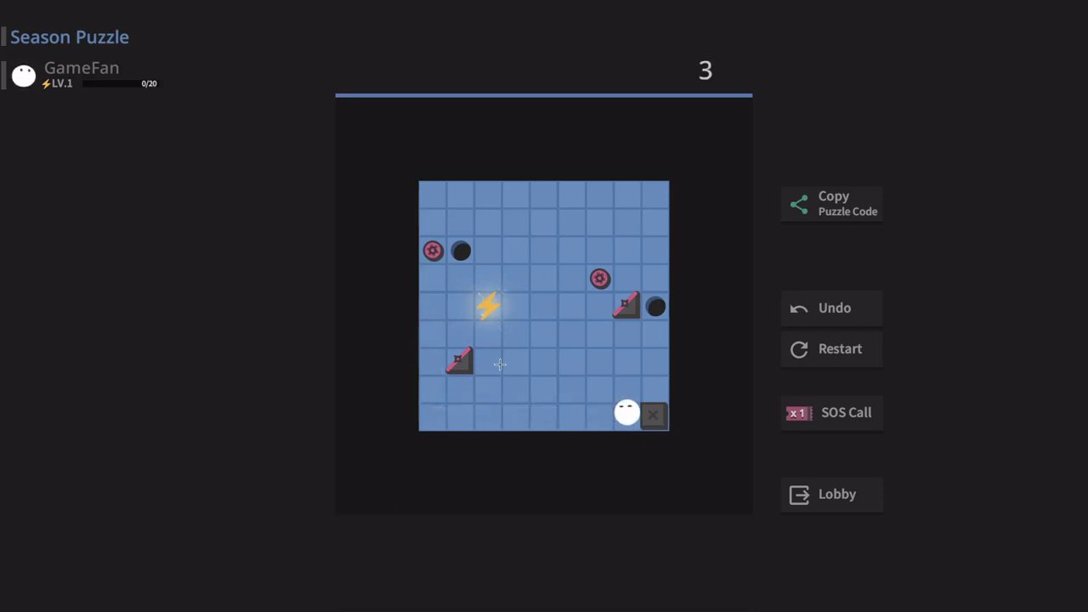
{"action": "key", "text": "Up"}
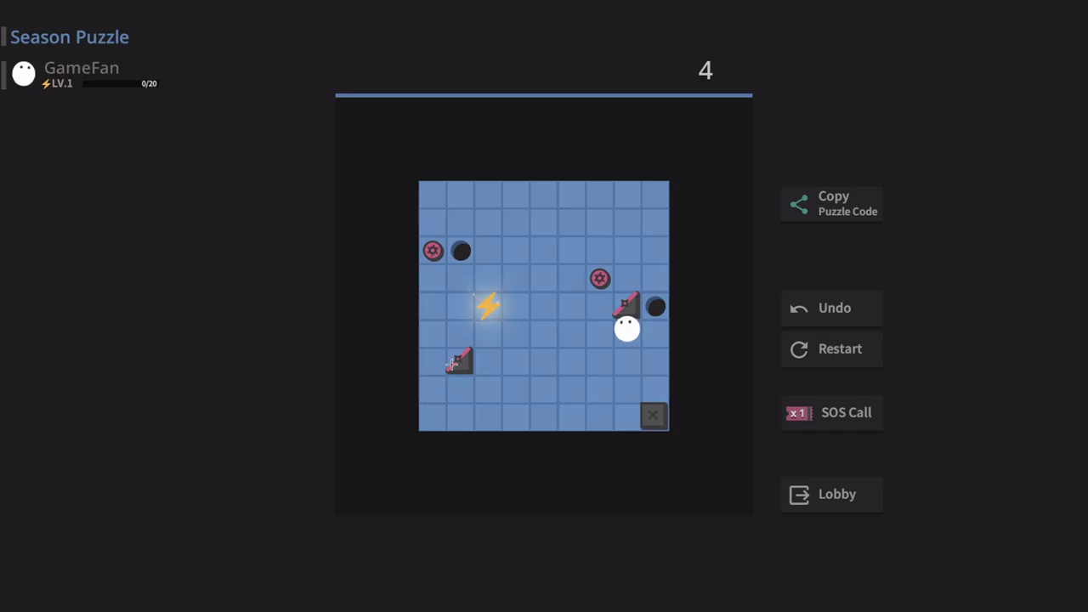
{"action": "left_click", "coordinate": [822, 349]}
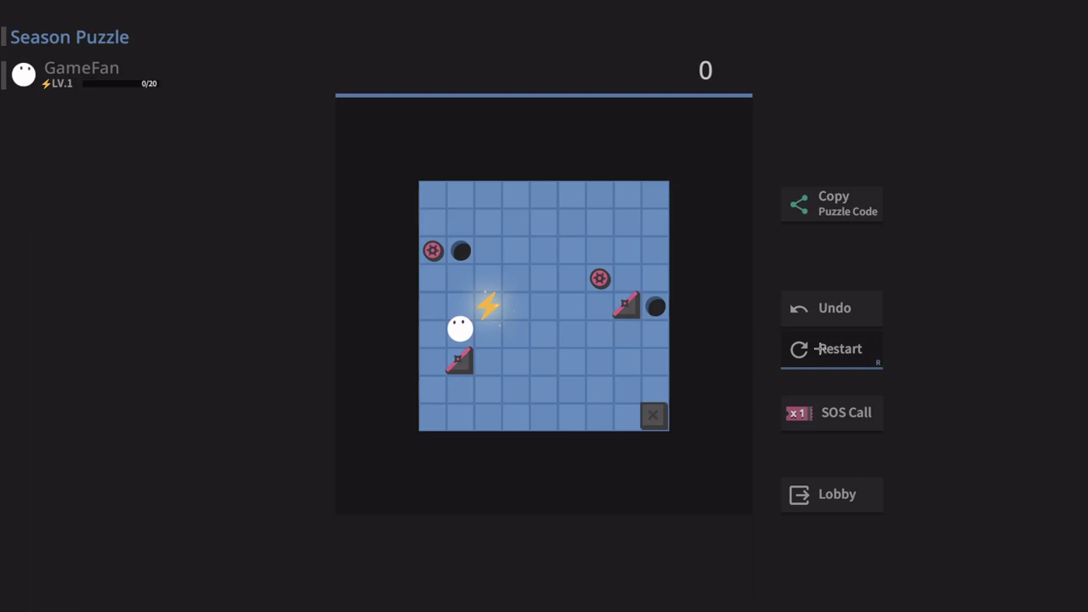
{"action": "key", "text": "Down"}
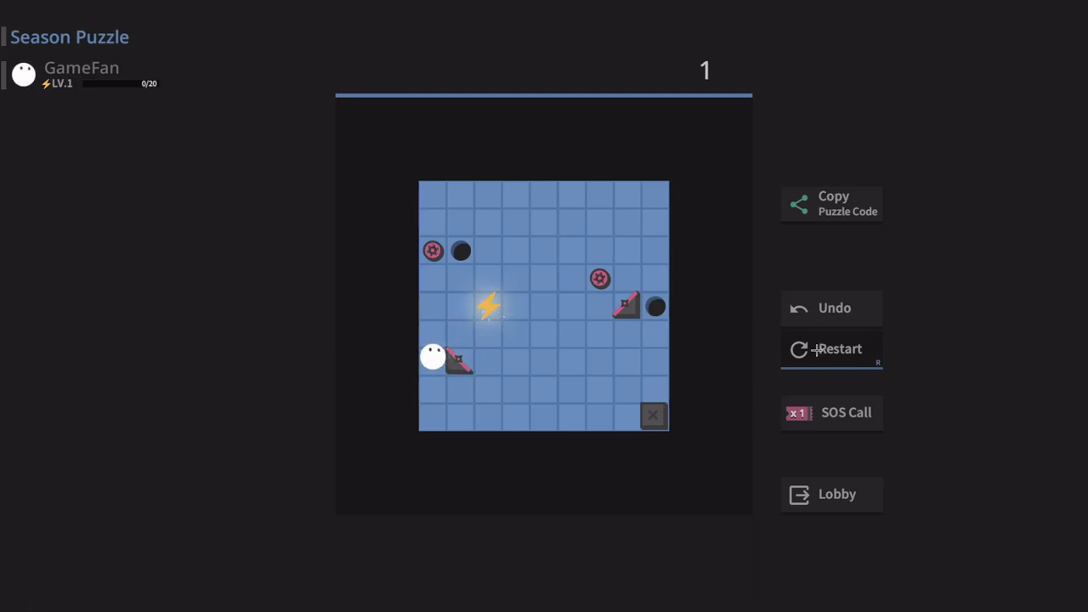
{"action": "key", "text": "Up"}
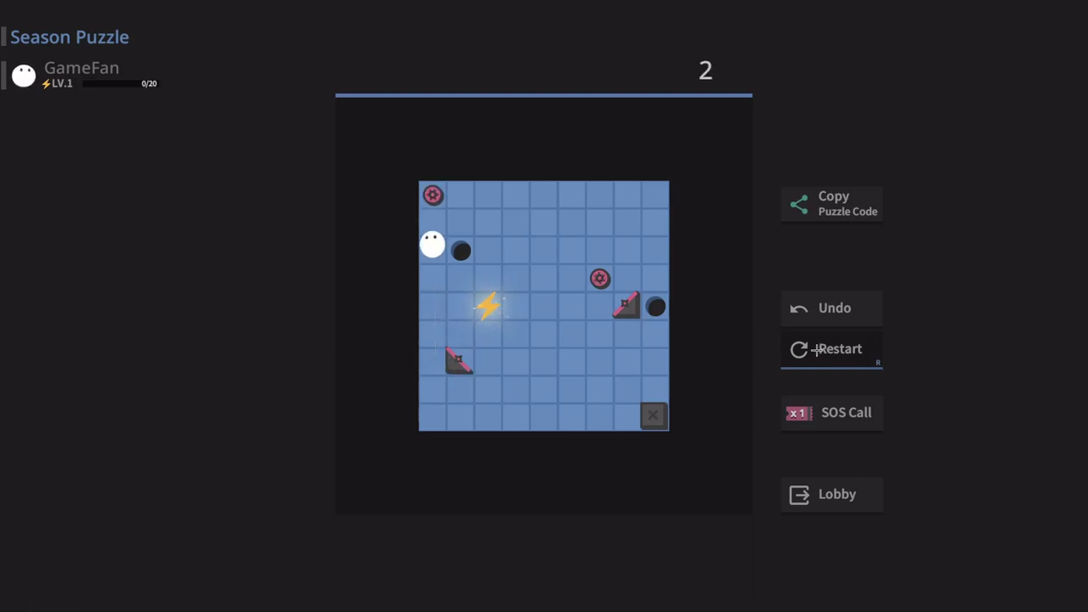
{"action": "key", "text": "Down"}
{"action": "key", "text": "Right"}
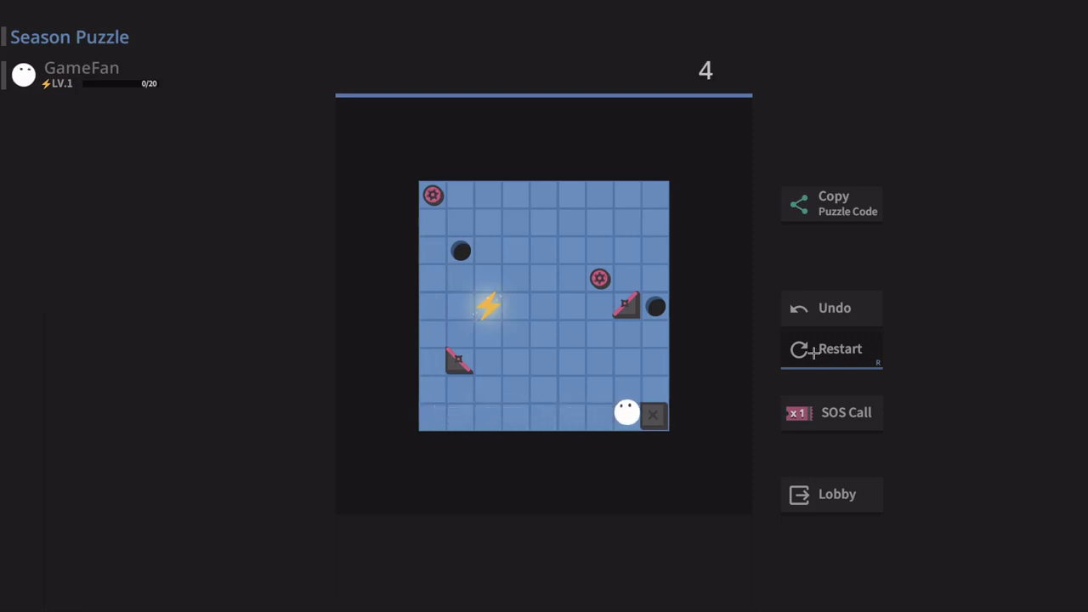
{"action": "key", "text": "Up"}
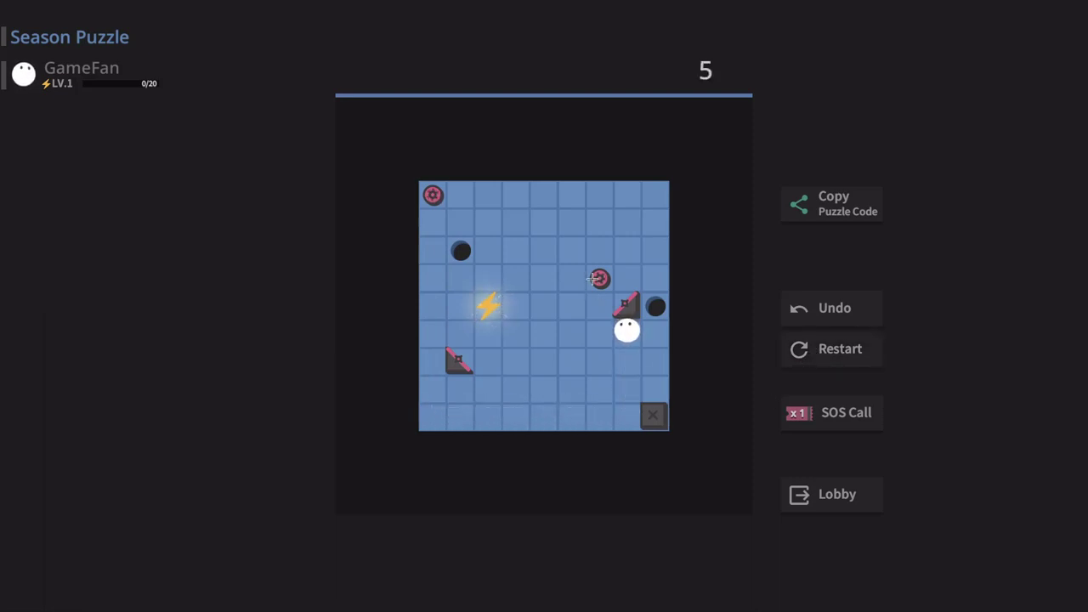
{"action": "key", "text": "Left"}
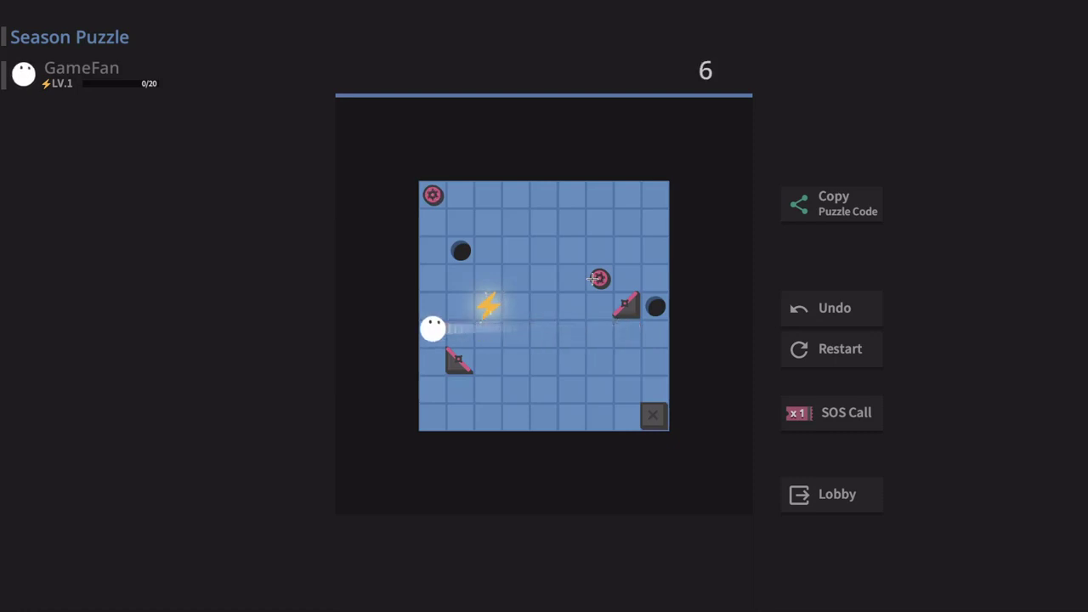
{"action": "key", "text": "Up"}
{"action": "key", "text": "Right"}
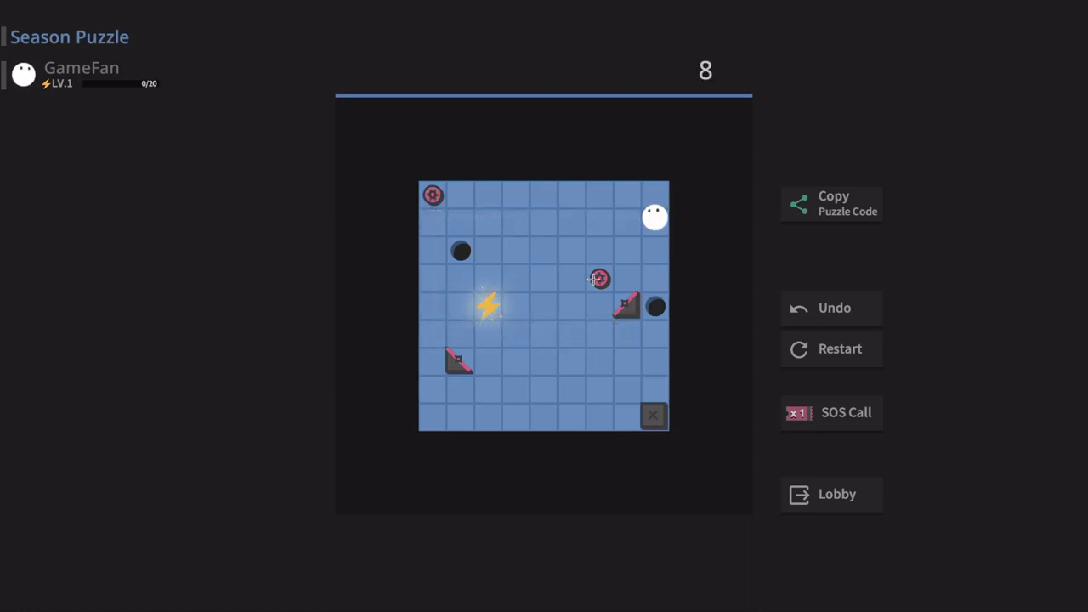
{"action": "key", "text": "Up"}
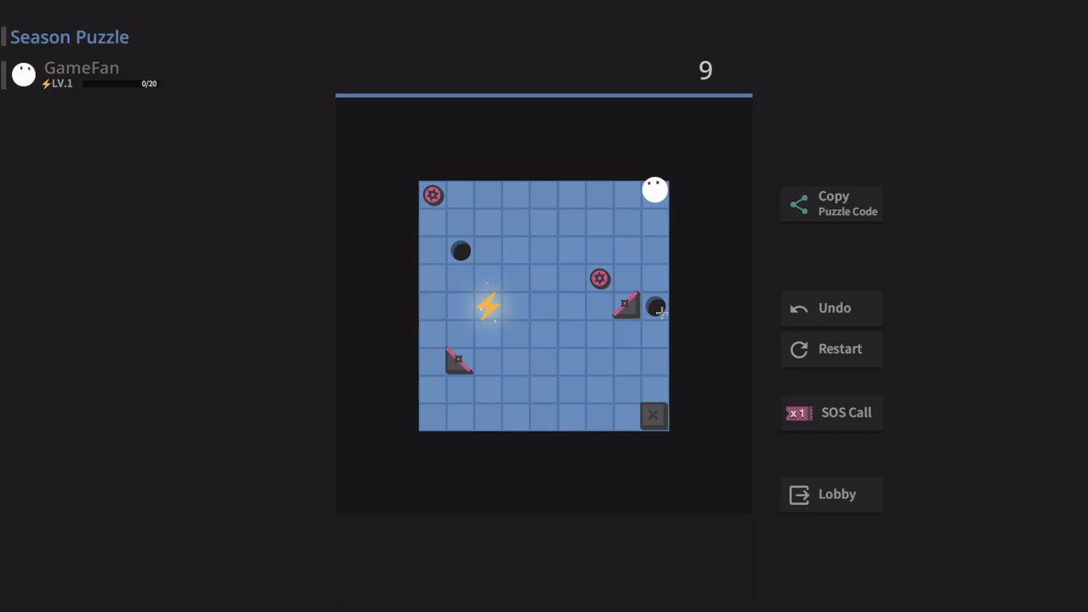
{"action": "key", "text": "Down"}
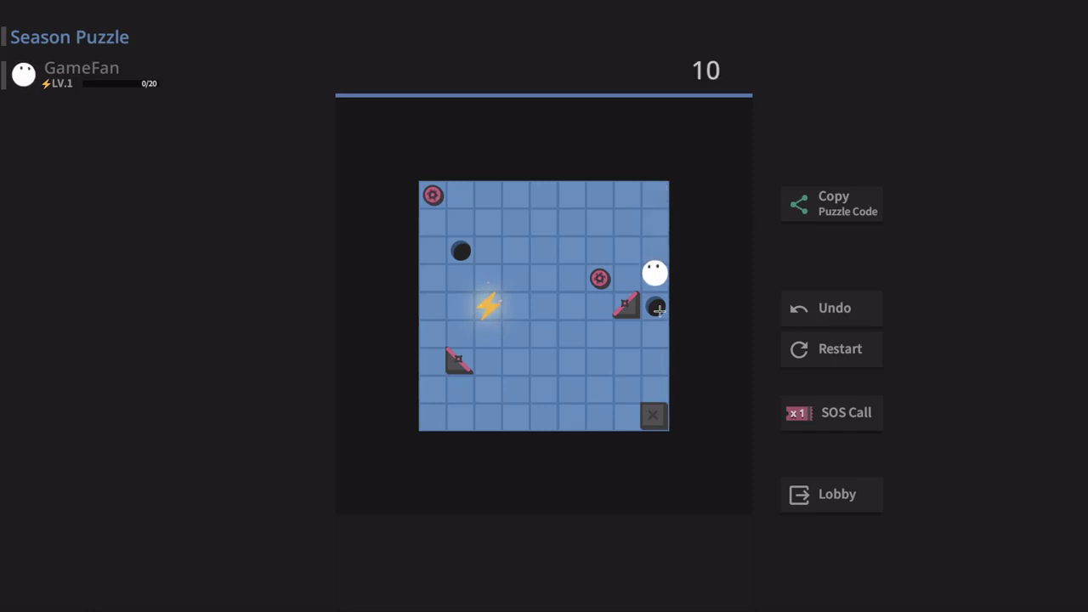
{"action": "key", "text": "Left"}
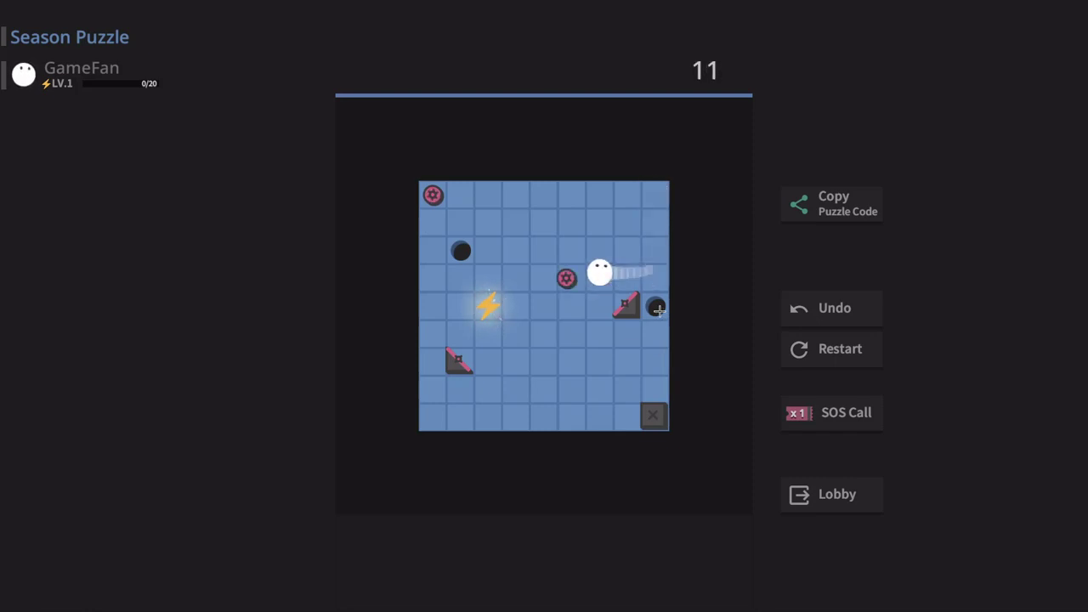
{"action": "key", "text": "Left"}
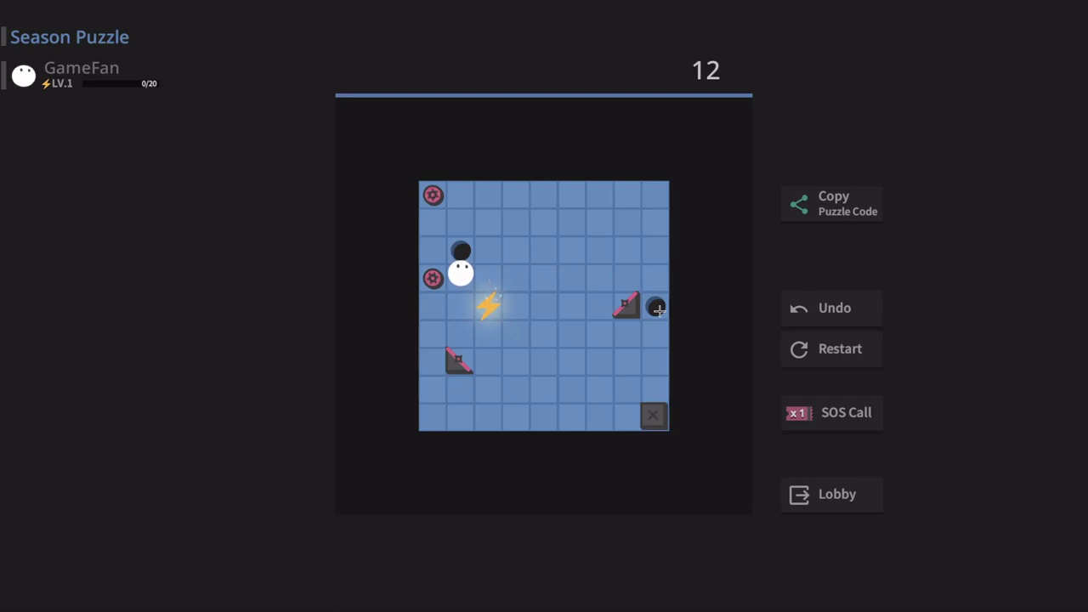
{"action": "key", "text": "Down"}
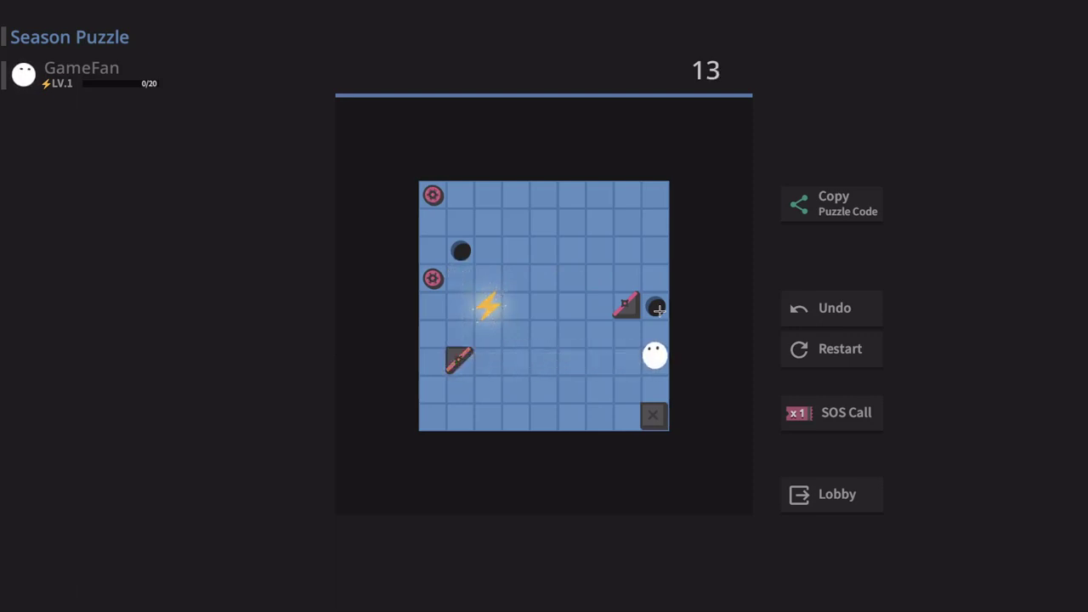
{"action": "key", "text": "Left"}
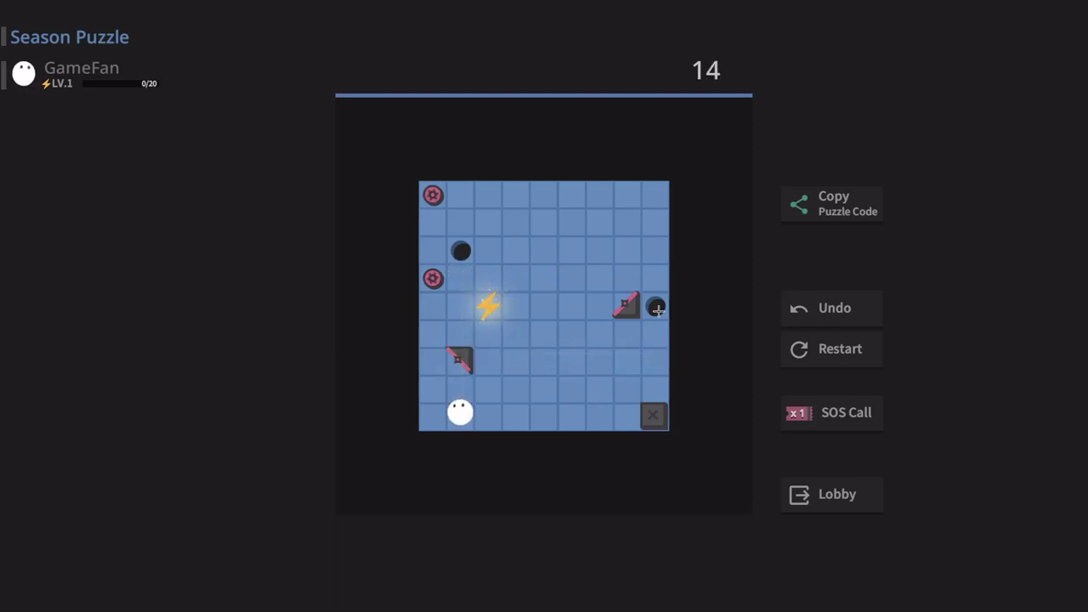
{"action": "key", "text": "Left"}
{"action": "key", "text": "Up"}
{"action": "key", "text": "Right"}
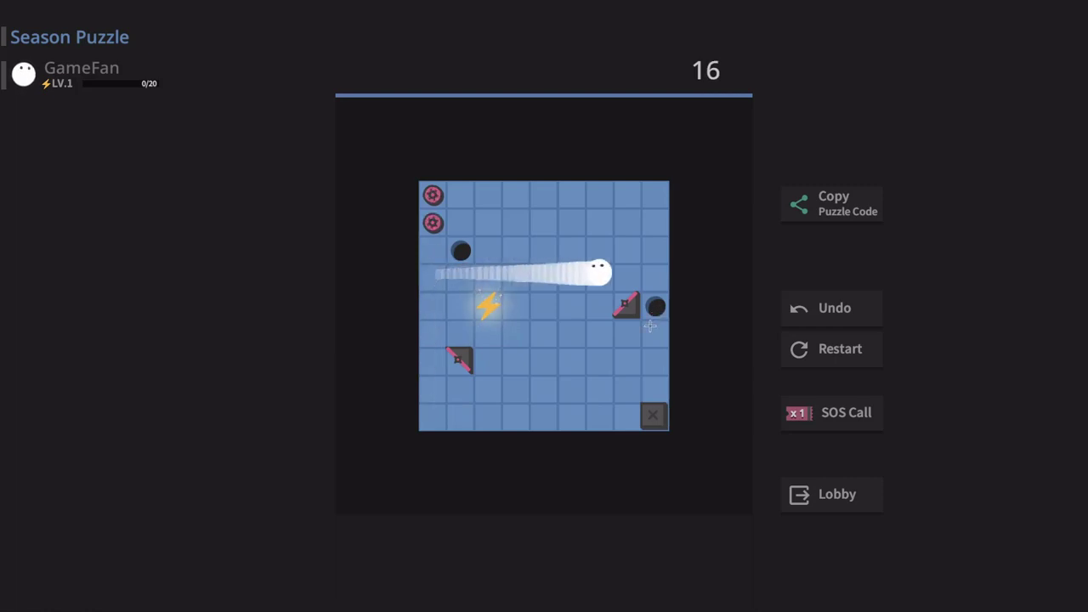
{"action": "left_click", "coordinate": [821, 353]}
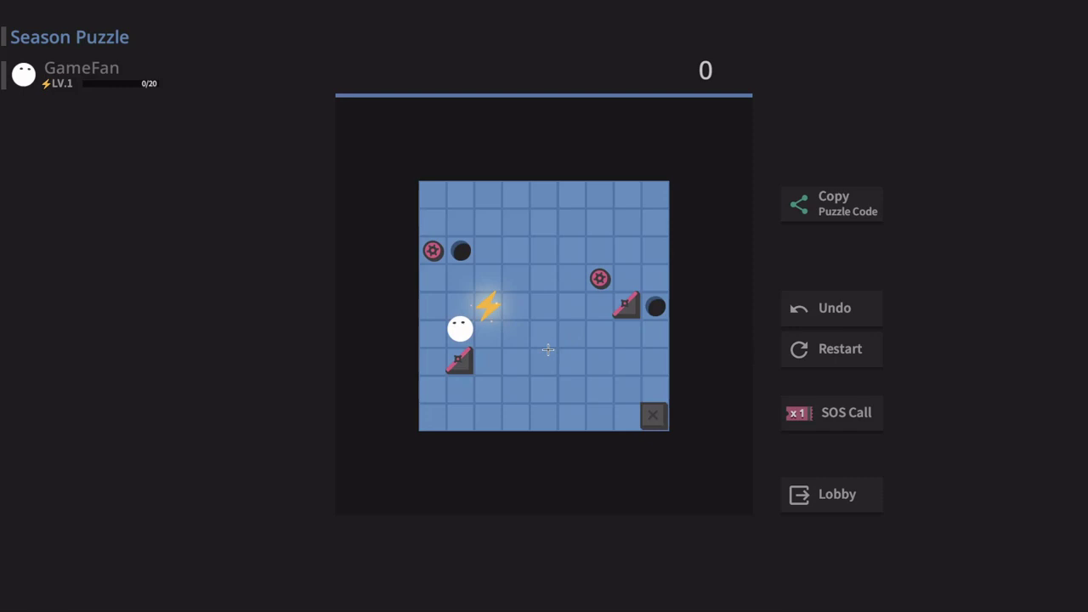
- Roll the ball down twice, then right to rest beside the X tile
{"action": "key", "text": "Down"}
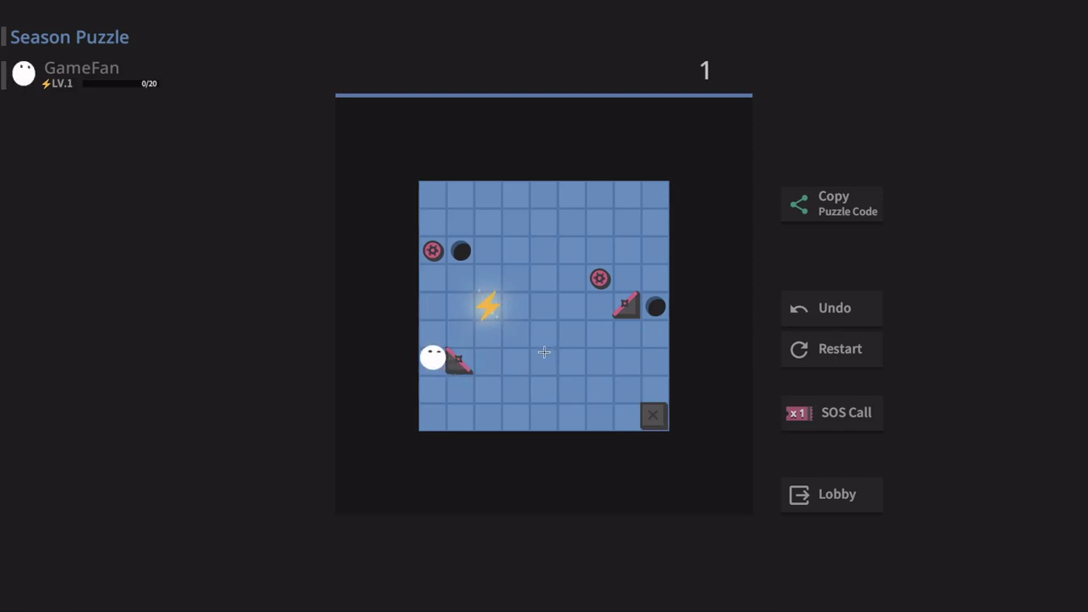
{"action": "key", "text": "Down"}
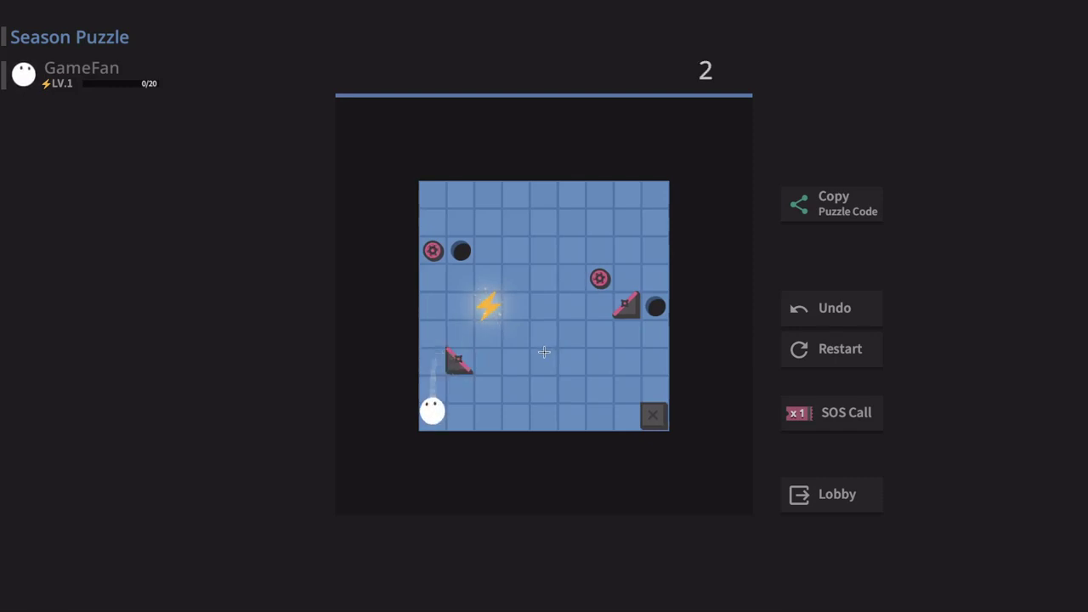
{"action": "key", "text": "Right"}
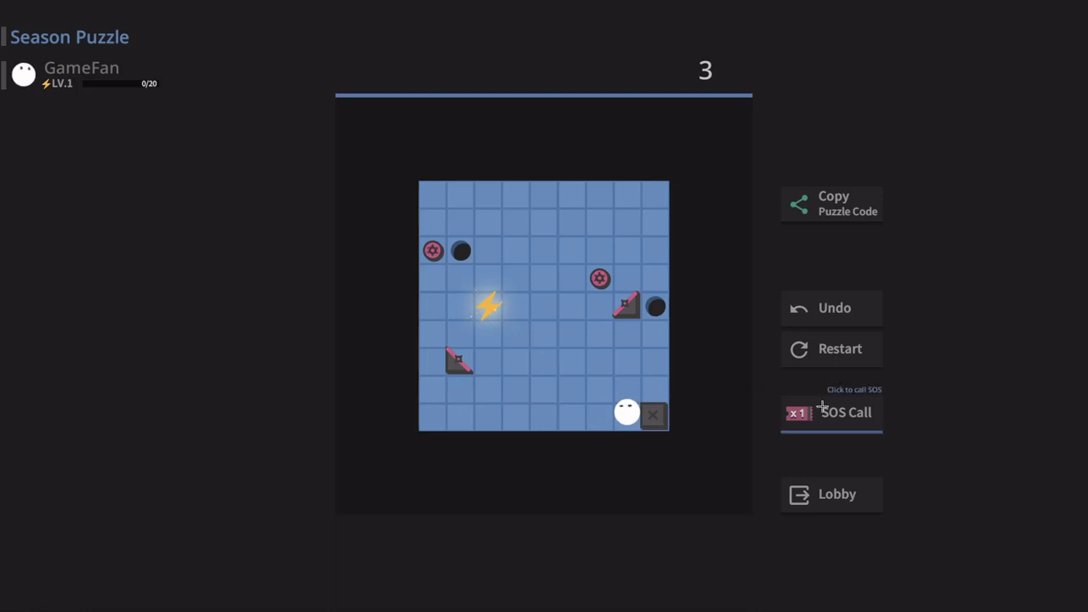
- Cancel an SOS Call, then route the ball over the top toward the pink gear
{"action": "left_click", "coordinate": [813, 415]}
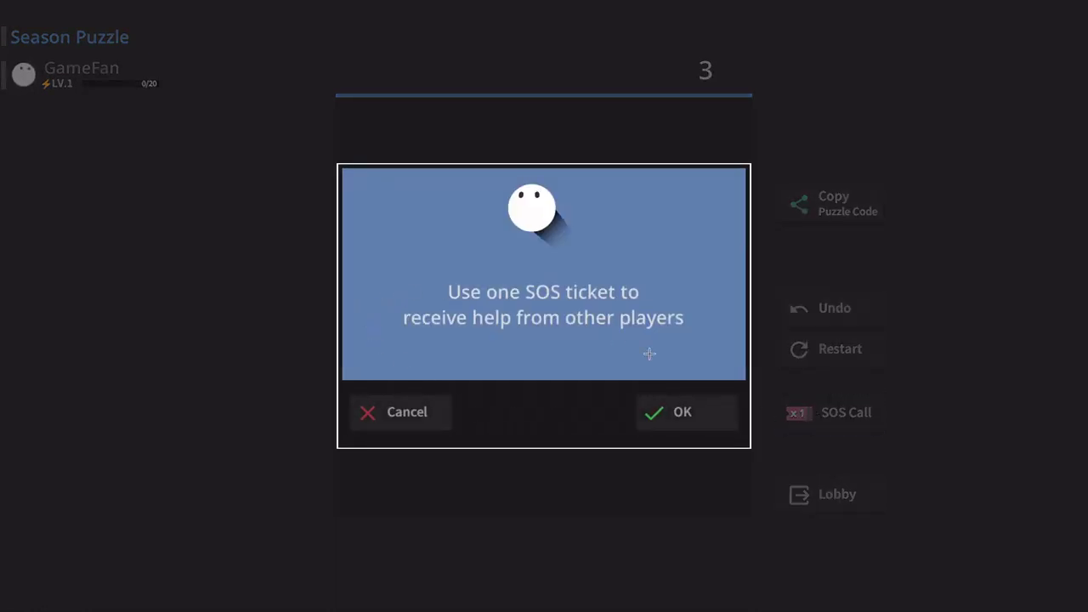
{"action": "left_click", "coordinate": [366, 413]}
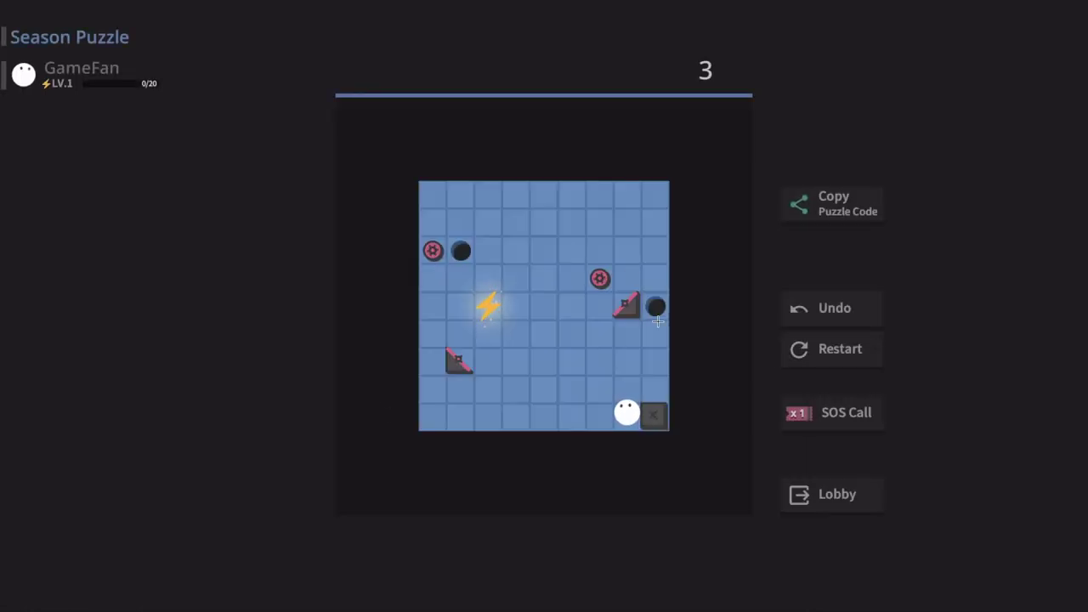
{"action": "key", "text": "Up"}
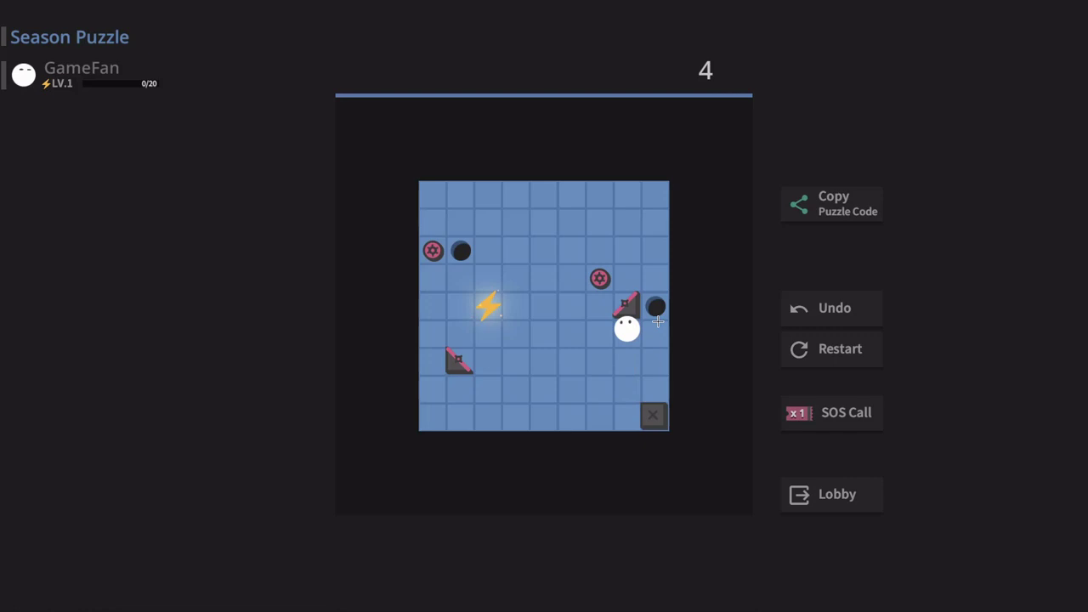
{"action": "key", "text": "Left"}
{"action": "key", "text": "Up"}
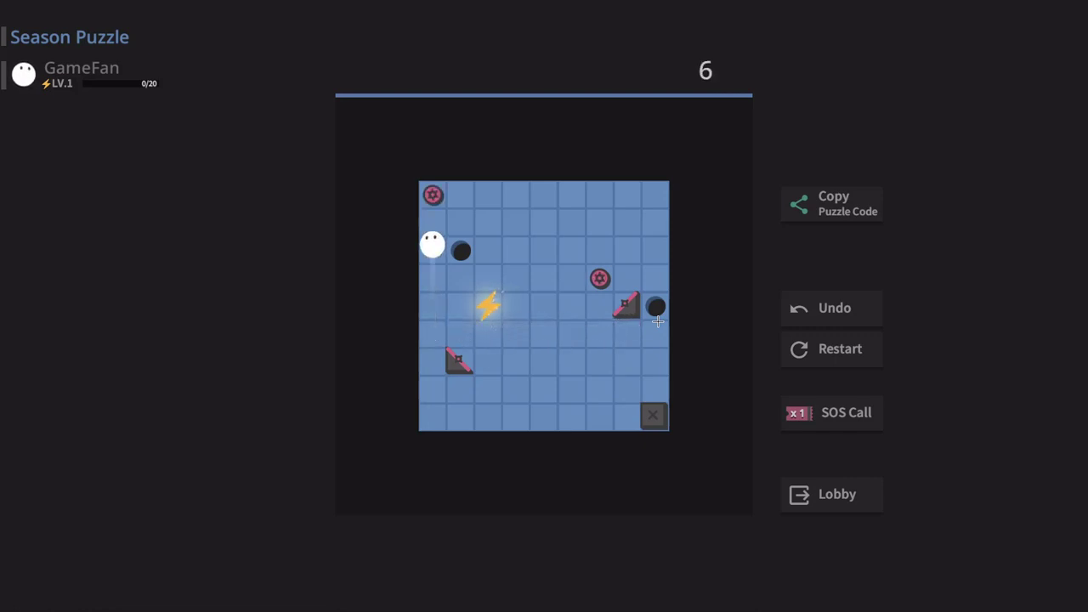
{"action": "key", "text": "Up"}
{"action": "key", "text": "Right"}
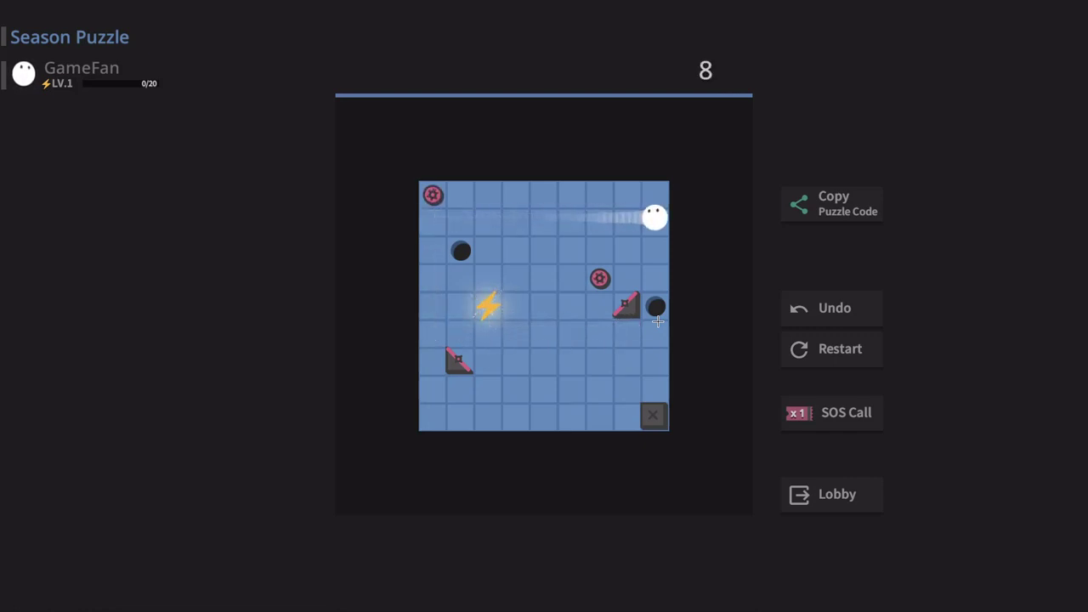
{"action": "key", "text": "Down"}
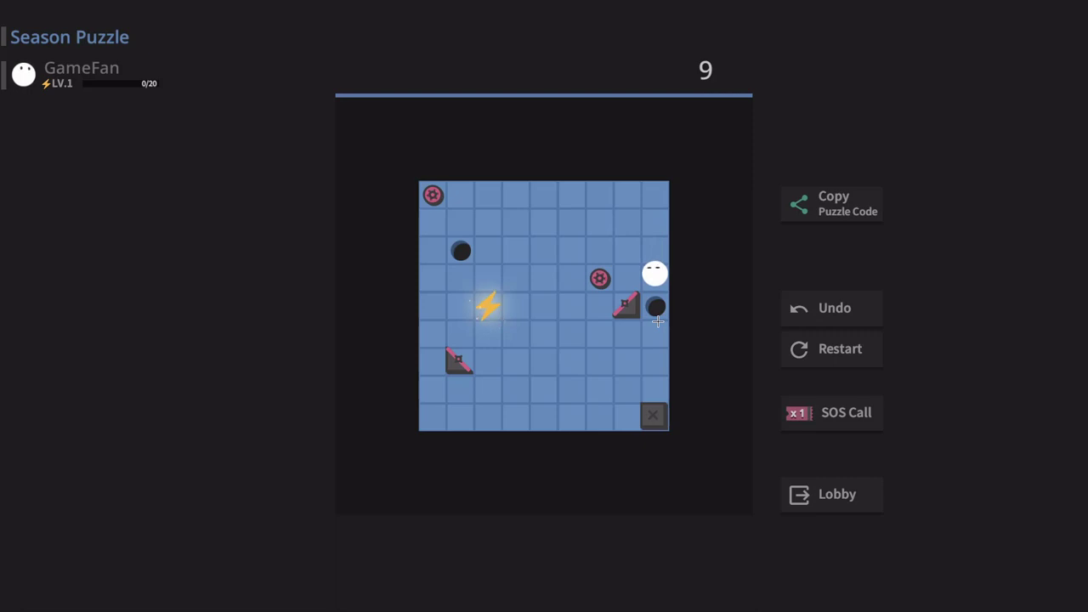
{"action": "key", "text": "Left"}
{"action": "key", "text": "Left"}
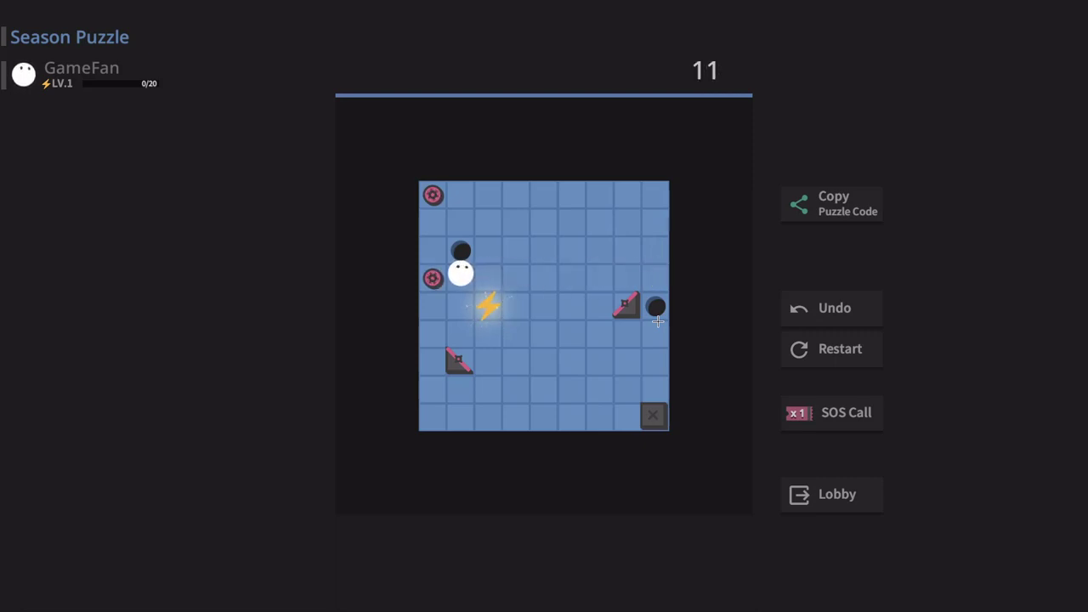
- Hit the triangle deflector, push the red gear up, and run the ball along the top row
{"action": "key", "text": "Down"}
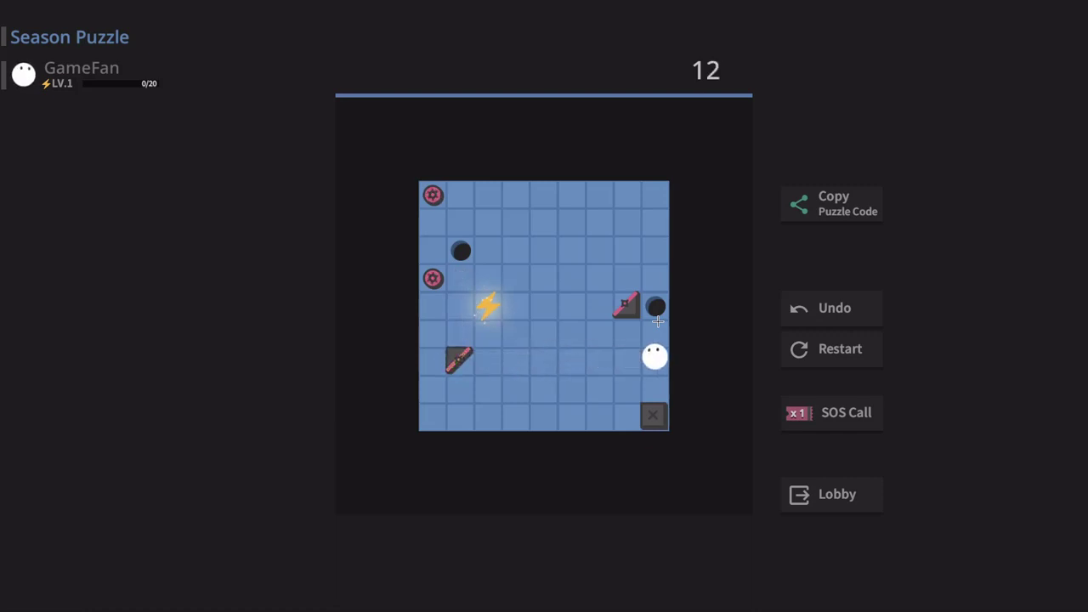
{"action": "key", "text": "Left"}
{"action": "key", "text": "Left"}
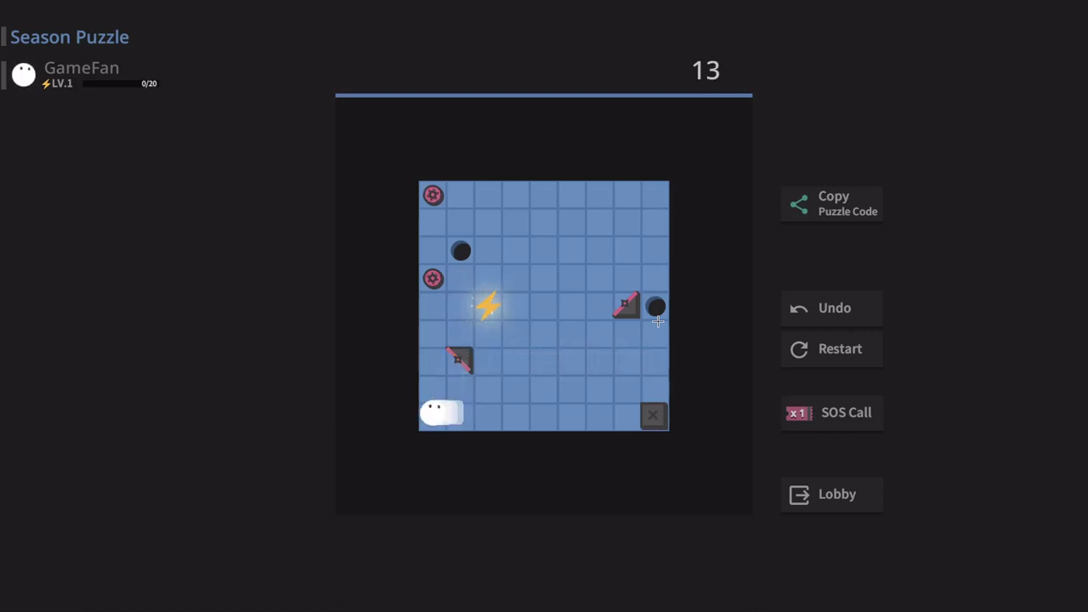
{"action": "key", "text": "Up"}
{"action": "key", "text": "Right"}
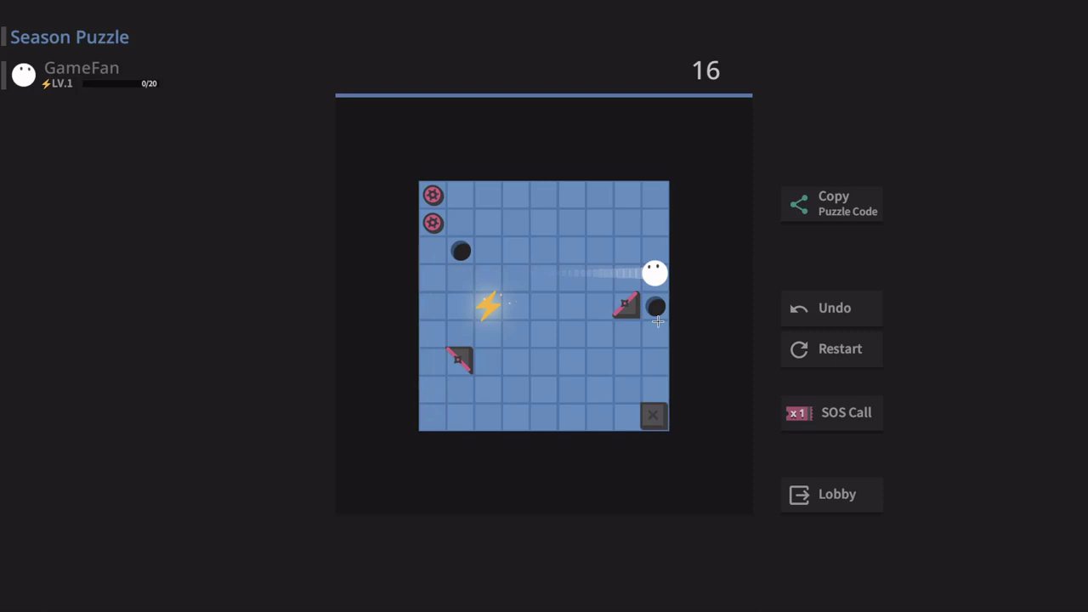
{"action": "key", "text": "Up"}
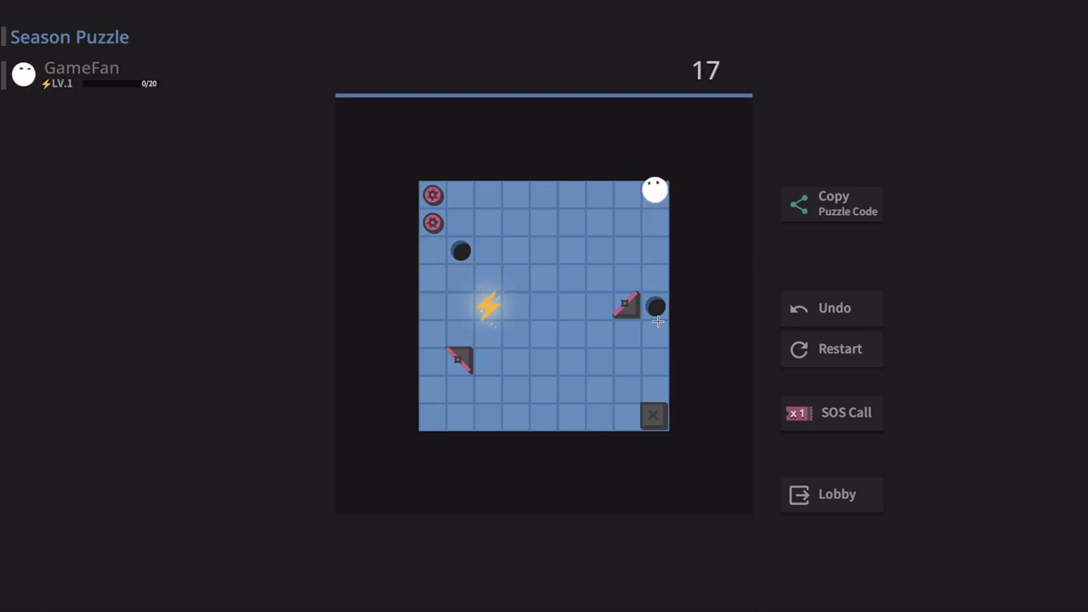
{"action": "key", "text": "Left"}
- Leave the current puzzle and open the first Season Board puzzle
{"action": "left_click", "coordinate": [832, 348]}
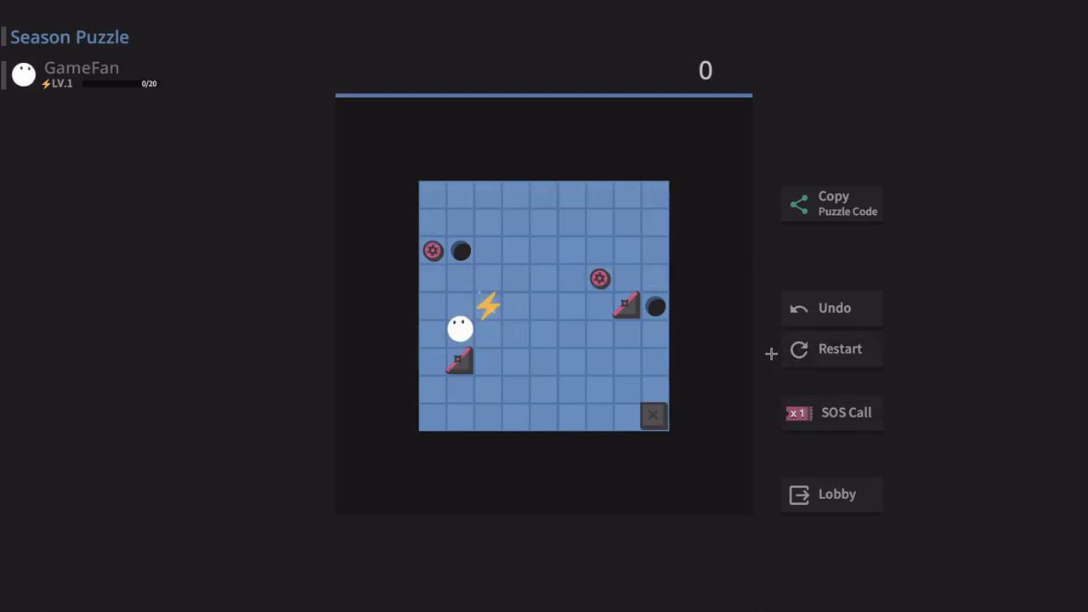
{"action": "key", "text": "Escape"}
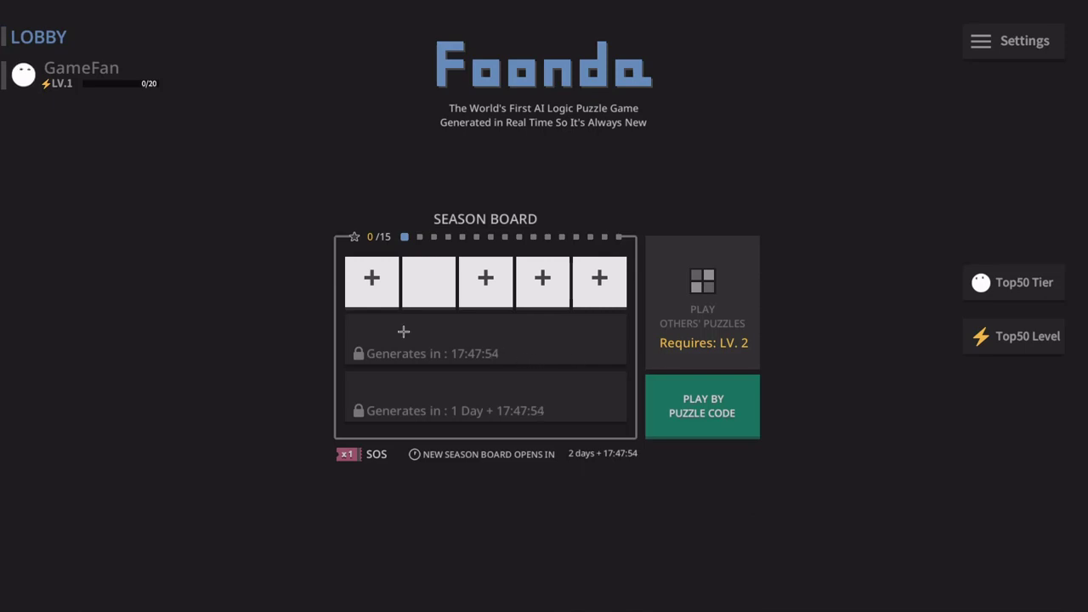
{"action": "left_click", "coordinate": [371, 278]}
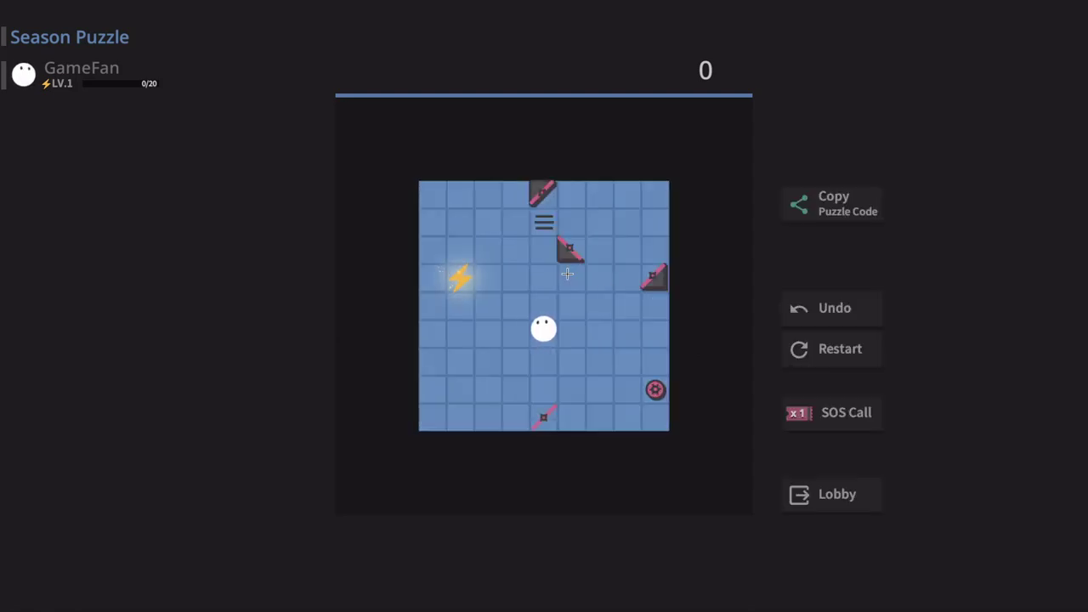
- Solve the season puzzle in 12 moves by bouncing the ball off the mirror, earning +5 EXP
{"action": "key", "text": "Left"}
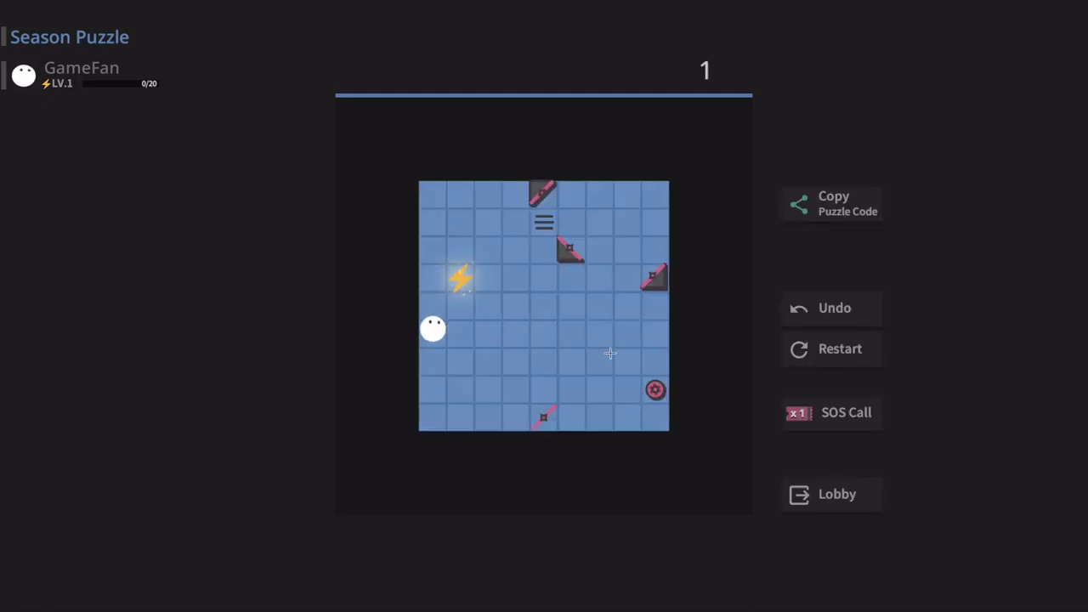
{"action": "key", "text": "Up"}
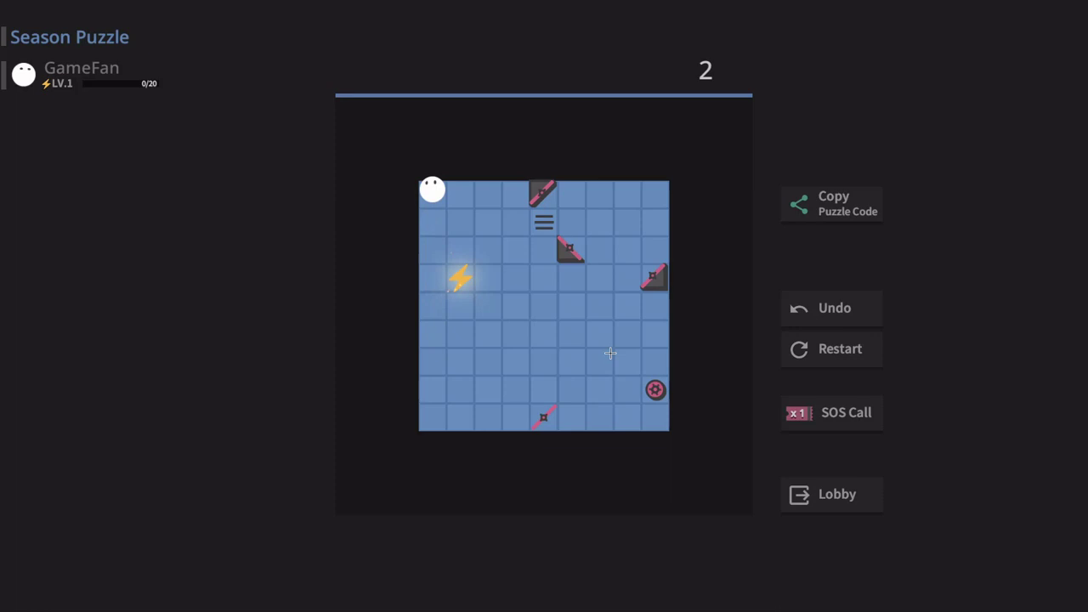
{"action": "key", "text": "Right"}
{"action": "key", "text": "Down"}
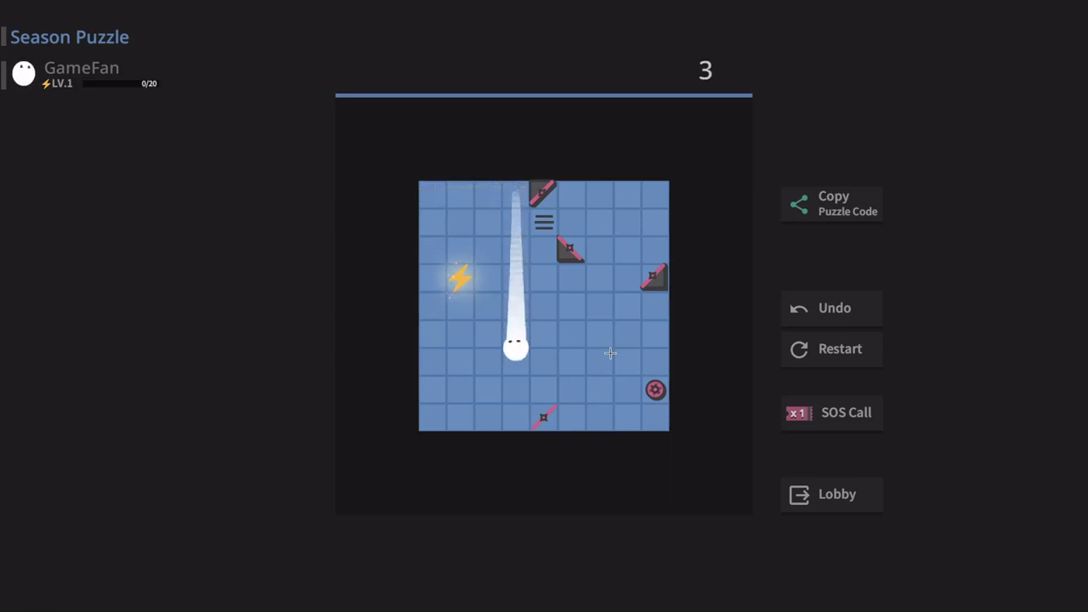
{"action": "key", "text": "Up"}
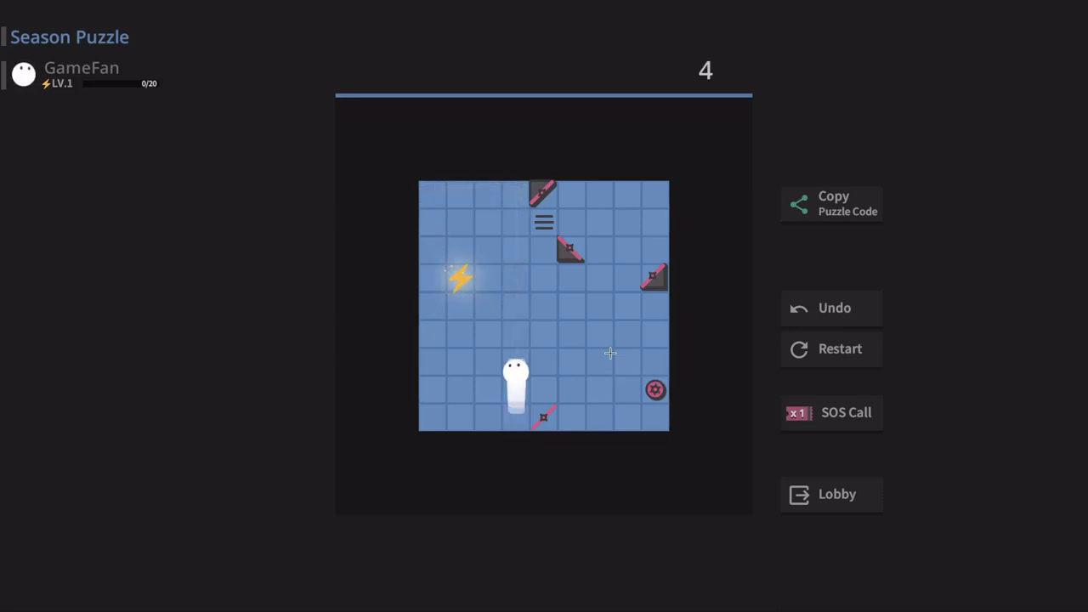
{"action": "key", "text": "Down"}
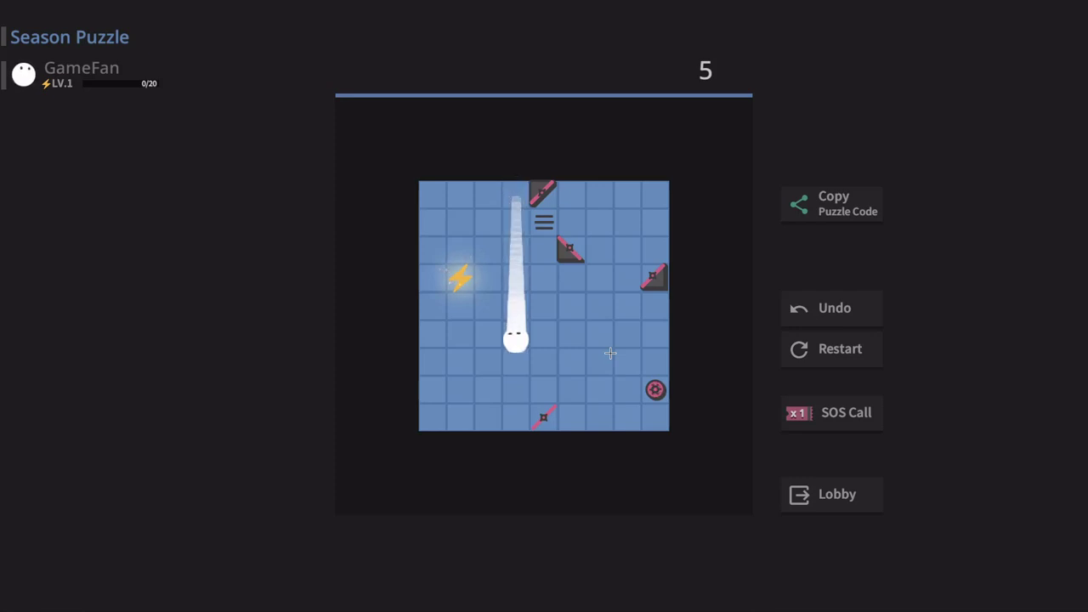
{"action": "key", "text": "Left"}
{"action": "key", "text": "Up"}
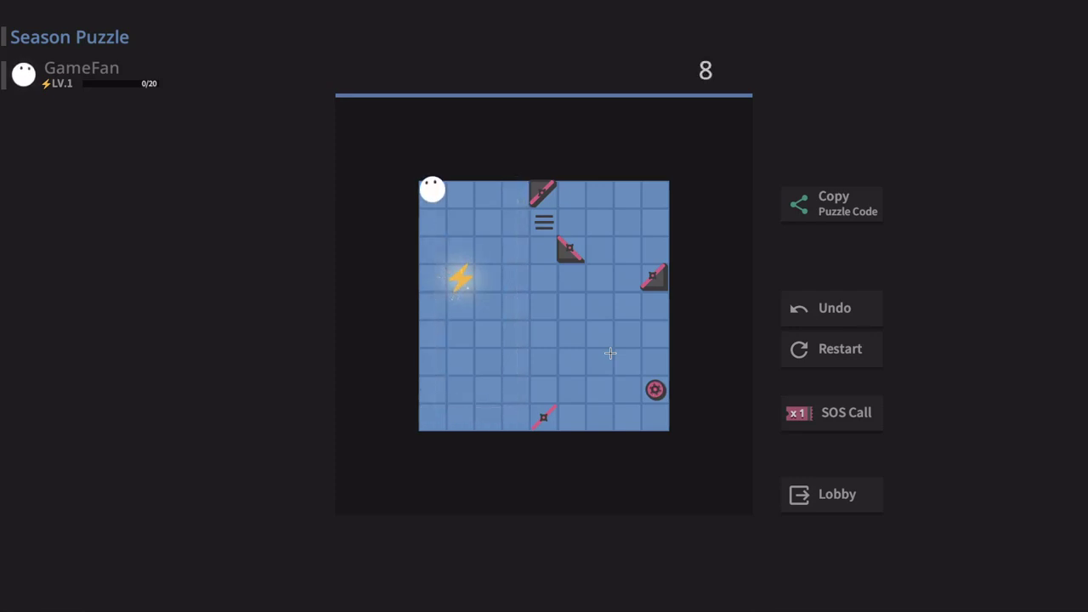
{"action": "key", "text": "Right"}
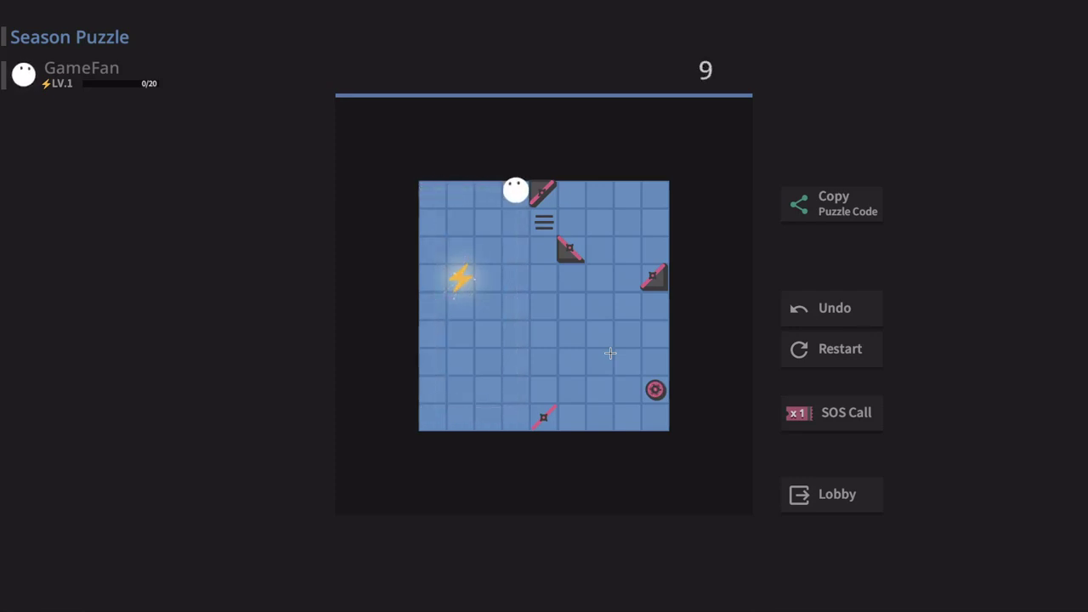
{"action": "key", "text": "Down"}
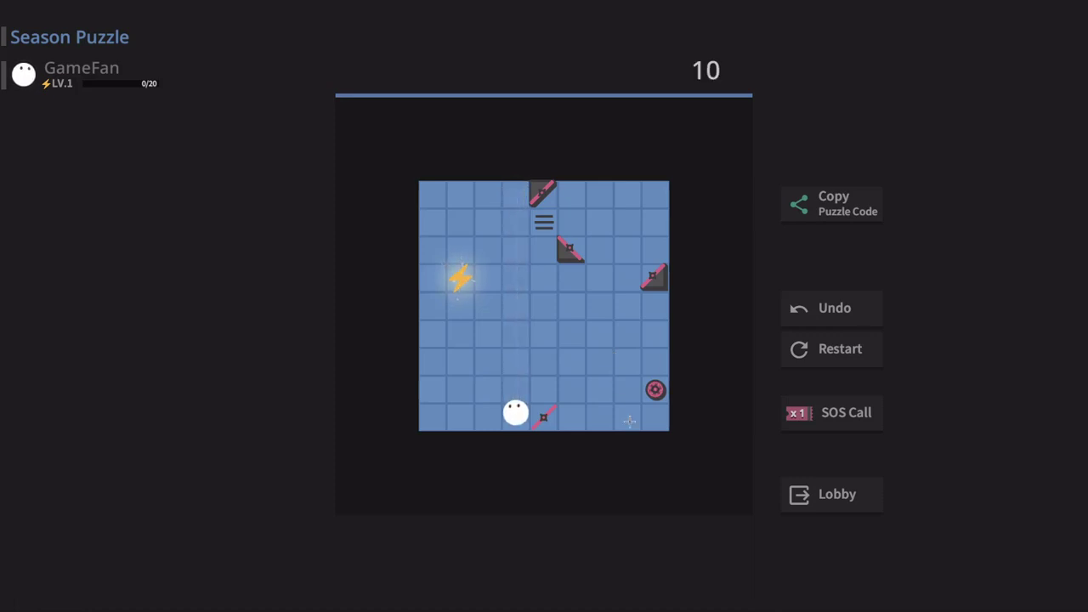
{"action": "key", "text": "Right"}
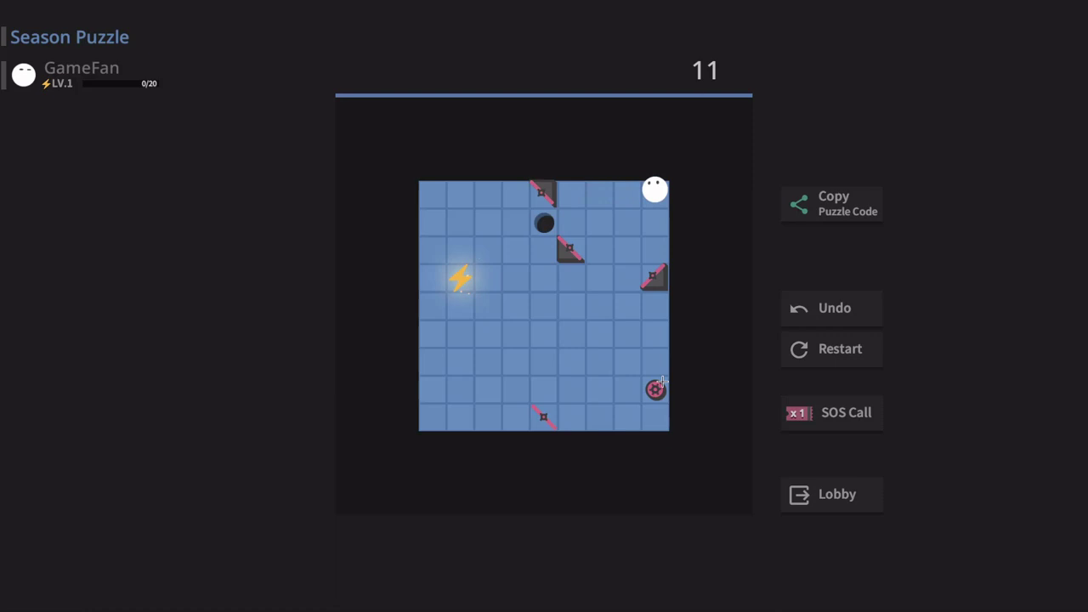
{"action": "key", "text": "Down"}
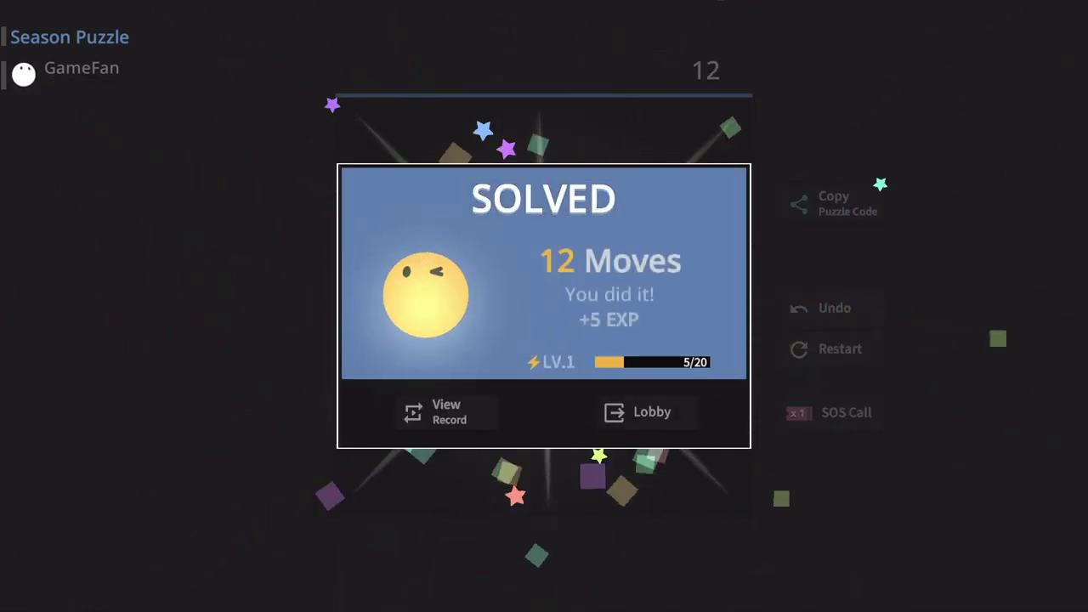
- Return to the lobby from the SOLVED dialog, where the Season Board shows 1/15
{"action": "left_click", "coordinate": [653, 413]}
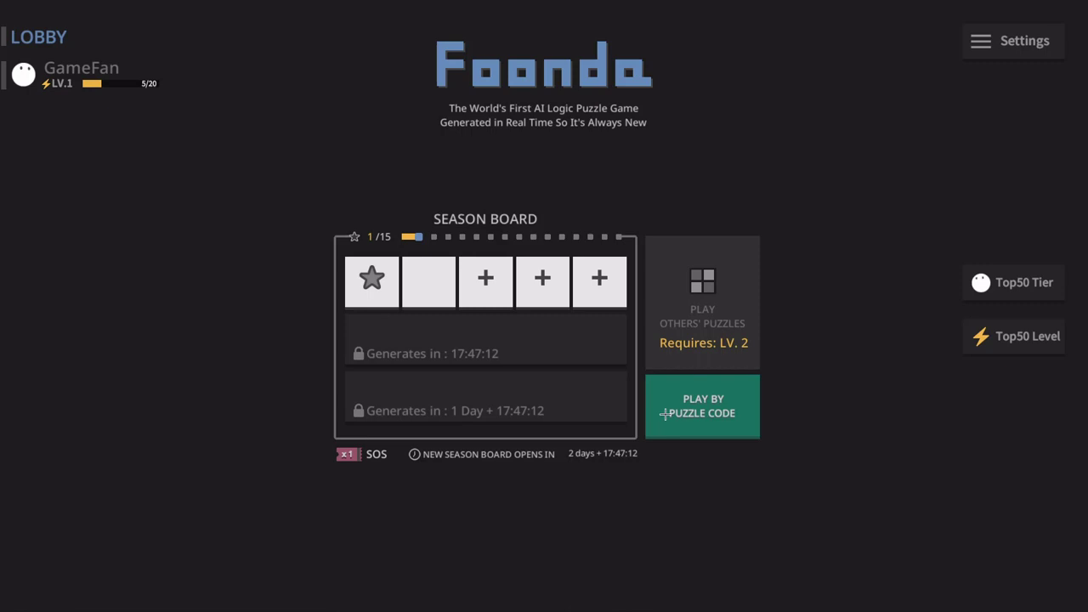
- Open the second season puzzle and try a first route that pushes the gear
{"action": "left_click", "coordinate": [430, 284]}
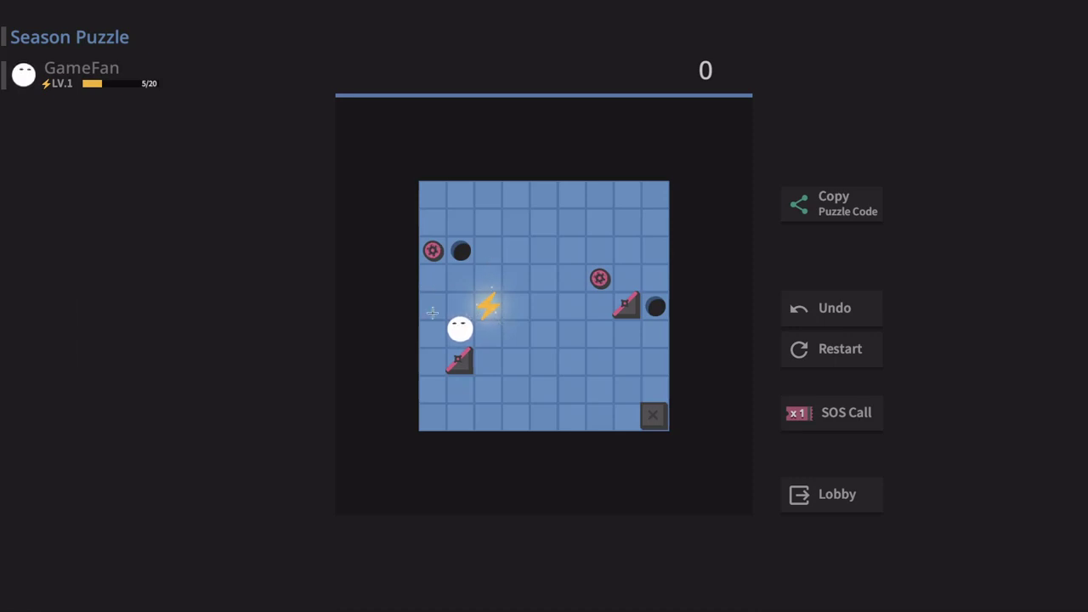
{"action": "key", "text": "Down"}
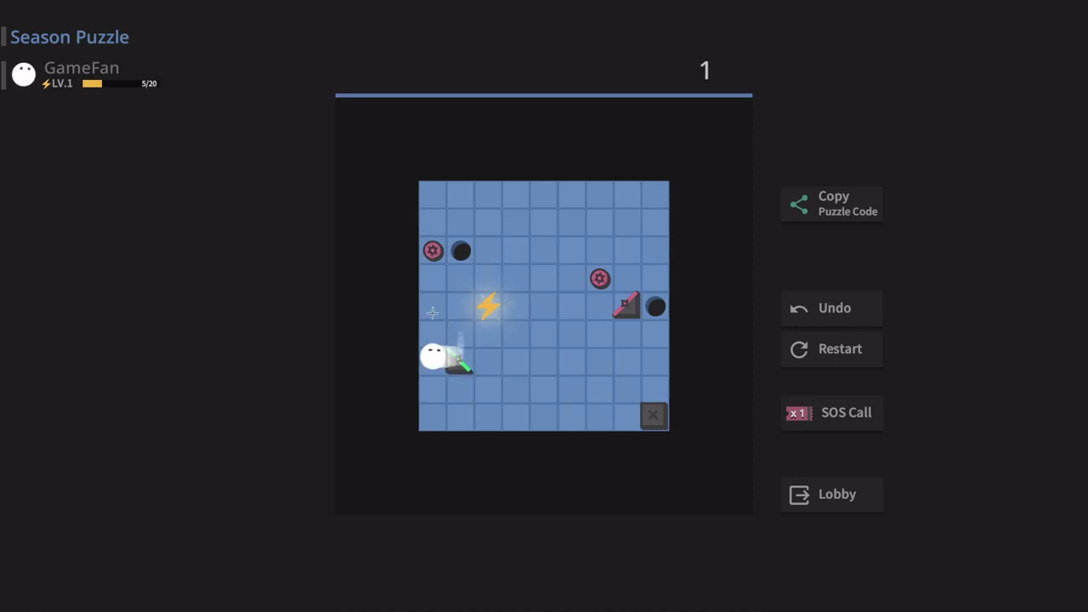
{"action": "key", "text": "Up"}
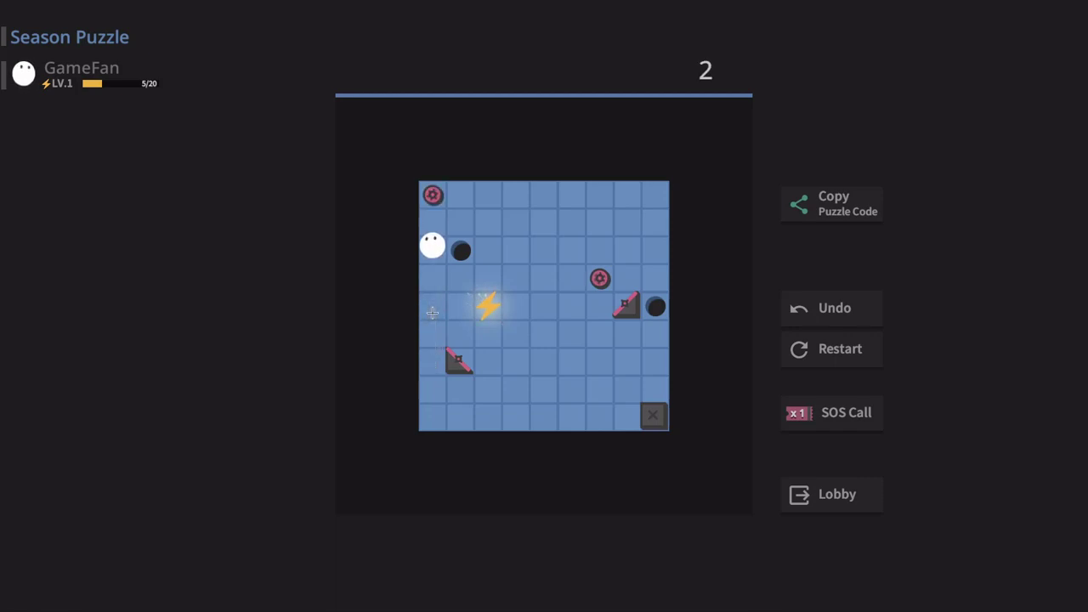
{"action": "key", "text": "Up"}
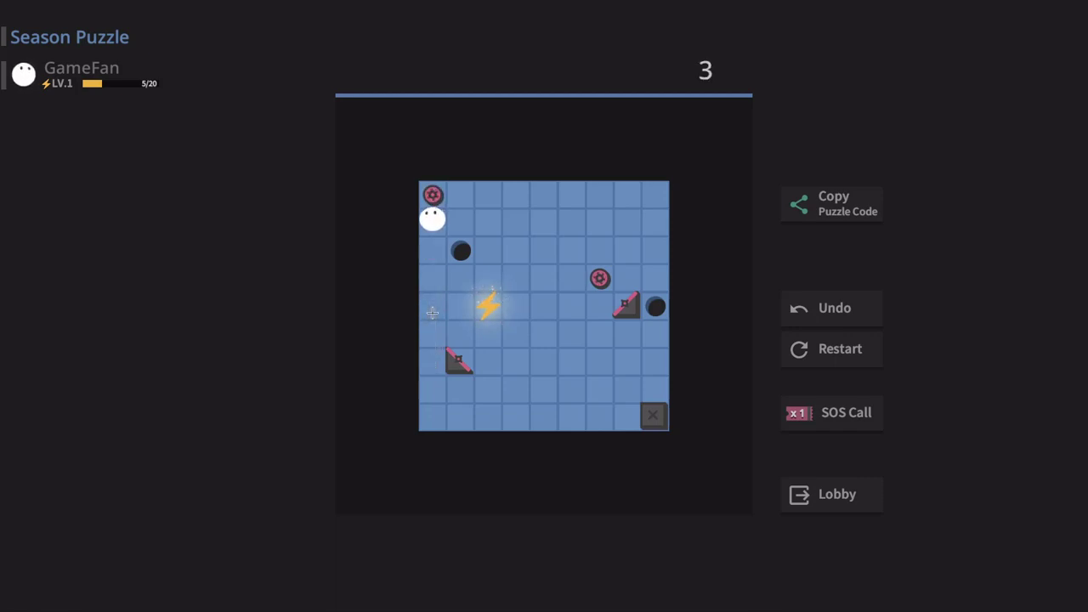
{"action": "key", "text": "Right"}
{"action": "key", "text": "Down"}
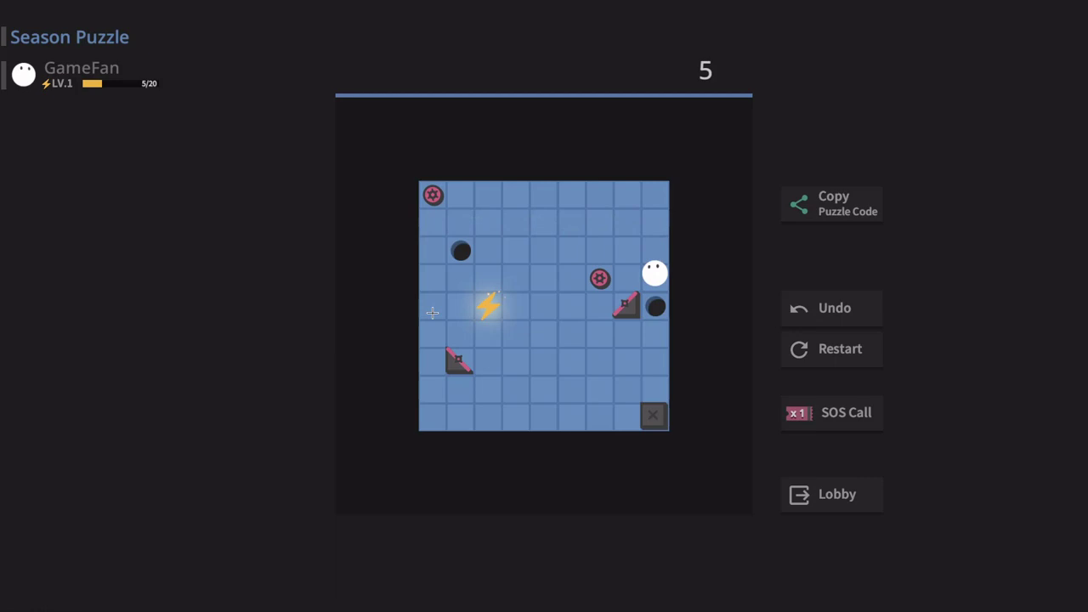
{"action": "key", "text": "Up"}
{"action": "key", "text": "Left"}
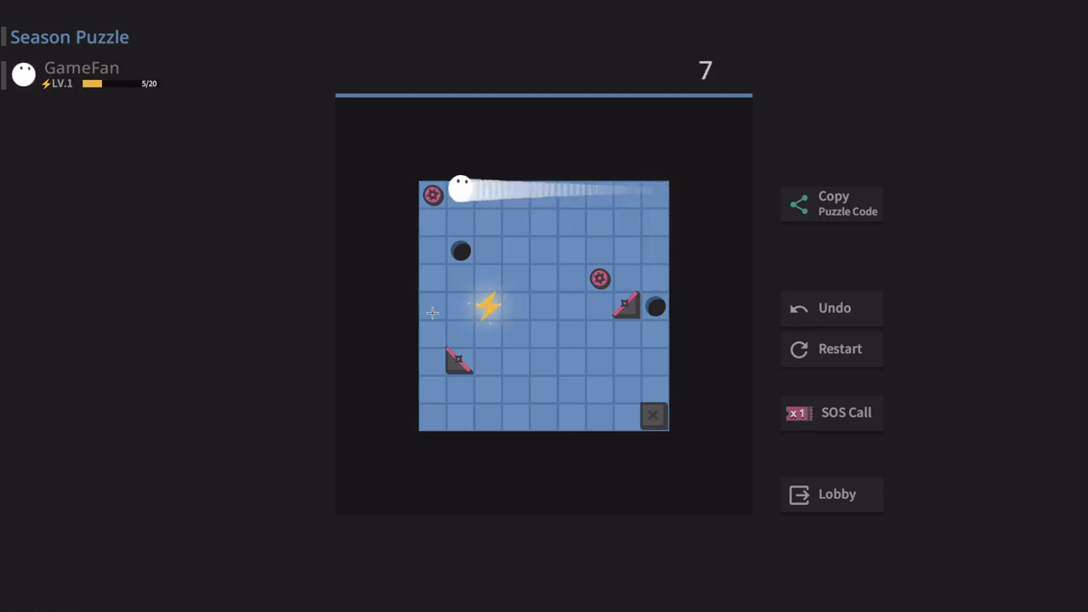
{"action": "key", "text": "Down"}
- Continue the first route along the bottom row, then restart the board
{"action": "key", "text": "Left"}
{"action": "key", "text": "Down"}
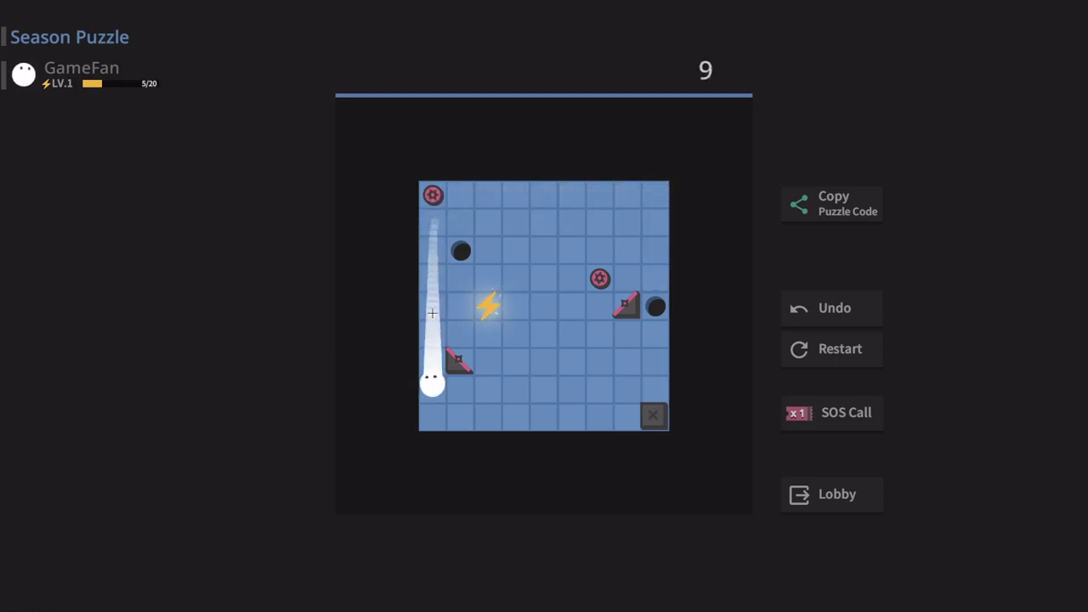
{"action": "key", "text": "Right"}
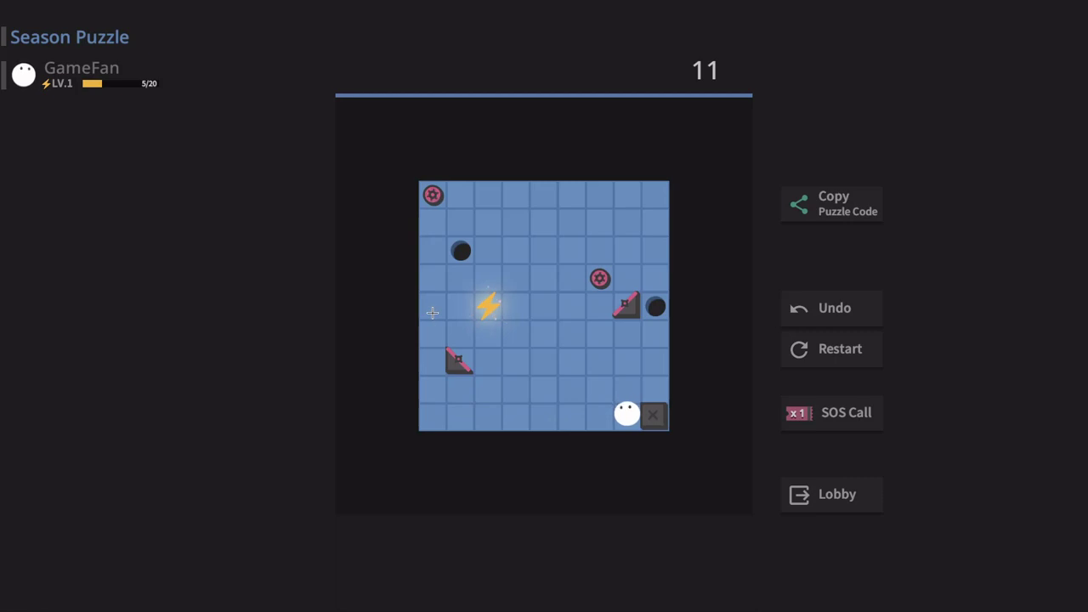
{"action": "key", "text": "Up"}
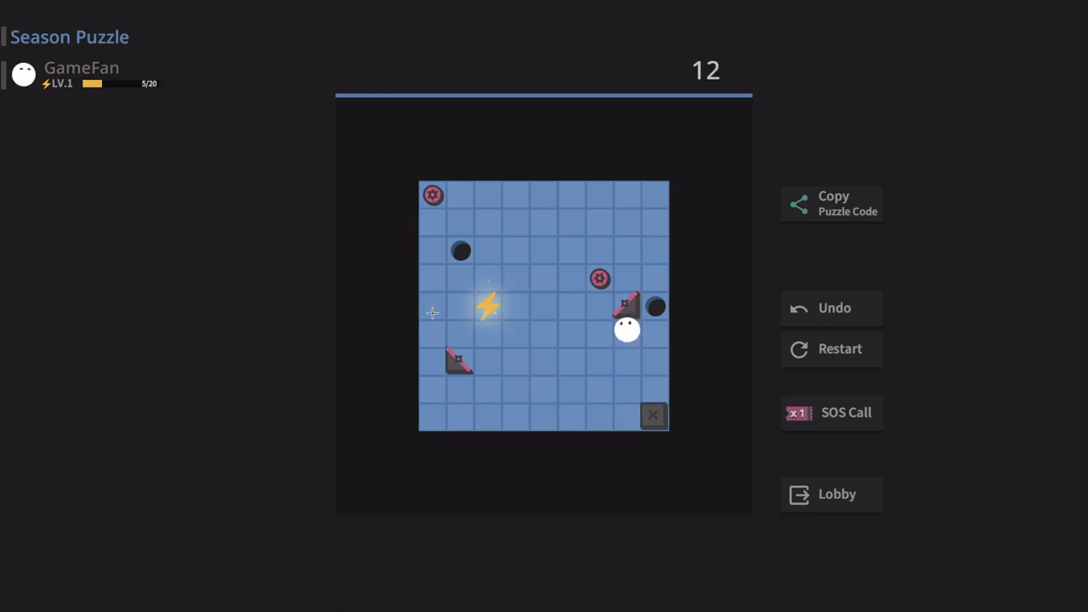
{"action": "key", "text": "Left"}
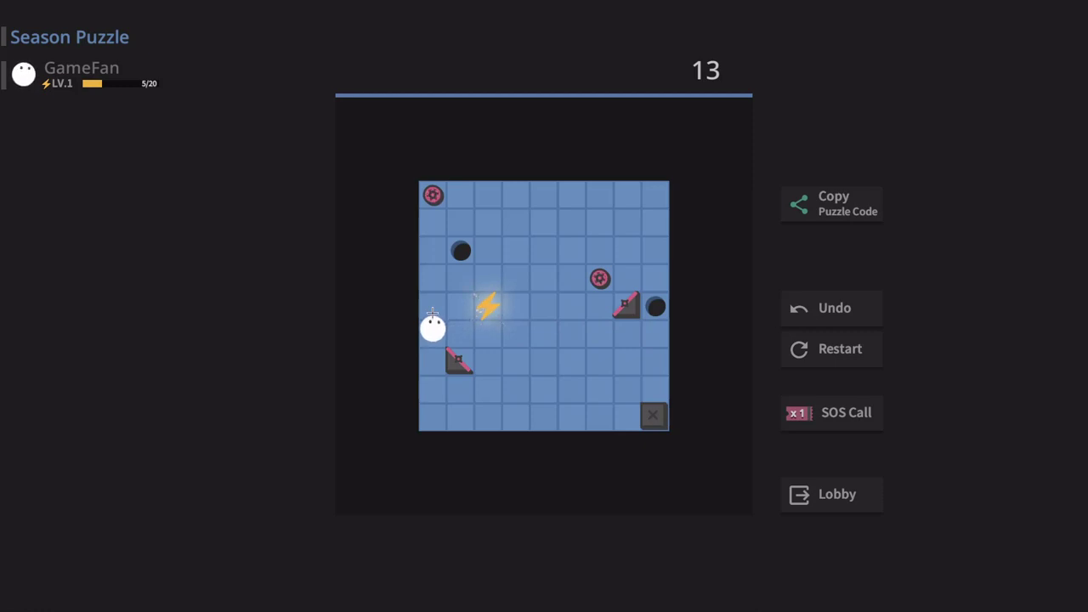
{"action": "key", "text": "Down"}
{"action": "key", "text": "Right"}
{"action": "key", "text": "Left"}
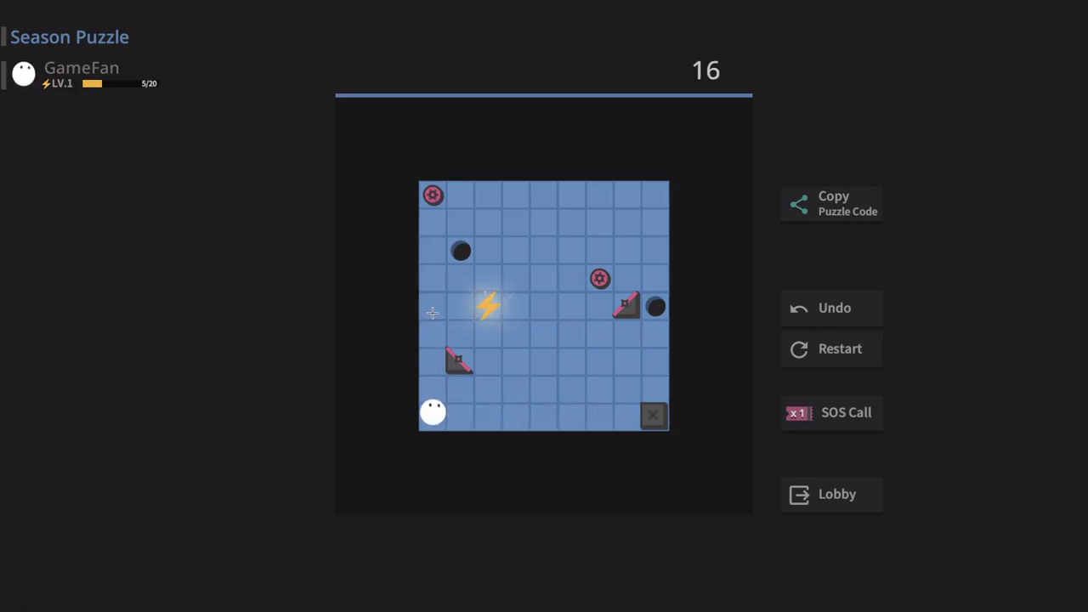
{"action": "left_click", "coordinate": [829, 350]}
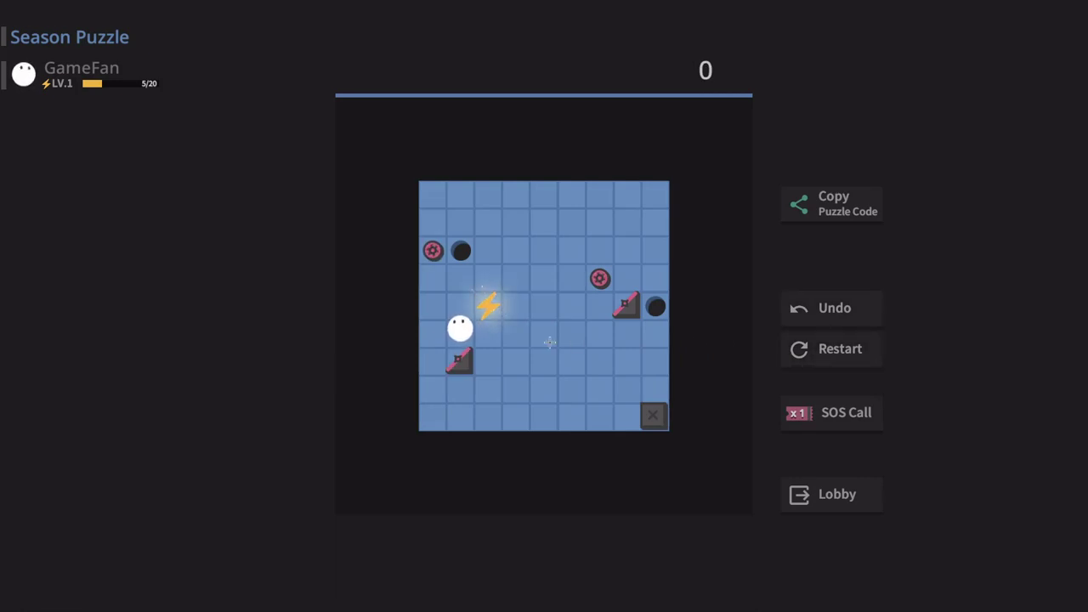
- Start a new route that pushes the gear to the top-left and then the left edge
{"action": "key", "text": "Left"}
{"action": "key", "text": "Up"}
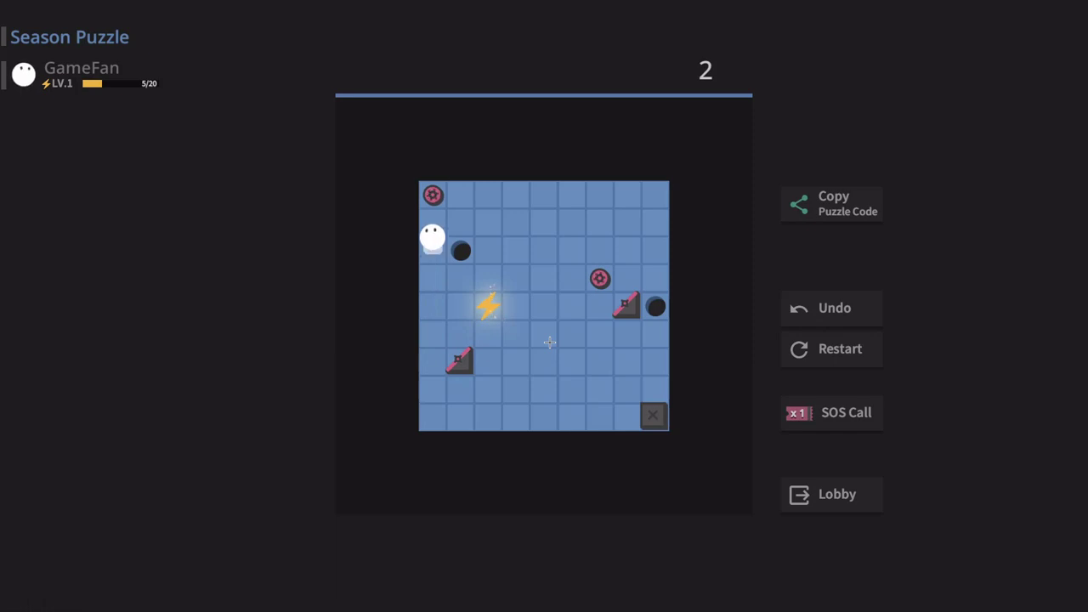
{"action": "key", "text": "Up"}
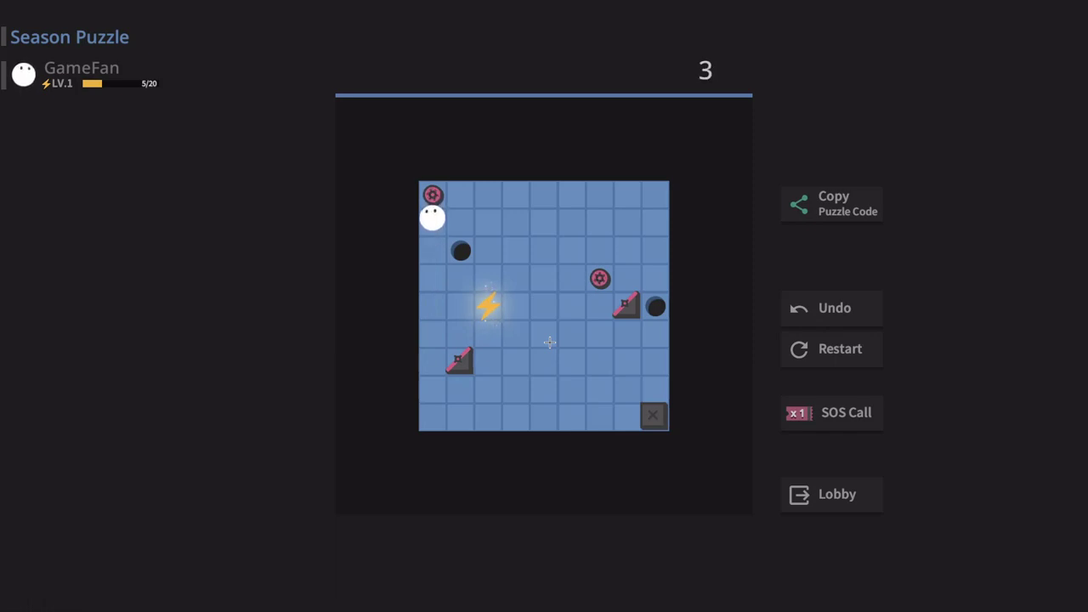
{"action": "key", "text": "Right"}
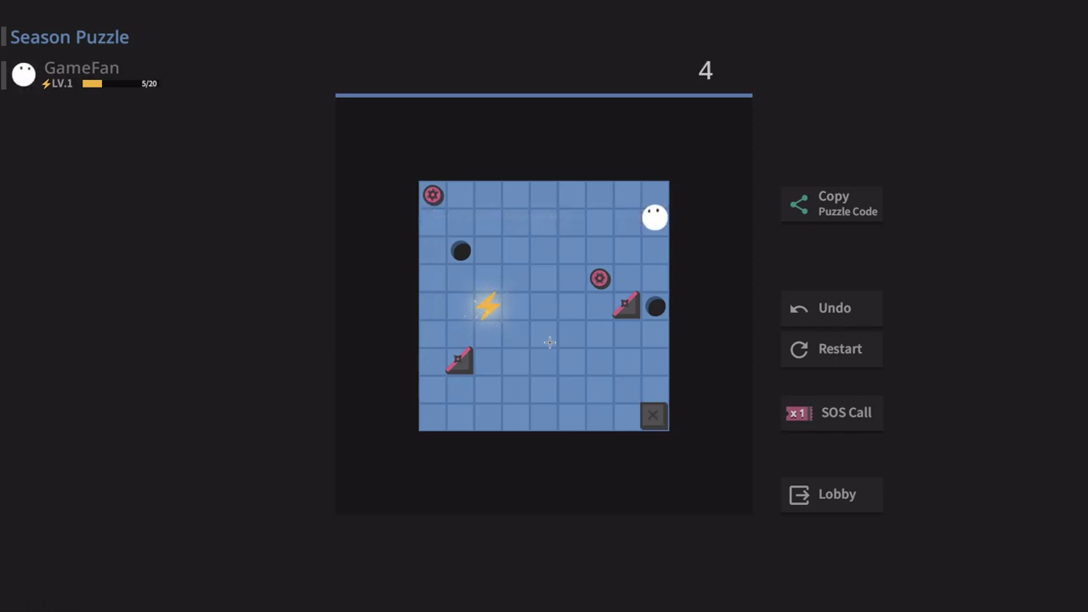
{"action": "key", "text": "Up"}
{"action": "key", "text": "Left"}
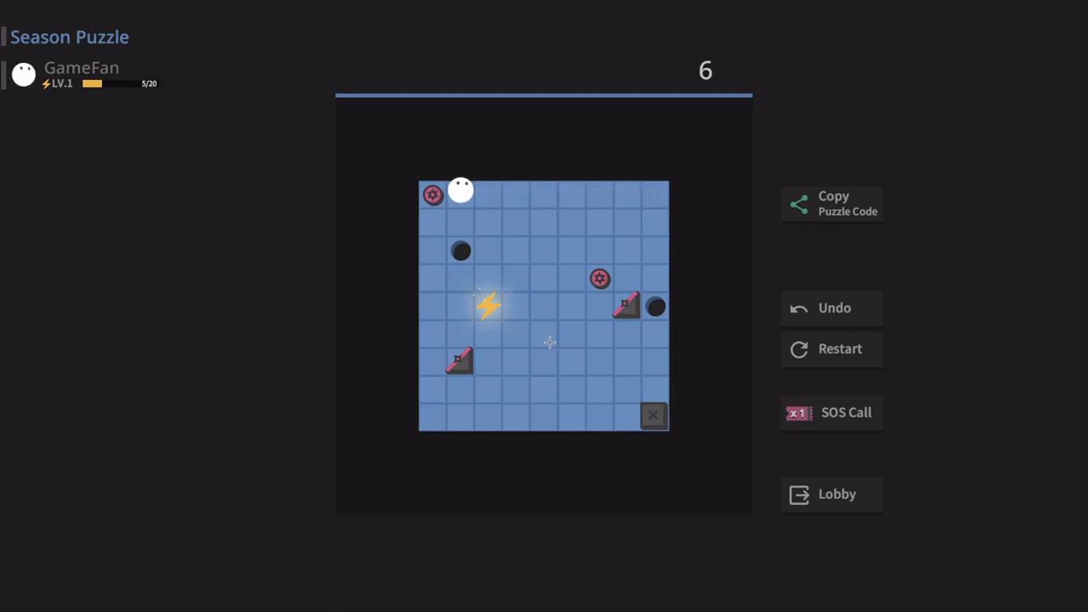
{"action": "key", "text": "Down"}
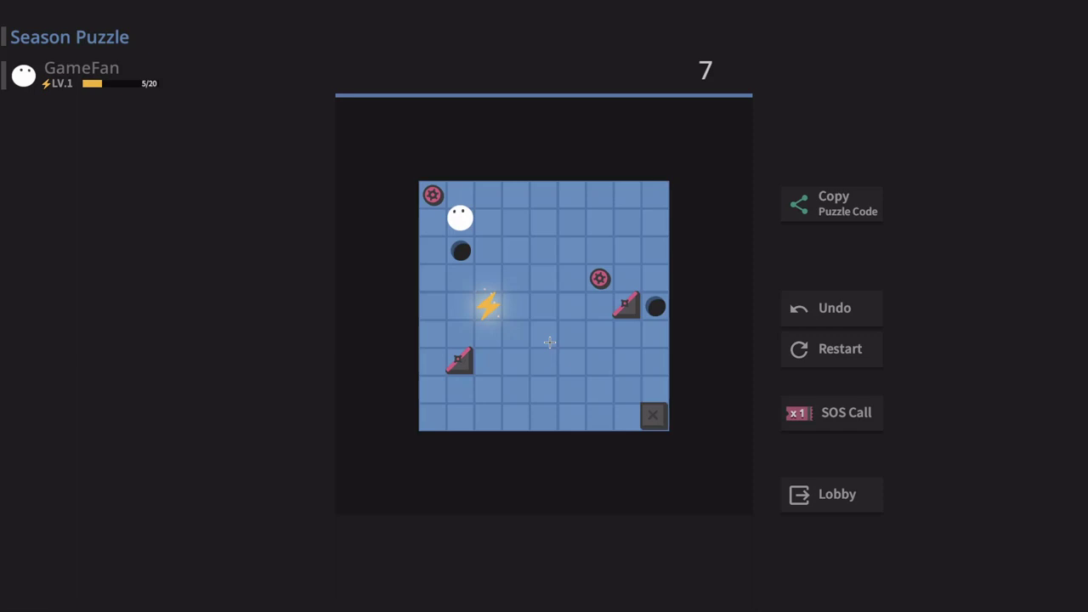
{"action": "key", "text": "Right"}
{"action": "key", "text": "Down"}
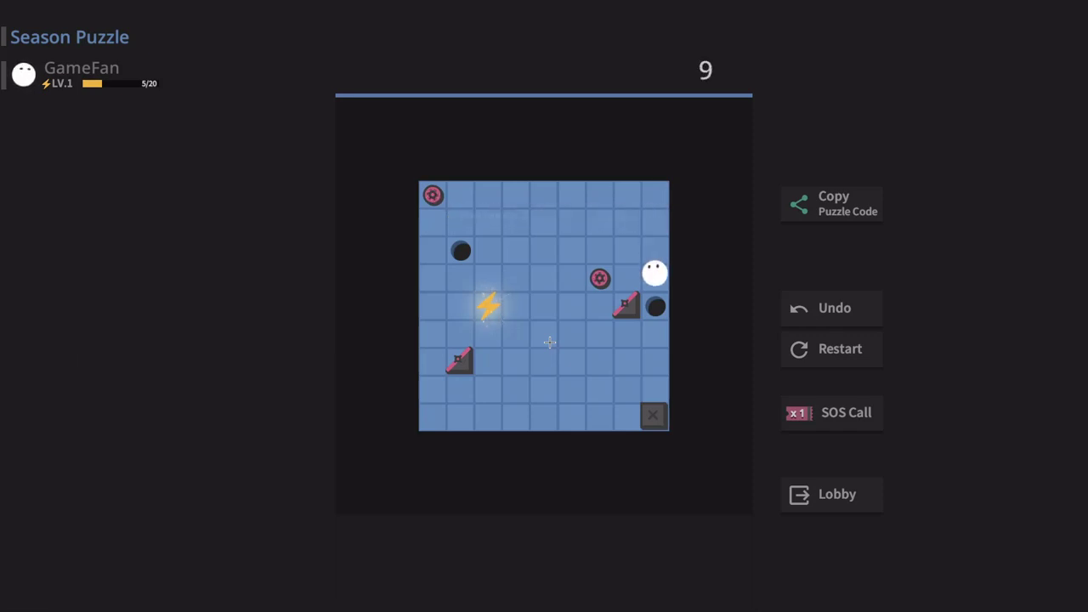
{"action": "key", "text": "Left"}
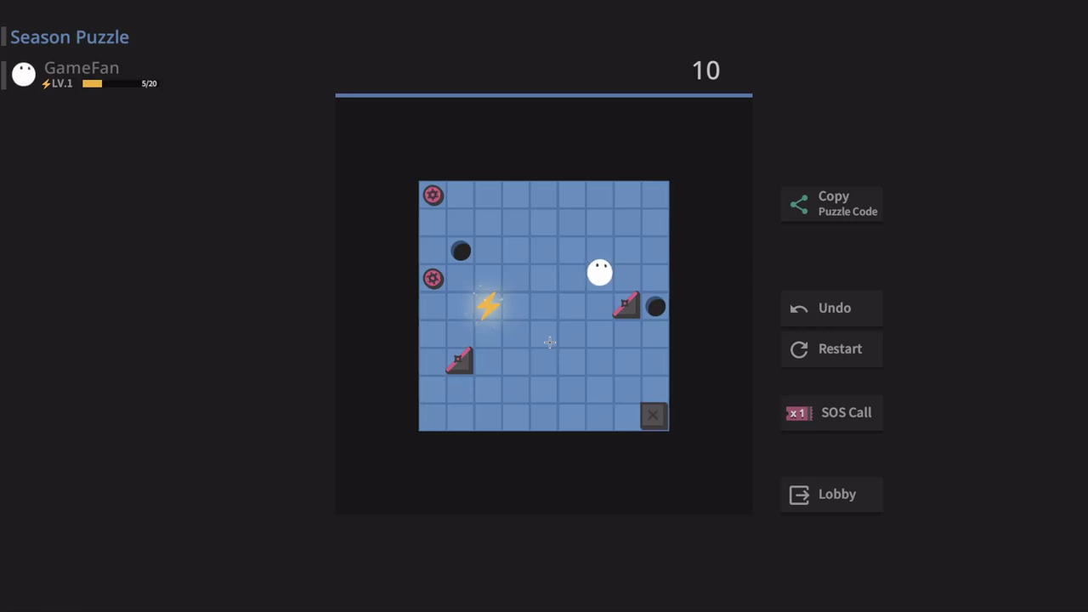
- Finish the 19-move attempt around the bottom-left, then restart to 0 moves
{"action": "key", "text": "Down"}
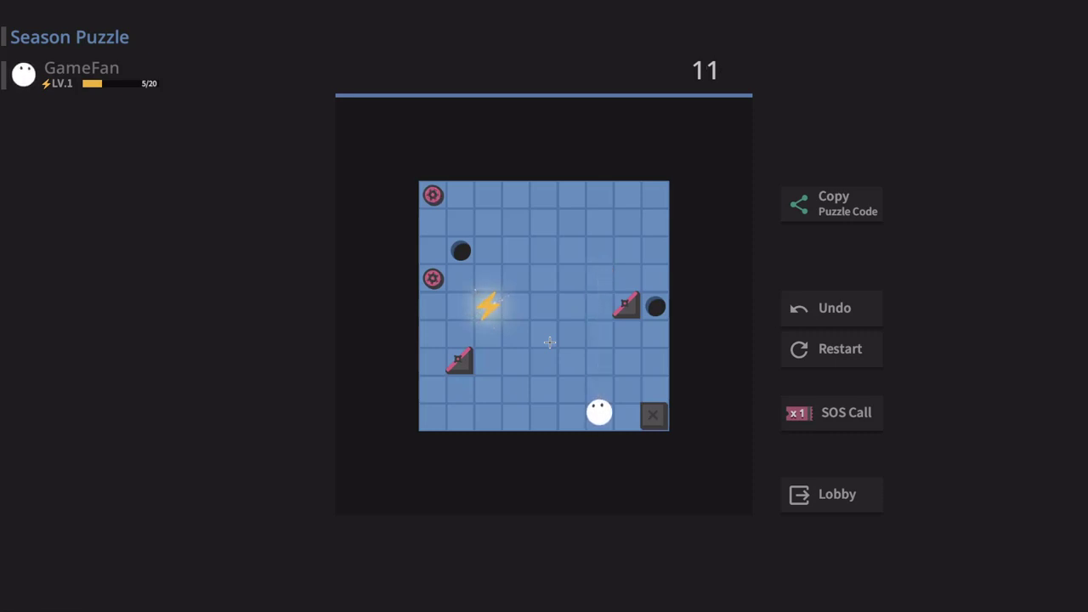
{"action": "key", "text": "Left"}
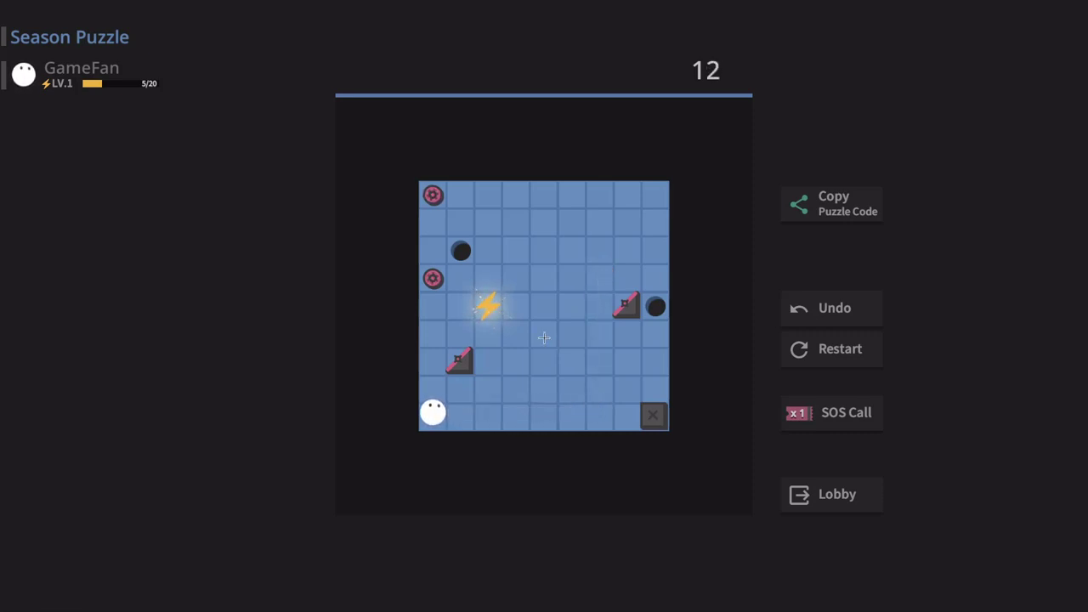
{"action": "key", "text": "Up"}
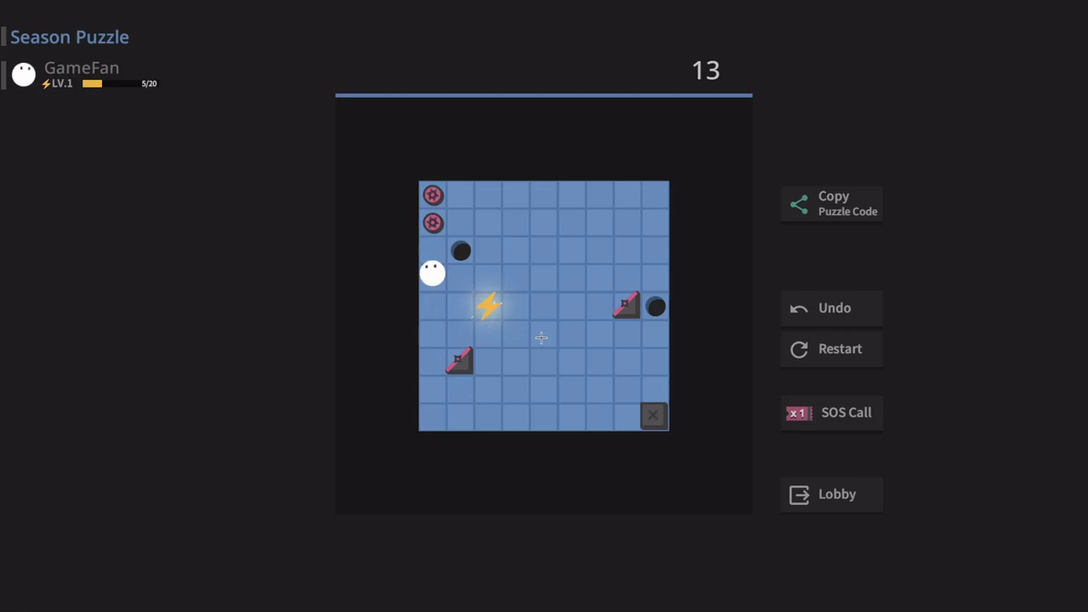
{"action": "key", "text": "Right"}
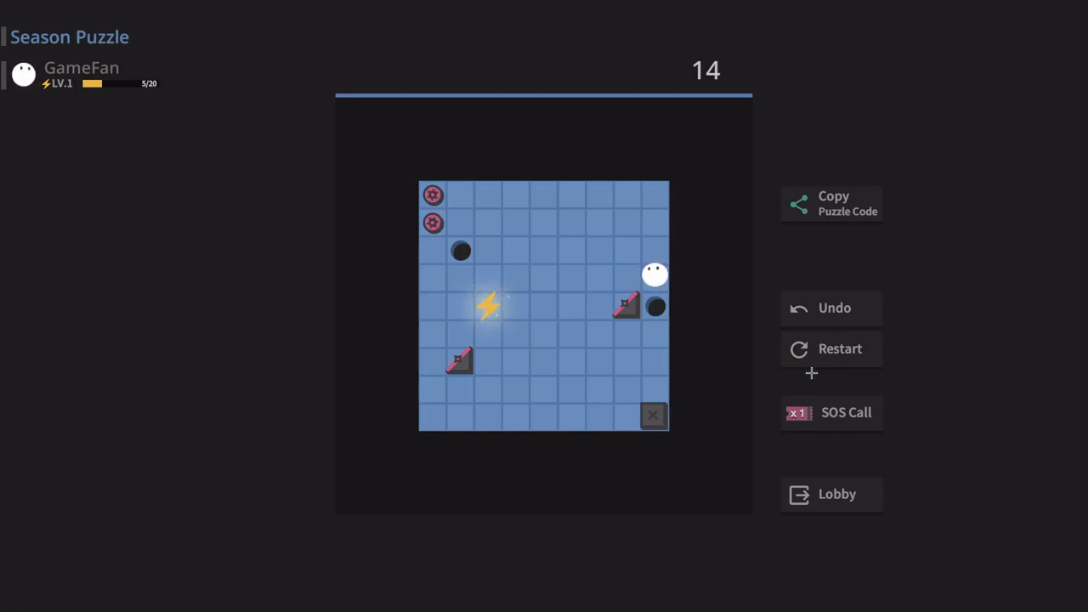
{"action": "key", "text": "Left"}
{"action": "key", "text": "Down"}
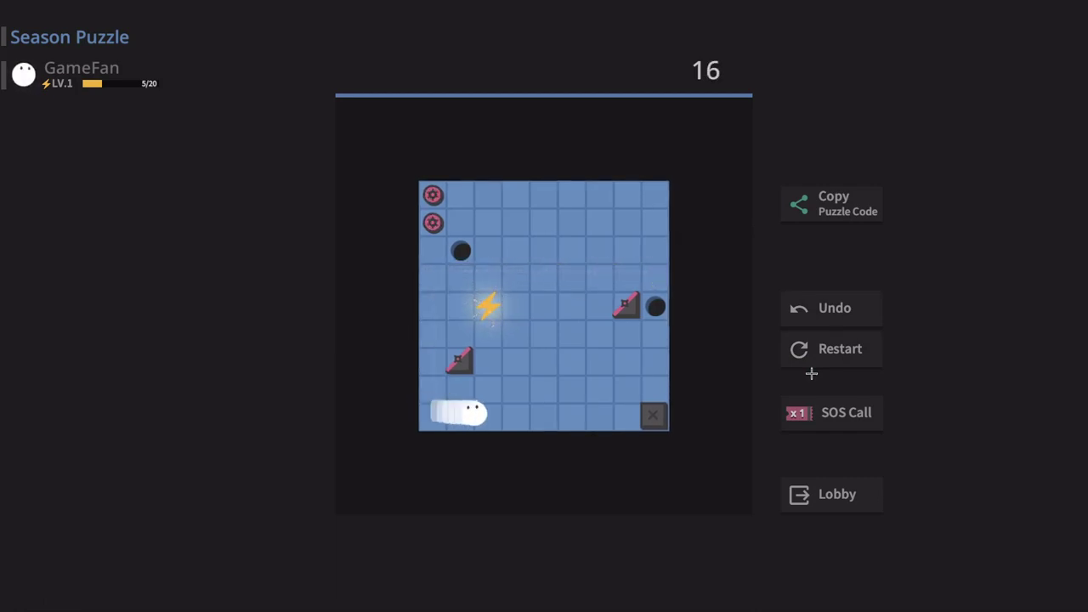
{"action": "key", "text": "Right"}
{"action": "key", "text": "Left"}
{"action": "key", "text": "Up"}
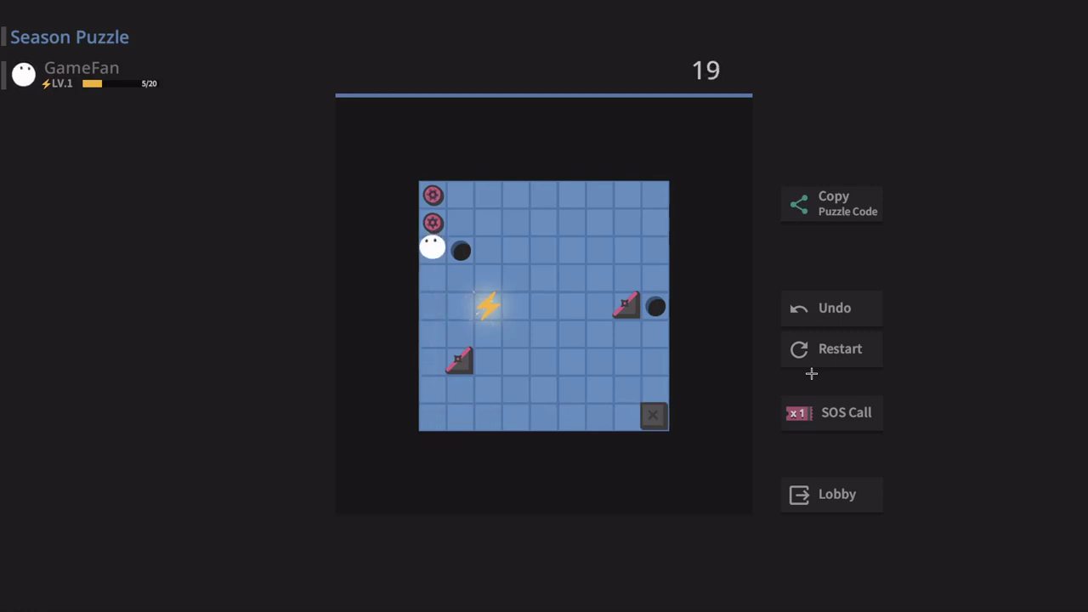
{"action": "left_click", "coordinate": [806, 343]}
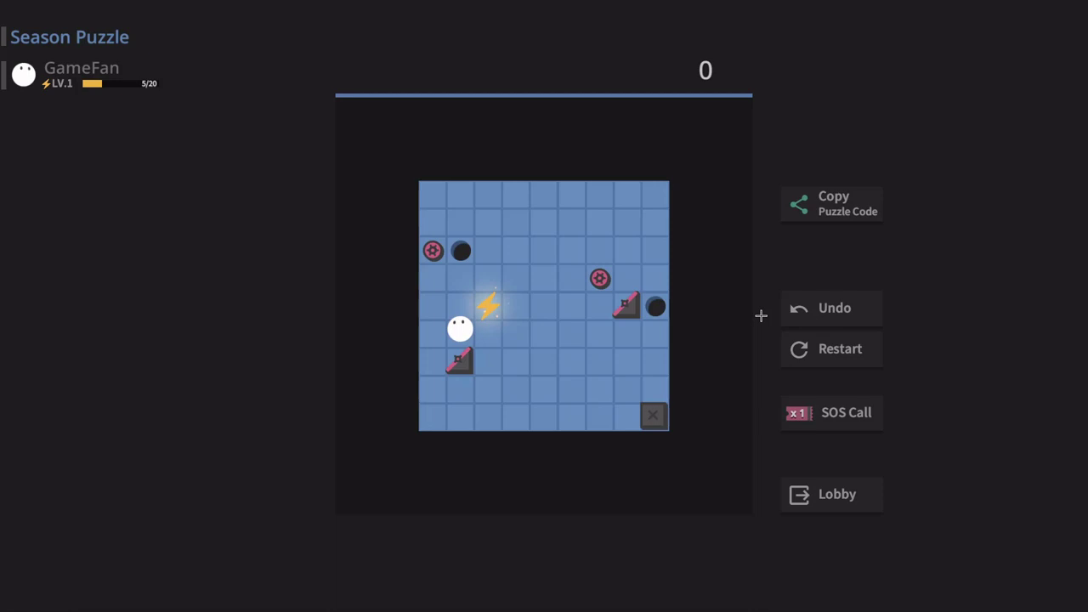
- Make two trial moves, restart, then route the character up the left column to the top
{"action": "key", "text": "Up"}
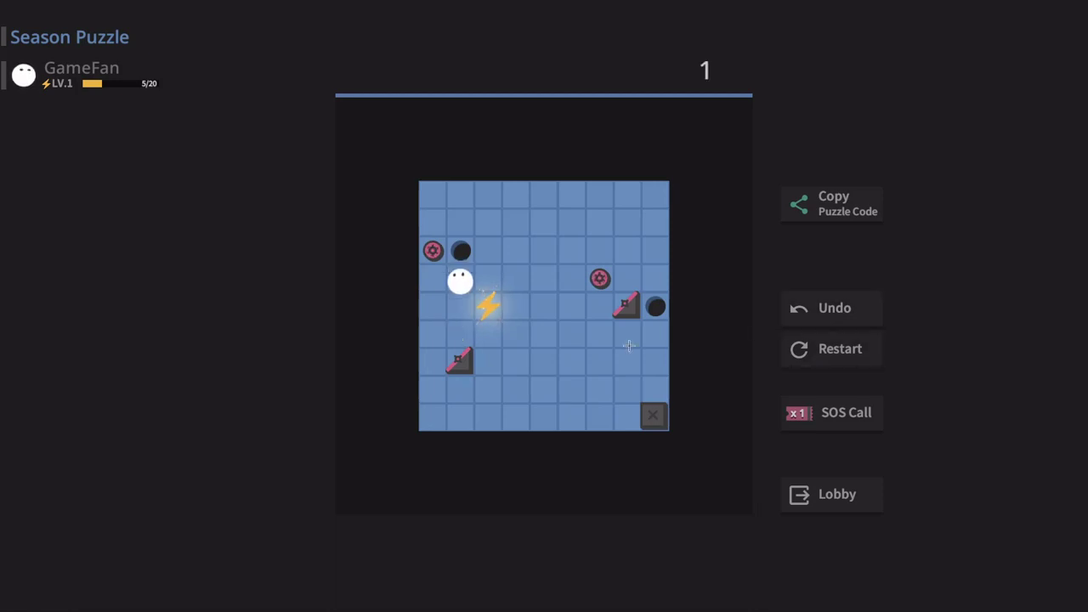
{"action": "key", "text": "Down"}
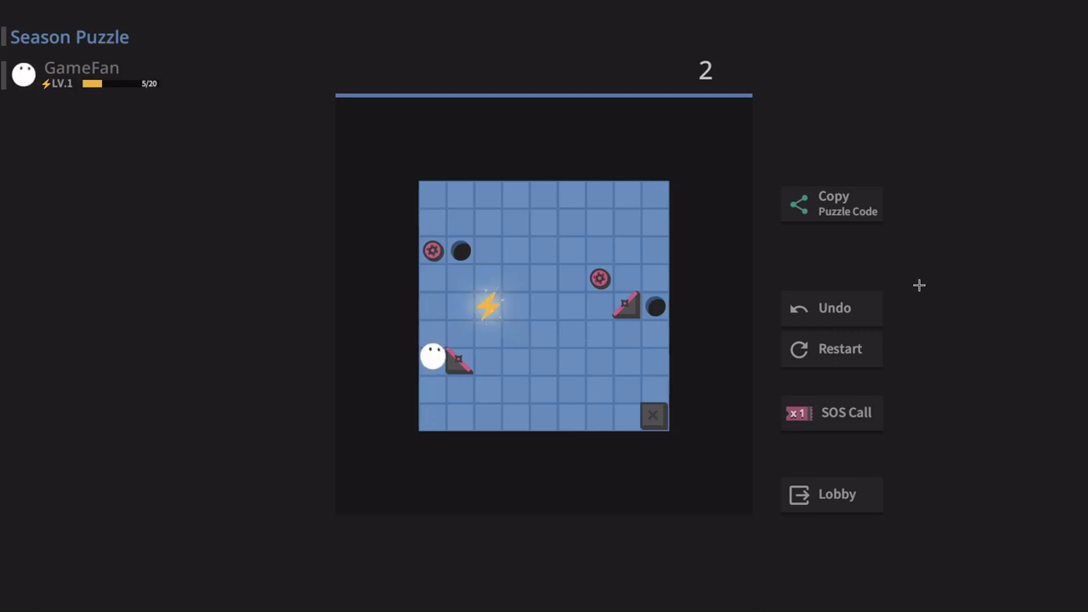
{"action": "left_click", "coordinate": [829, 348]}
{"action": "key", "text": "Left"}
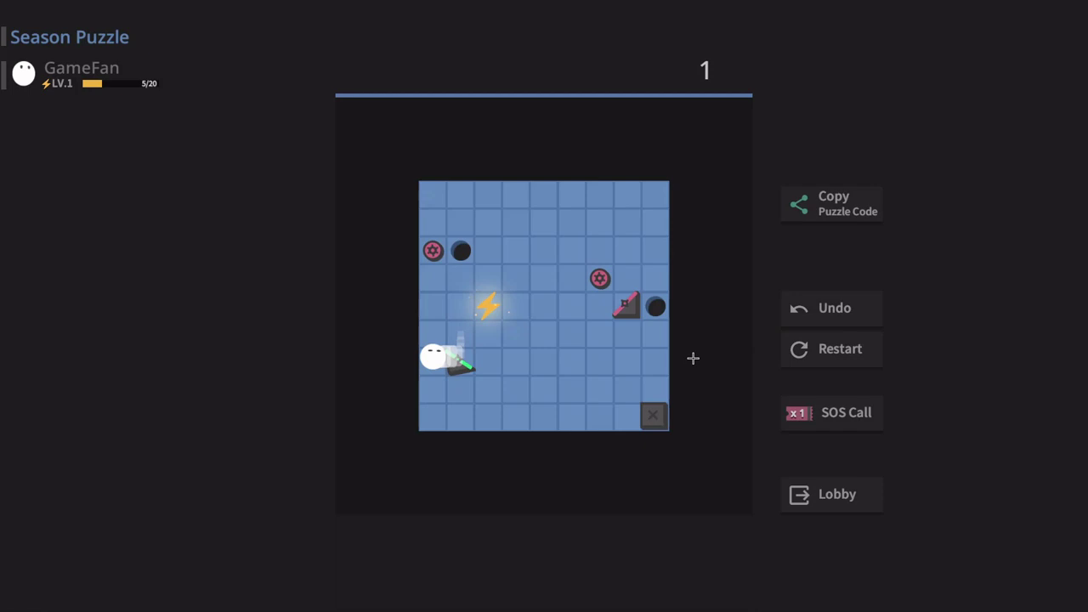
{"action": "key", "text": "Up"}
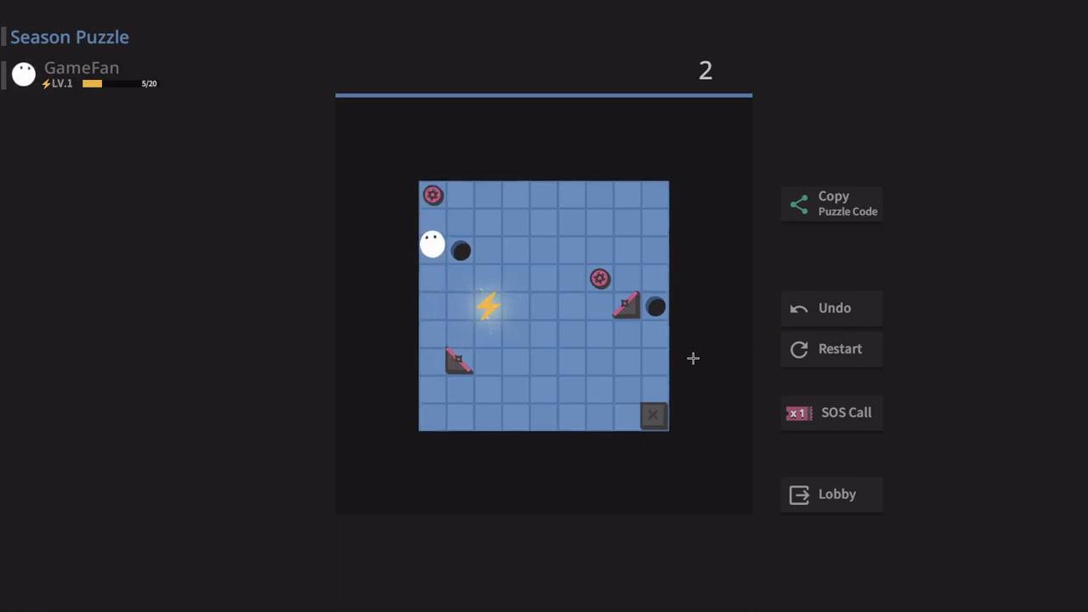
{"action": "key", "text": "Up"}
{"action": "key", "text": "Right"}
- Stack both pink gears in the top-left column at 11 moves, then restart with R
{"action": "key", "text": "Down"}
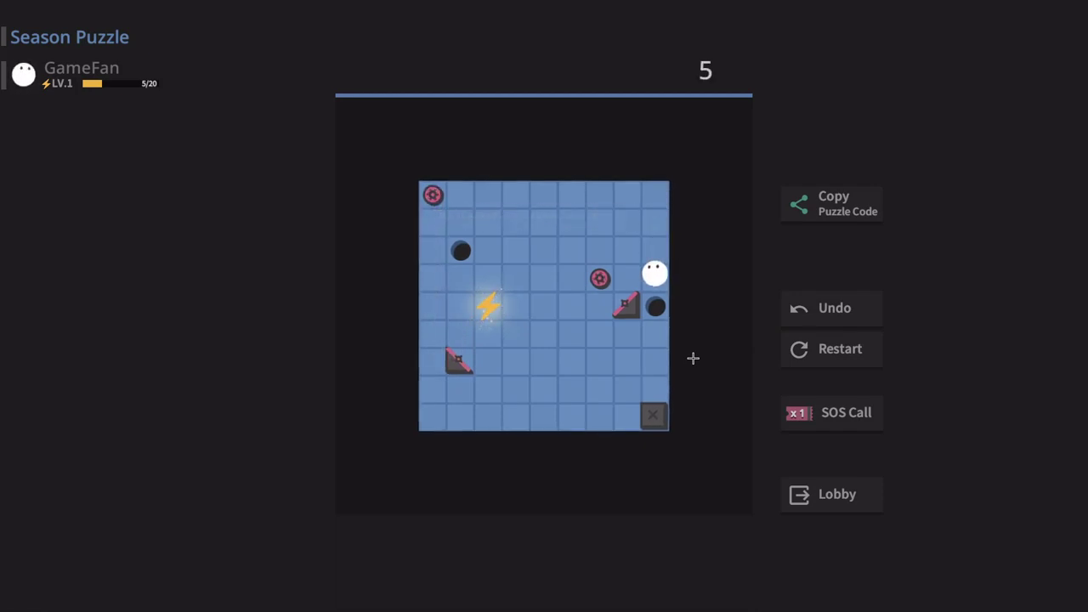
{"action": "key", "text": "Left"}
{"action": "key", "text": "Left"}
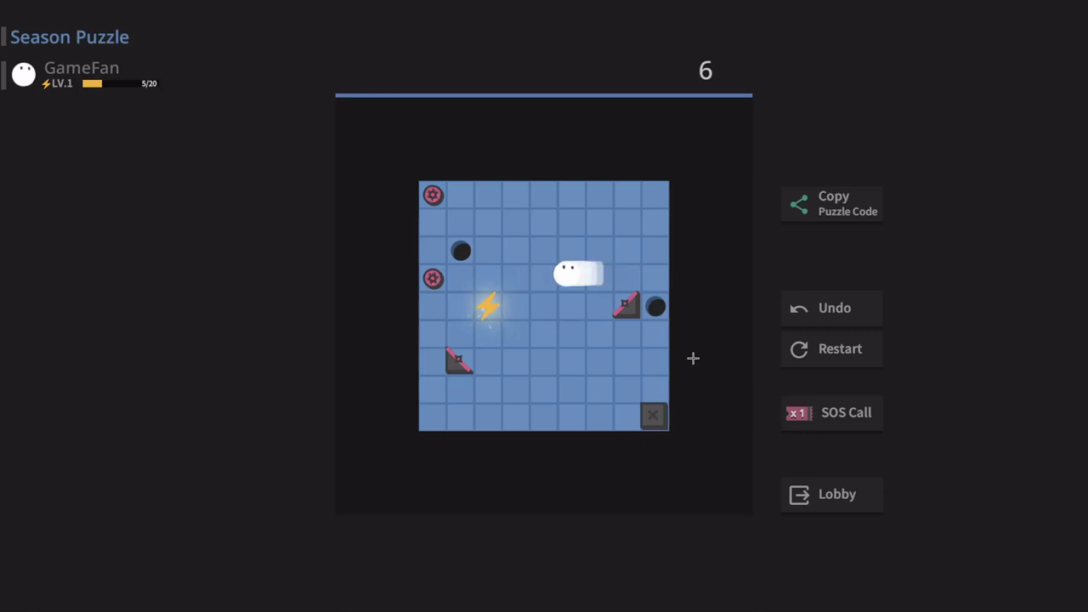
{"action": "key", "text": "Down"}
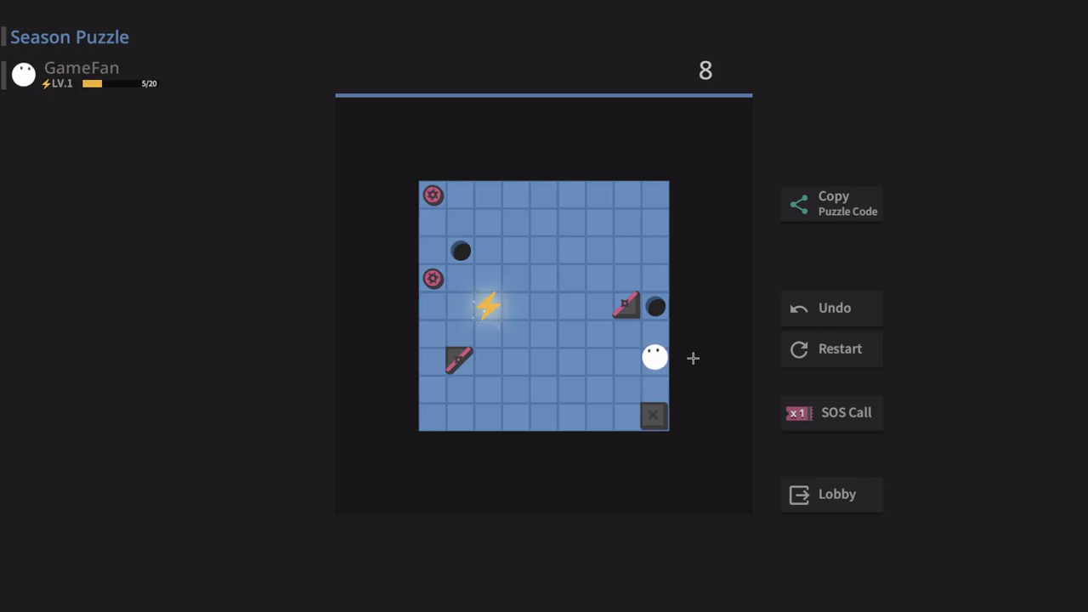
{"action": "key", "text": "Up"}
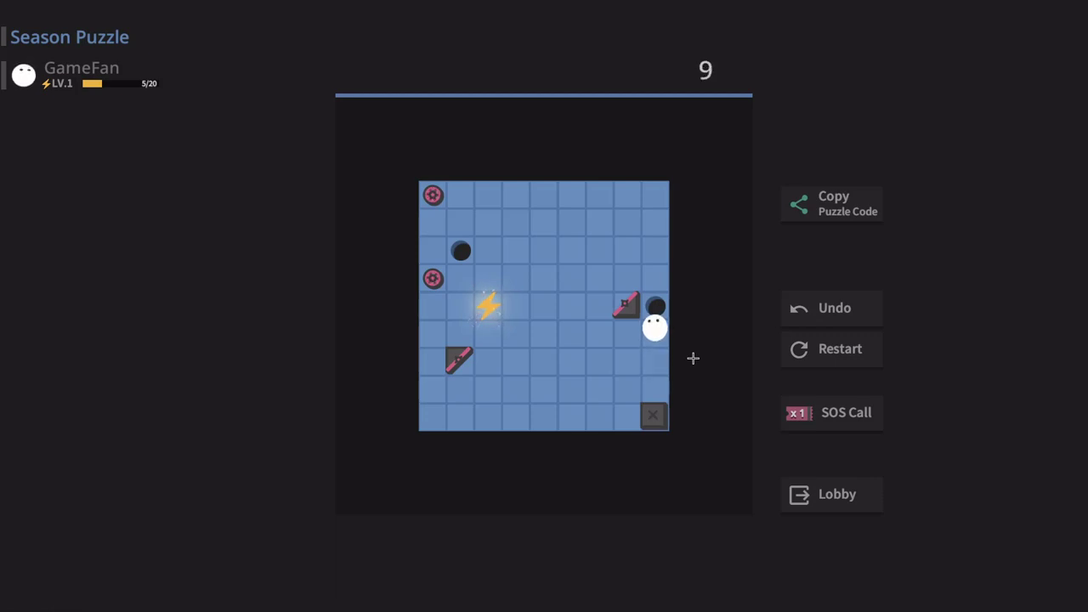
{"action": "key", "text": "Left"}
{"action": "key", "text": "Up"}
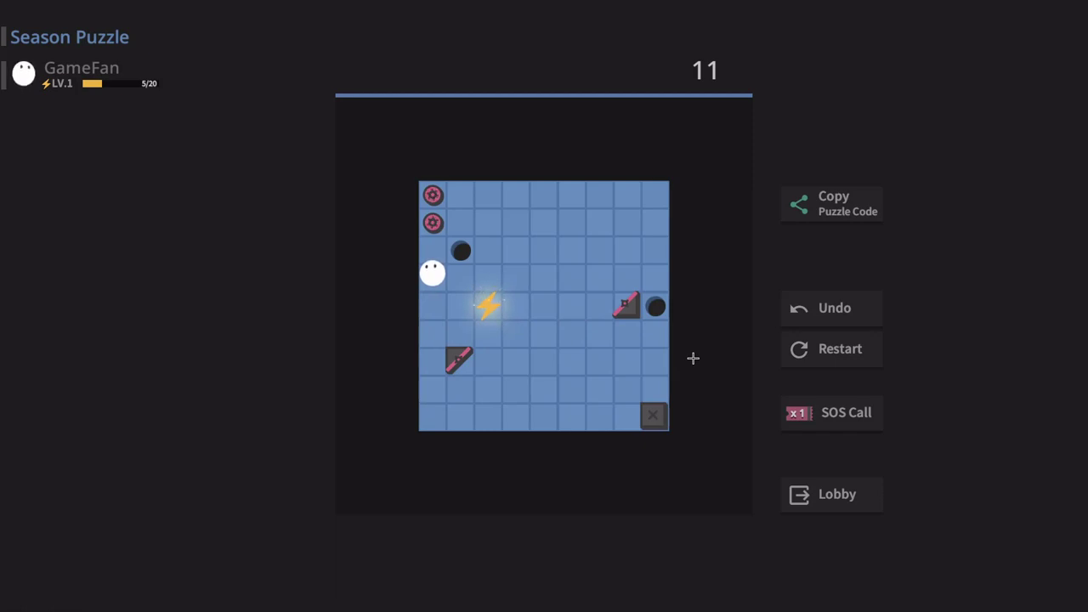
{"action": "key", "text": "r"}
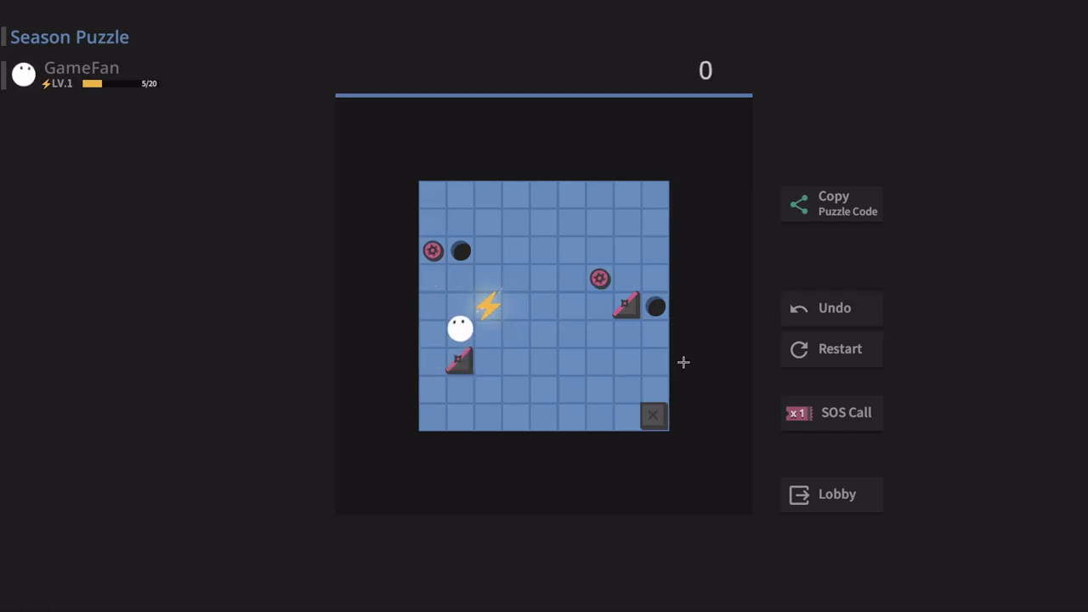
- Replay 8 moves, pushing both gears to the left edge and parking the ball bottom-left
{"action": "key", "text": "Down"}
{"action": "key", "text": "Up"}
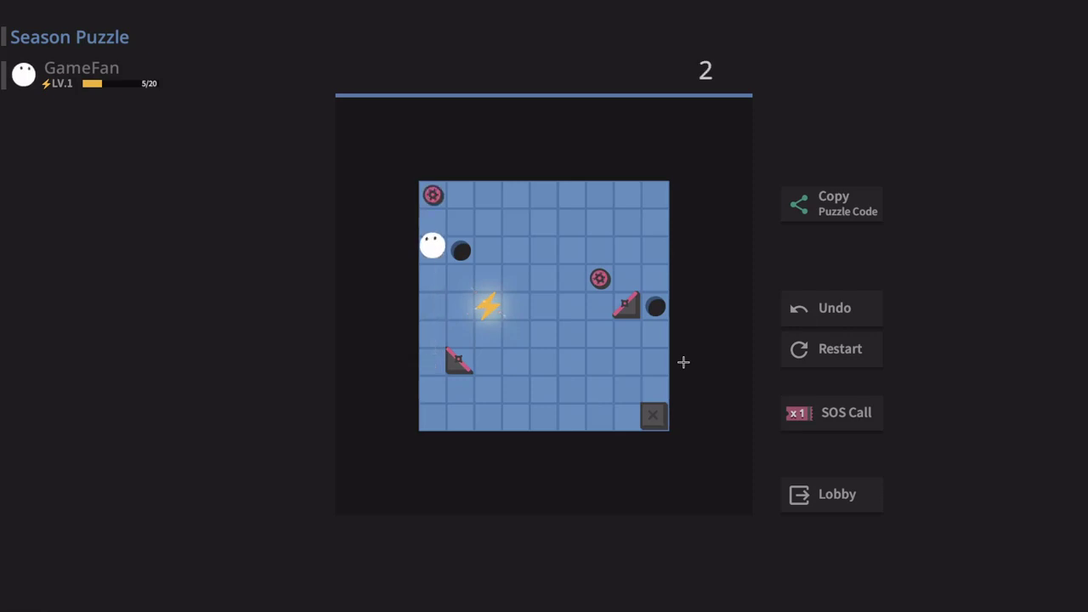
{"action": "key", "text": "Up"}
{"action": "key", "text": "Right"}
{"action": "key", "text": "Down"}
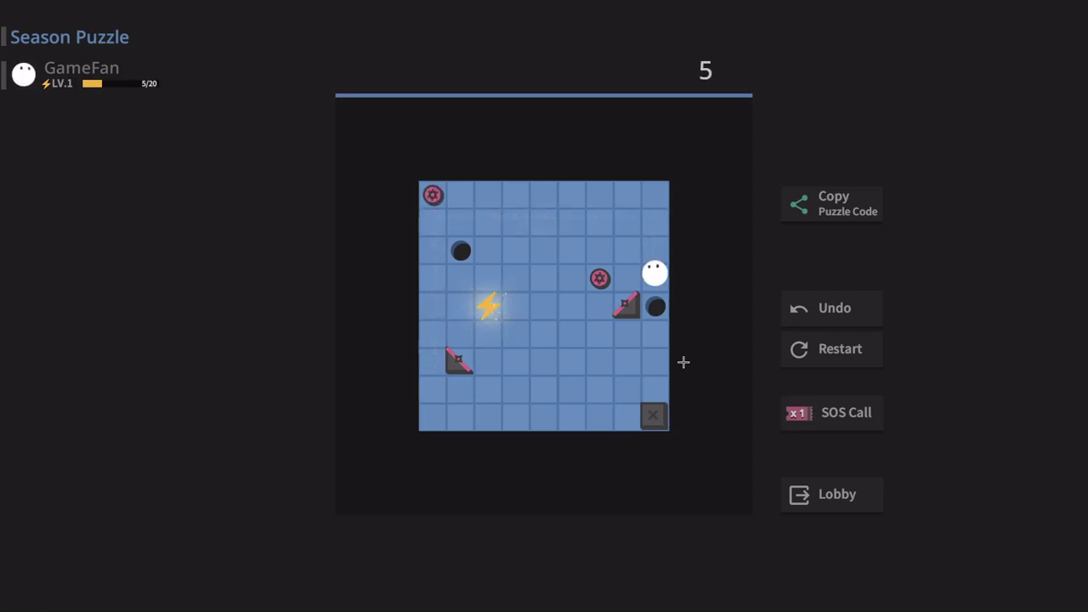
{"action": "key", "text": "Left"}
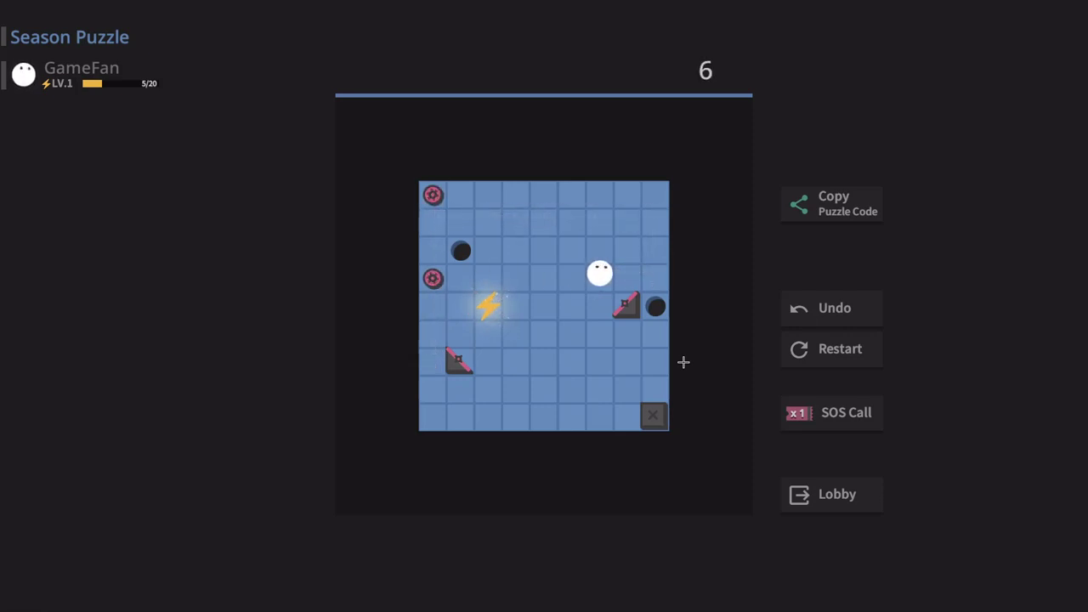
{"action": "key", "text": "Down"}
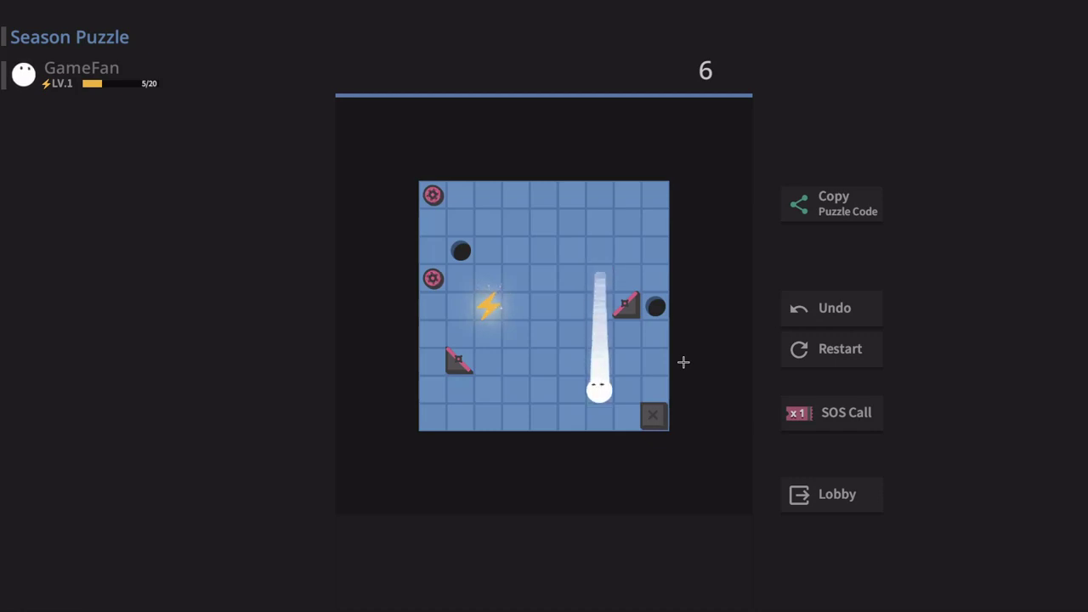
{"action": "key", "text": "Left"}
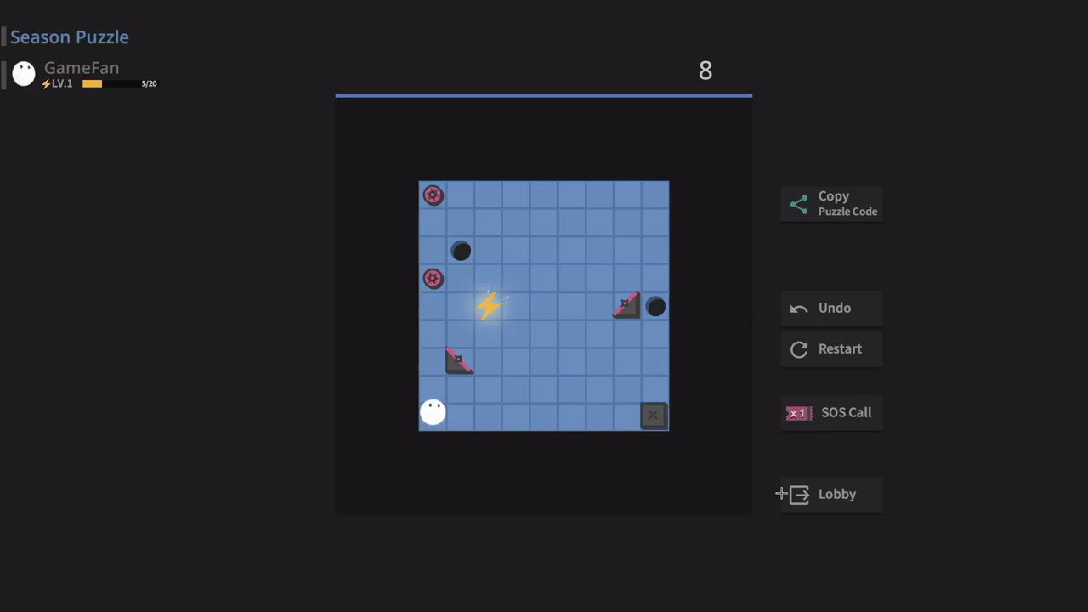
- Call SOS on the unsolved second puzzle and confirm spending the last ticket
{"action": "left_click", "coordinate": [880, 417]}
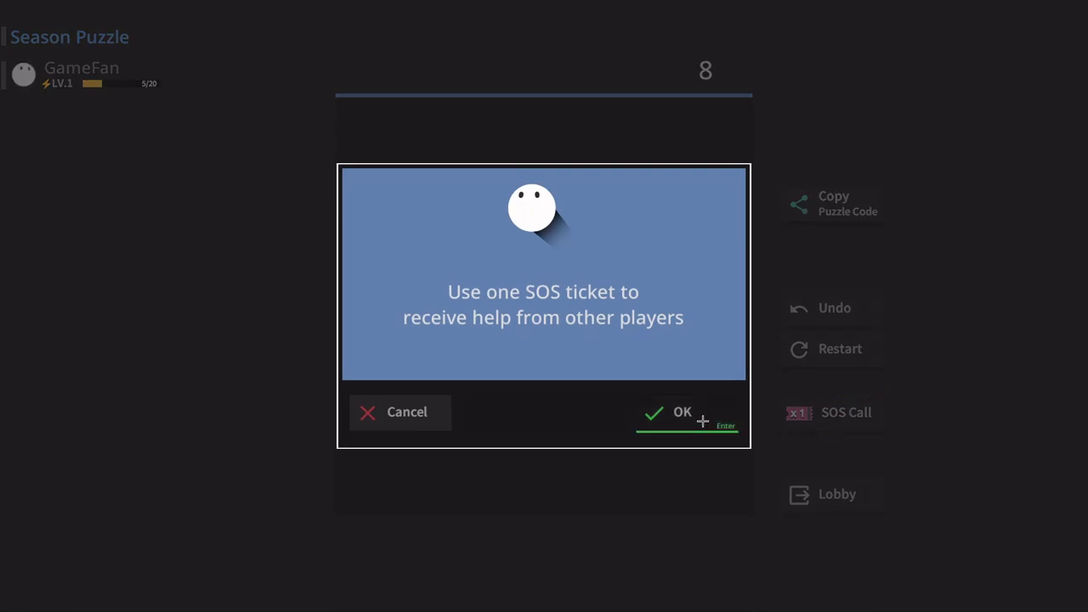
{"action": "left_click", "coordinate": [702, 420]}
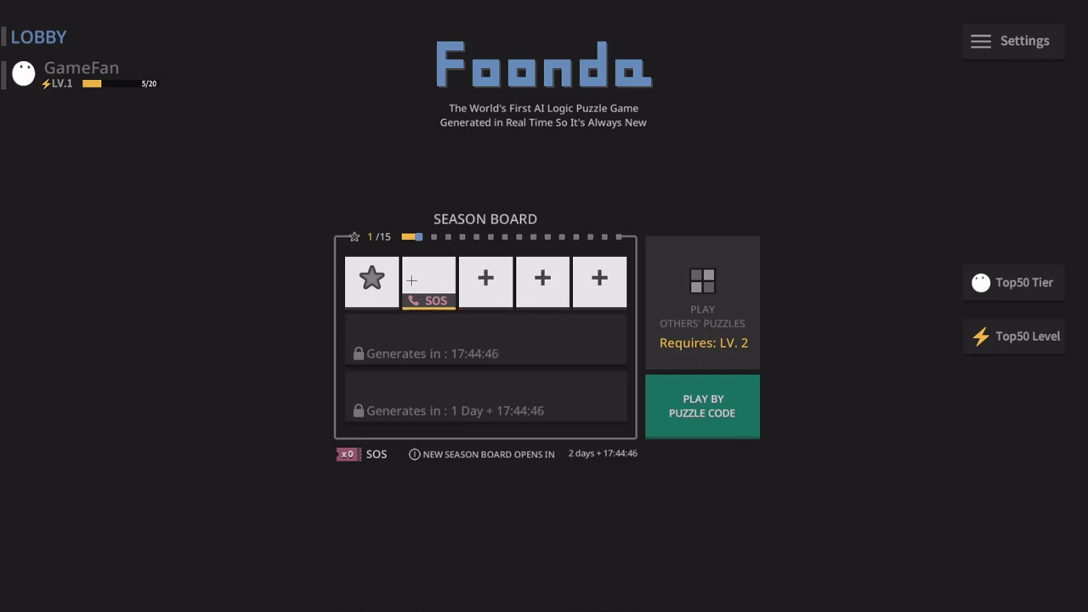
{"action": "left_click", "coordinate": [428, 280]}
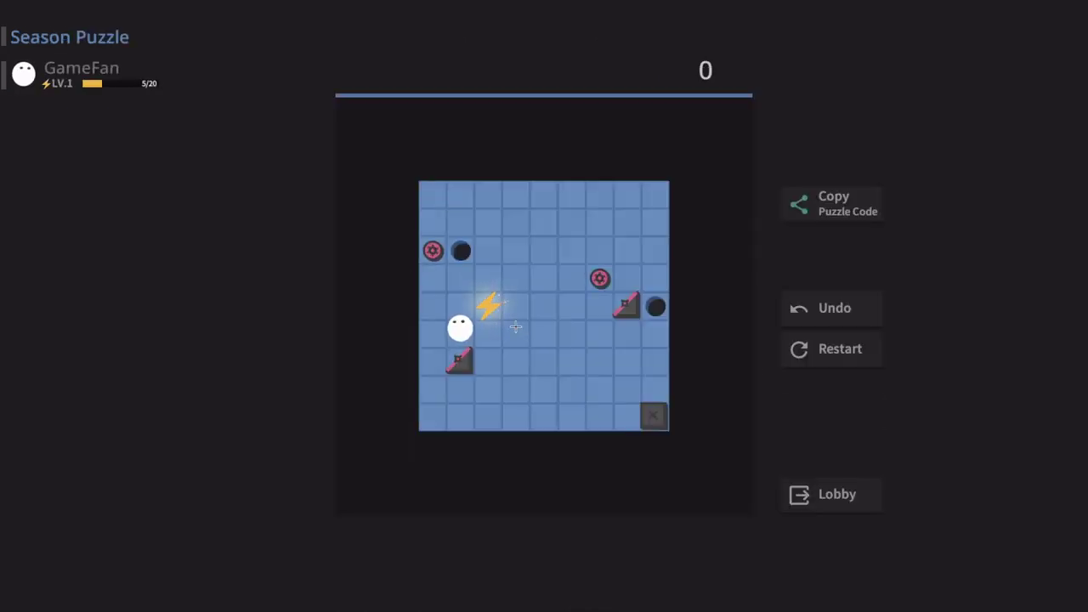
{"action": "left_click", "coordinate": [864, 497]}
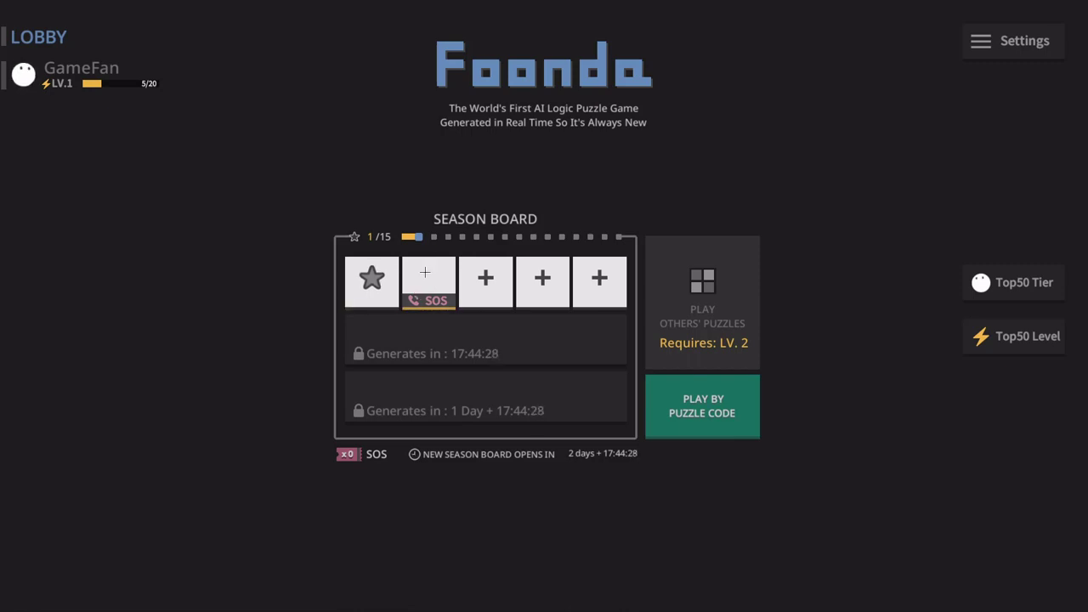
{"action": "left_click", "coordinate": [425, 272]}
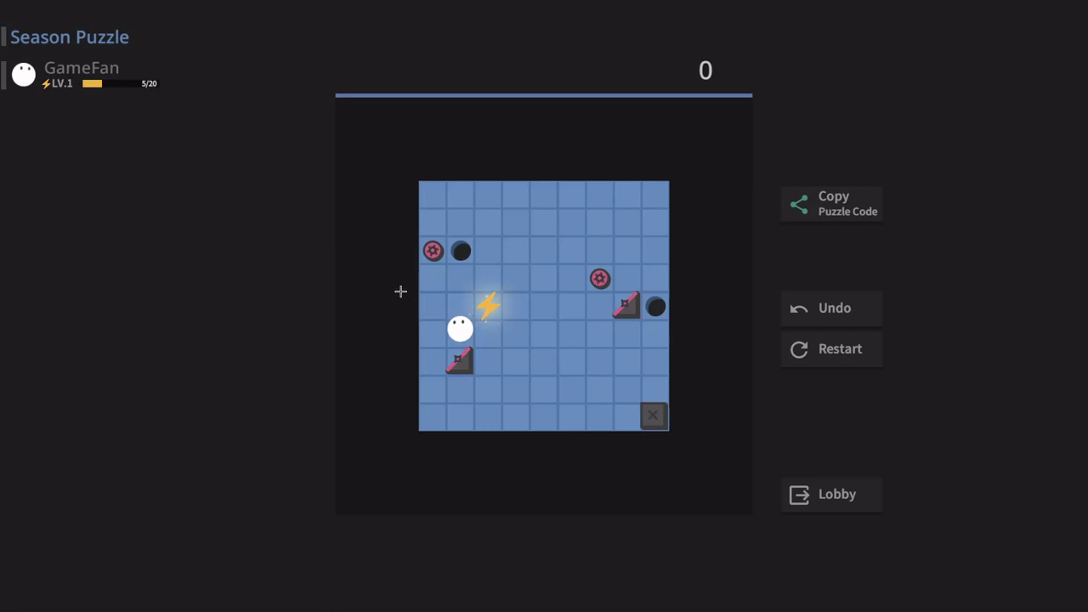
{"action": "key", "text": "Escape"}
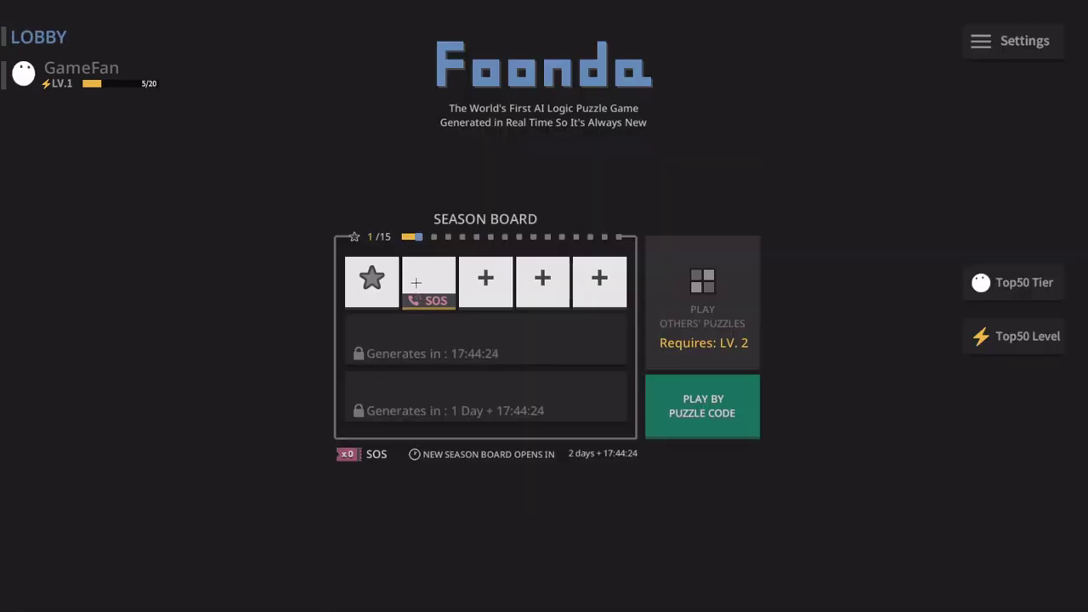
- Open the next, larger season puzzle and push the red gear left and down
{"action": "left_click", "coordinate": [486, 277]}
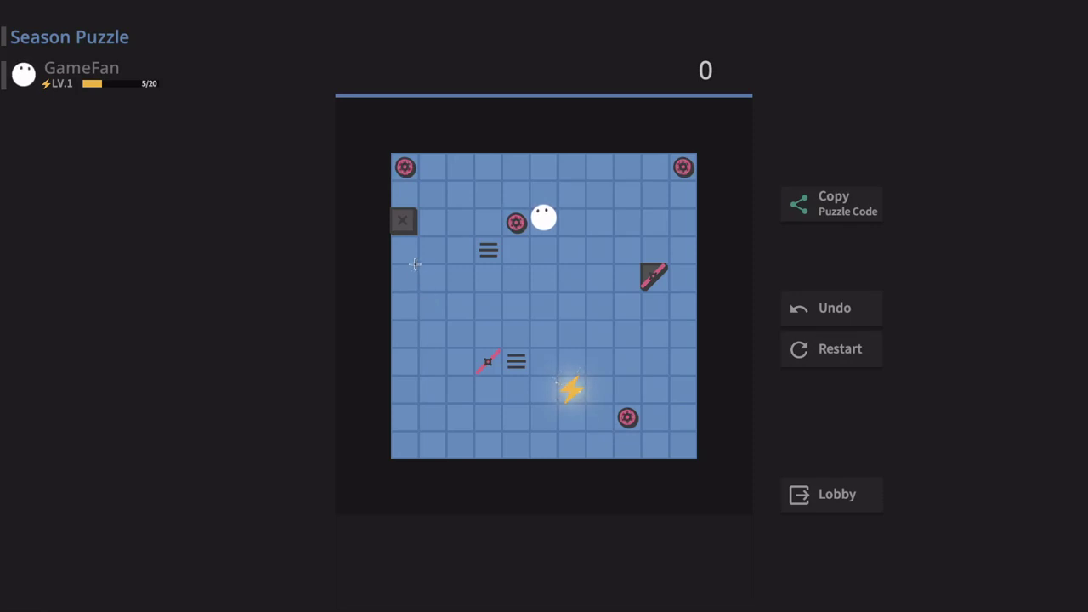
{"action": "key", "text": "Left"}
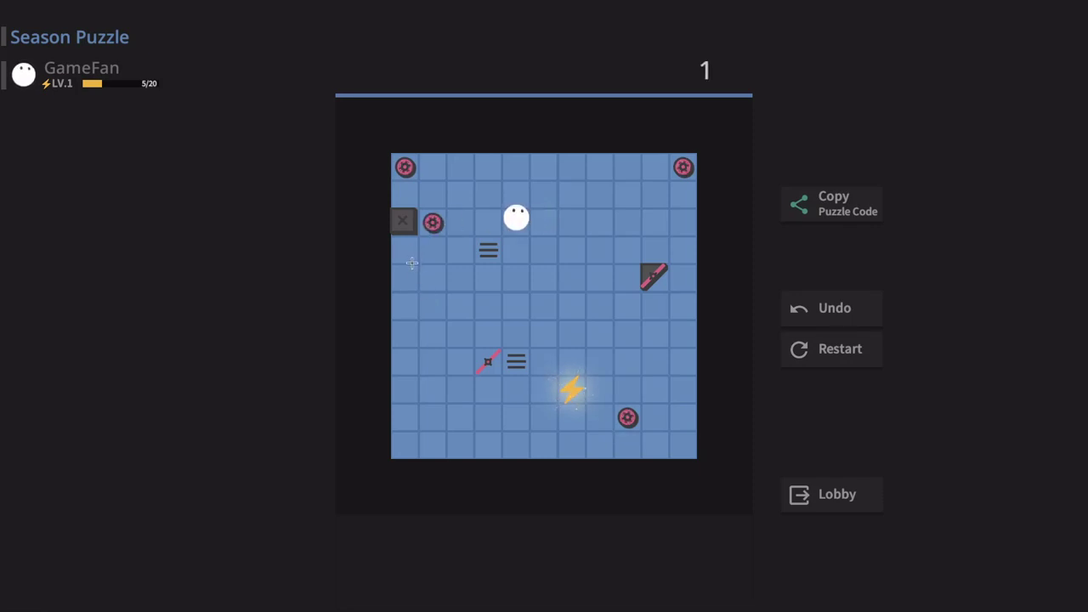
{"action": "key", "text": "Up"}
{"action": "key", "text": "Left"}
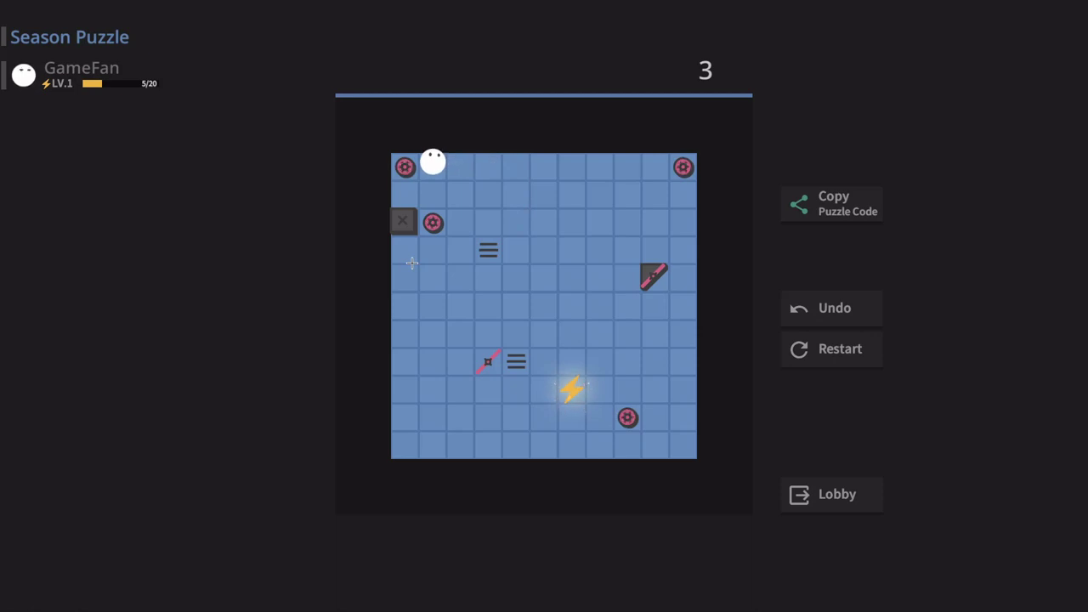
{"action": "key", "text": "Down"}
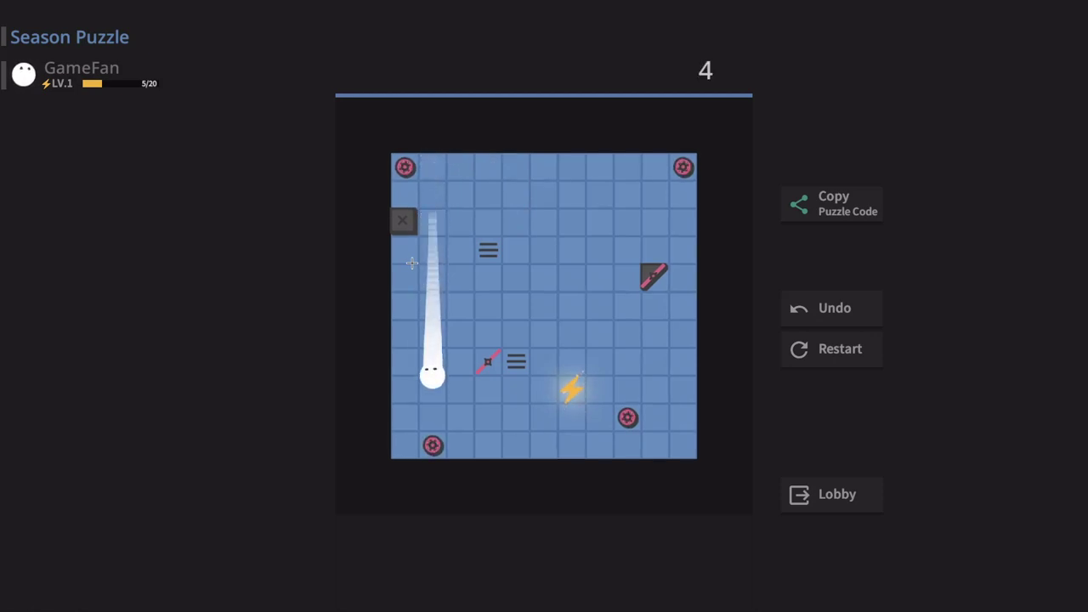
{"action": "key", "text": "Left"}
{"action": "key", "text": "Down"}
{"action": "key", "text": "Down"}
{"action": "key", "text": "Right"}
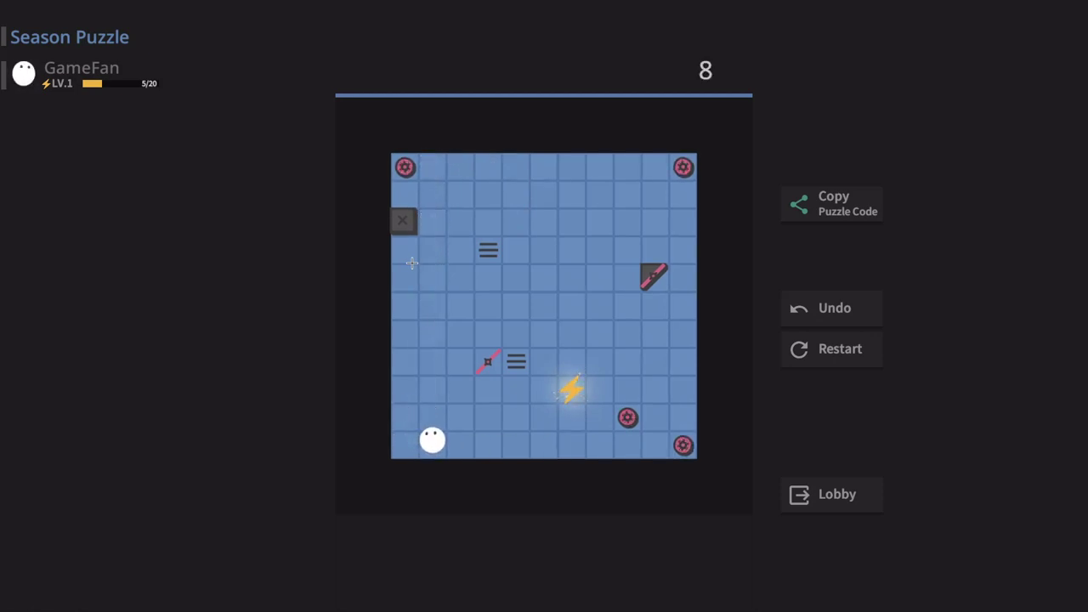
- Reach 20 moves, flipping the diagonal piece and pushing the gear left
{"action": "key", "text": "Right"}
{"action": "key", "text": "Up"}
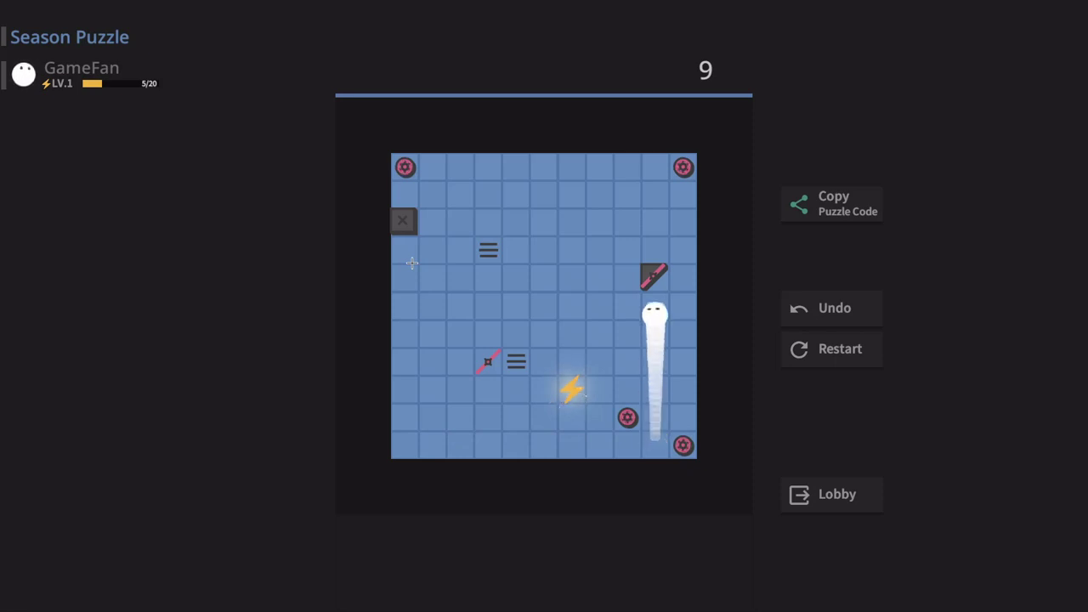
{"action": "key", "text": "Up"}
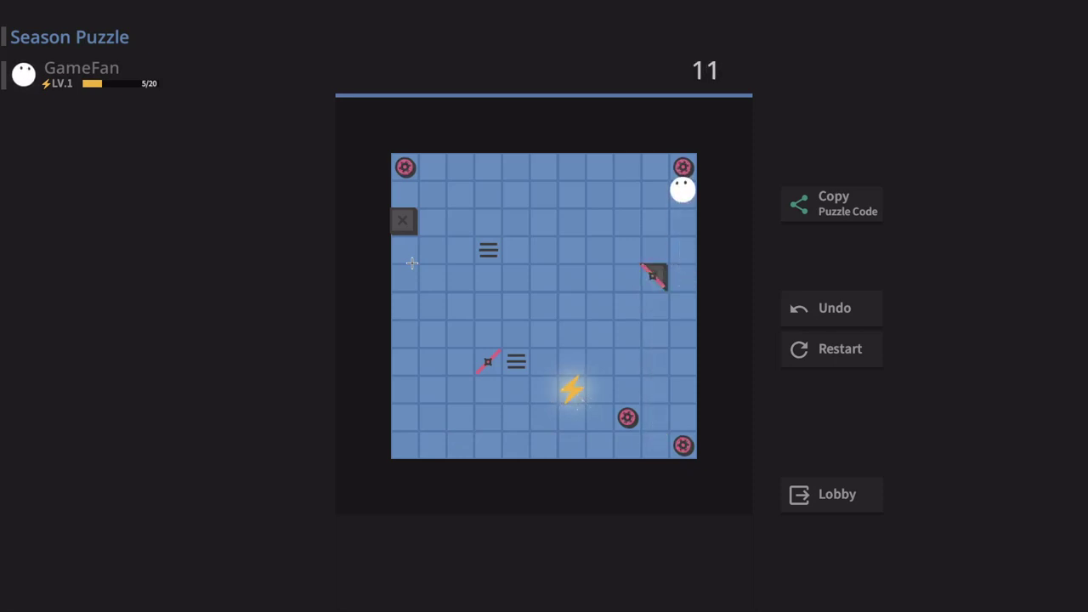
{"action": "key", "text": "Left"}
{"action": "key", "text": "Right"}
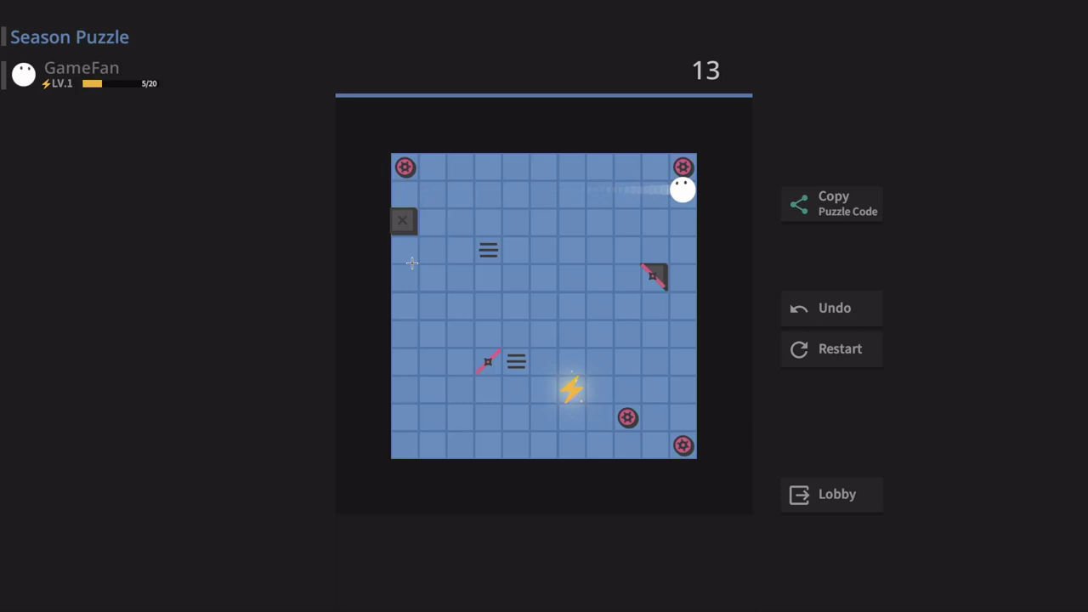
{"action": "key", "text": "Down"}
{"action": "key", "text": "Left"}
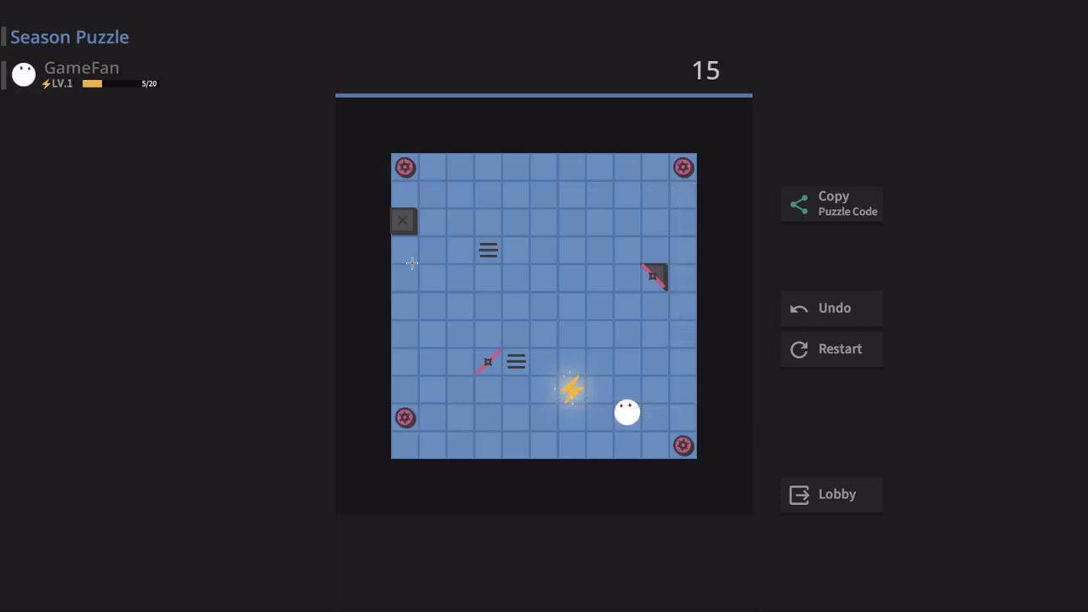
{"action": "key", "text": "Up"}
{"action": "key", "text": "Right"}
{"action": "key", "text": "Down"}
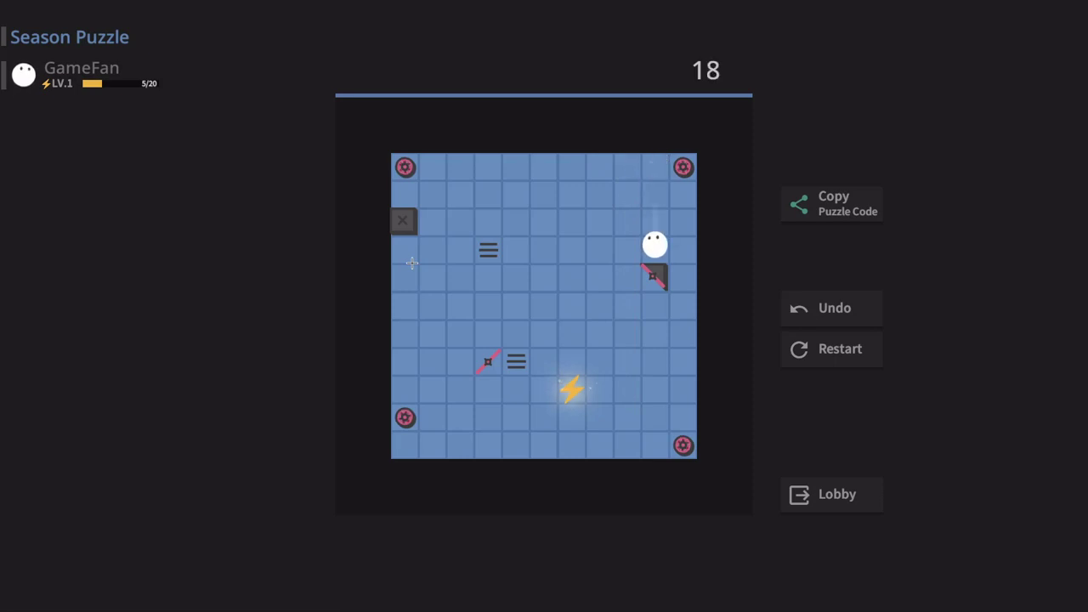
{"action": "key", "text": "Left"}
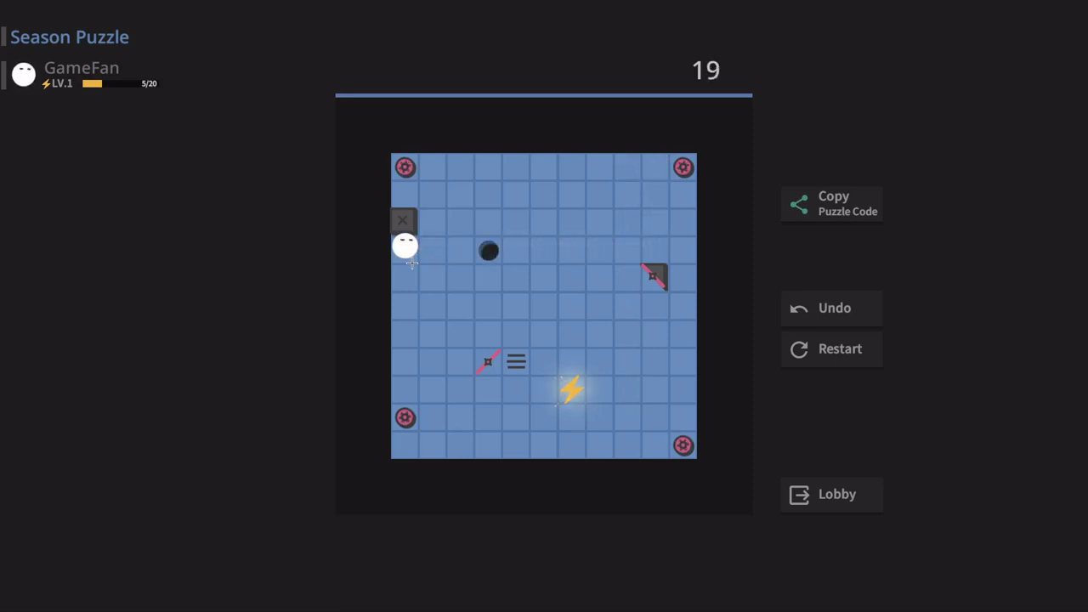
{"action": "key", "text": "Down"}
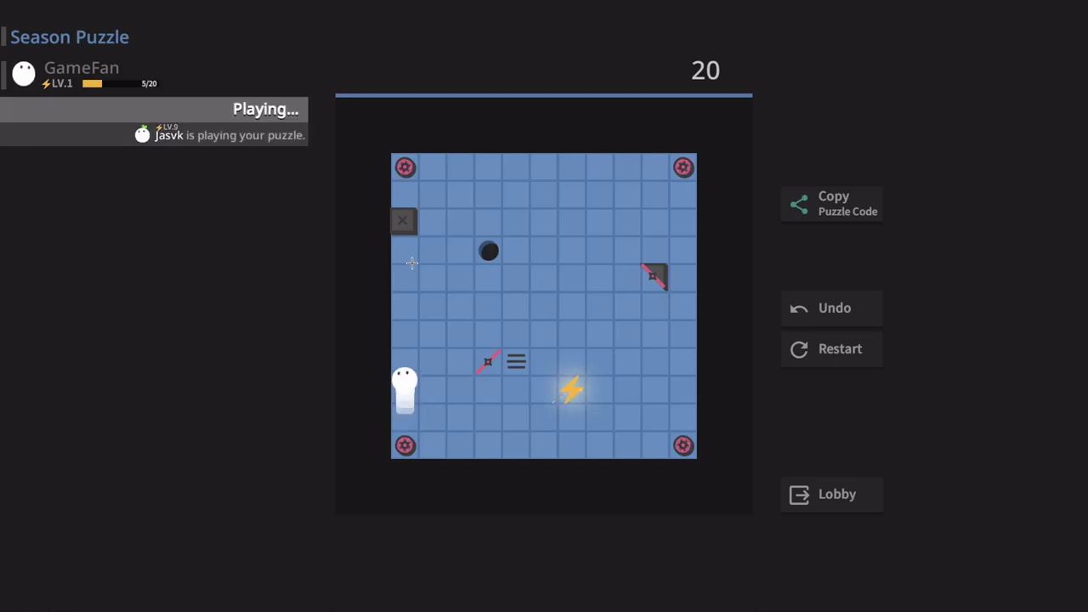
- Loop the ball around the board's edges to the bottom-right corner
{"action": "key", "text": "Up"}
{"action": "key", "text": "Down"}
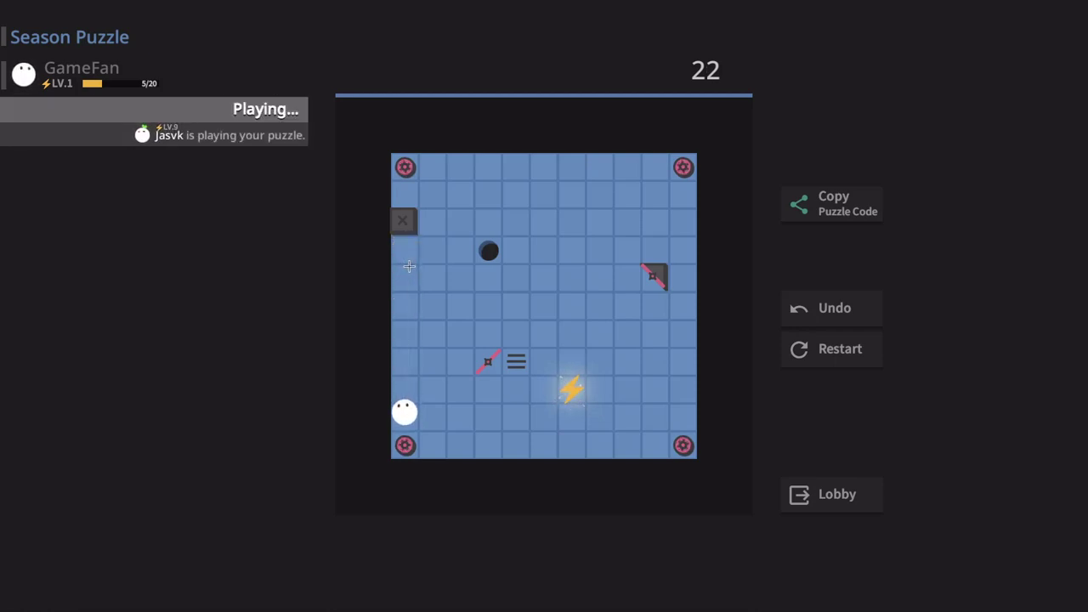
{"action": "key", "text": "Right"}
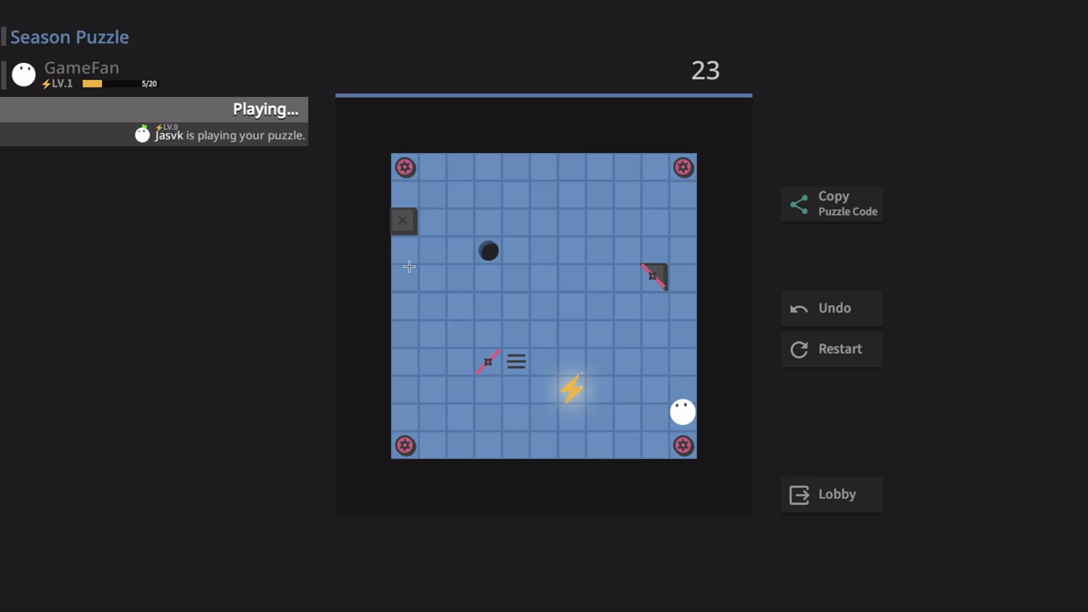
{"action": "key", "text": "Up"}
{"action": "key", "text": "Left"}
{"action": "key", "text": "Down"}
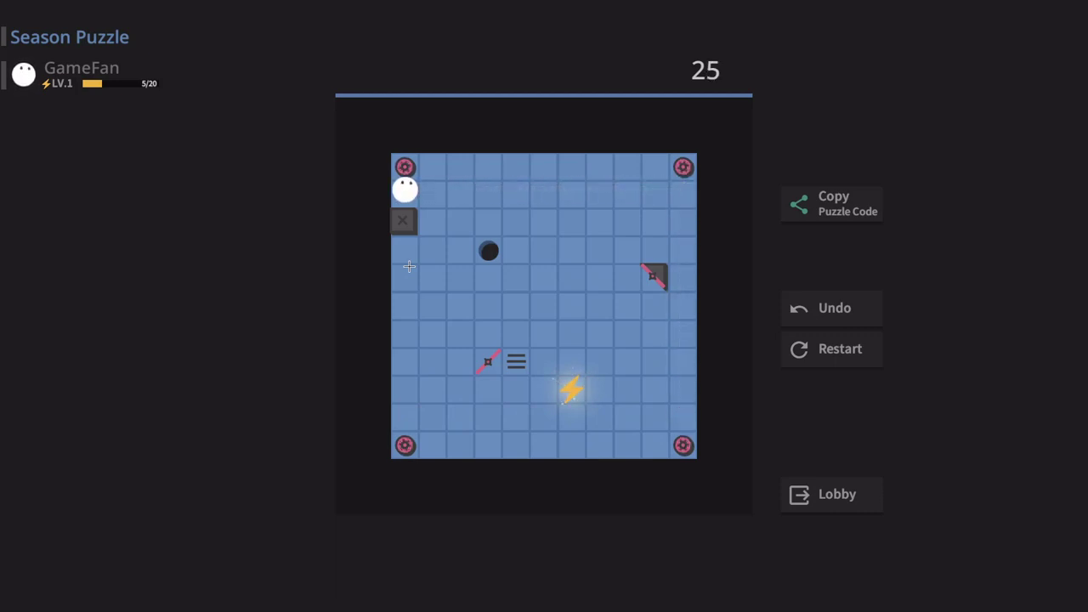
{"action": "key", "text": "Right"}
{"action": "key", "text": "Down"}
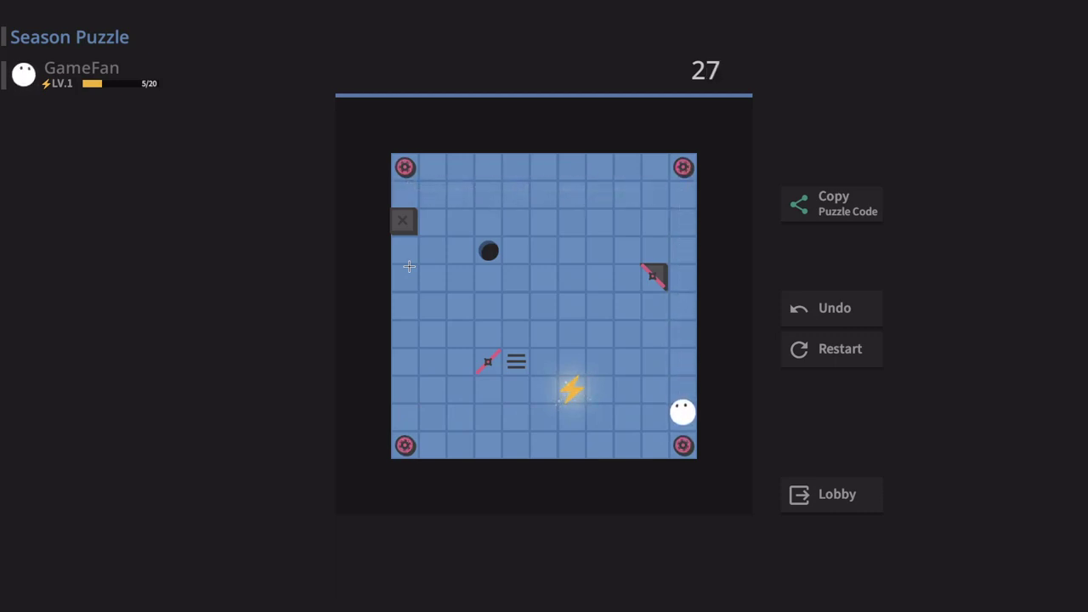
- Make a few more moves, view the level skins, then exit to the lobby
{"action": "key", "text": "Left"}
{"action": "key", "text": "Up"}
{"action": "key", "text": "Right"}
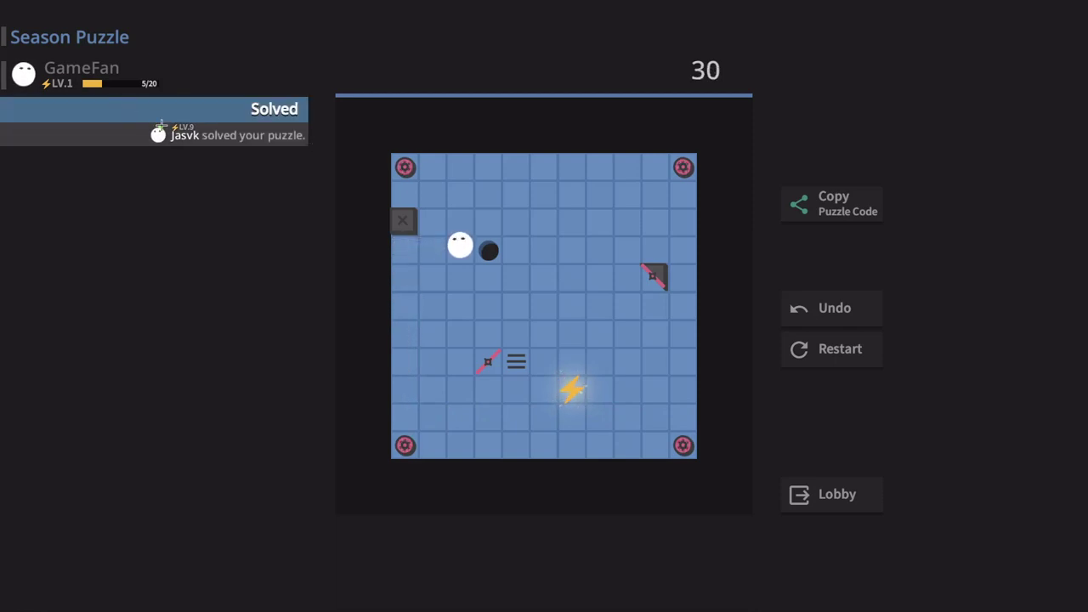
{"action": "key", "text": "Down"}
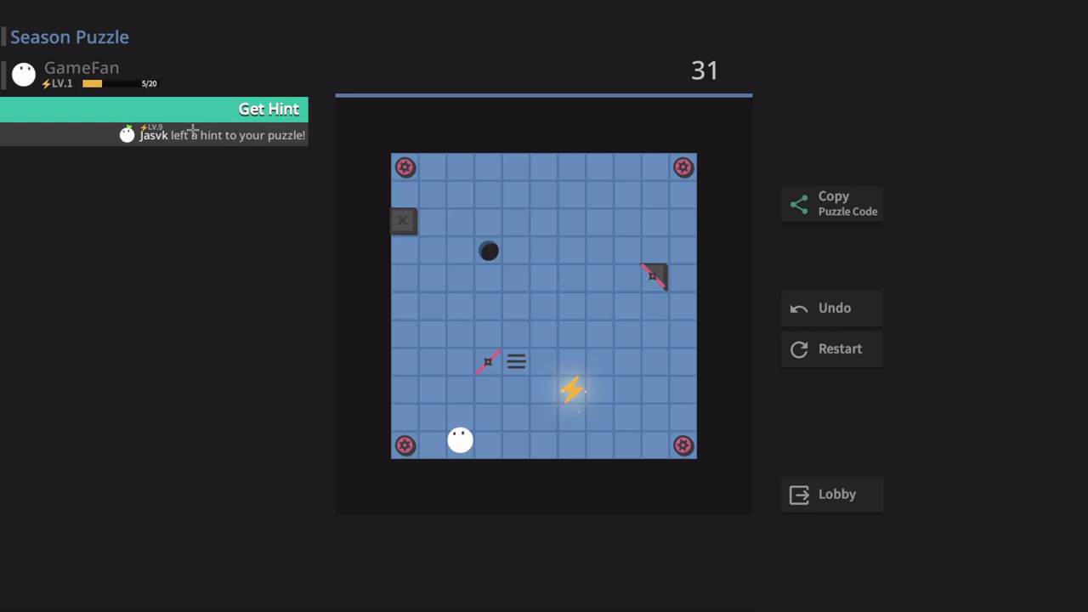
{"action": "left_click", "coordinate": [85, 82]}
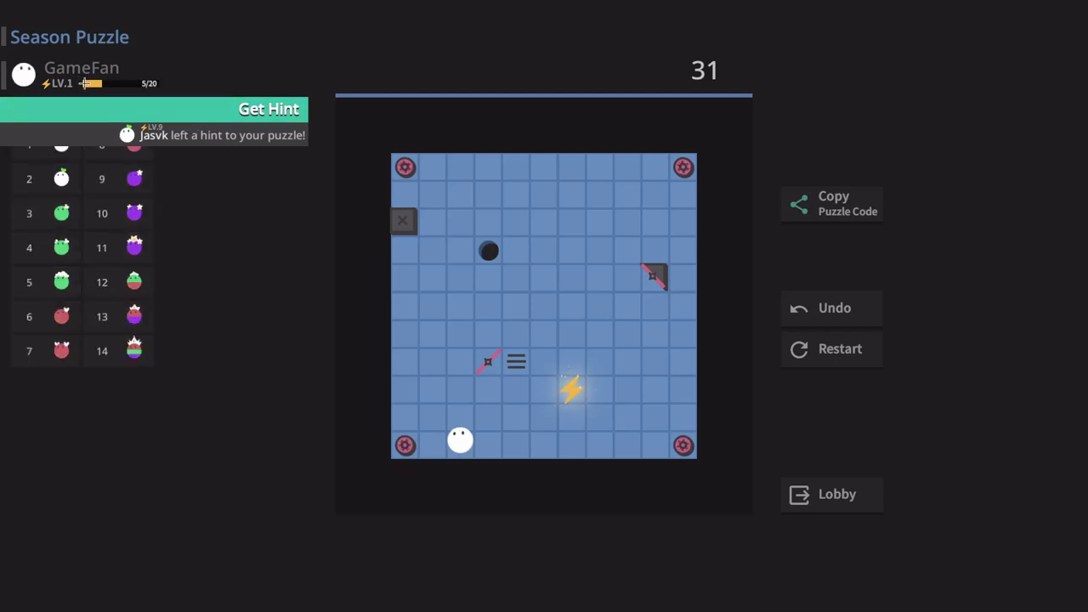
{"action": "left_click", "coordinate": [837, 494]}
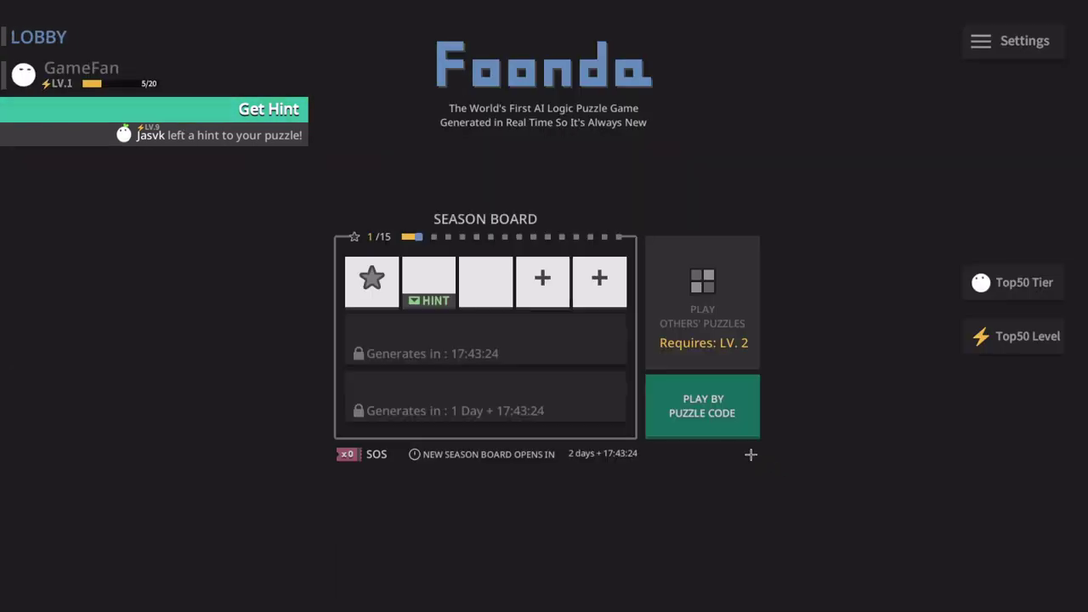
- Open the HINT season puzzle and push the red cog into the hole
{"action": "left_click", "coordinate": [429, 280]}
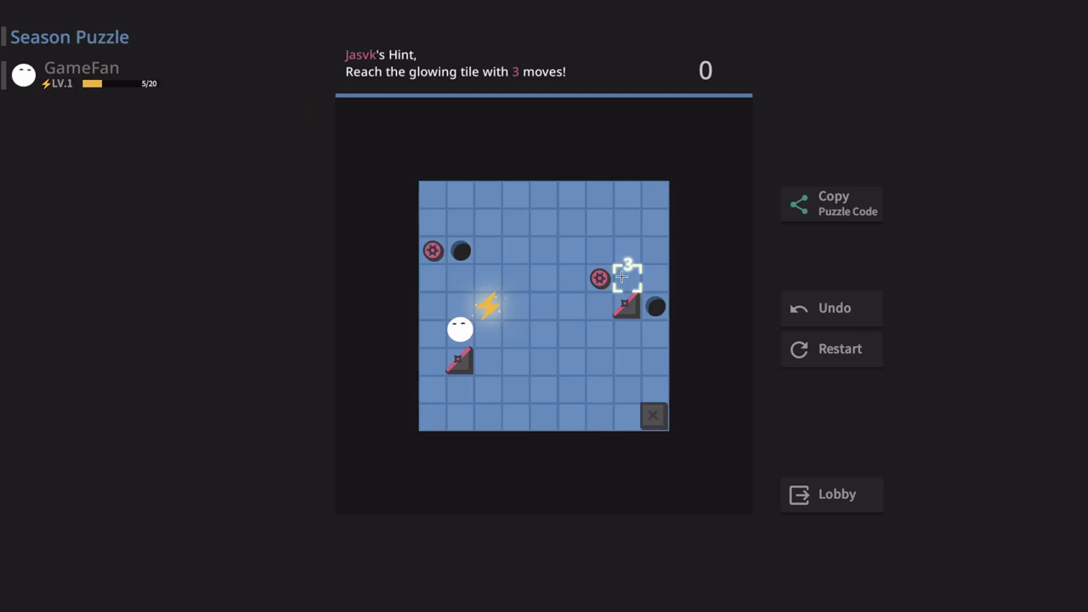
{"action": "key", "text": "Up"}
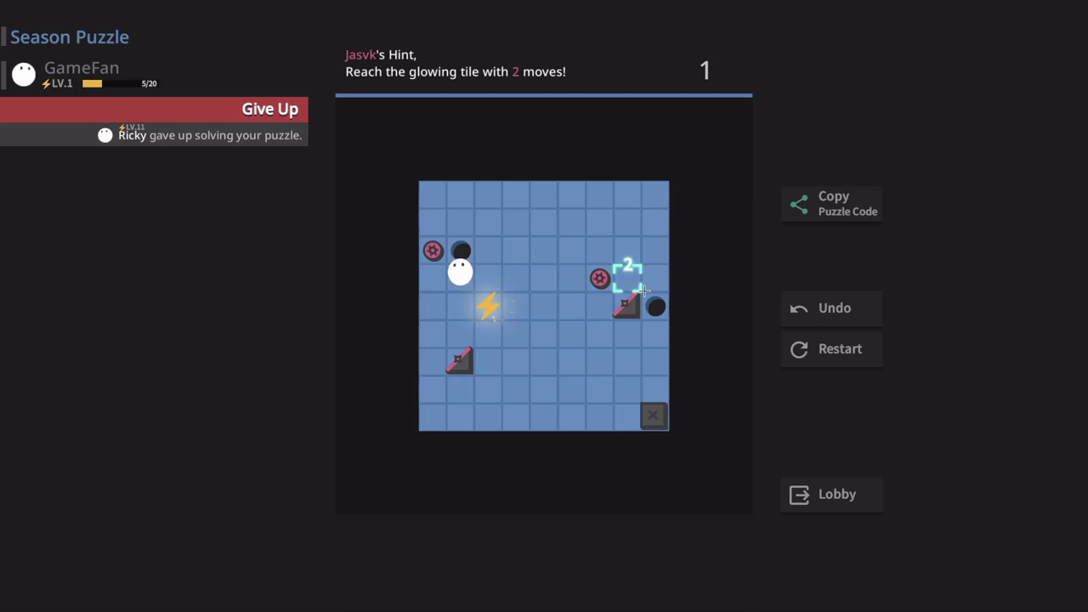
{"action": "key", "text": "Right"}
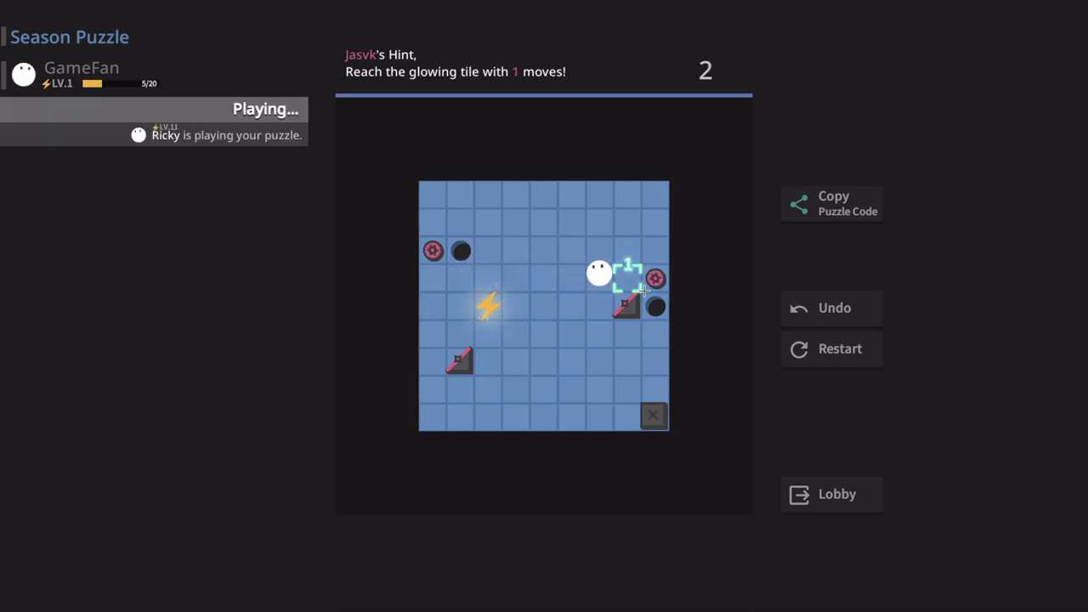
{"action": "key", "text": "Up"}
{"action": "key", "text": "Right"}
{"action": "key", "text": "Down"}
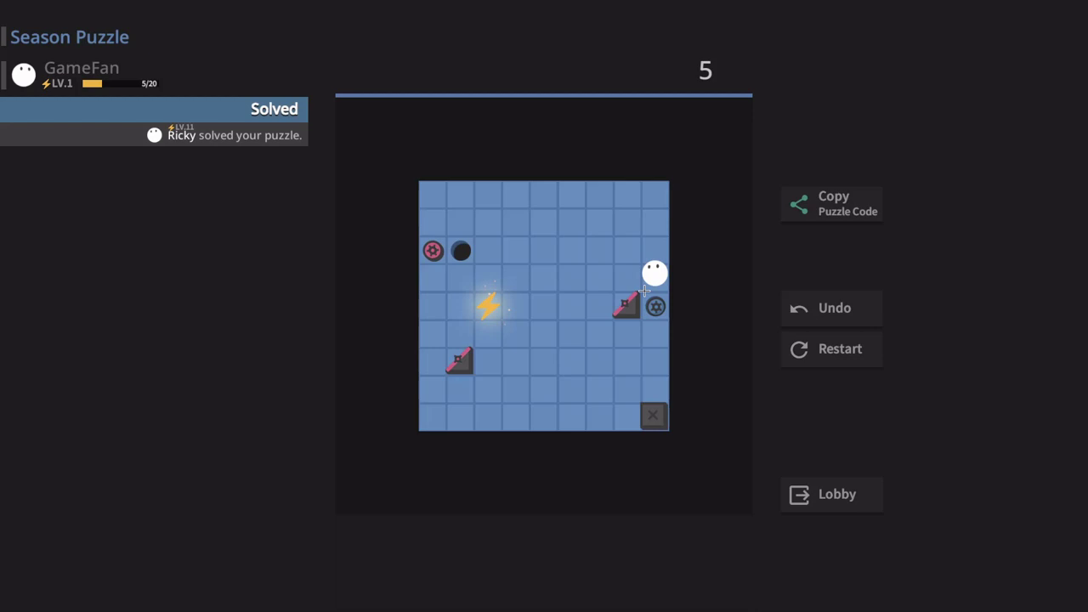
{"action": "key", "text": "Down"}
{"action": "key", "text": "Left"}
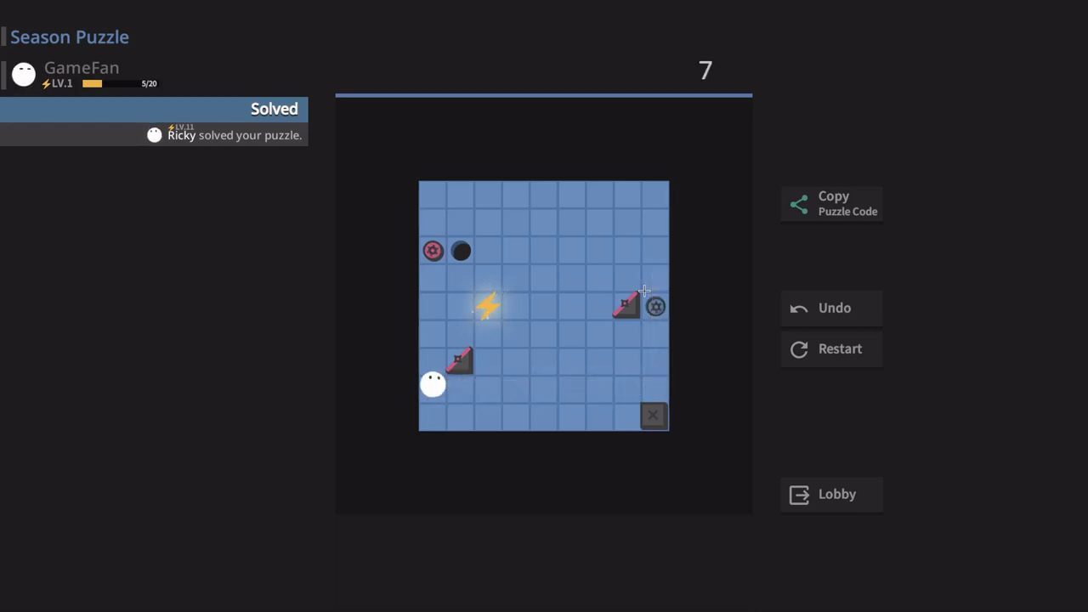
{"action": "key", "text": "Up"}
{"action": "key", "text": "Up"}
{"action": "key", "text": "Up"}
- Loop the ball around the top row and board edges without reaching the goal
{"action": "key", "text": "Right"}
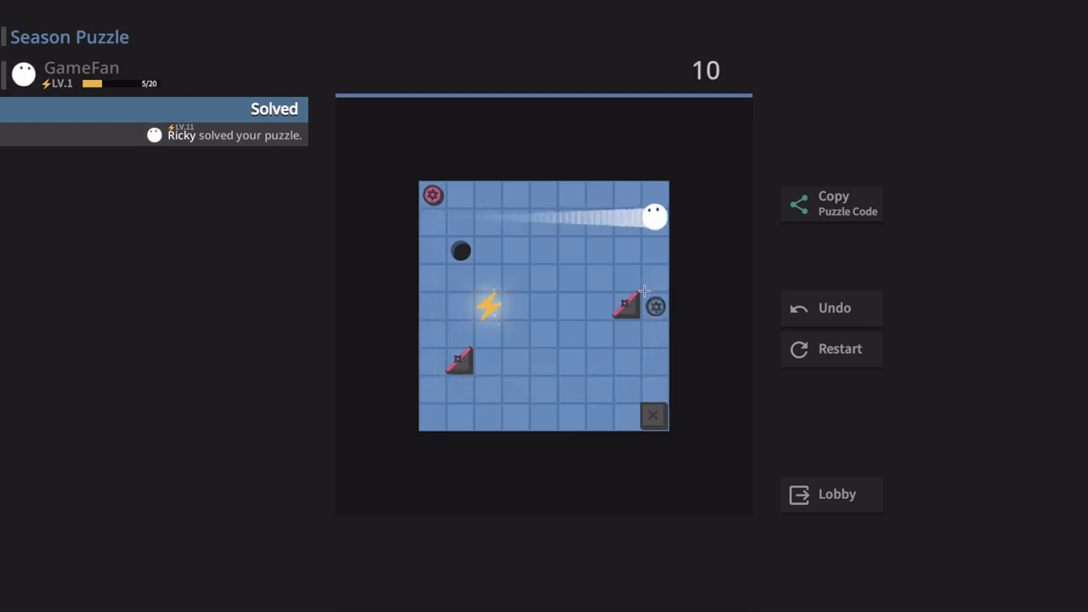
{"action": "key", "text": "Down"}
{"action": "key", "text": "Down"}
{"action": "key", "text": "Left"}
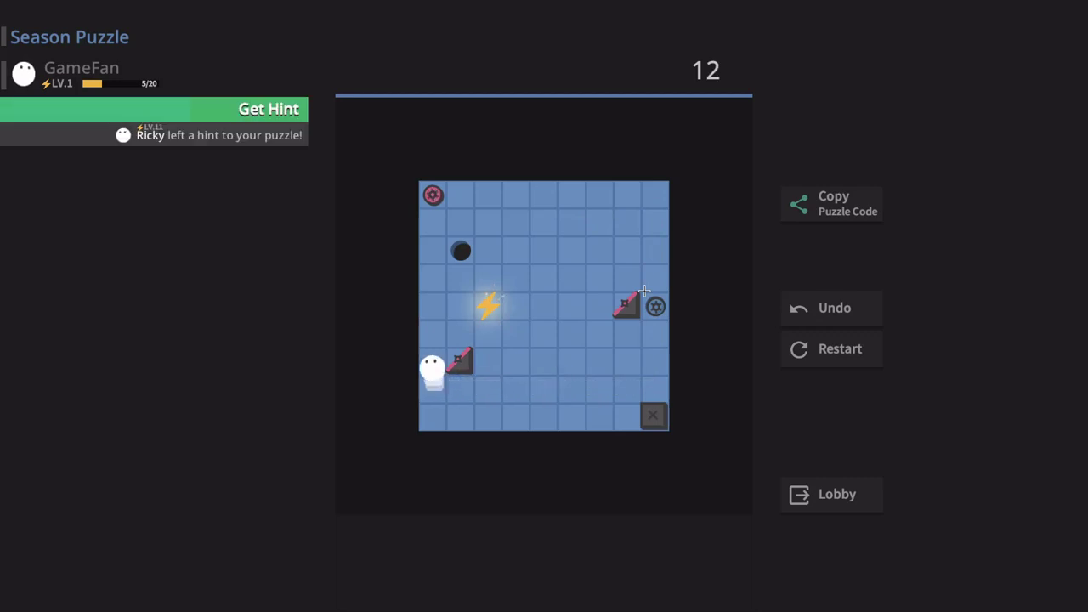
{"action": "key", "text": "Up"}
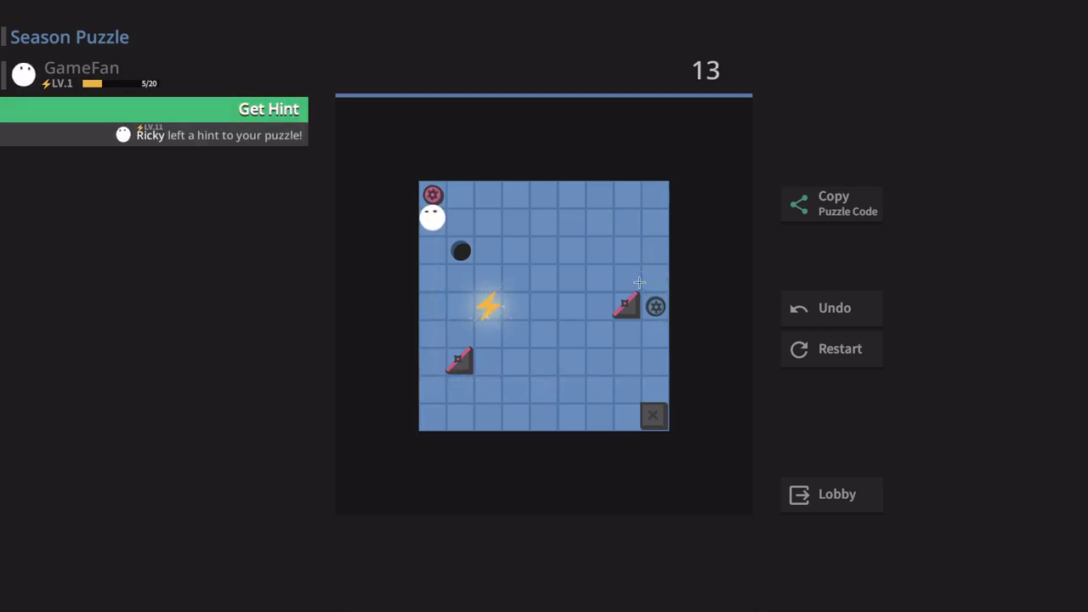
{"action": "key", "text": "Right"}
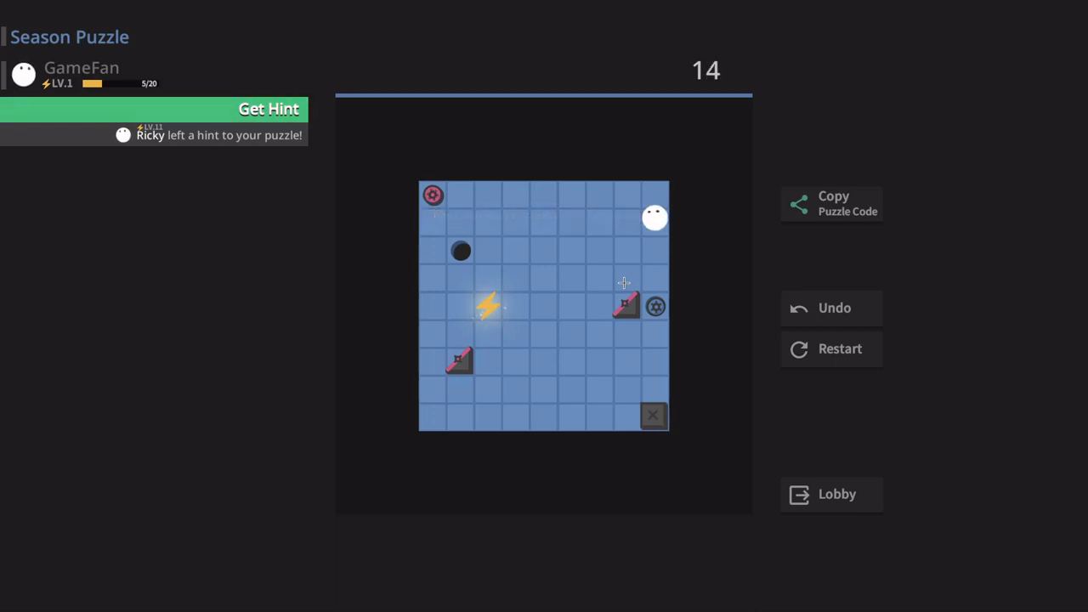
{"action": "key", "text": "Down"}
{"action": "key", "text": "Down"}
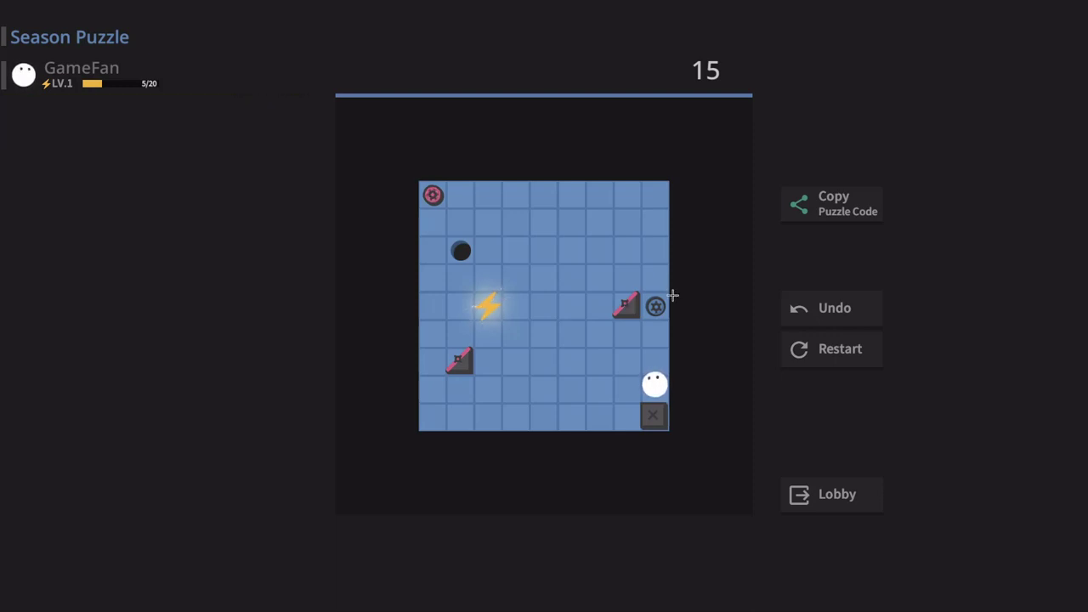
{"action": "key", "text": "Left"}
{"action": "key", "text": "Up"}
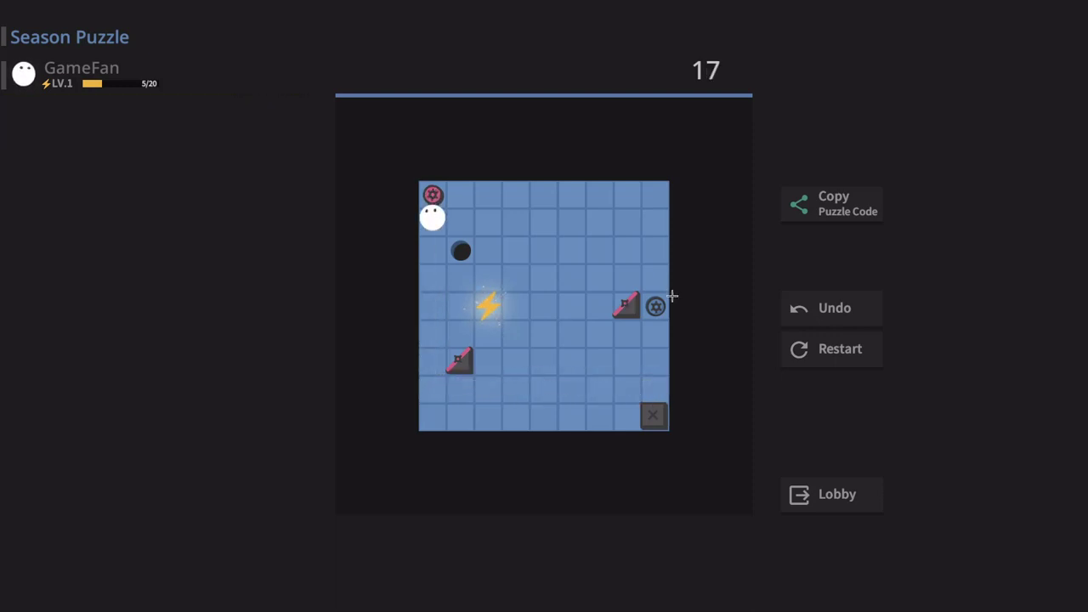
{"action": "key", "text": "Right"}
{"action": "key", "text": "Down"}
{"action": "key", "text": "Left"}
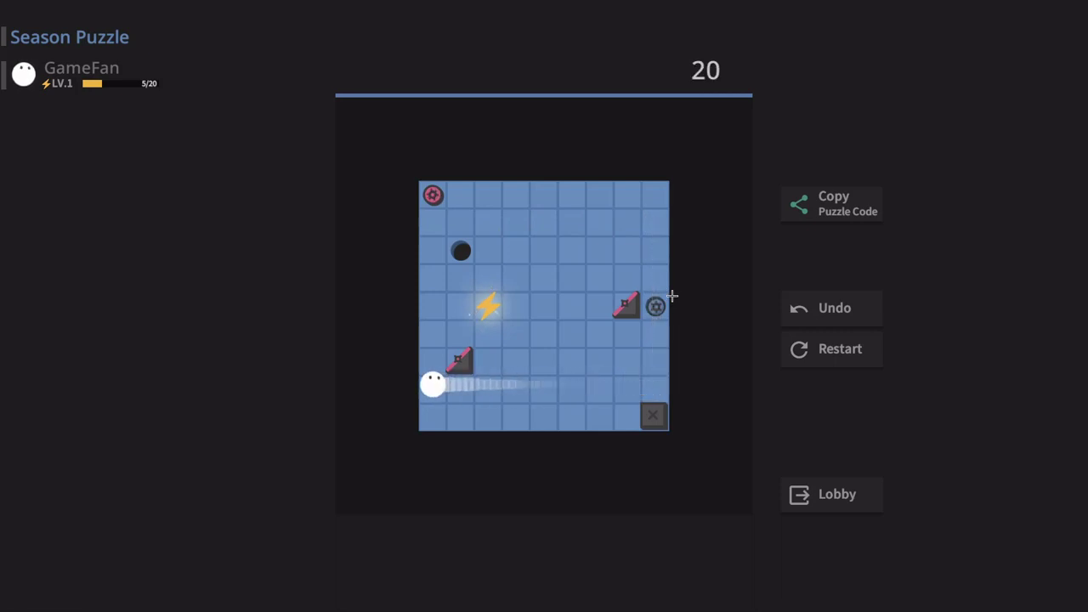
{"action": "key", "text": "Up"}
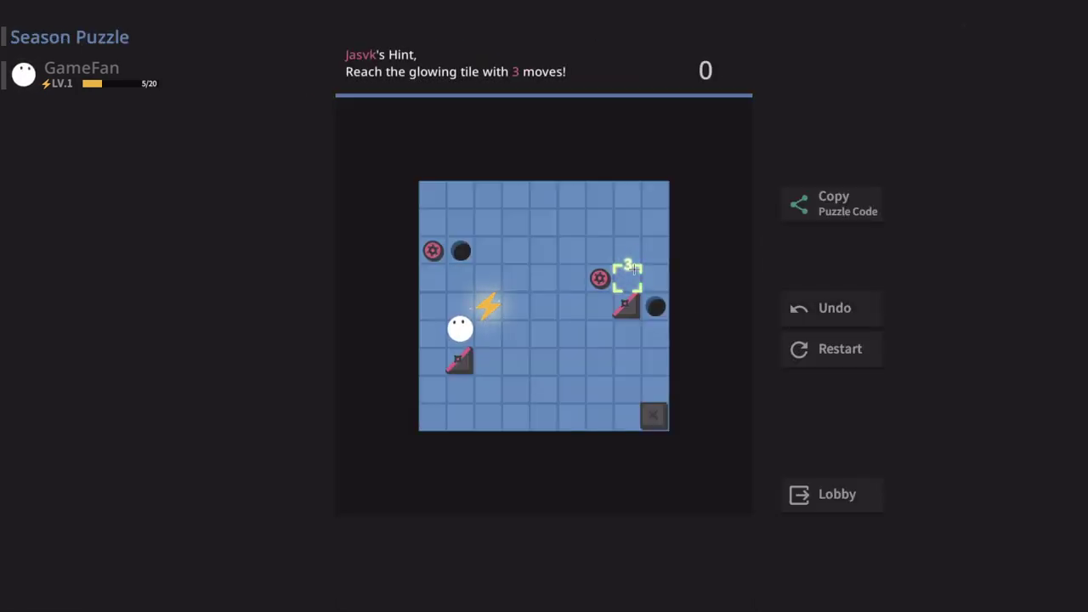
- Try several failed slide sequences on the season puzzle, restarting between attempts
{"action": "key", "text": "Up"}
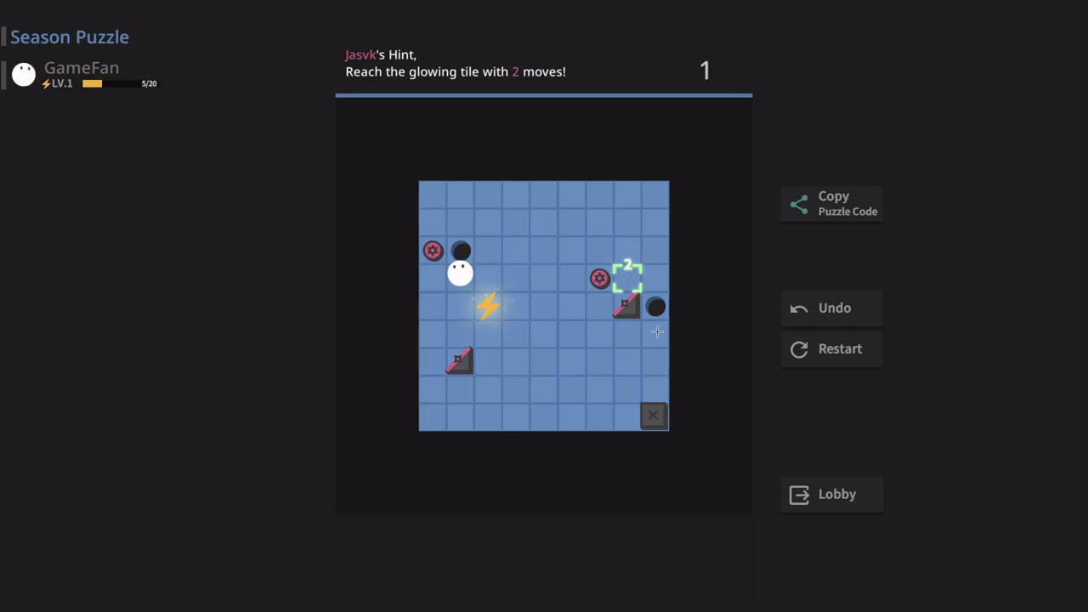
{"action": "key", "text": "Right"}
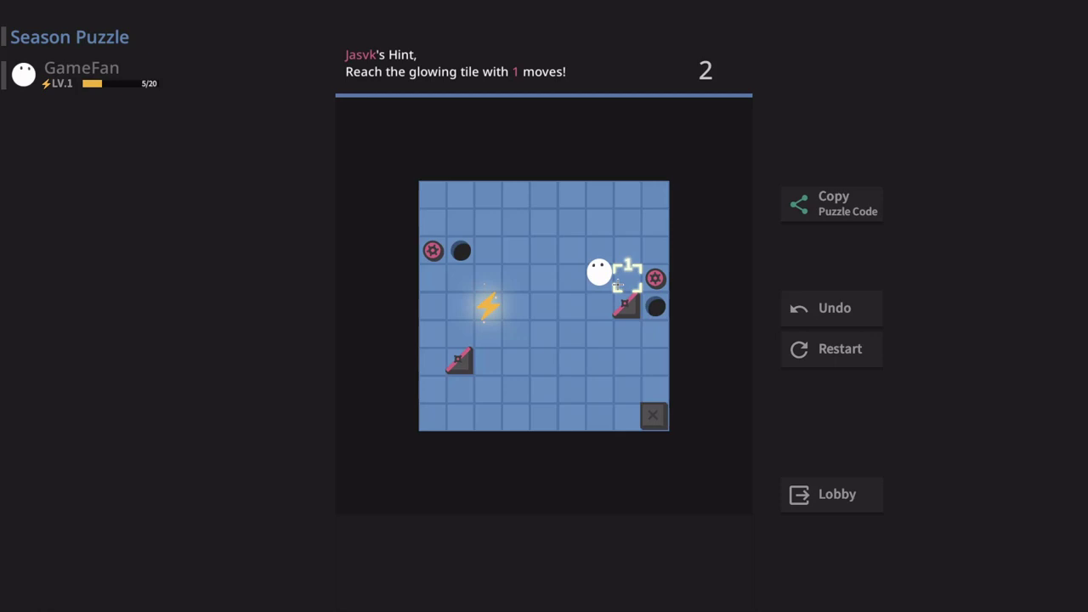
{"action": "left_click", "coordinate": [812, 350]}
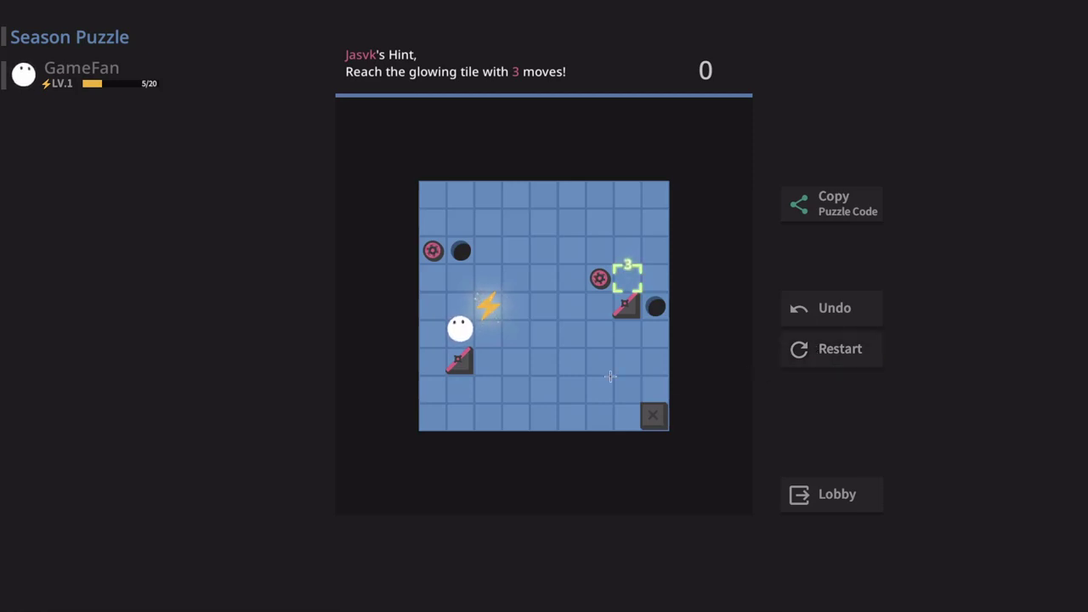
{"action": "key", "text": "Down"}
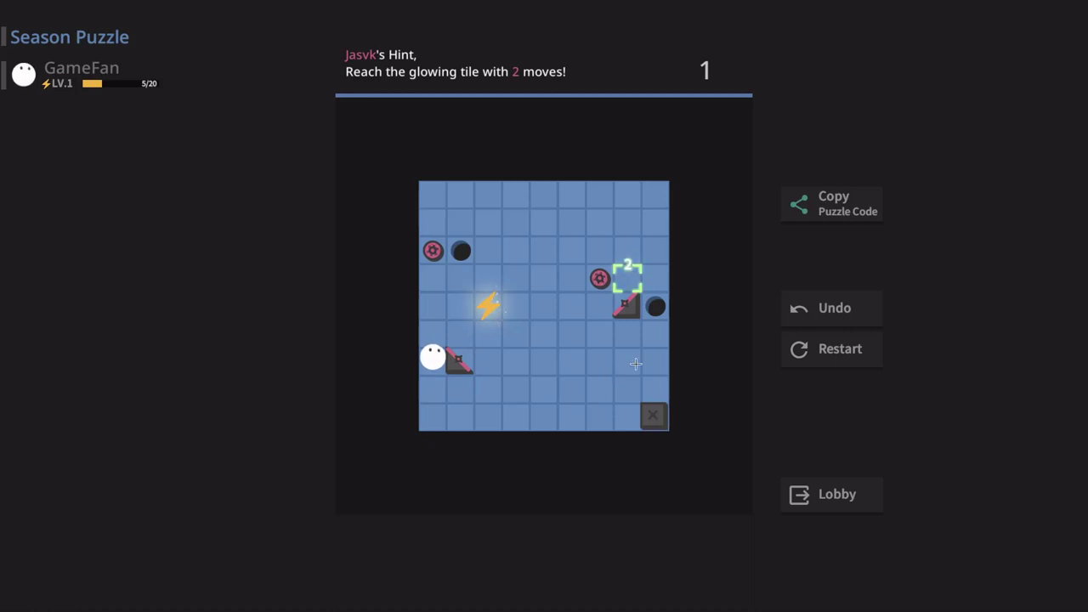
{"action": "left_click", "coordinate": [820, 348]}
{"action": "key", "text": "Down"}
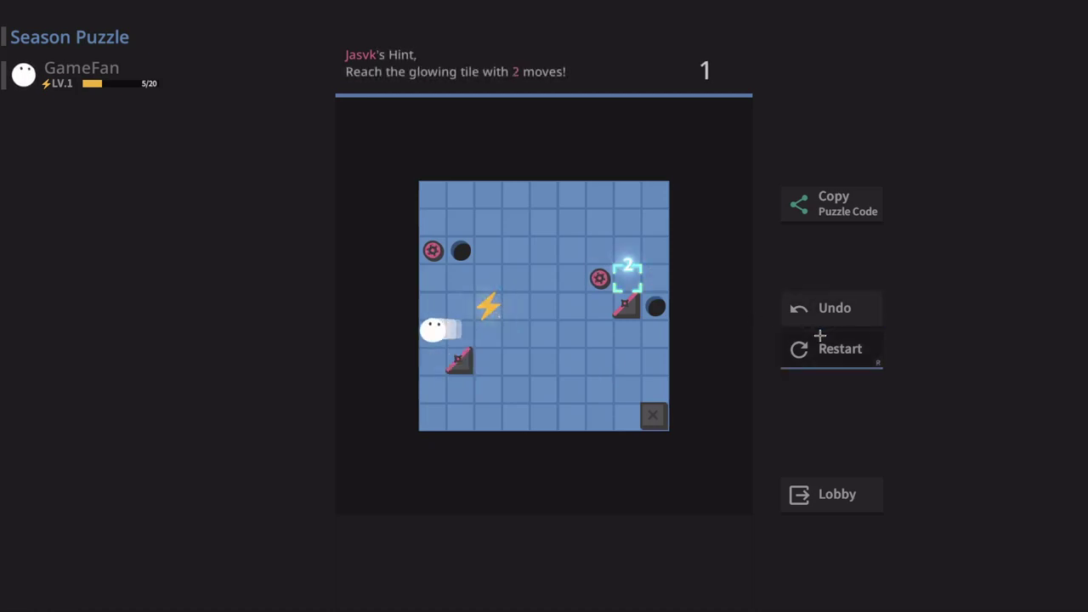
{"action": "key", "text": "Up"}
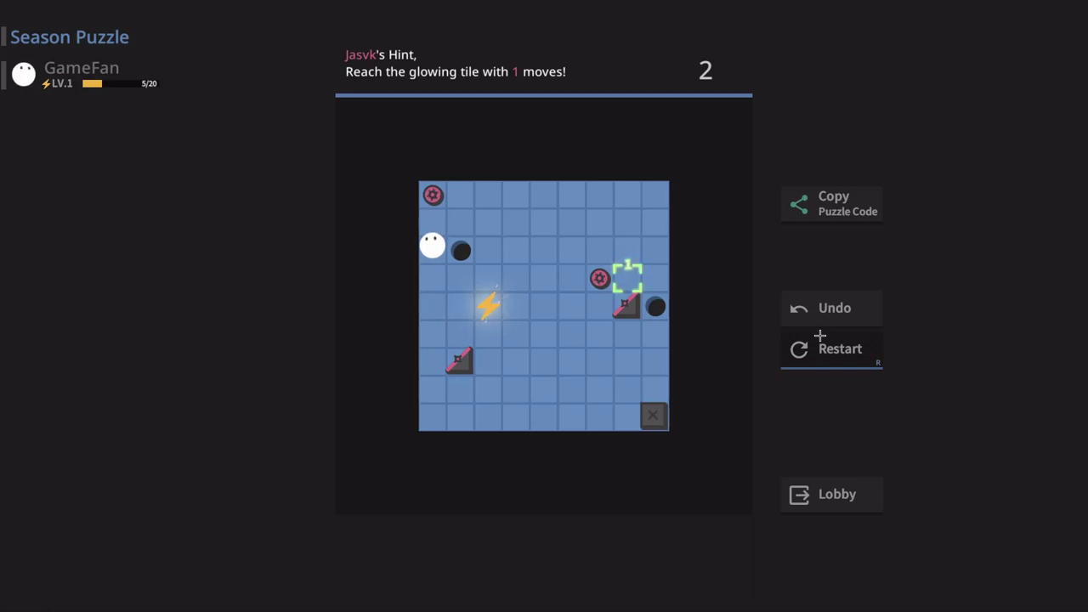
{"action": "left_click", "coordinate": [821, 344]}
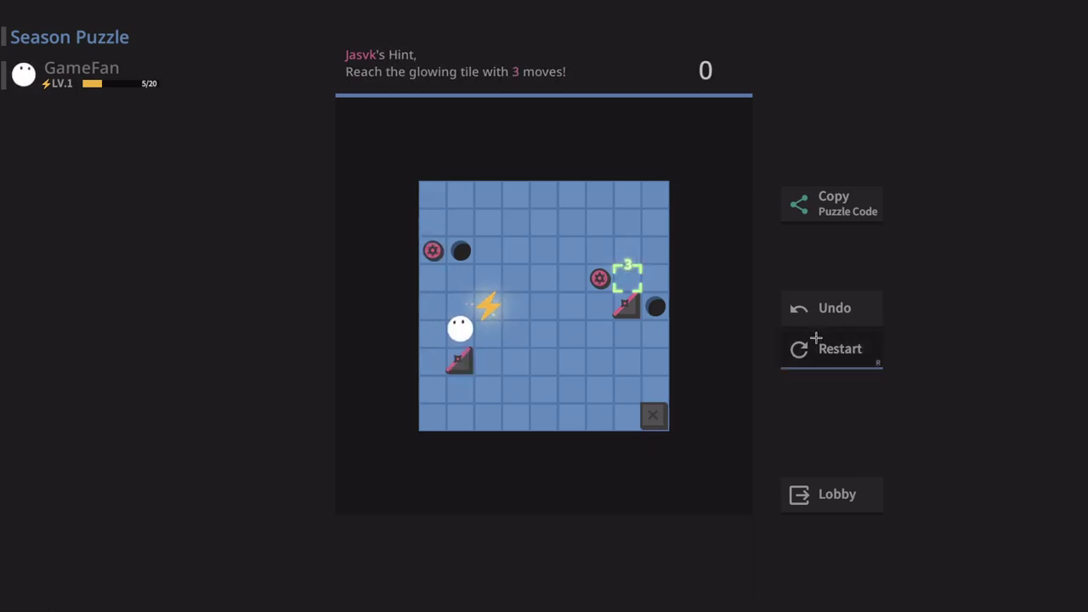
{"action": "key", "text": "Right"}
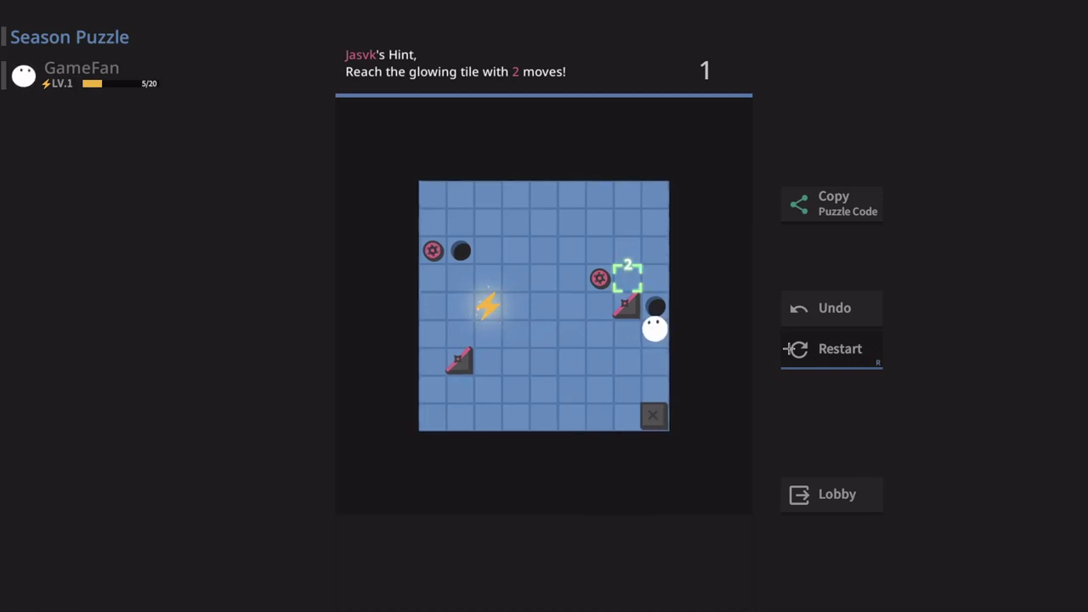
{"action": "key", "text": "Down"}
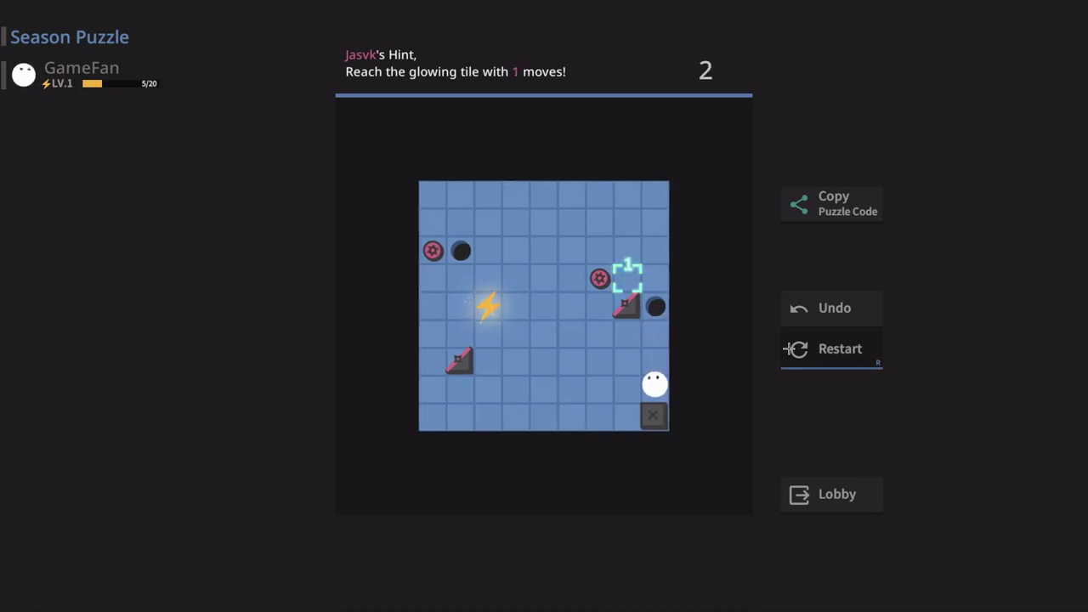
- Restart and solve with up, right, left for a 4-move Perfect Solution
{"action": "left_click", "coordinate": [791, 348]}
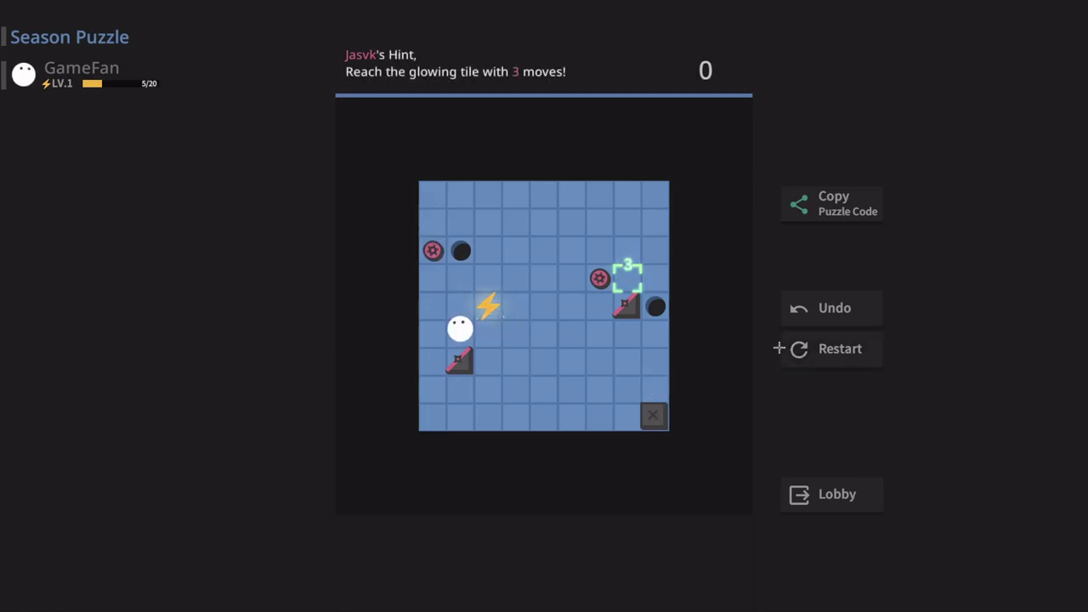
{"action": "key", "text": "Up"}
{"action": "key", "text": "Right"}
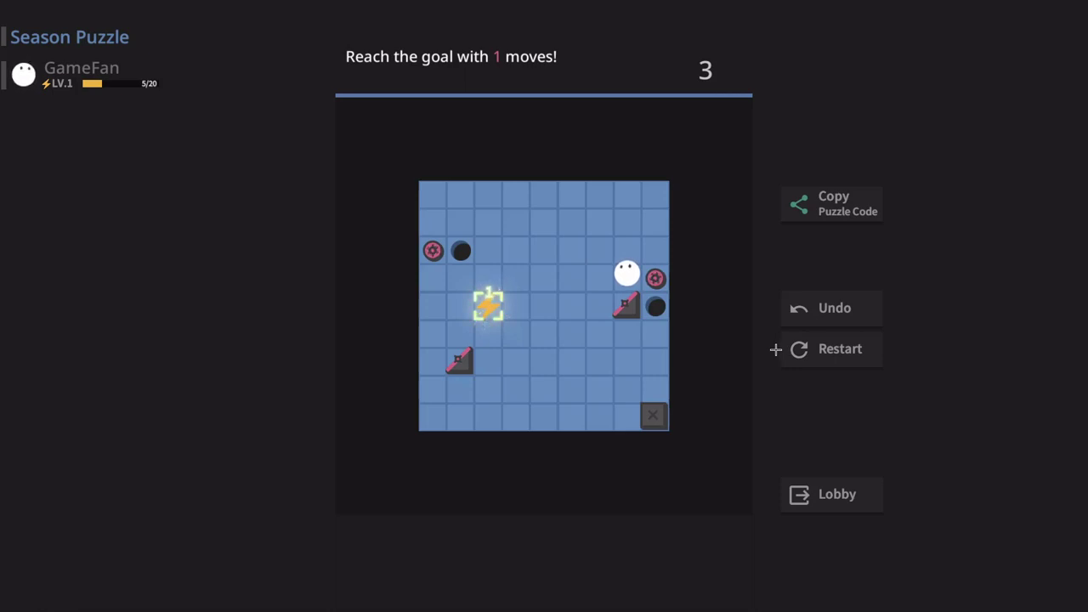
{"action": "key", "text": "Left"}
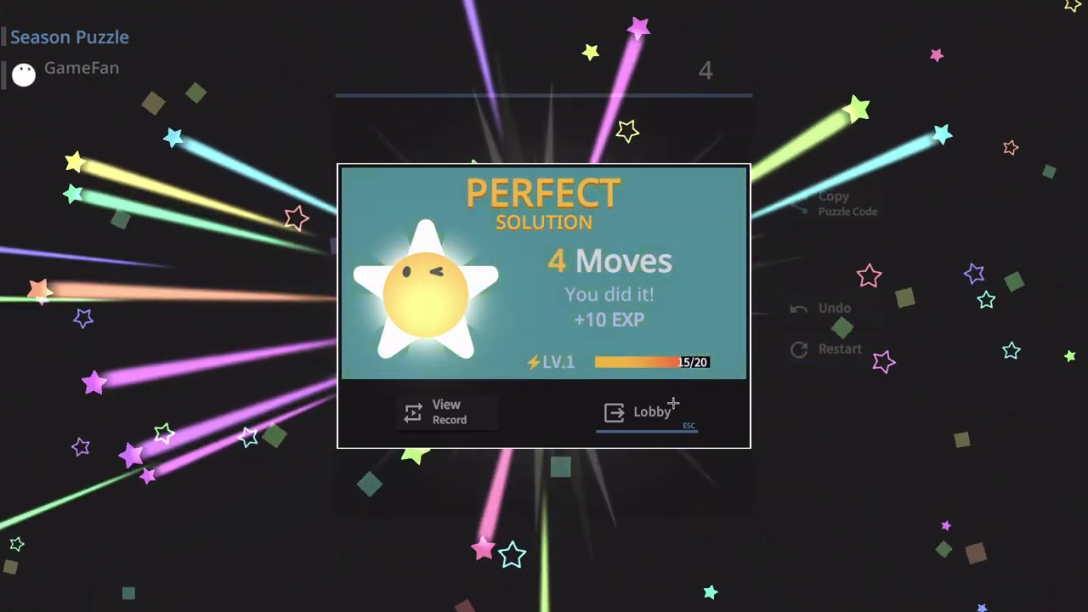
- Return to the lobby from the Perfect Solution dialog, with the Season Board at 2/15
{"action": "left_click", "coordinate": [651, 412]}
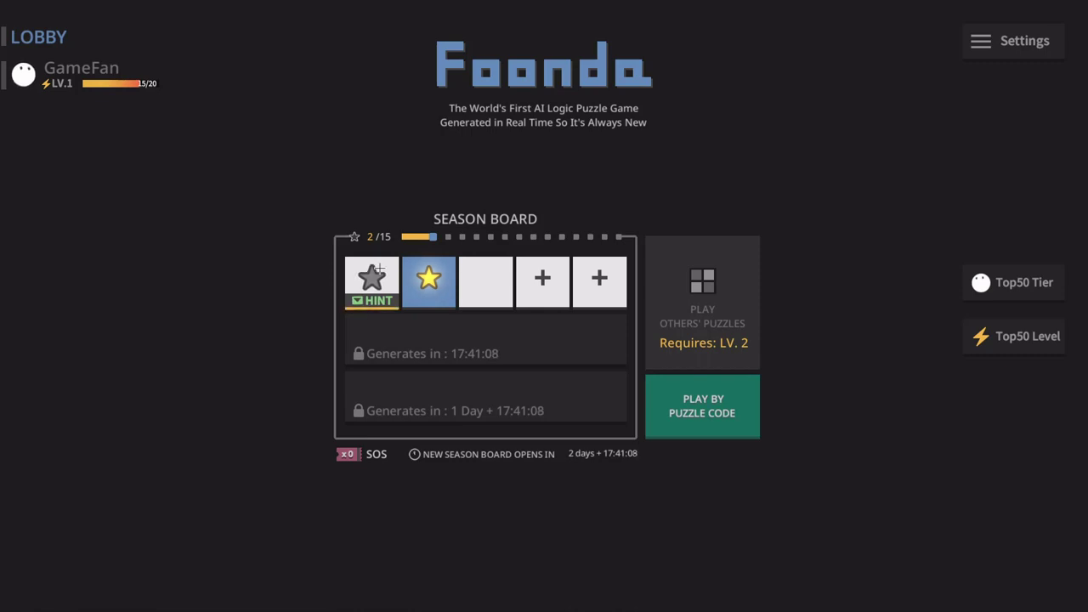
- Open Ricky's hinted season puzzle and try exploratory slides, restarting once
{"action": "left_click", "coordinate": [371, 281]}
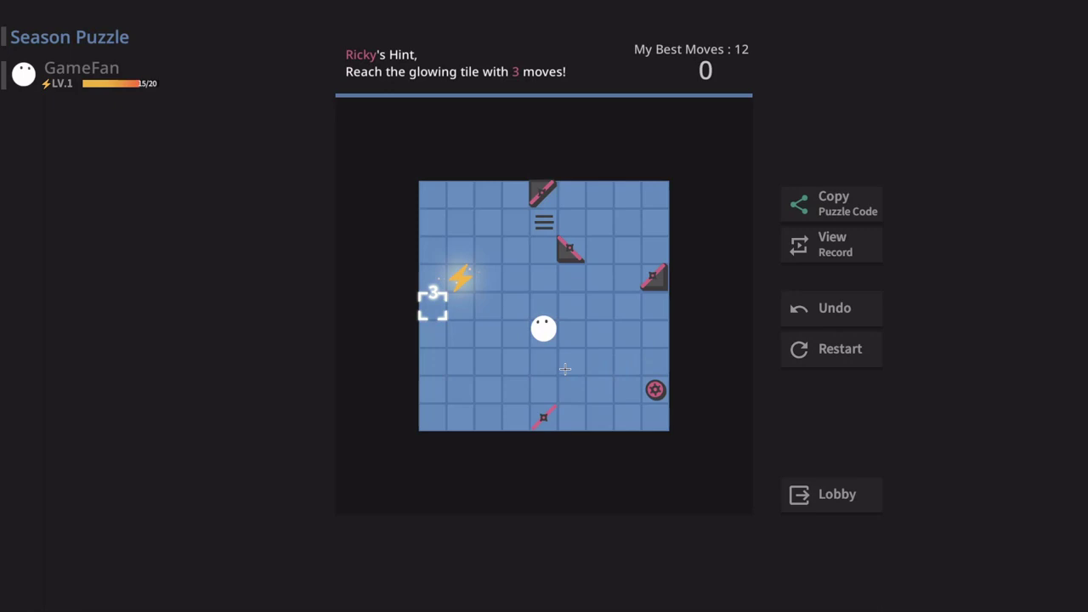
{"action": "key", "text": "Left"}
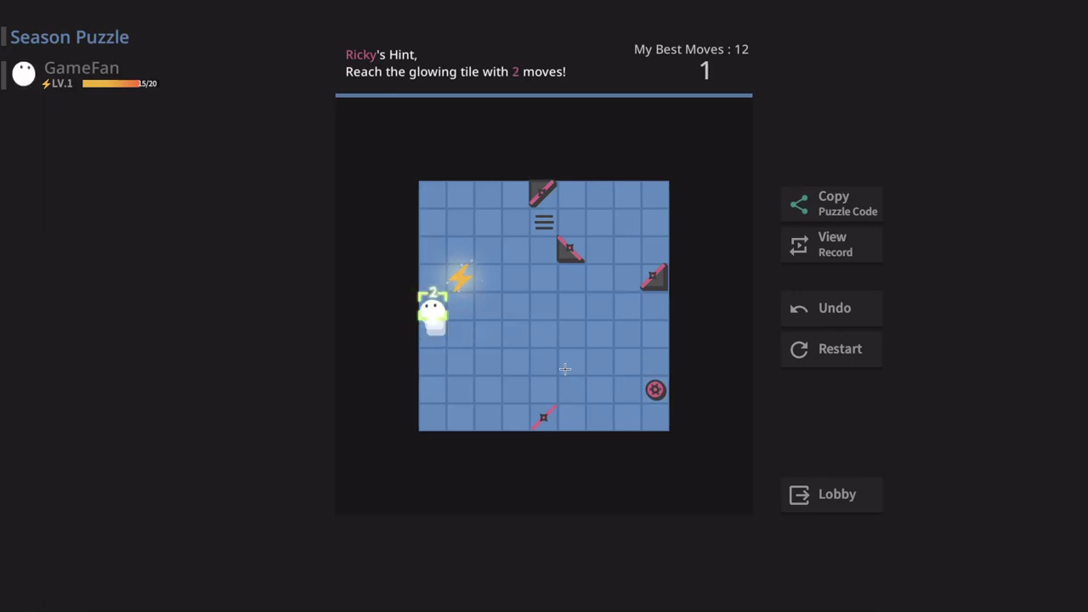
{"action": "key", "text": "Up"}
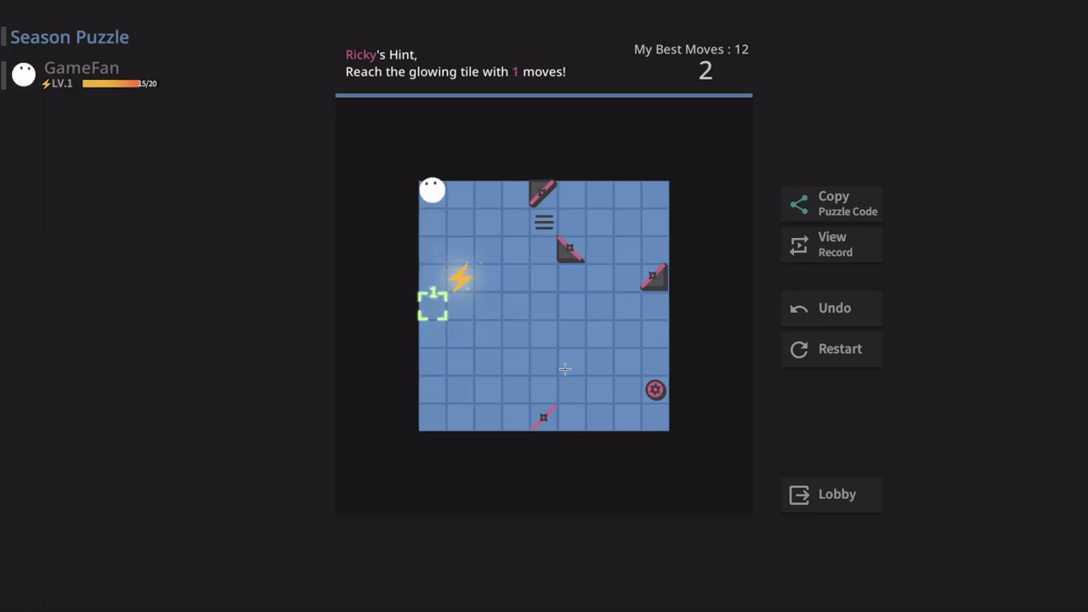
{"action": "left_click", "coordinate": [834, 352]}
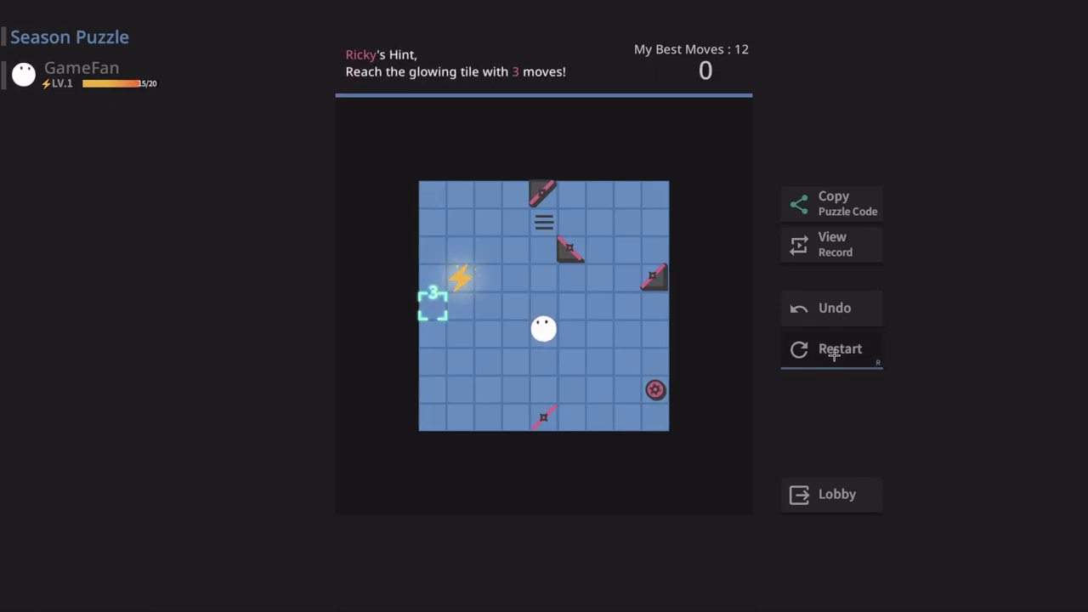
{"action": "key", "text": "Right"}
{"action": "key", "text": "Down"}
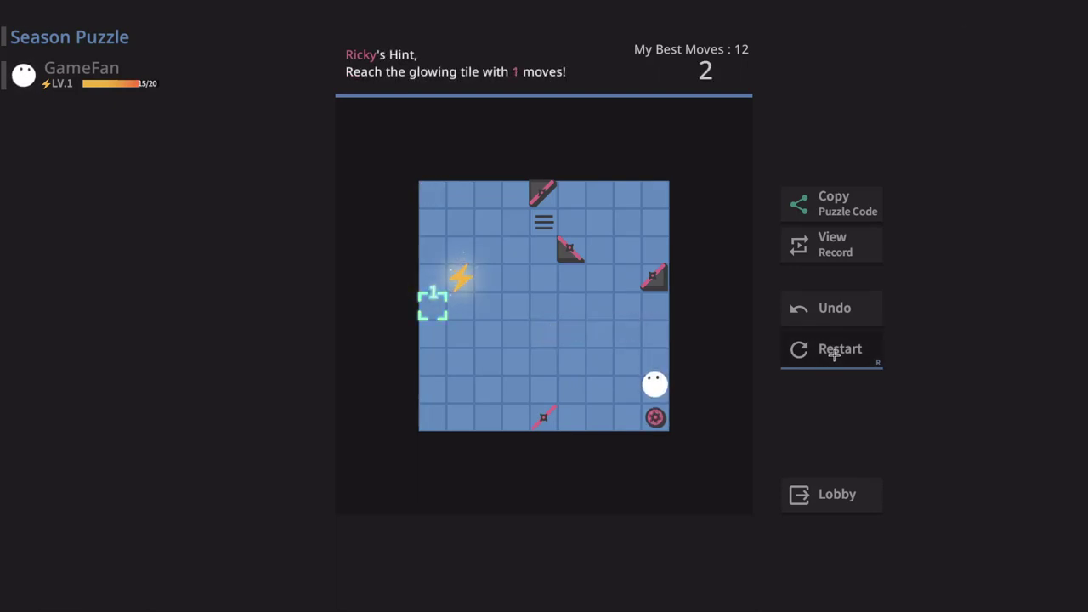
{"action": "key", "text": "Up"}
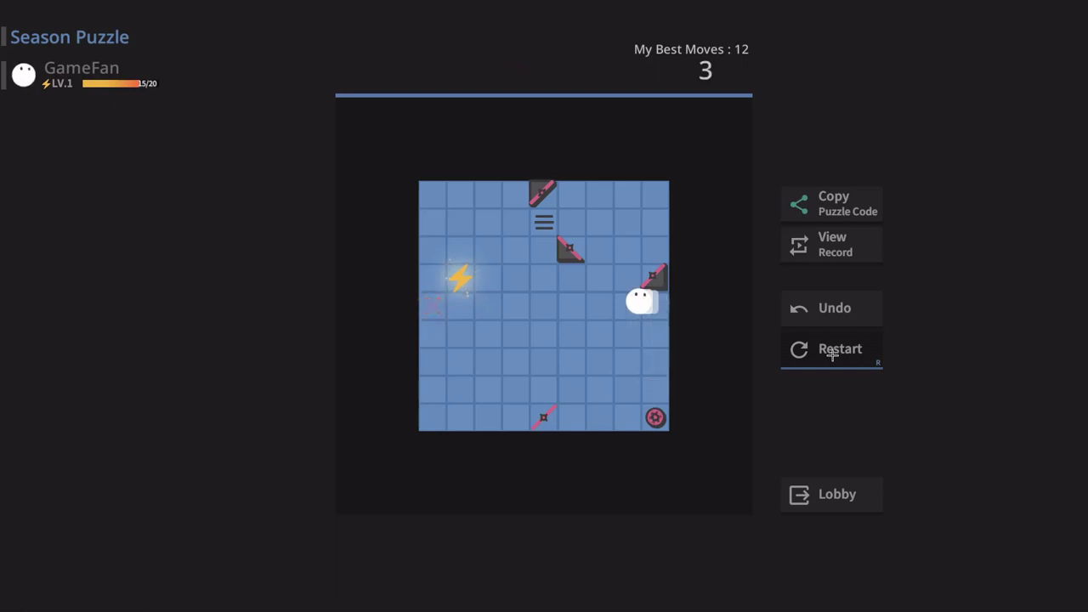
{"action": "key", "text": "Left"}
- Reset the puzzle and solve it in 2 moves by sliding up, then down
{"action": "left_click", "coordinate": [867, 350]}
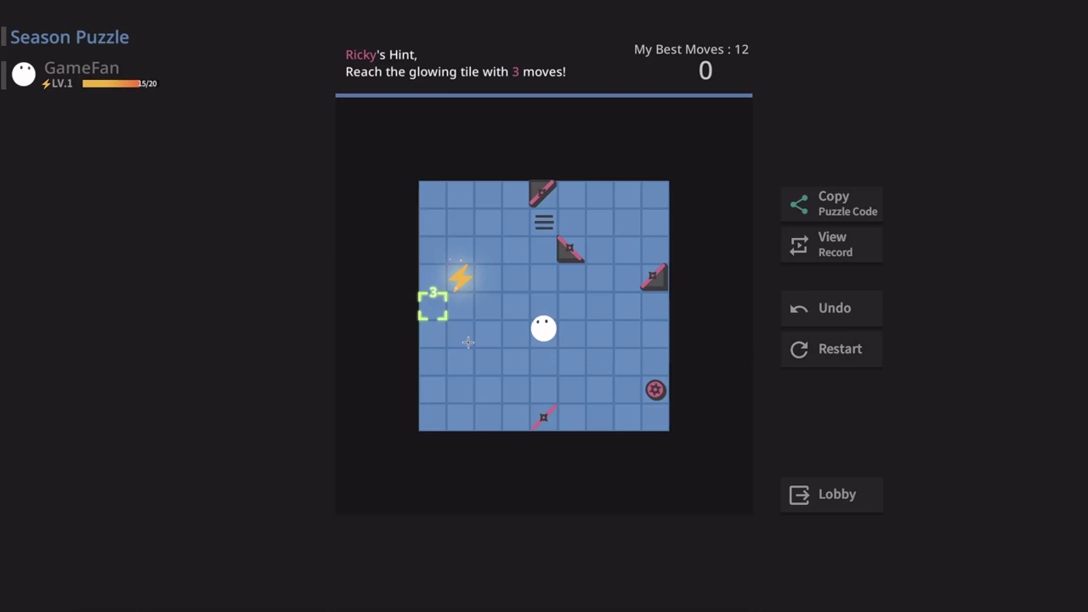
{"action": "key", "text": "Up"}
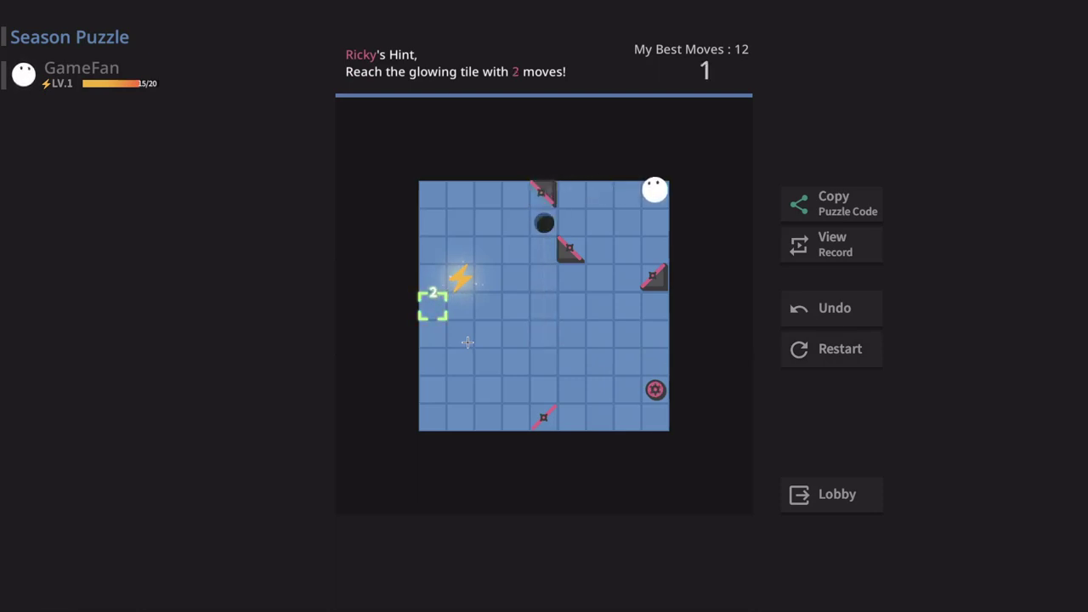
{"action": "key", "text": "Down"}
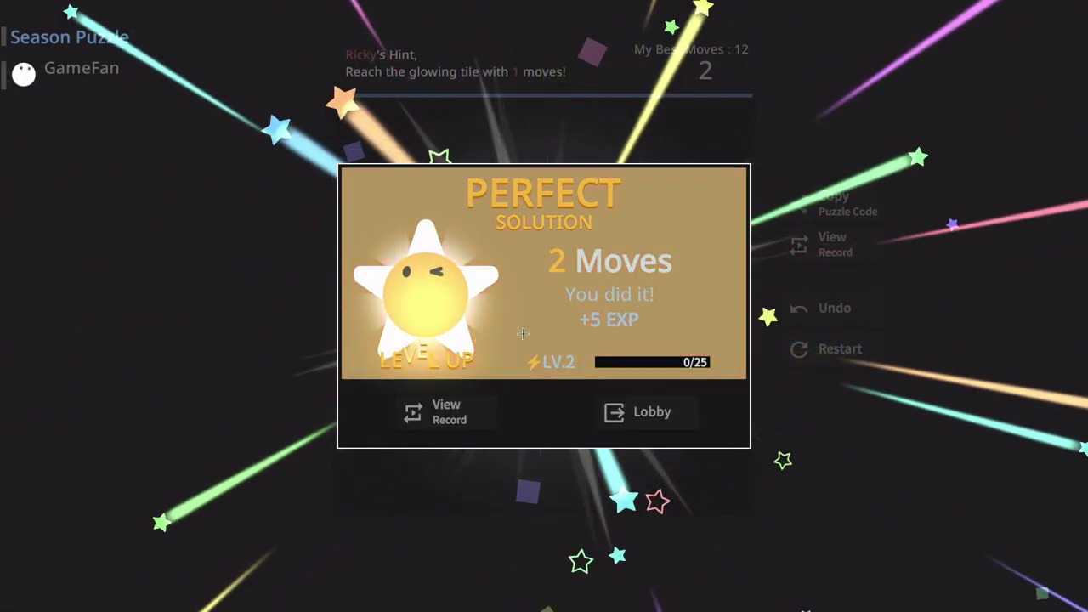
- Return to the lobby and open the Season Board's third-slot puzzle
{"action": "left_click", "coordinate": [601, 423]}
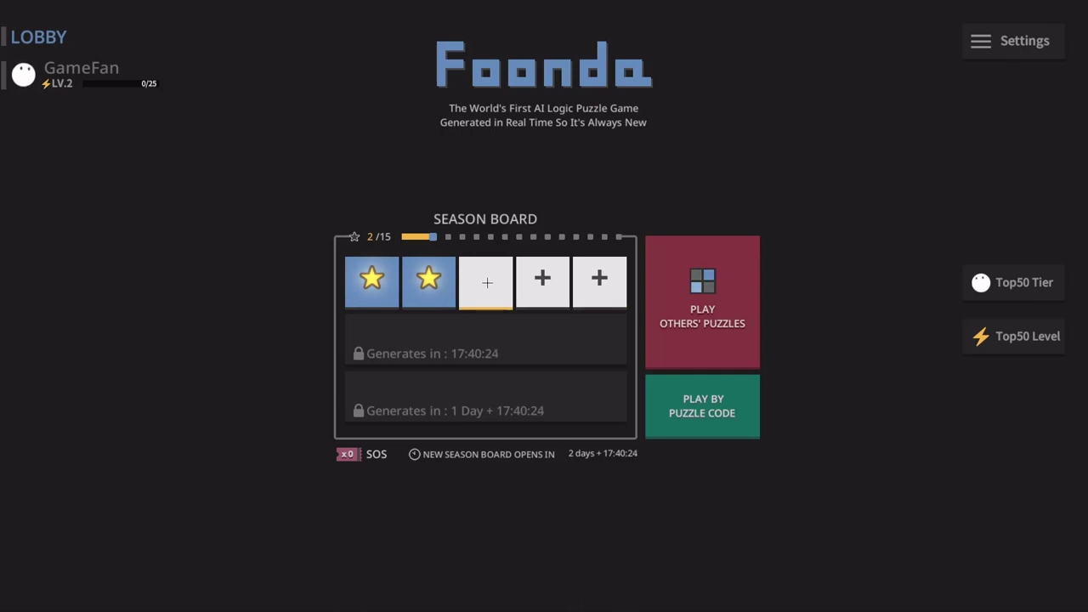
{"action": "left_click", "coordinate": [487, 282]}
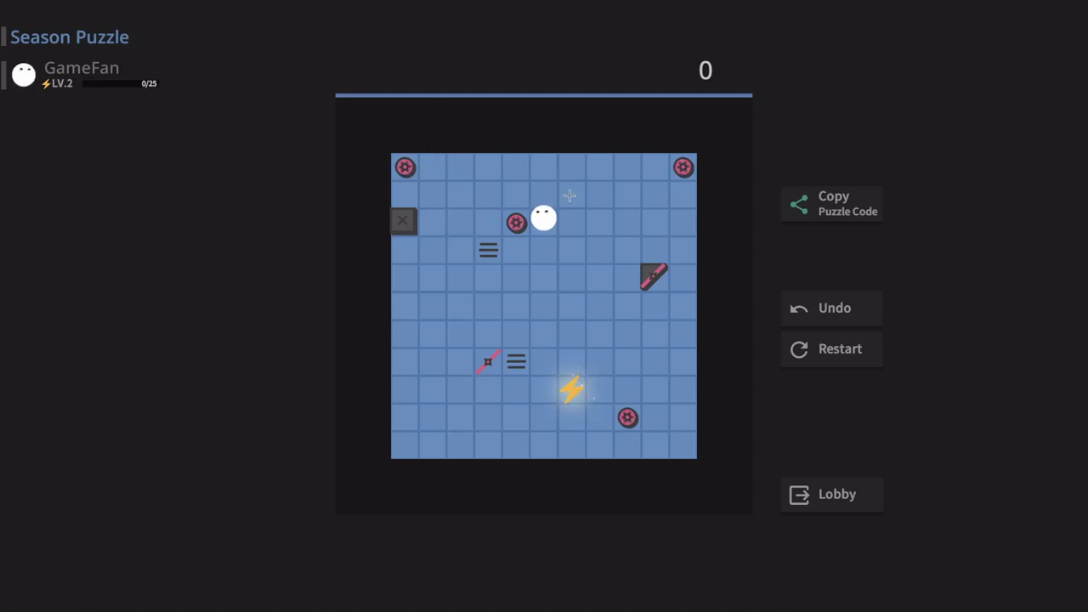
- Explore the third-slot puzzle with sixteen slides, then undo the last move
{"action": "key", "text": "Down"}
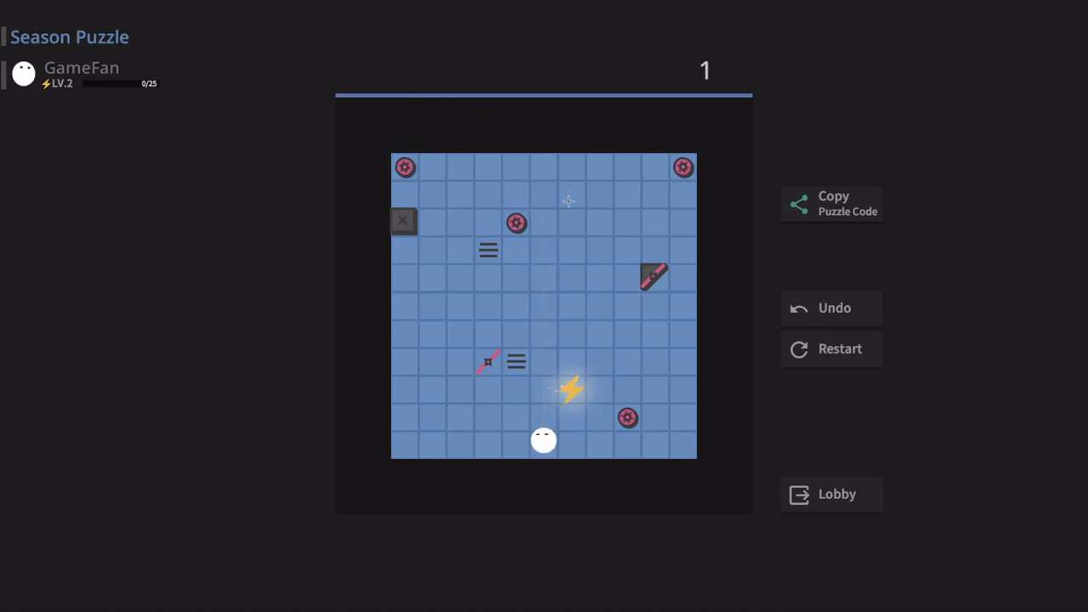
{"action": "key", "text": "Right"}
{"action": "key", "text": "Up"}
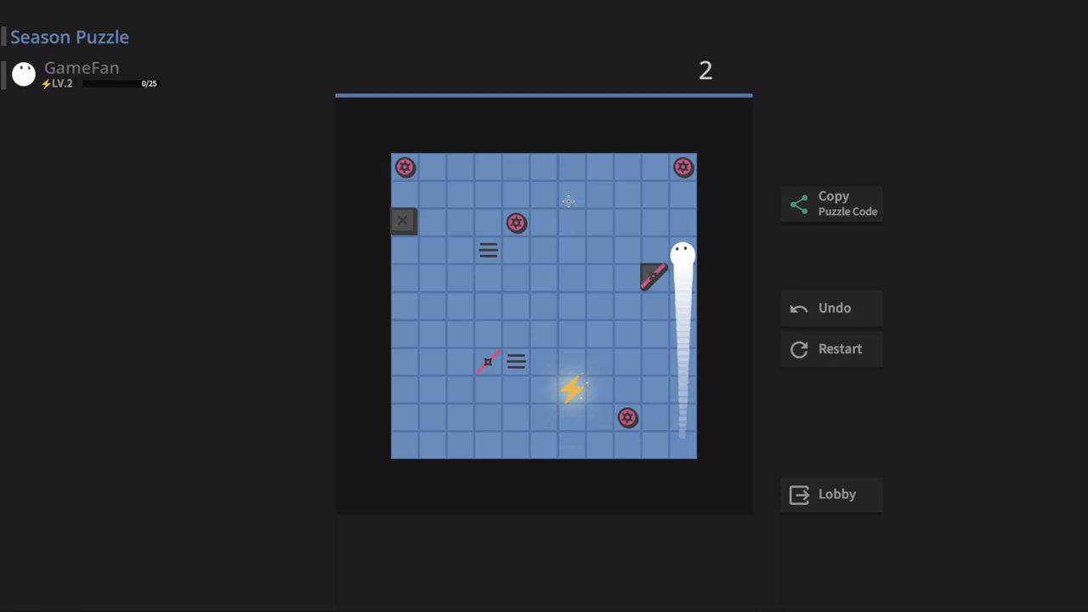
{"action": "key", "text": "Left"}
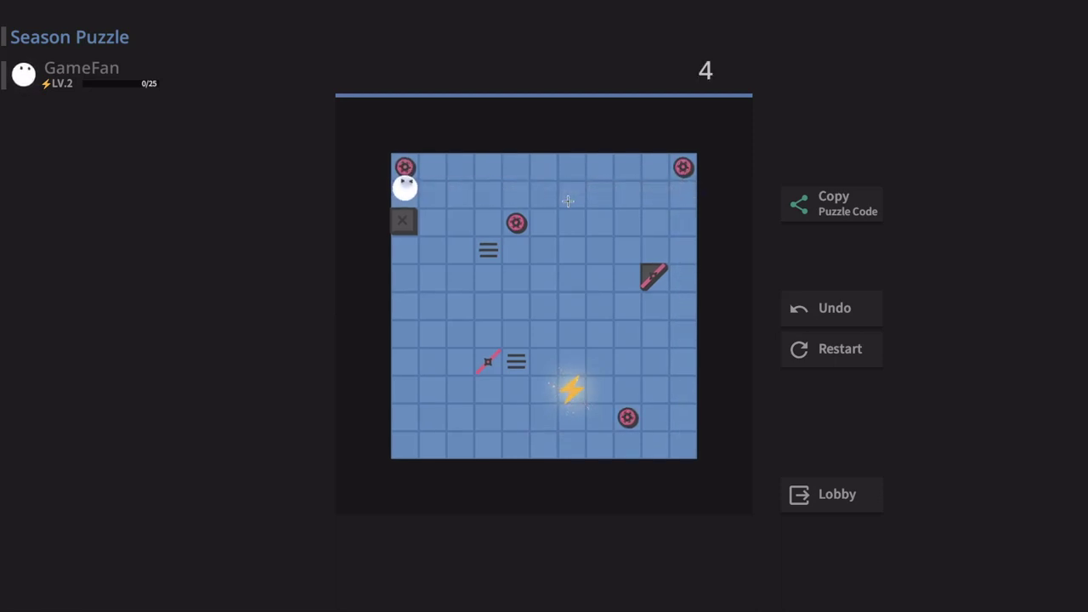
{"action": "key", "text": "Right"}
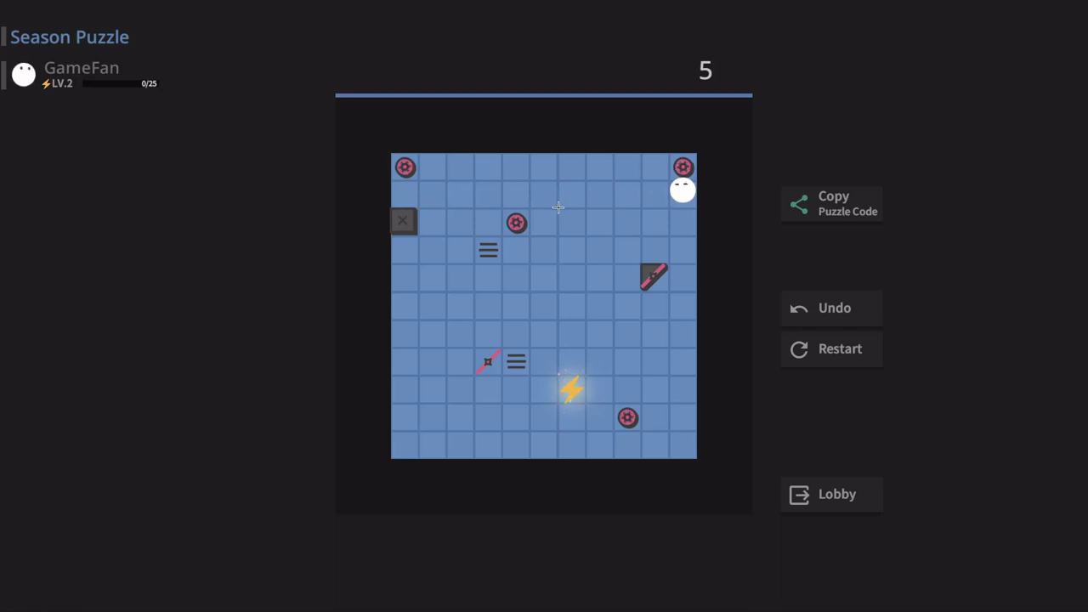
{"action": "key", "text": "Down"}
{"action": "key", "text": "Left"}
{"action": "key", "text": "Up"}
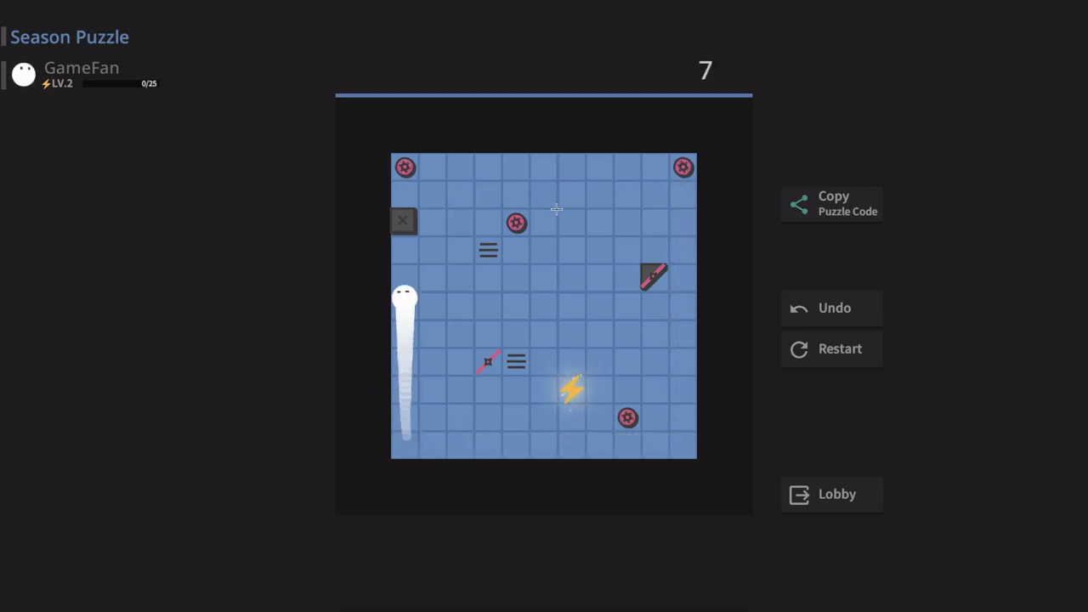
{"action": "key", "text": "Up"}
{"action": "key", "text": "Right"}
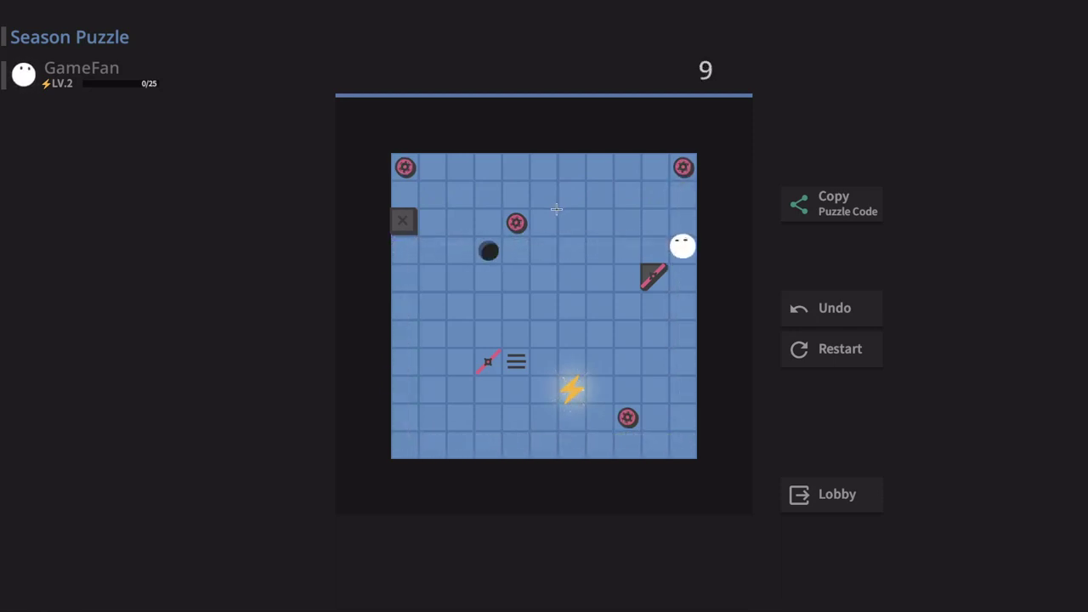
{"action": "key", "text": "Up"}
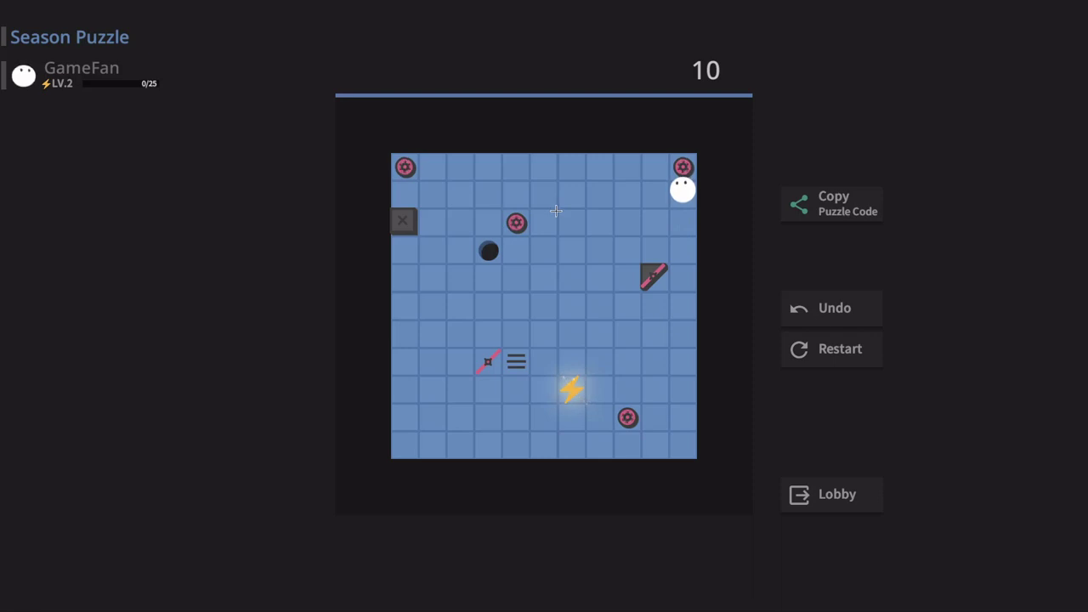
{"action": "key", "text": "Left"}
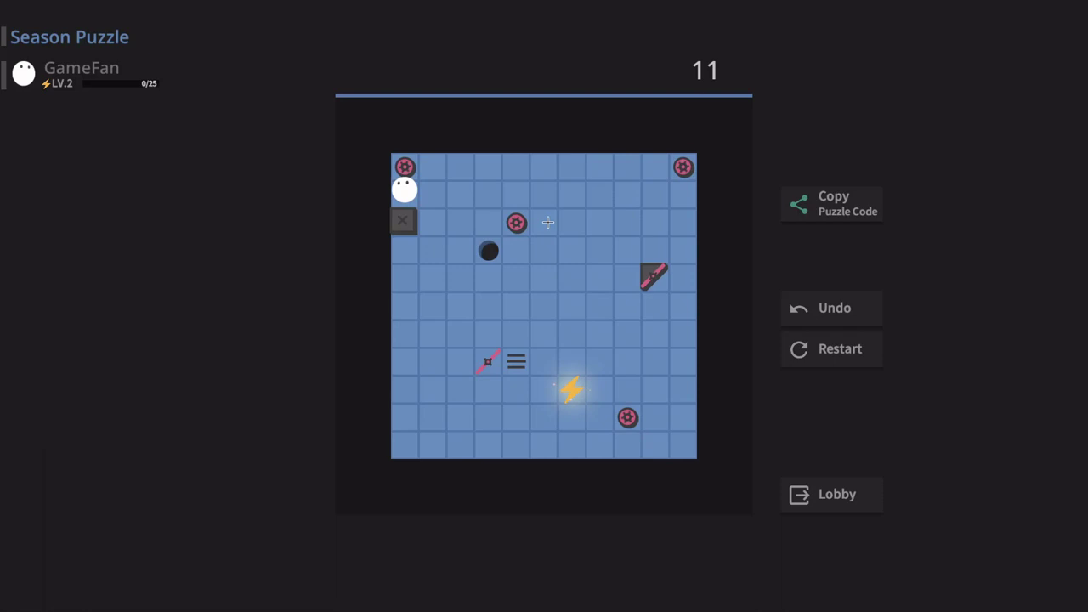
{"action": "key", "text": "Right"}
{"action": "key", "text": "Down"}
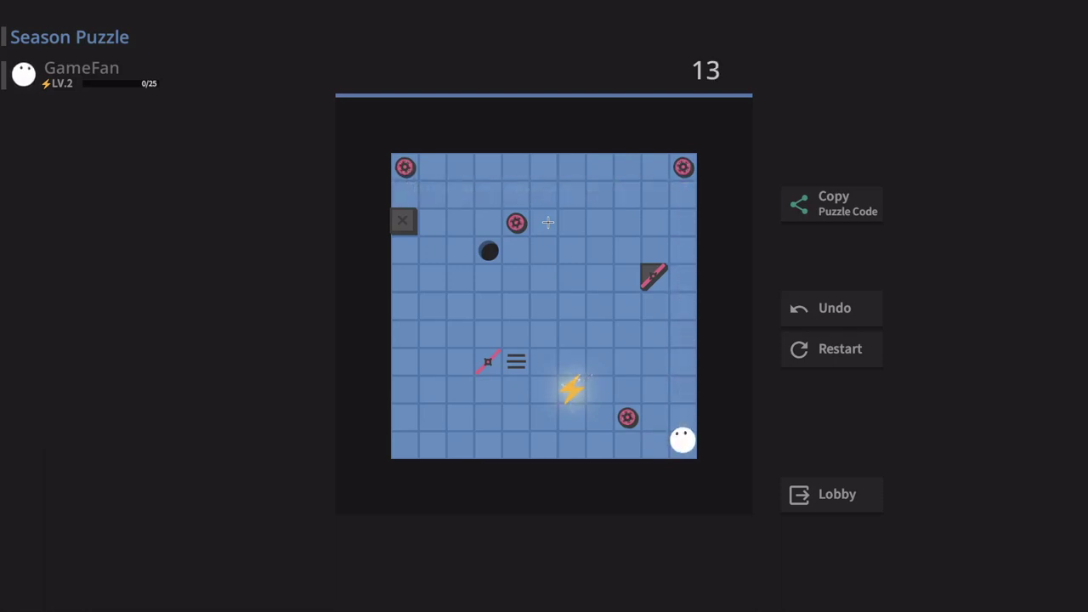
{"action": "key", "text": "Left"}
{"action": "key", "text": "Up"}
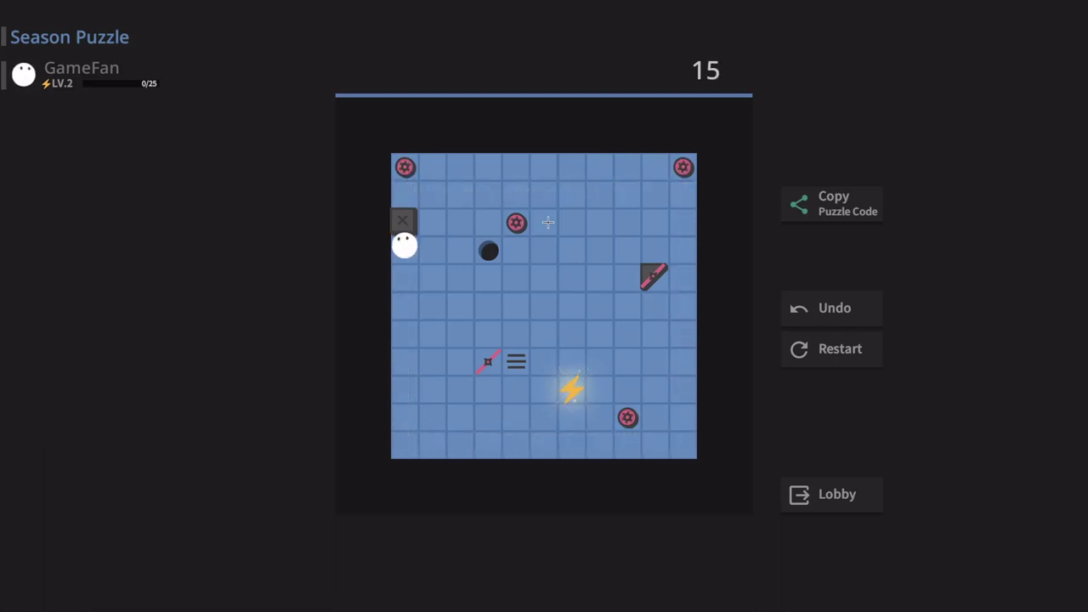
{"action": "left_click", "coordinate": [835, 304]}
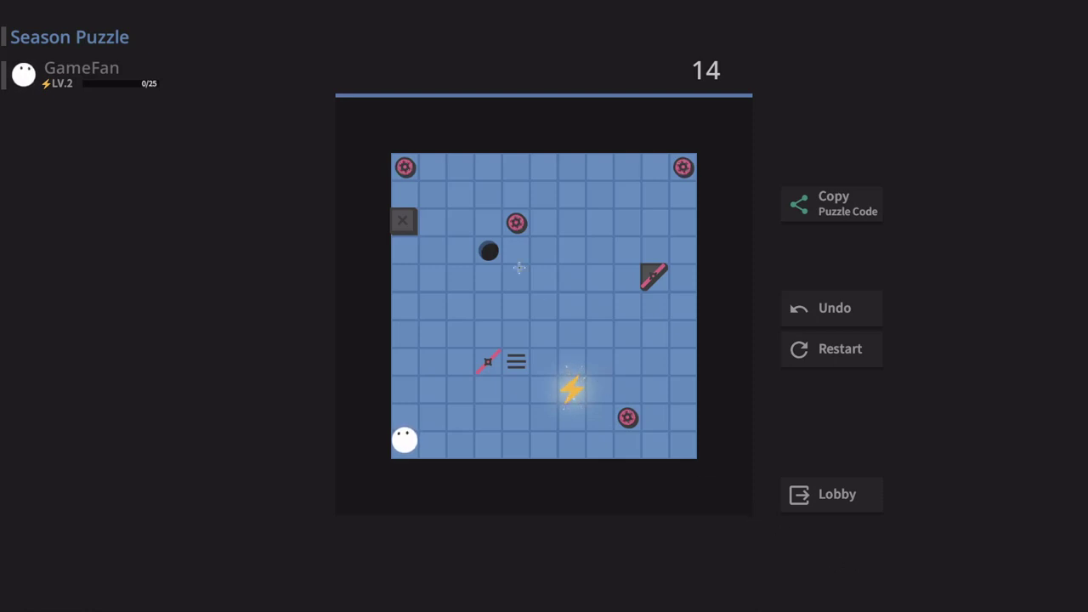
- Keep sliding until the ball rests bottom-right, then exit to the lobby unsolved at 32 moves
{"action": "key", "text": "Right"}
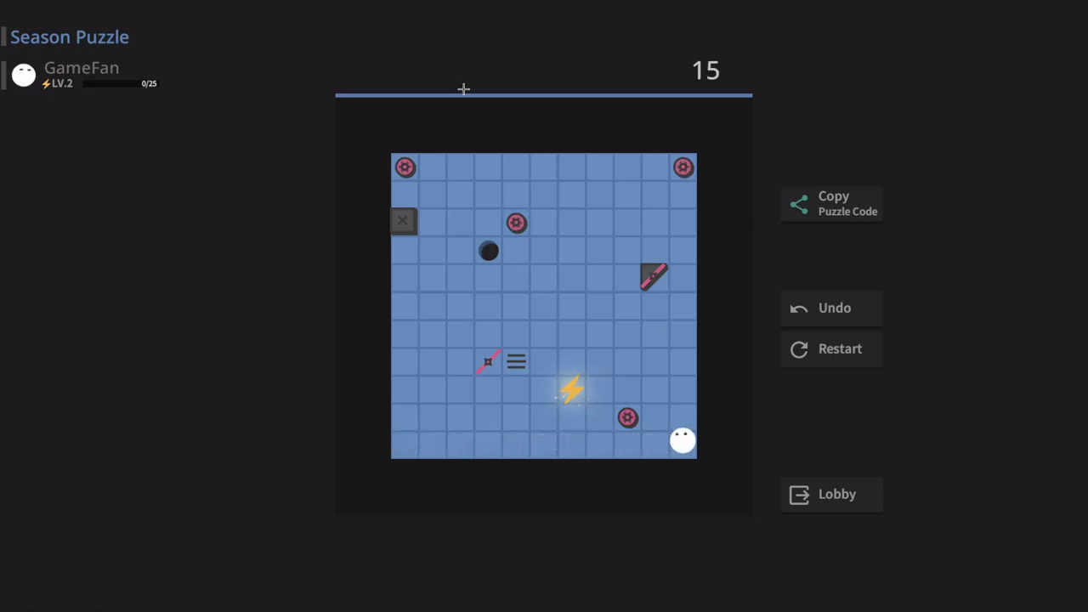
{"action": "key", "text": "Up"}
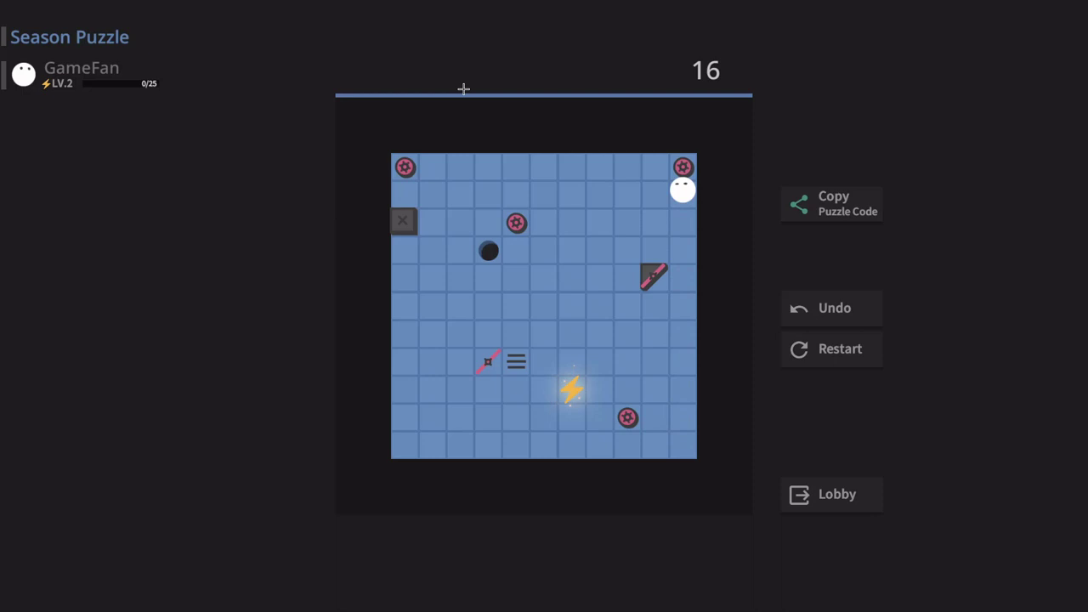
{"action": "key", "text": "Down"}
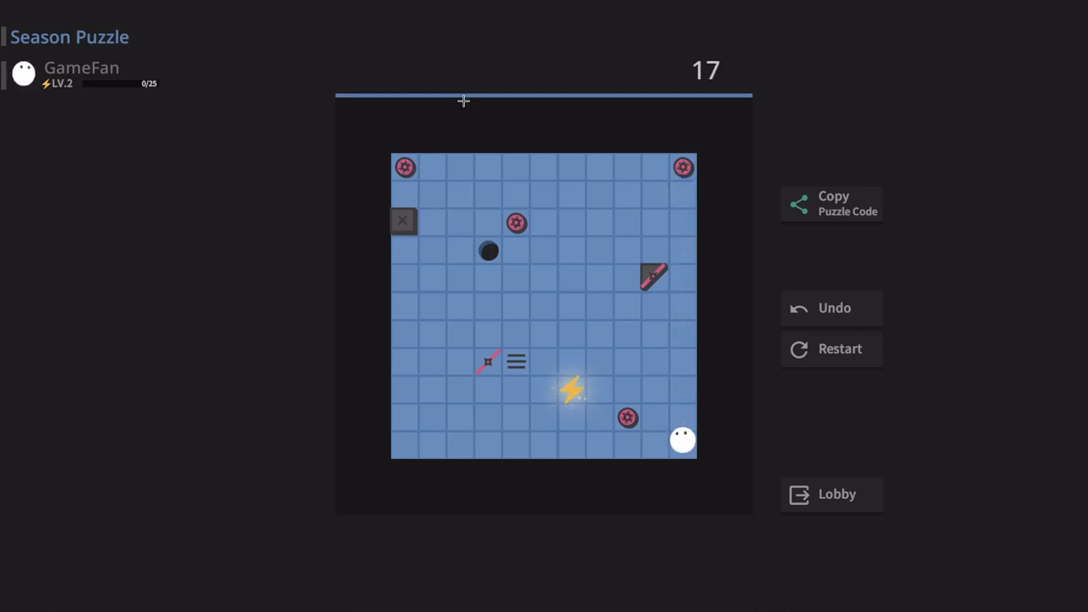
{"action": "key", "text": "Left"}
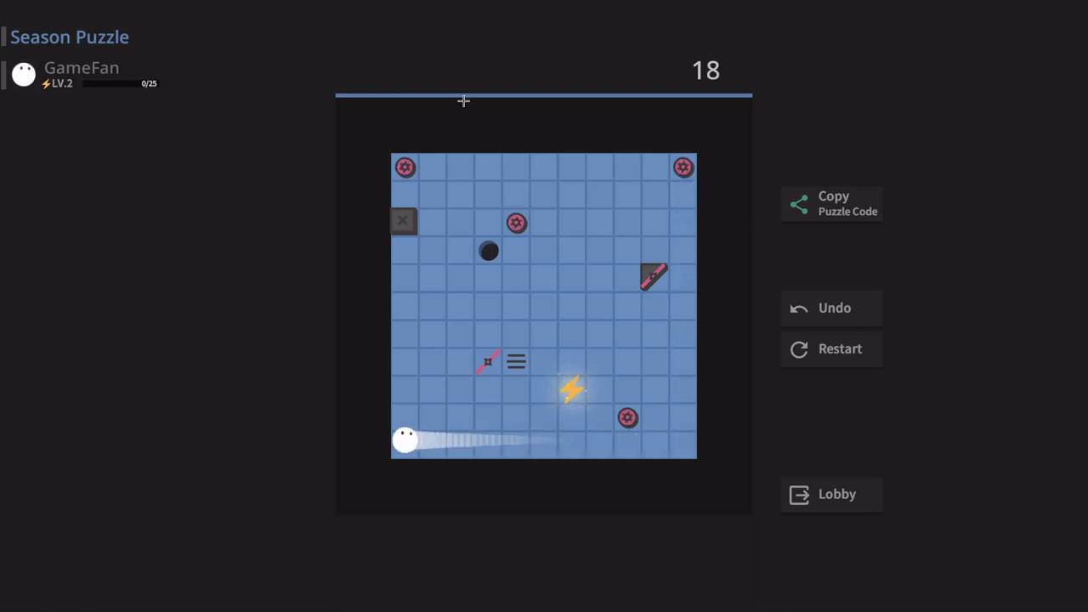
{"action": "key", "text": "Up"}
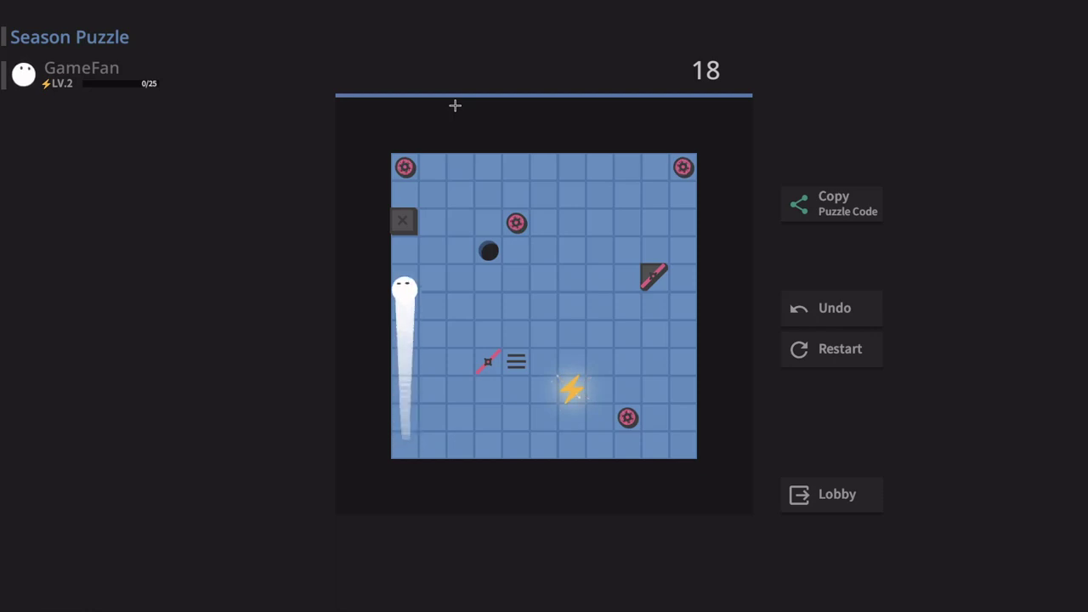
{"action": "key", "text": "Right"}
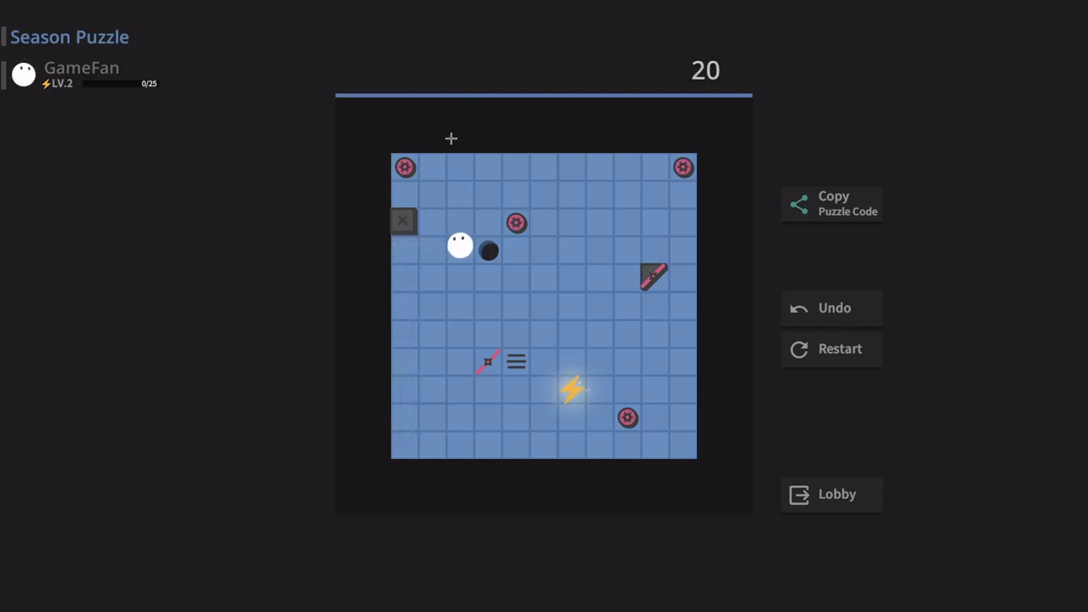
{"action": "key", "text": "Up"}
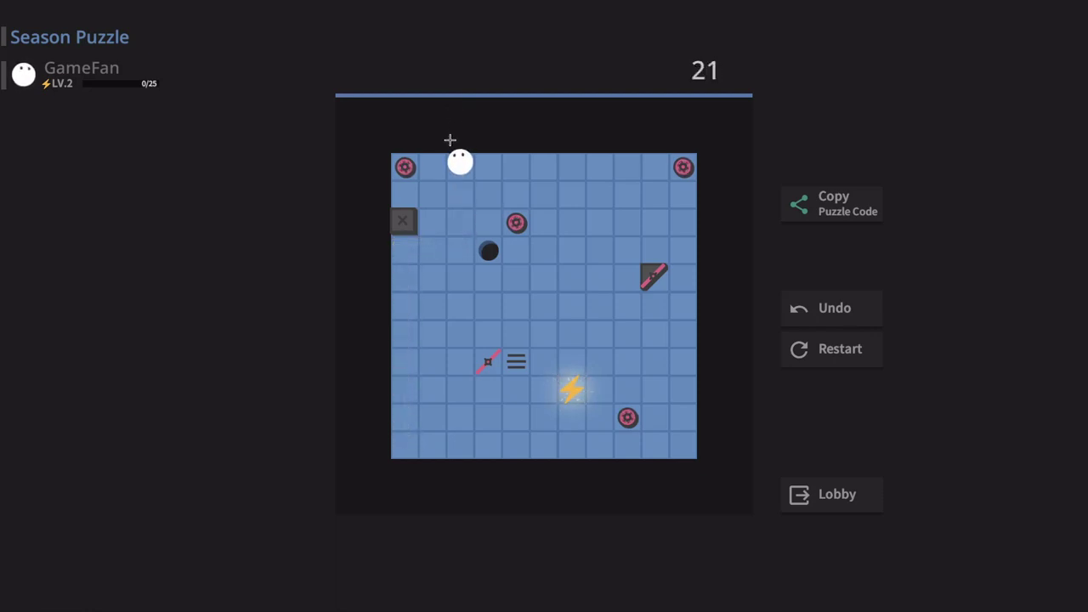
{"action": "key", "text": "Down"}
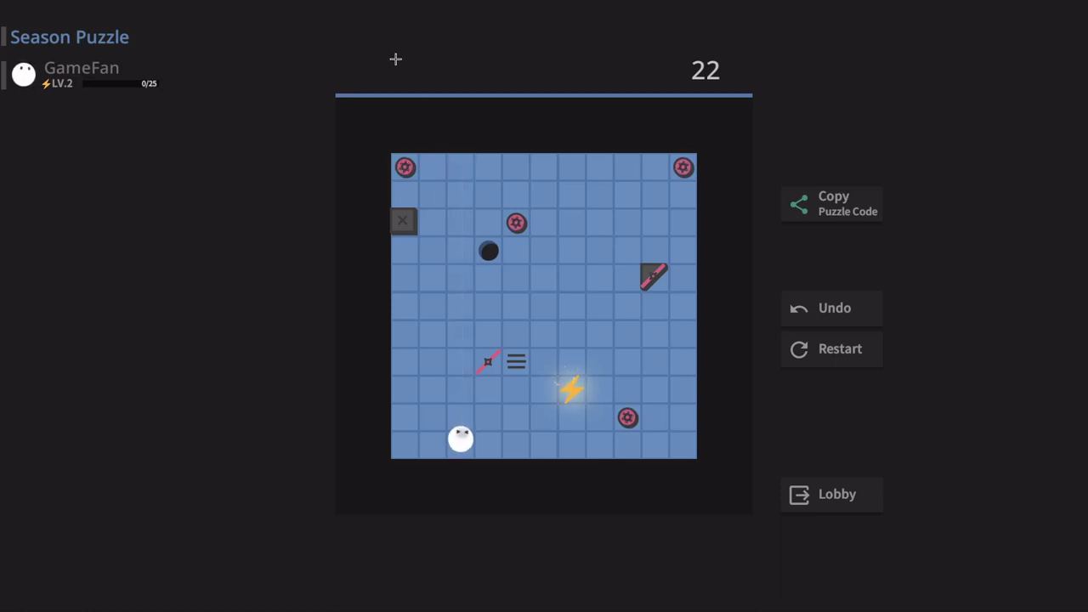
{"action": "key", "text": "Left"}
{"action": "key", "text": "Up"}
{"action": "key", "text": "Right"}
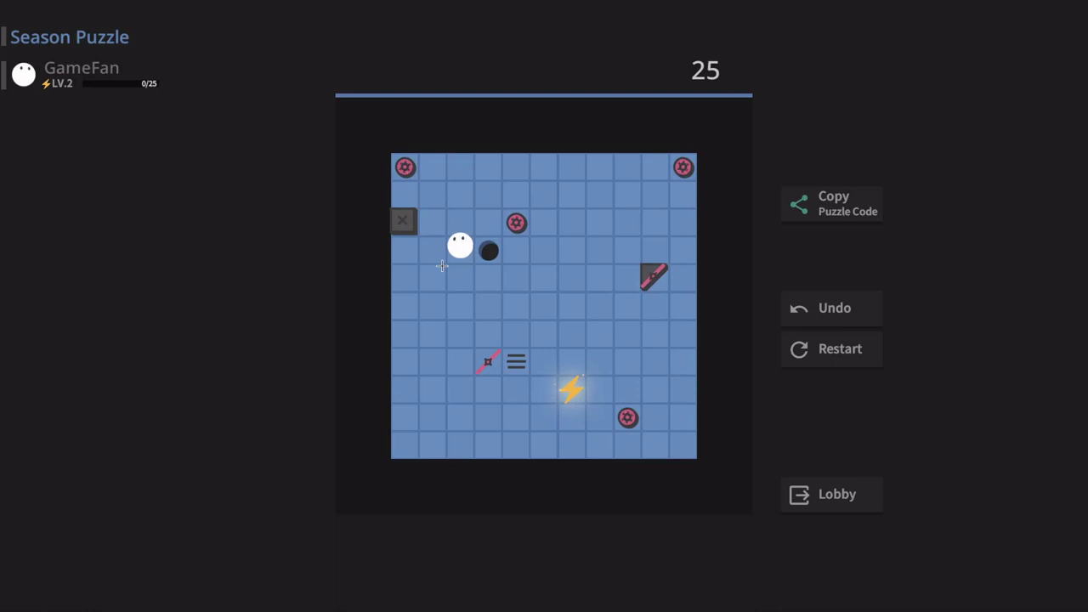
{"action": "key", "text": "Up"}
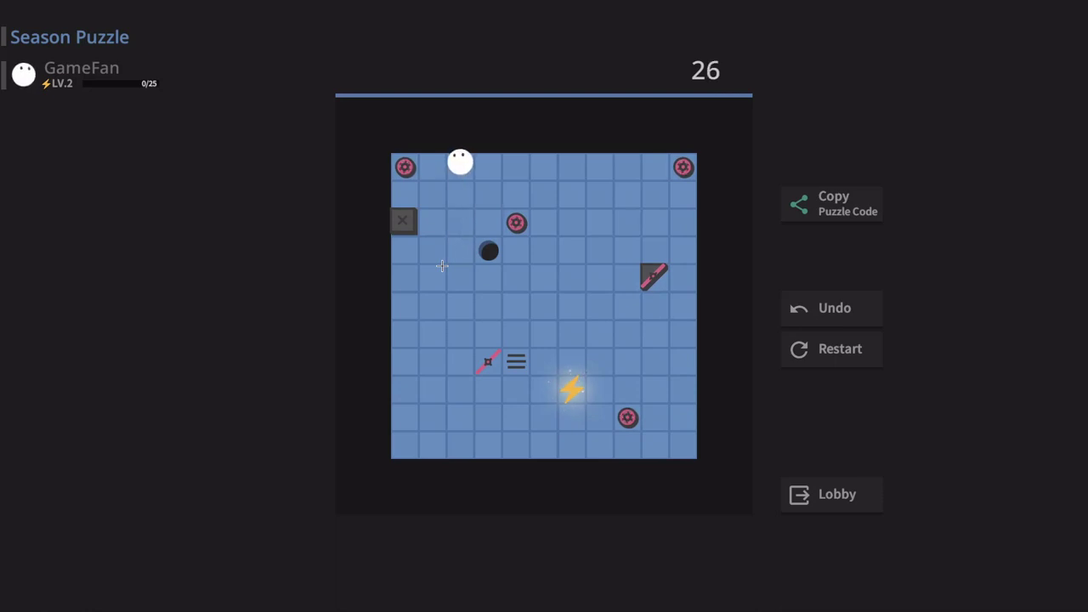
{"action": "key", "text": "Right"}
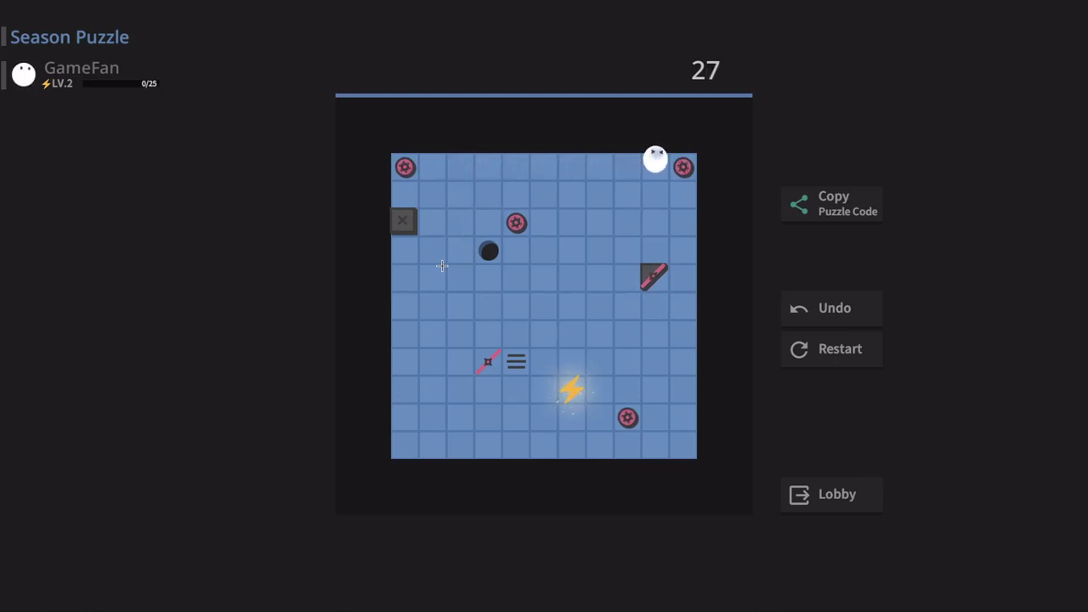
{"action": "key", "text": "Down"}
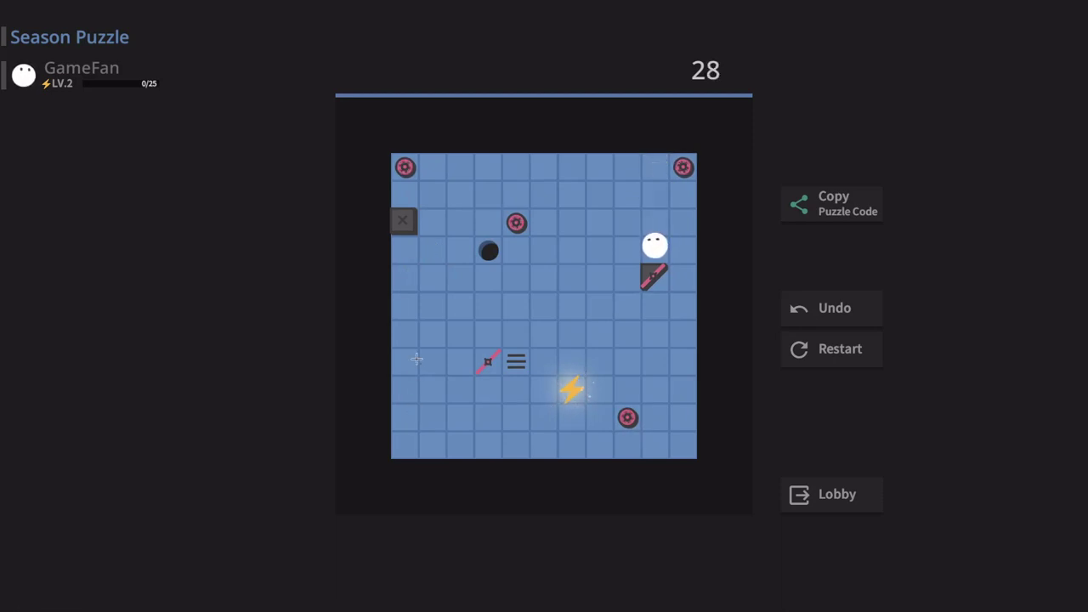
{"action": "key", "text": "Right"}
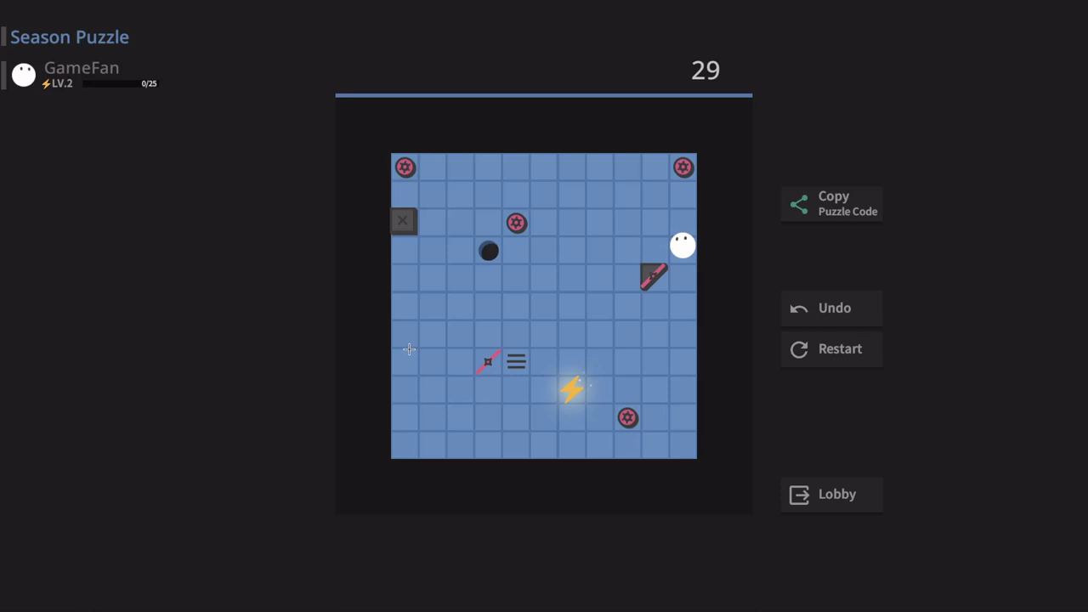
{"action": "key", "text": "Left"}
{"action": "key", "text": "Down"}
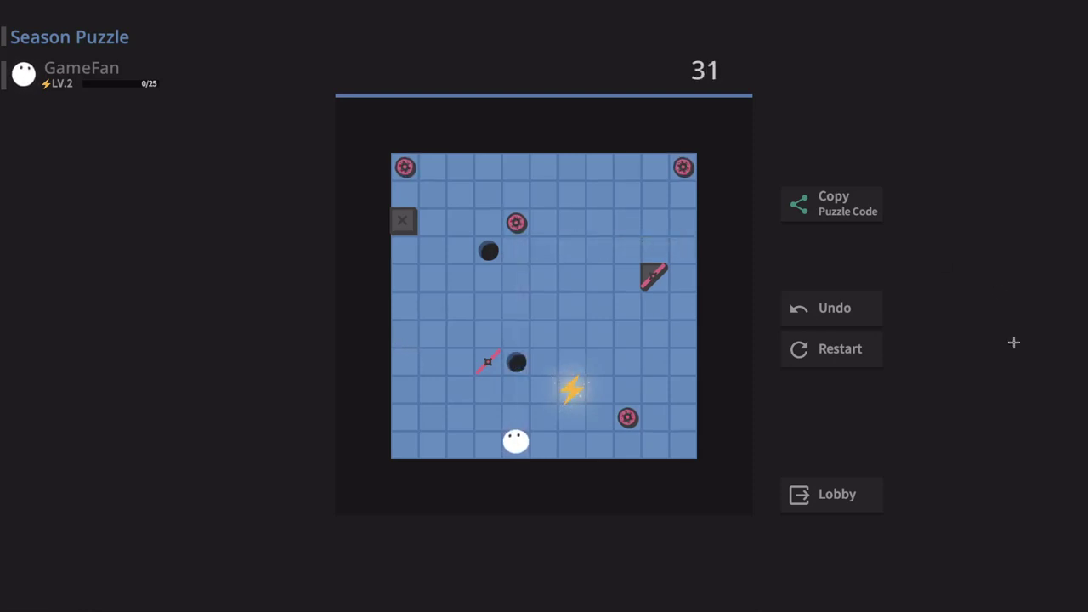
{"action": "key", "text": "Right"}
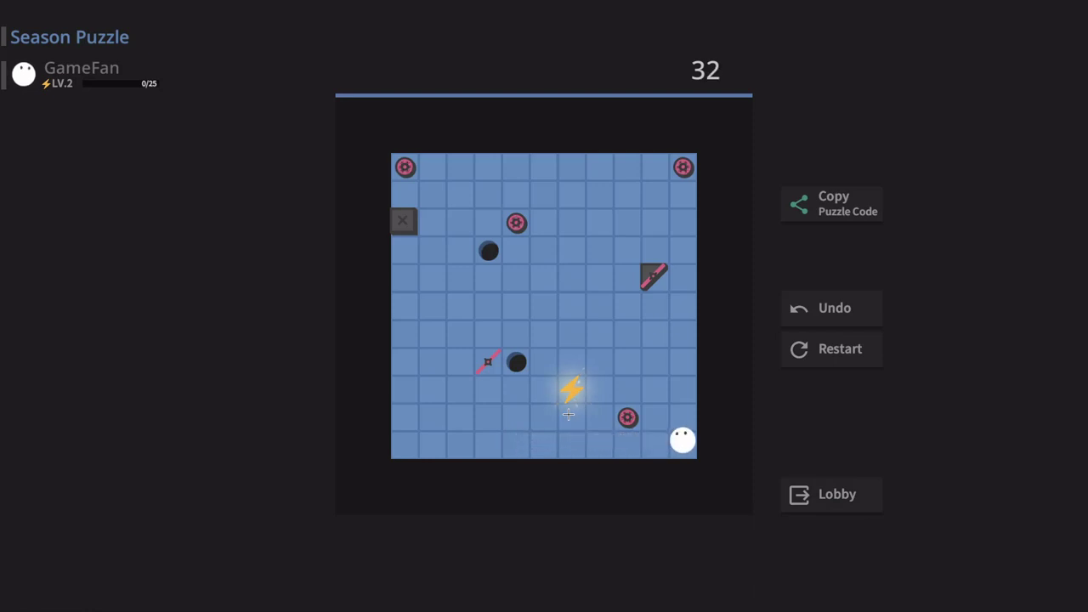
{"action": "left_click", "coordinate": [837, 493]}
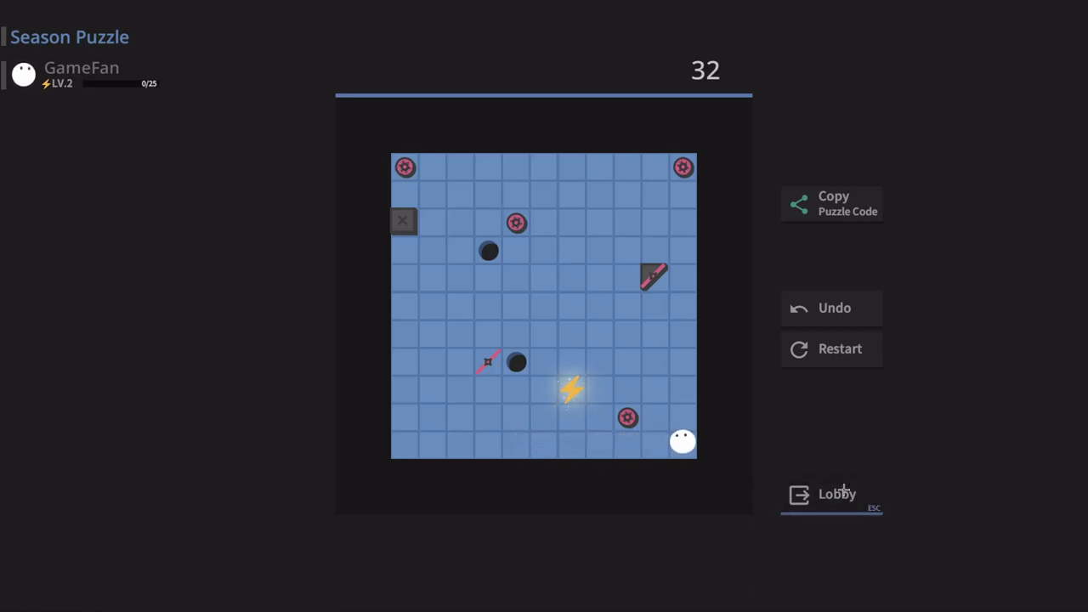
- Open qingyun's shared puzzle and make the first seven moves, pushing a red gear down
{"action": "left_click", "coordinate": [702, 302]}
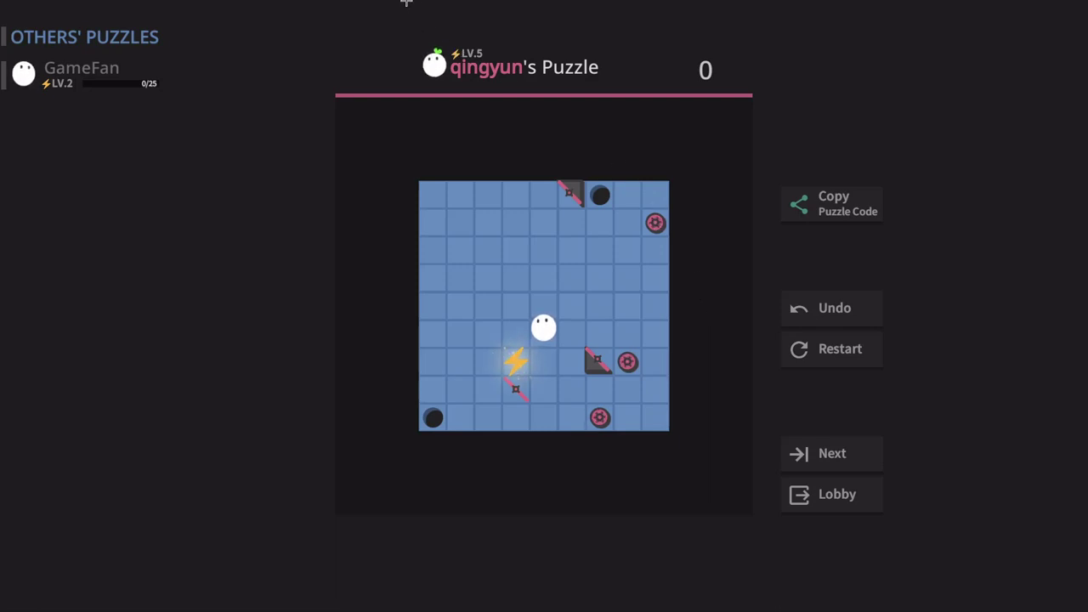
{"action": "key", "text": "Down"}
{"action": "key", "text": "Left"}
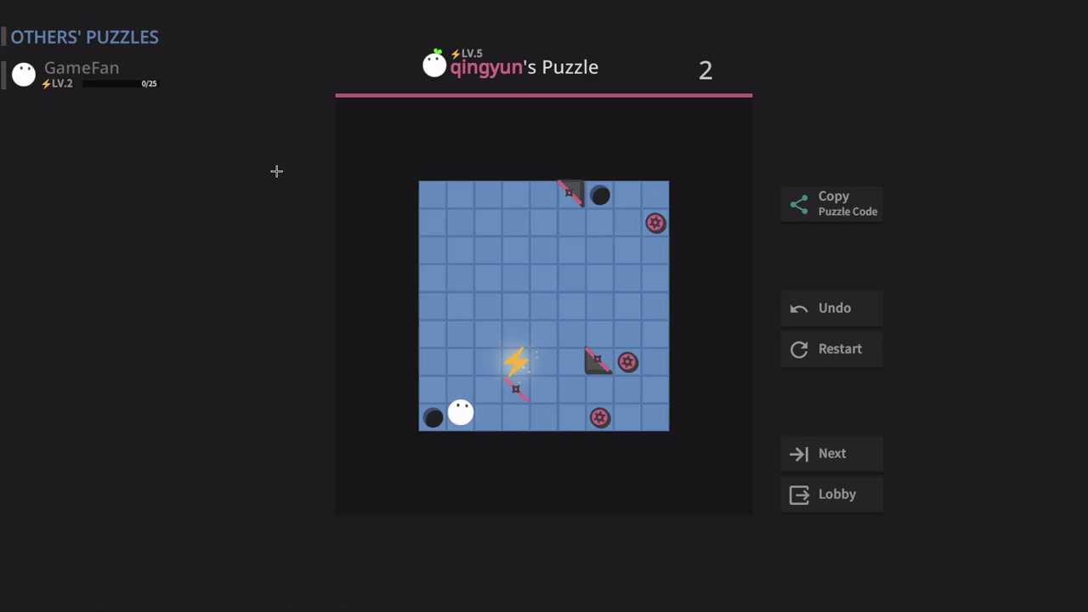
{"action": "key", "text": "Up"}
{"action": "key", "text": "Right"}
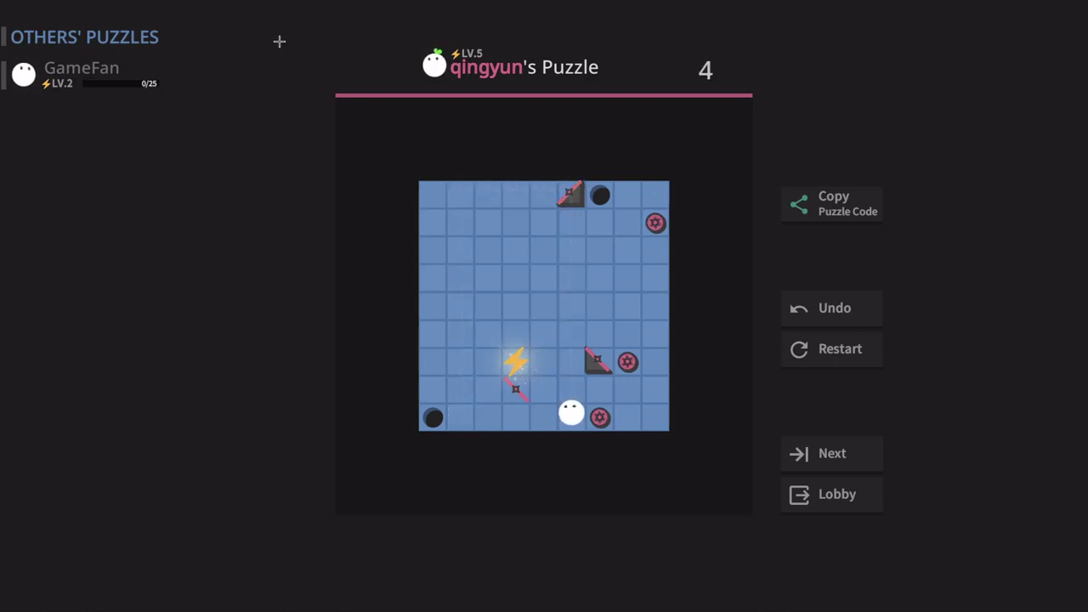
{"action": "key", "text": "Up"}
{"action": "key", "text": "Right"}
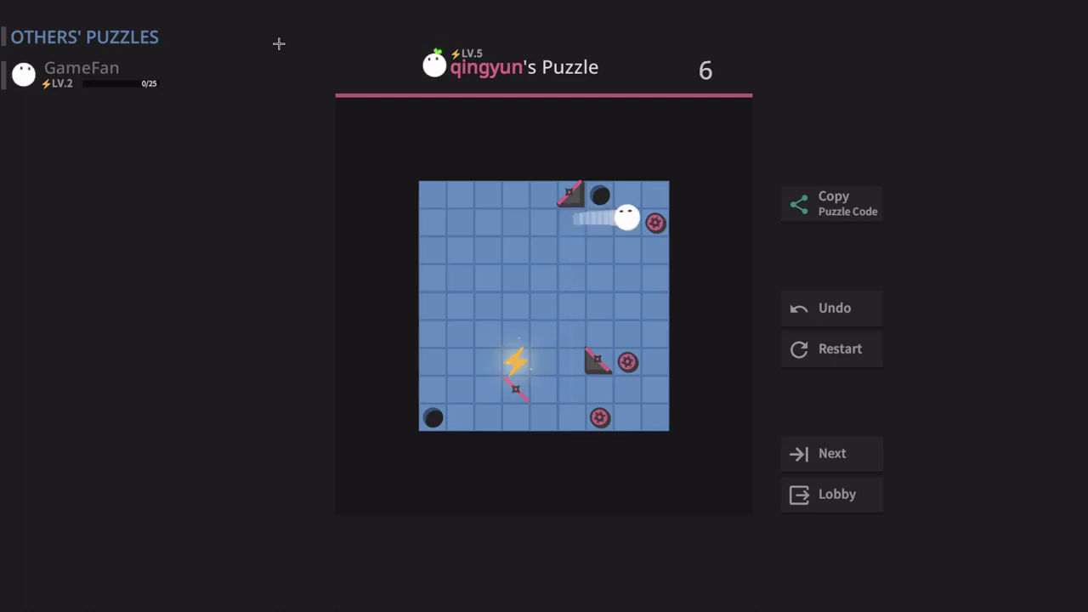
{"action": "key", "text": "Down"}
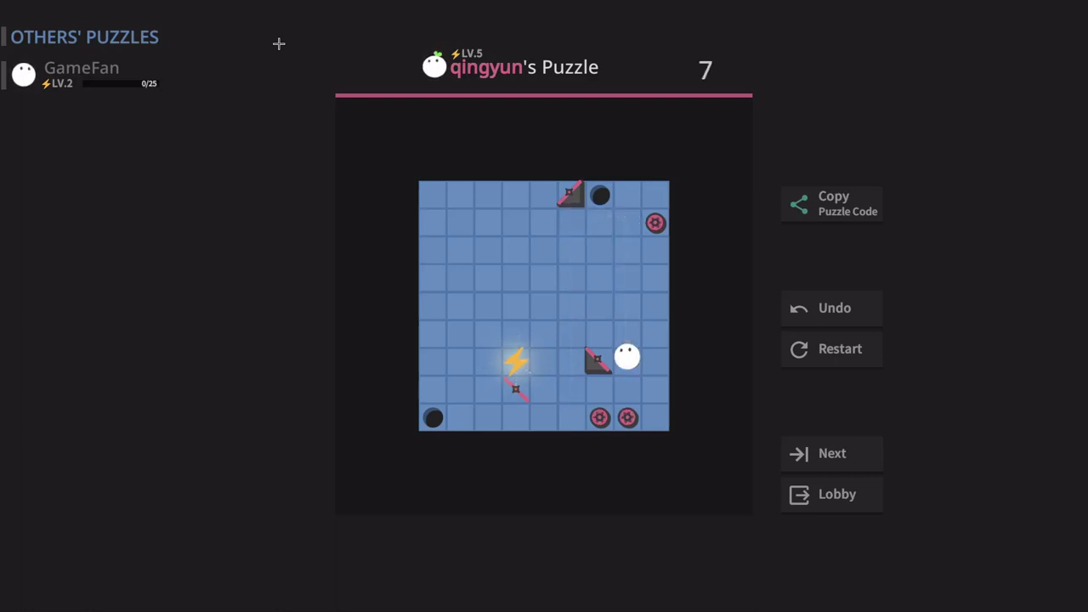
- Continue to 14 moves, pushing a gear into the top-right corner
{"action": "key", "text": "Left"}
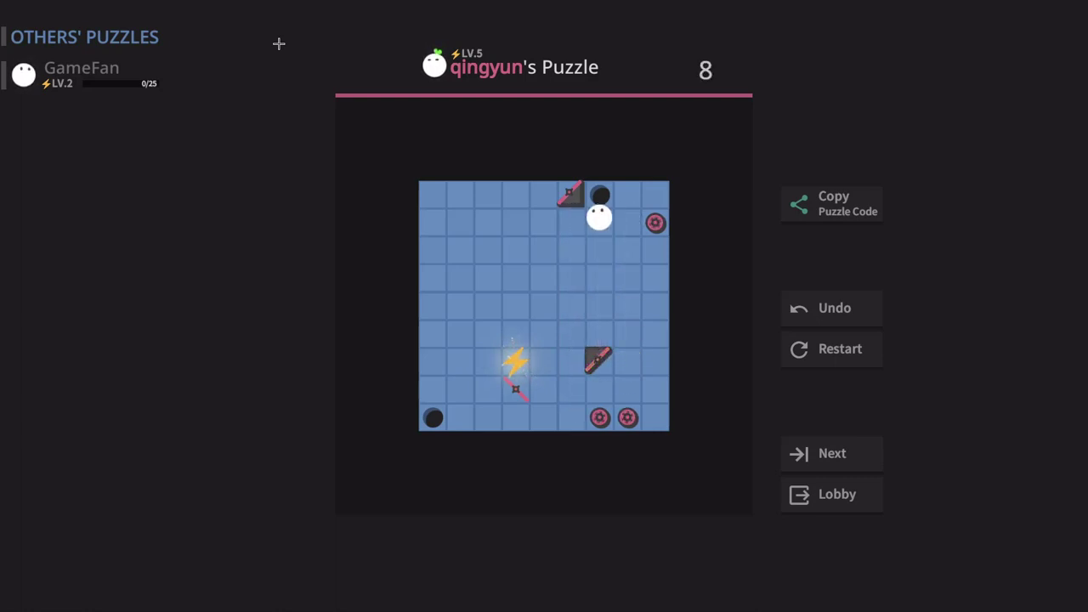
{"action": "key", "text": "Left"}
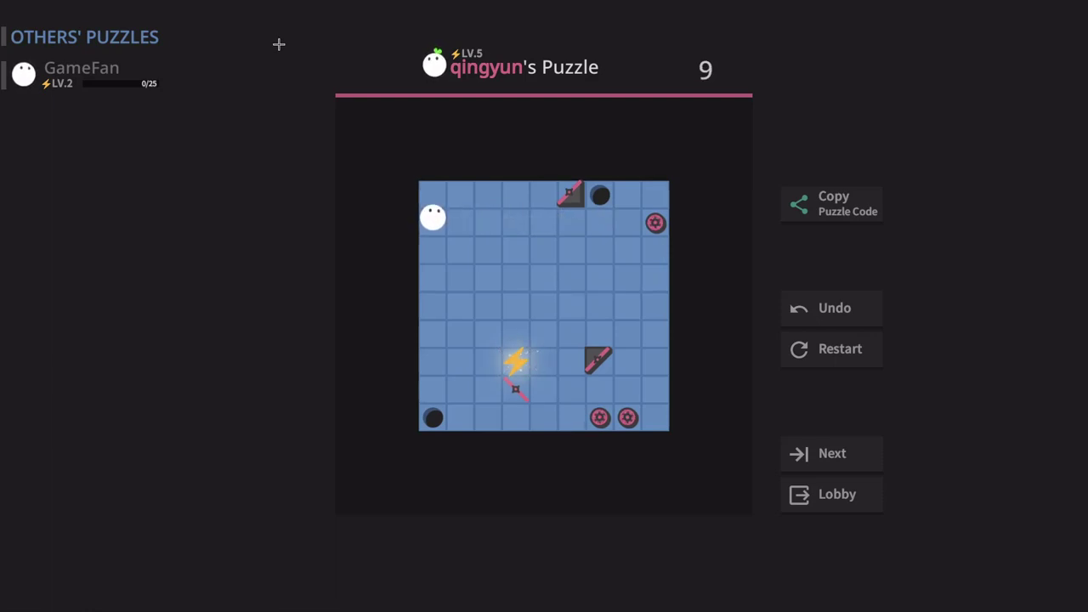
{"action": "key", "text": "Down"}
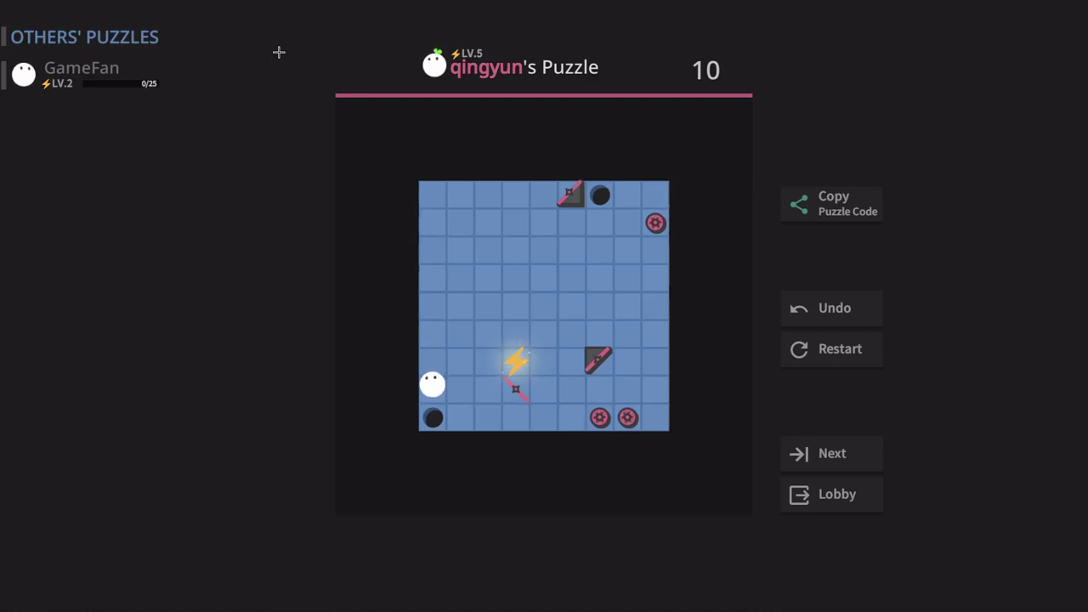
{"action": "key", "text": "Right"}
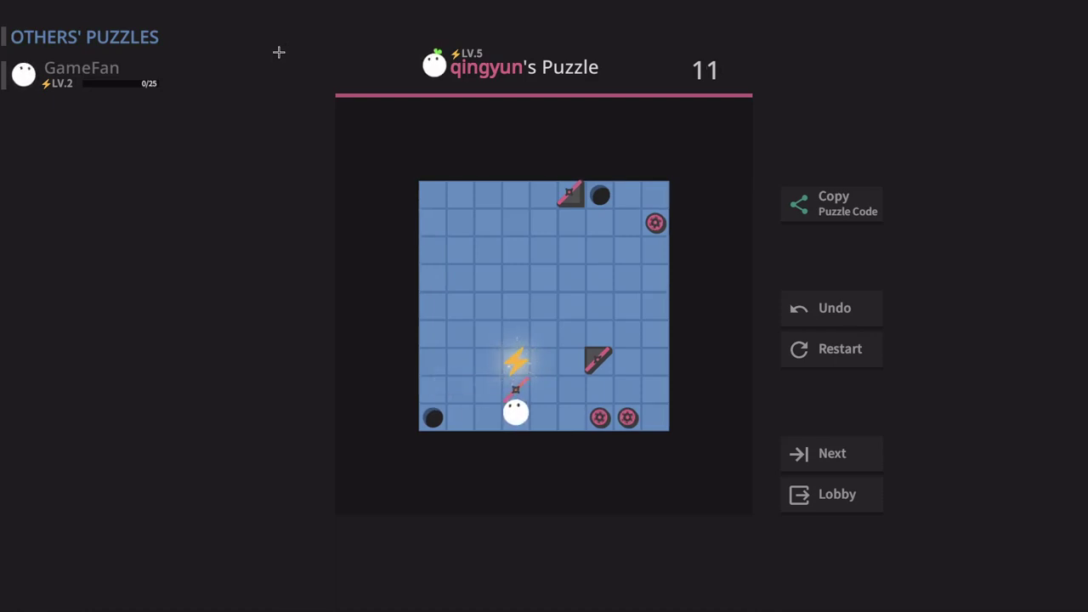
{"action": "key", "text": "Up"}
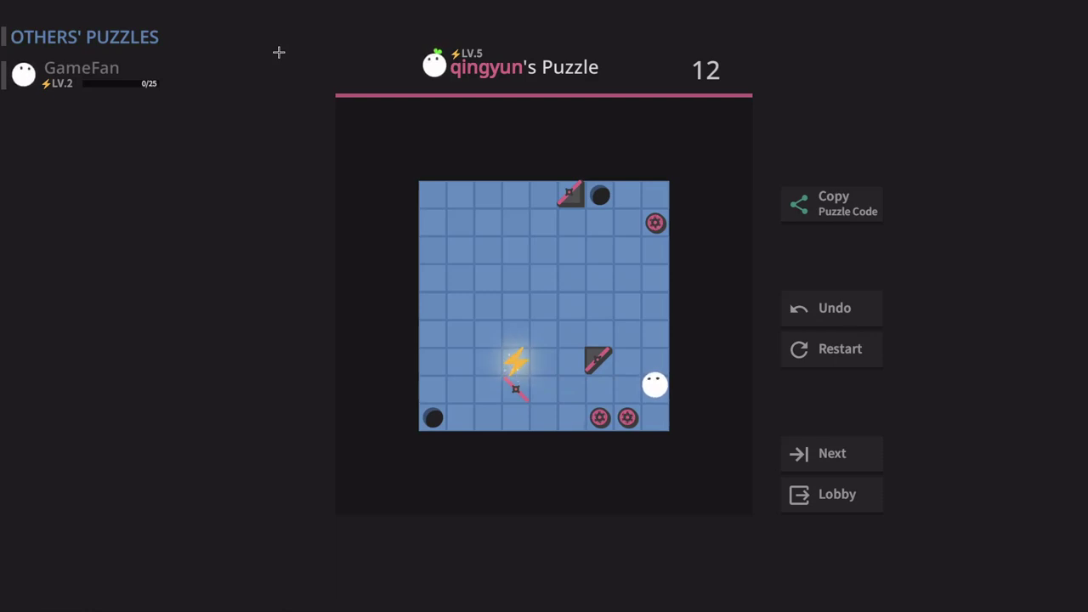
{"action": "key", "text": "Down"}
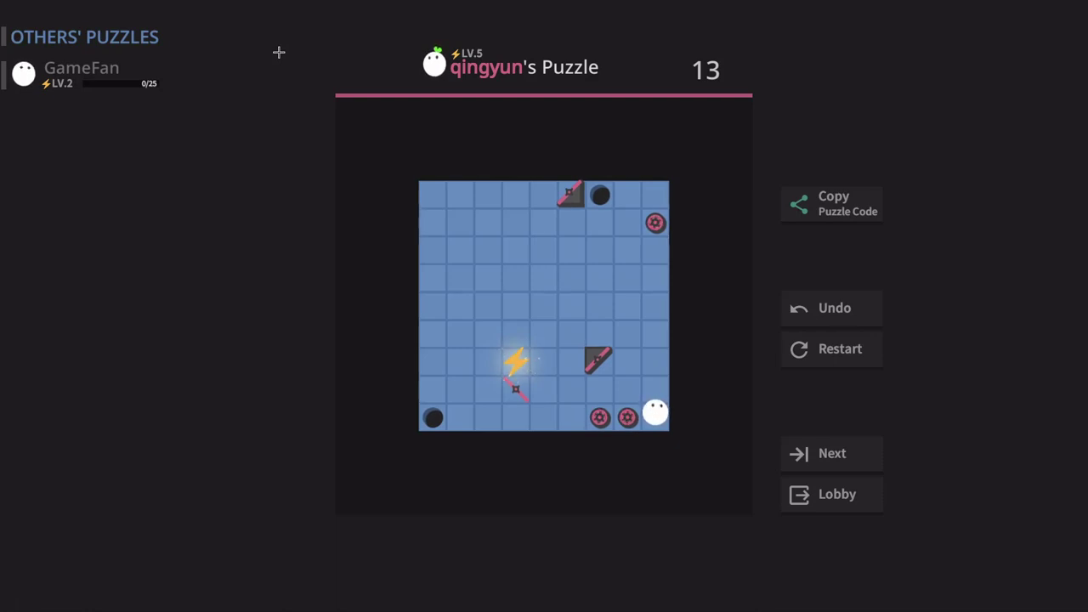
{"action": "key", "text": "Up"}
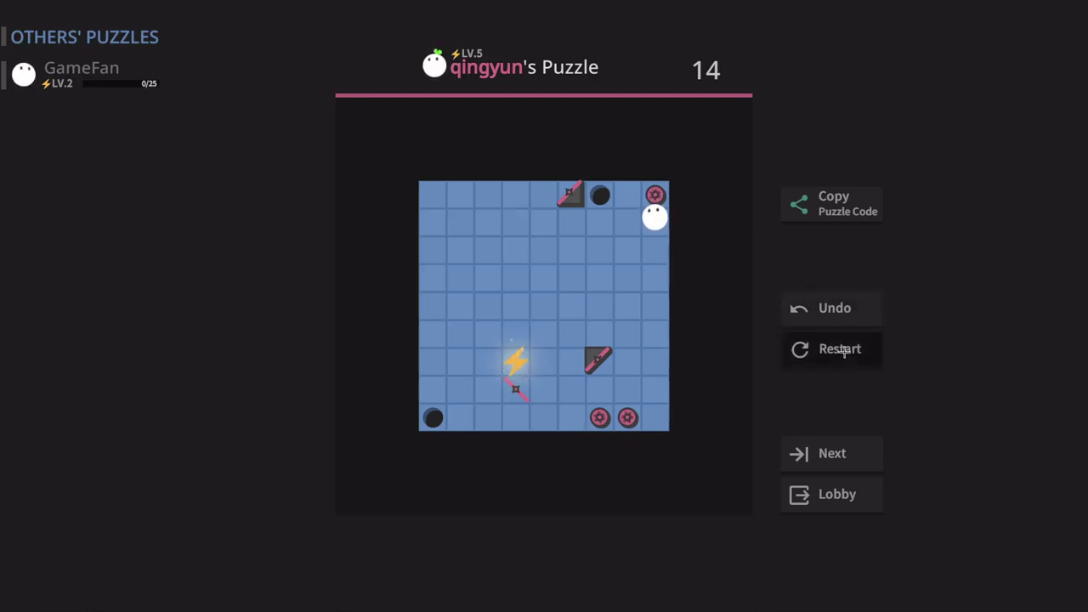
- Restart qingyun's puzzle and make the first eight moves of a new attempt
{"action": "left_click", "coordinate": [841, 348]}
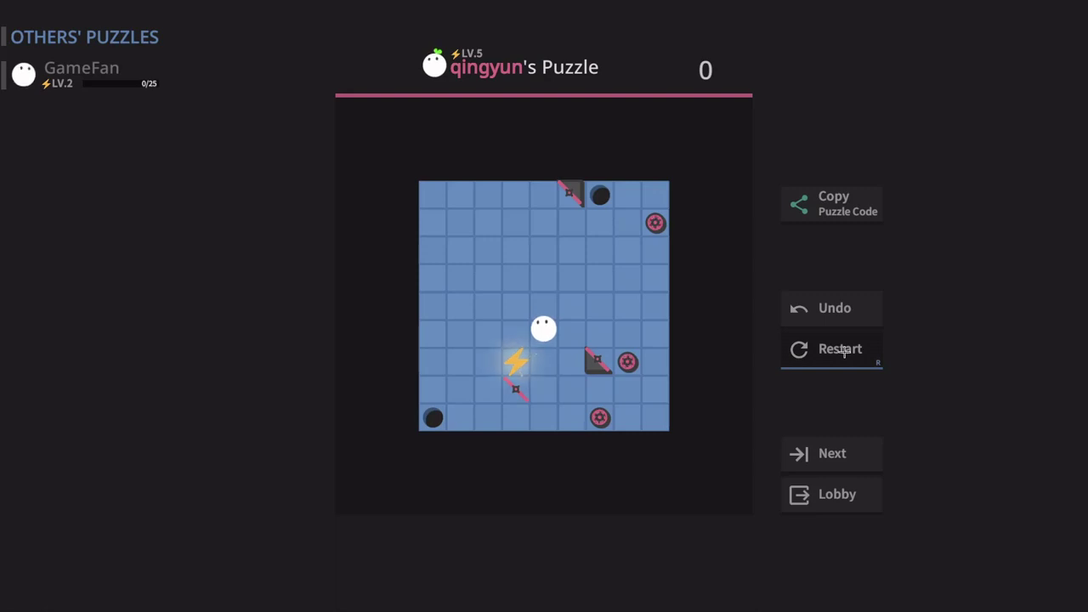
{"action": "key", "text": "Up"}
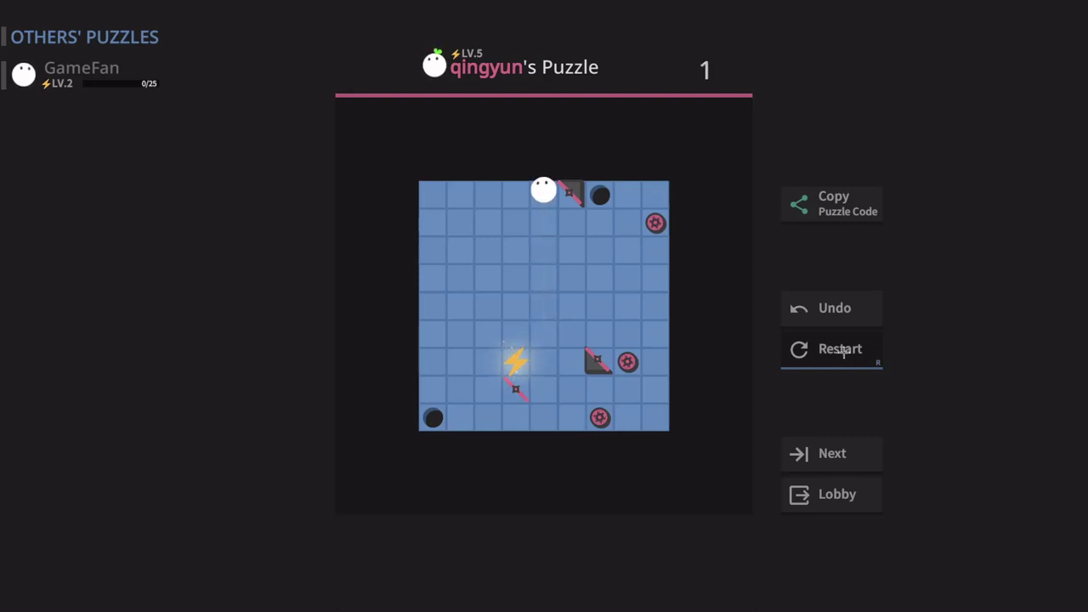
{"action": "key", "text": "Left"}
{"action": "key", "text": "Right"}
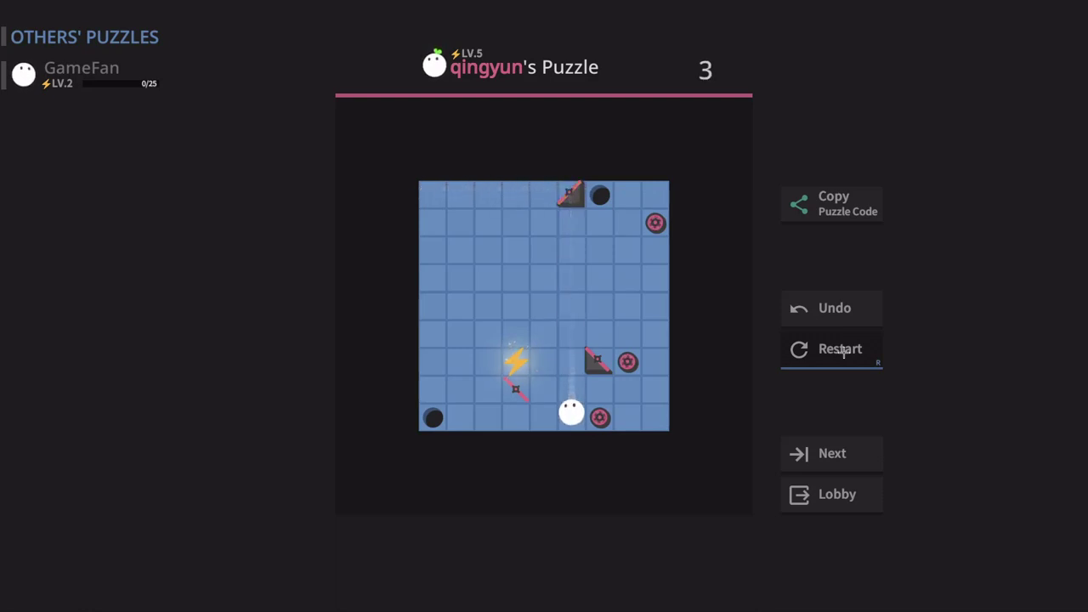
{"action": "key", "text": "Left"}
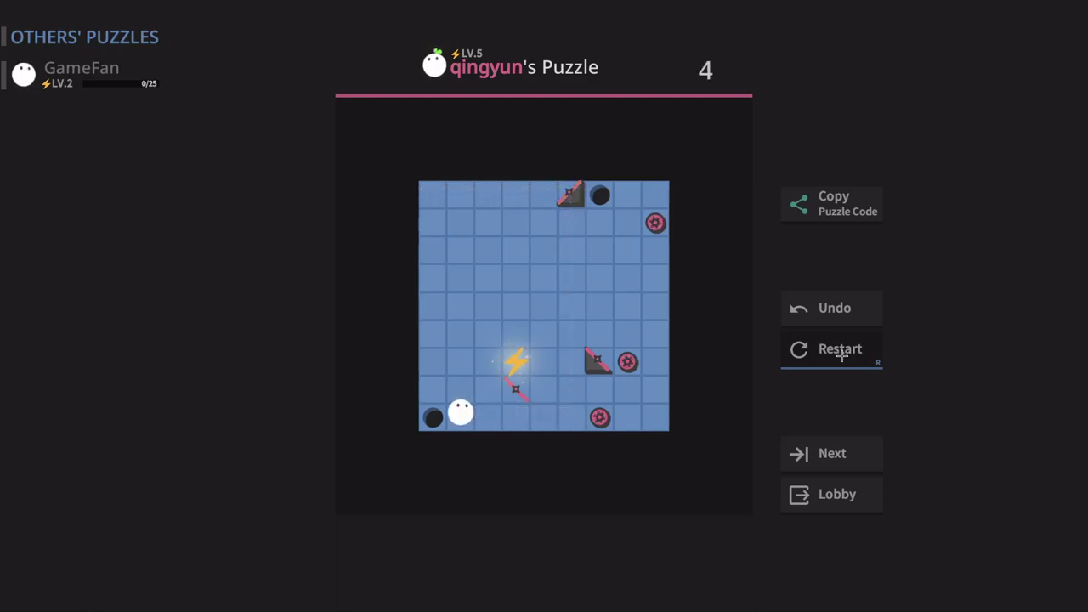
{"action": "key", "text": "Up"}
{"action": "key", "text": "Right"}
{"action": "key", "text": "Down"}
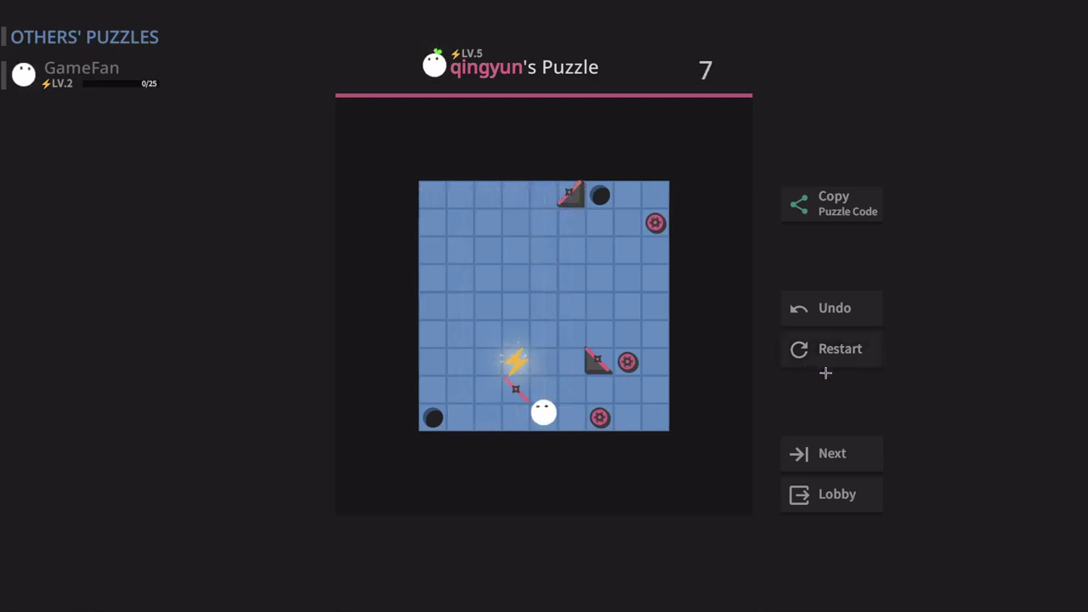
{"action": "key", "text": "Left"}
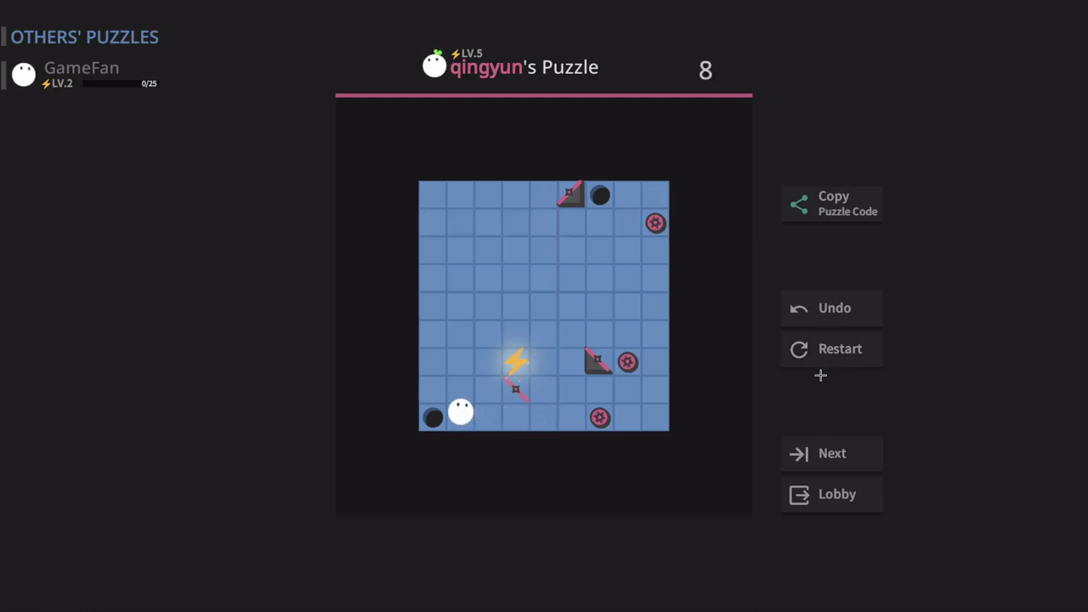
- Continue to 17 moves, pushing a second gear up to the top row
{"action": "key", "text": "Up"}
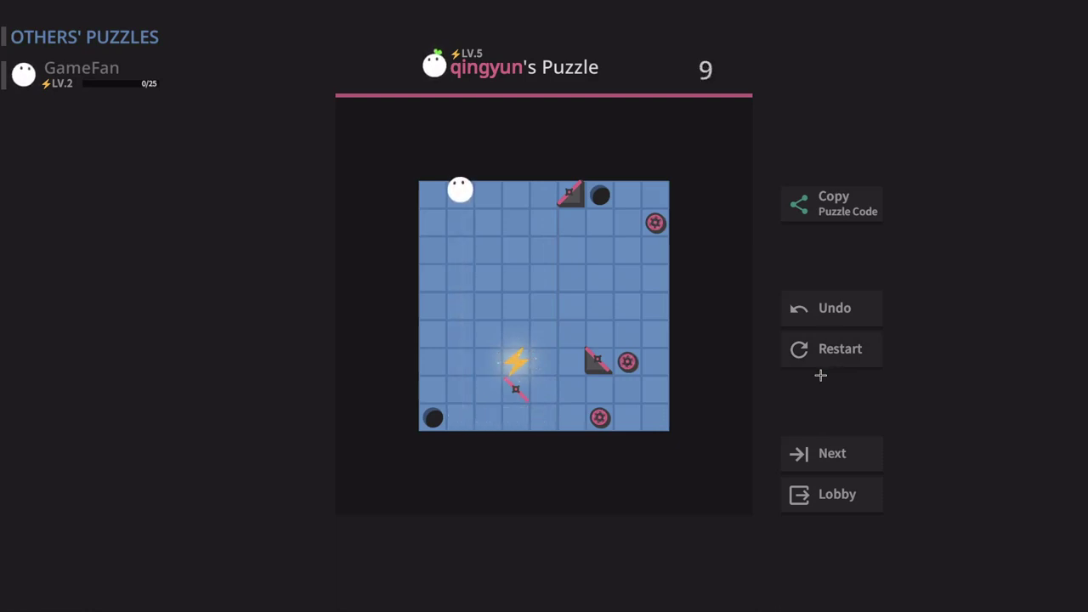
{"action": "key", "text": "Right"}
{"action": "key", "text": "Left"}
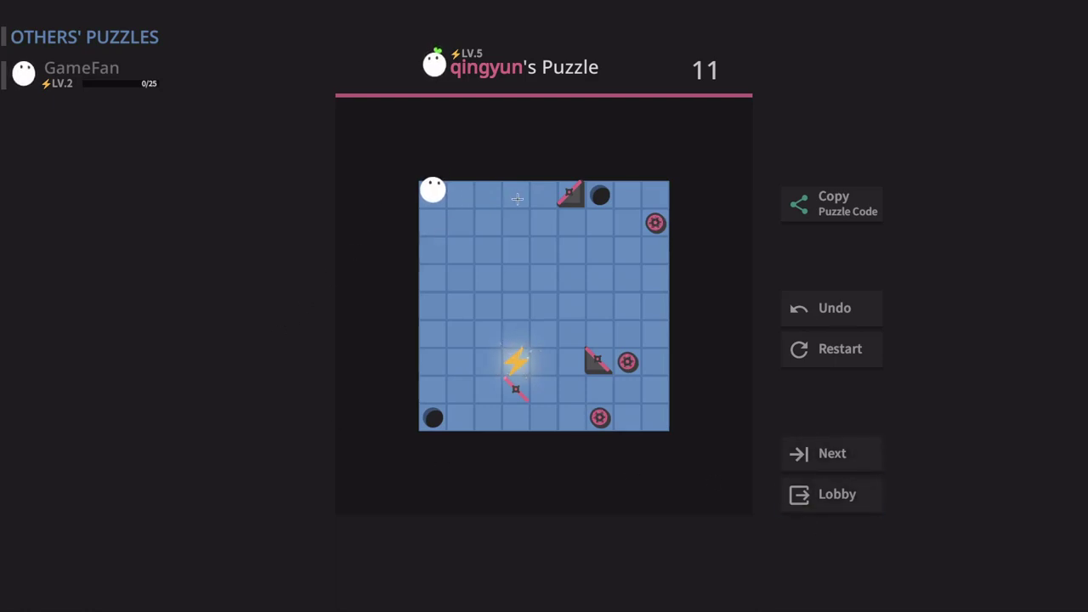
{"action": "key", "text": "Right"}
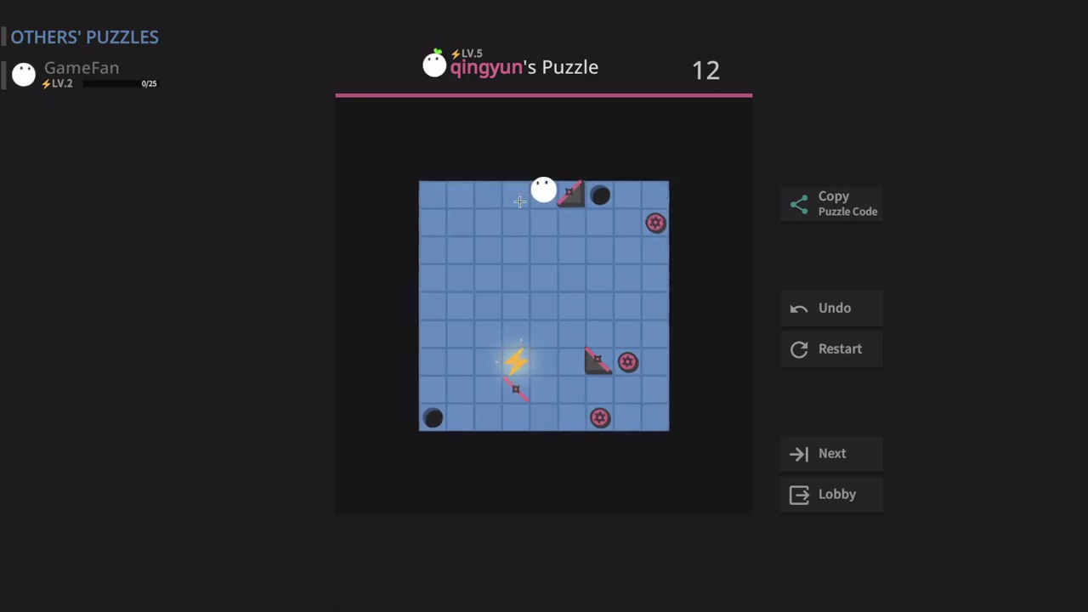
{"action": "key", "text": "Down"}
{"action": "key", "text": "Right"}
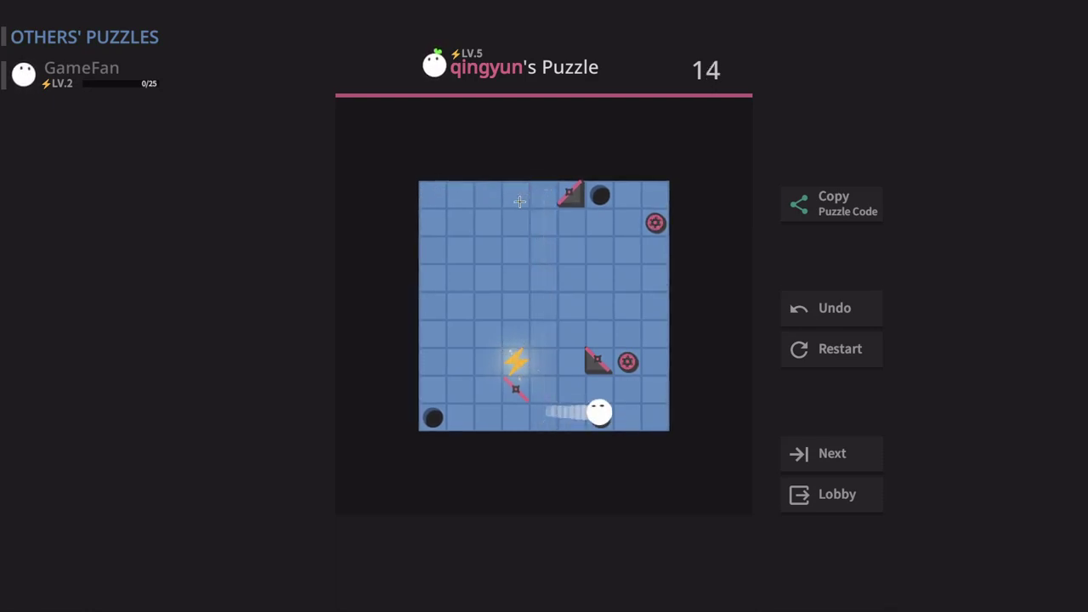
{"action": "key", "text": "Right"}
{"action": "key", "text": "Up"}
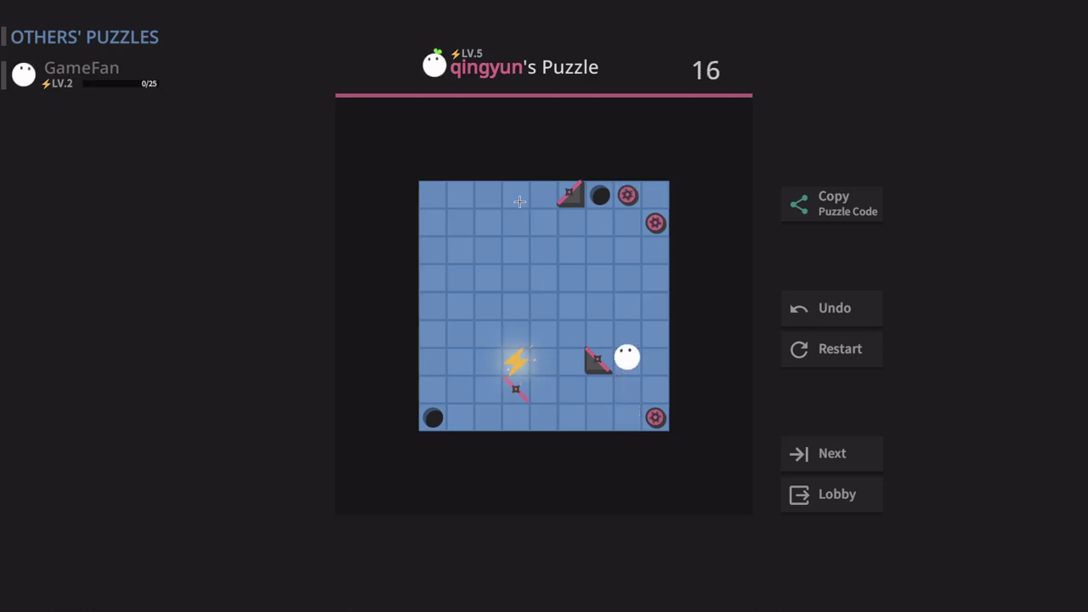
{"action": "key", "text": "Up"}
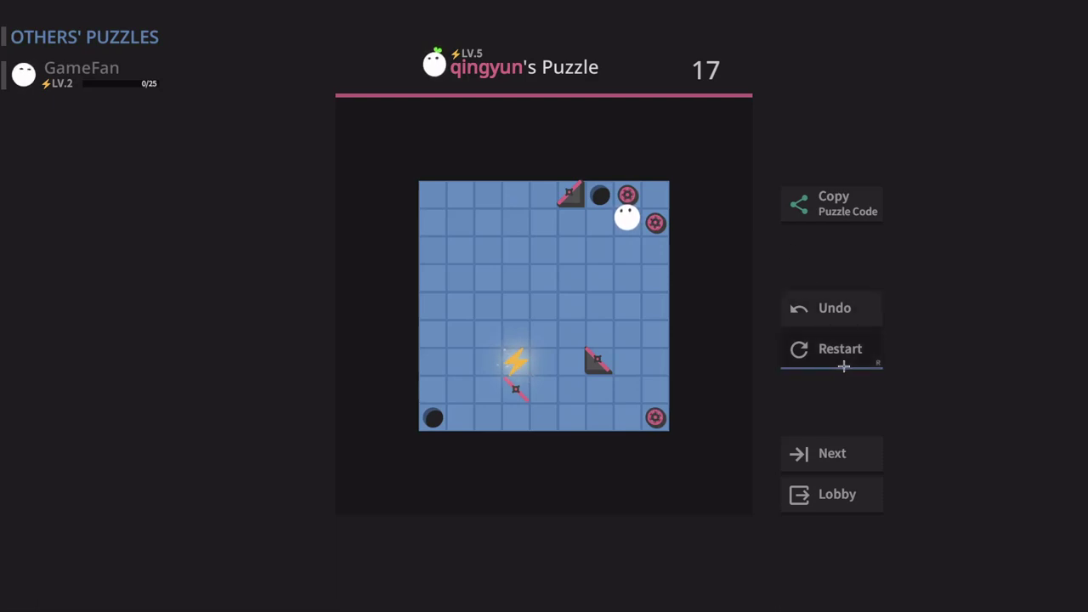
- Restart and solve in 6 moves: right, up, down, left, up, left onto the lightning tile
{"action": "left_click", "coordinate": [837, 350]}
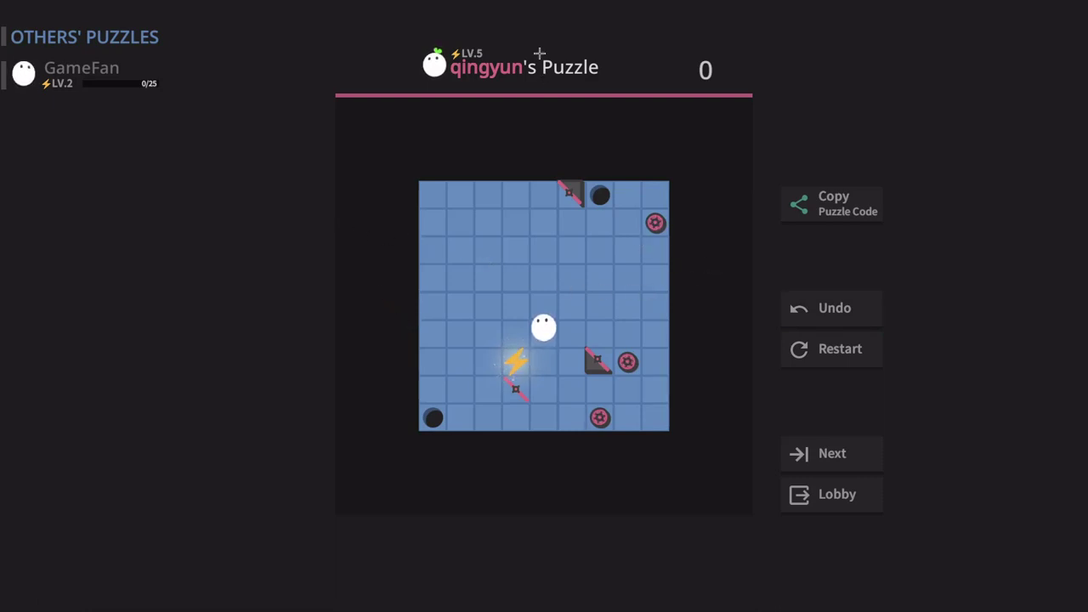
{"action": "key", "text": "Right"}
{"action": "key", "text": "Up"}
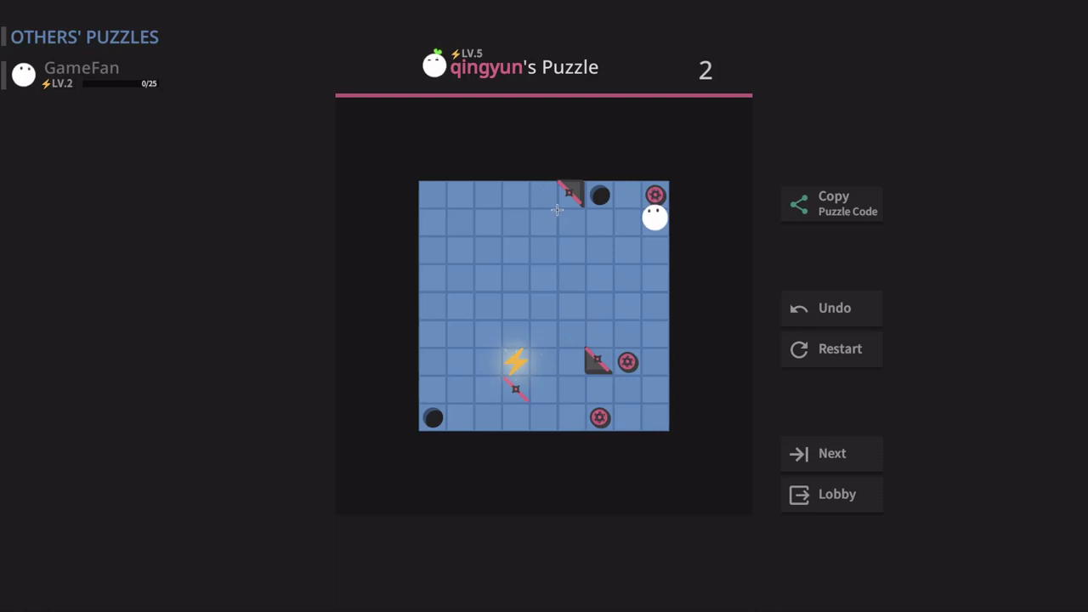
{"action": "key", "text": "Down"}
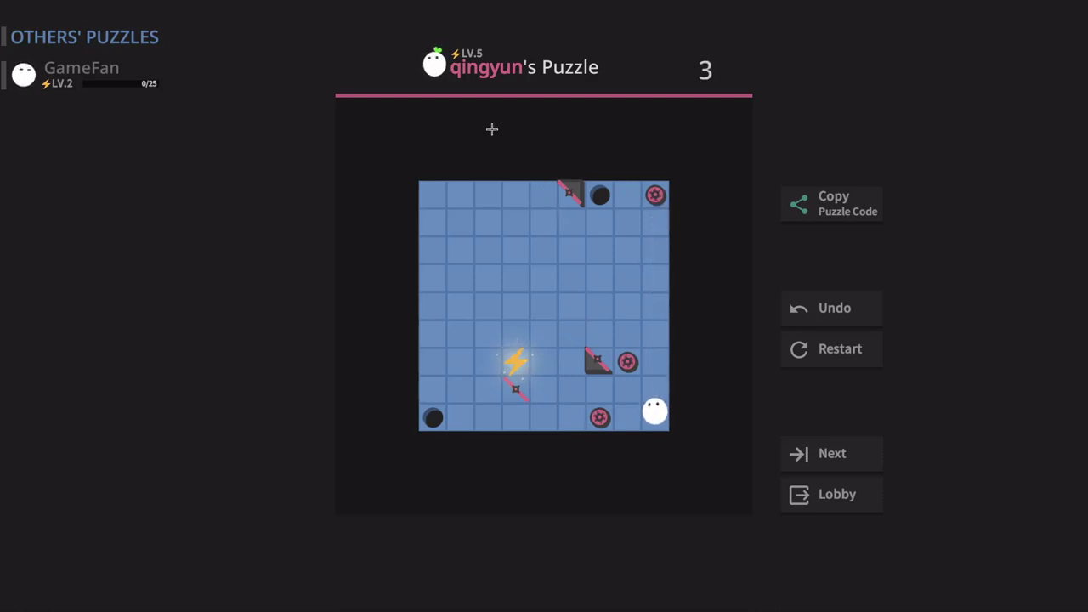
{"action": "key", "text": "Left"}
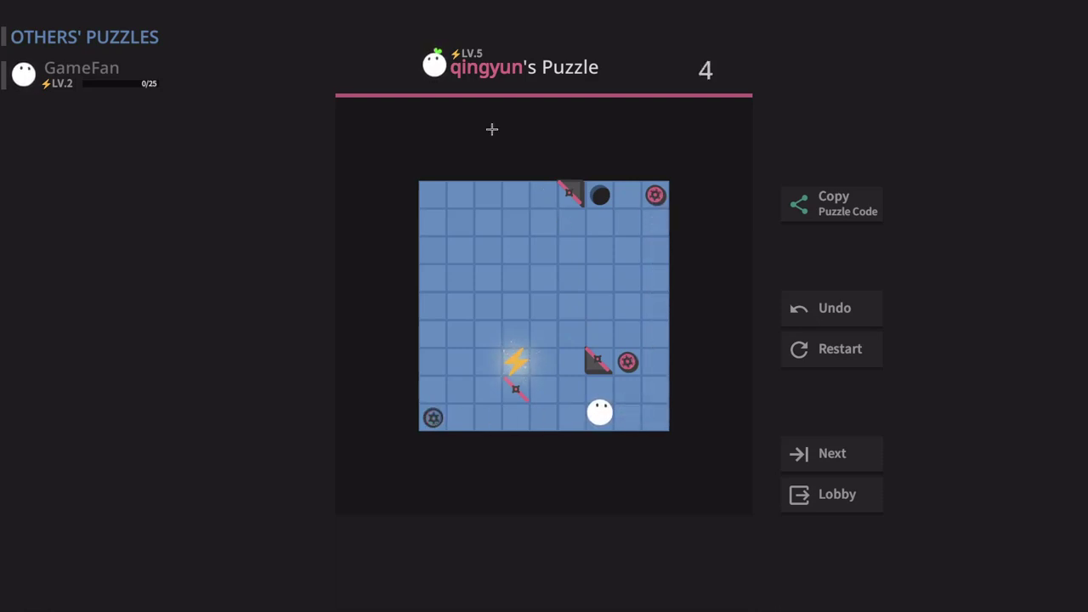
{"action": "key", "text": "Up"}
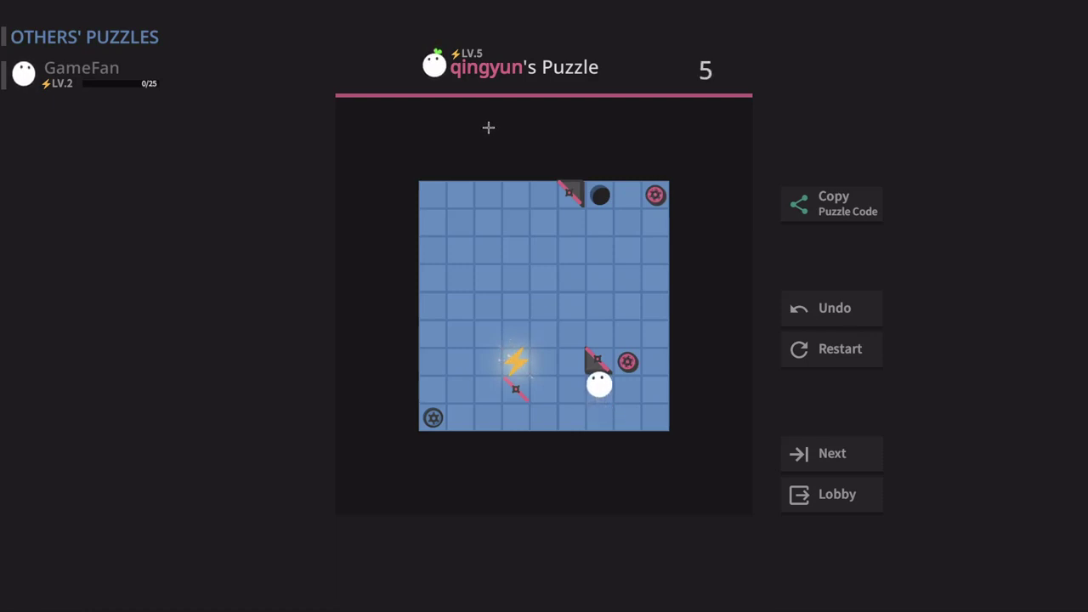
{"action": "key", "text": "Left"}
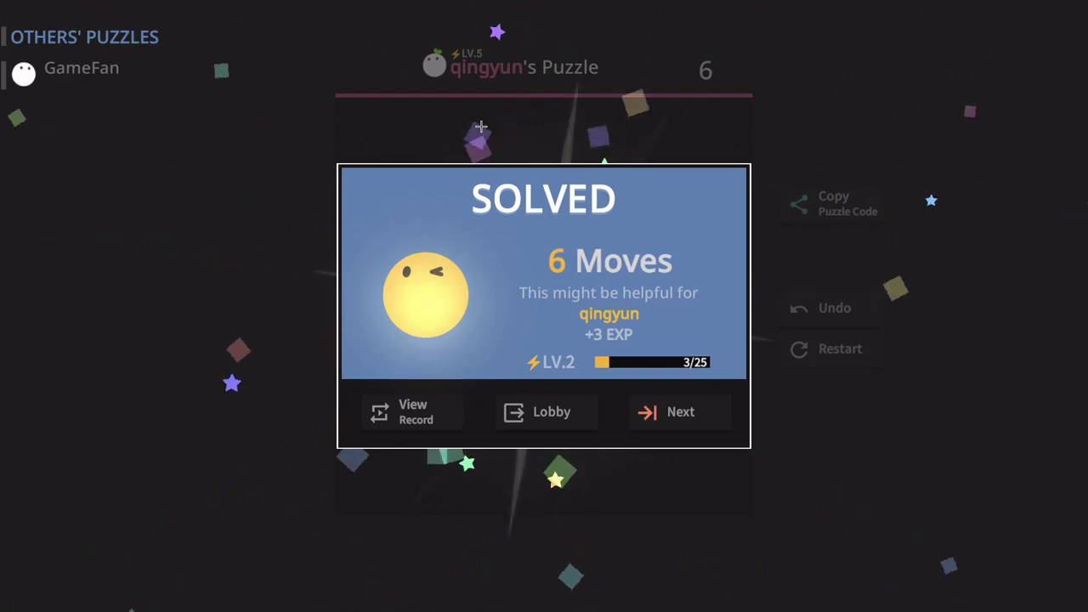
- Check the tier guide, then open the replay comparing the 6-move and 24-move solutions
{"action": "left_click", "coordinate": [82, 68]}
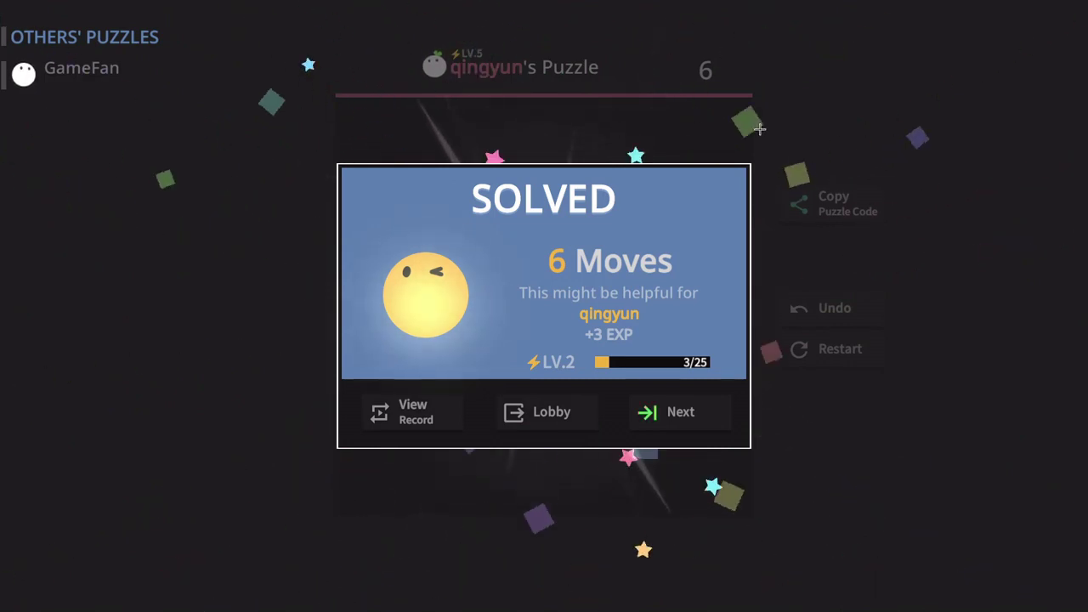
{"action": "key", "text": "Return"}
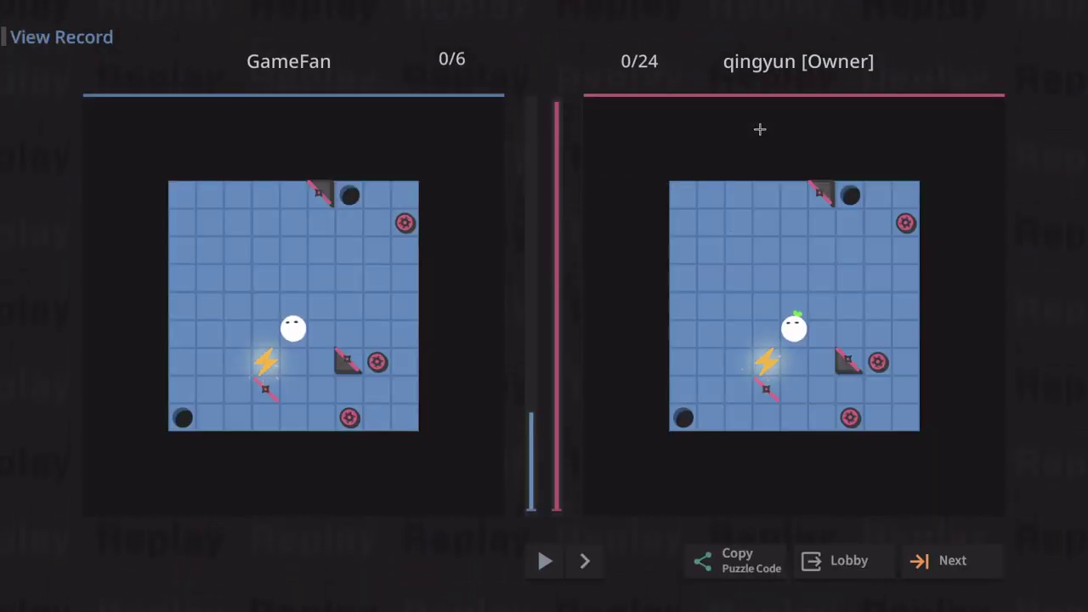
- Play the replay through, then load virual_octopus's SOS puzzle
{"action": "key", "text": "space"}
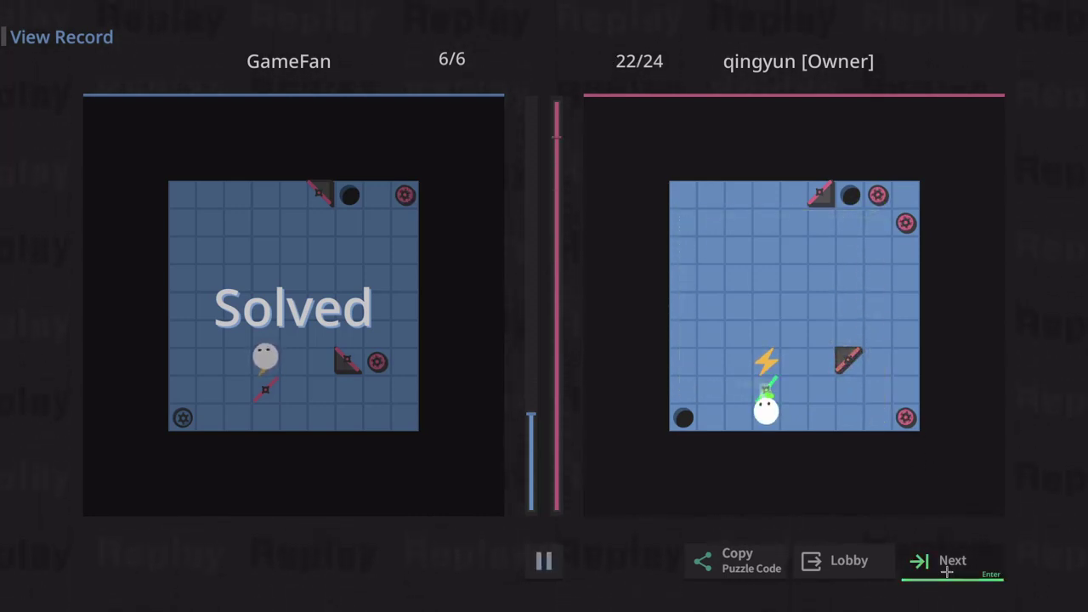
{"action": "left_click", "coordinate": [927, 578]}
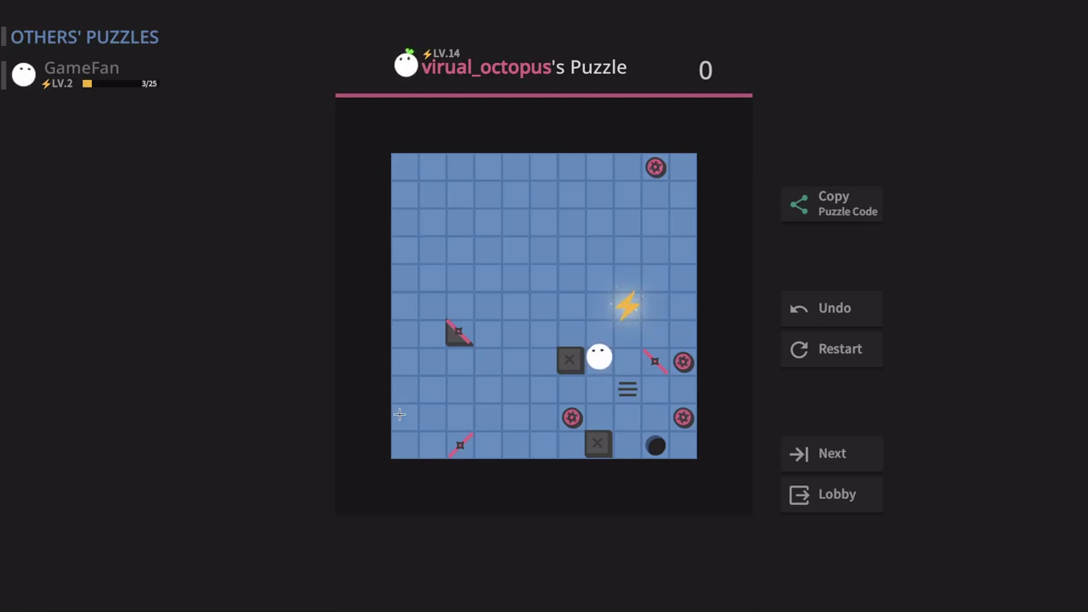
{"action": "key", "text": "Up"}
{"action": "key", "text": "Left"}
{"action": "key", "text": "Down"}
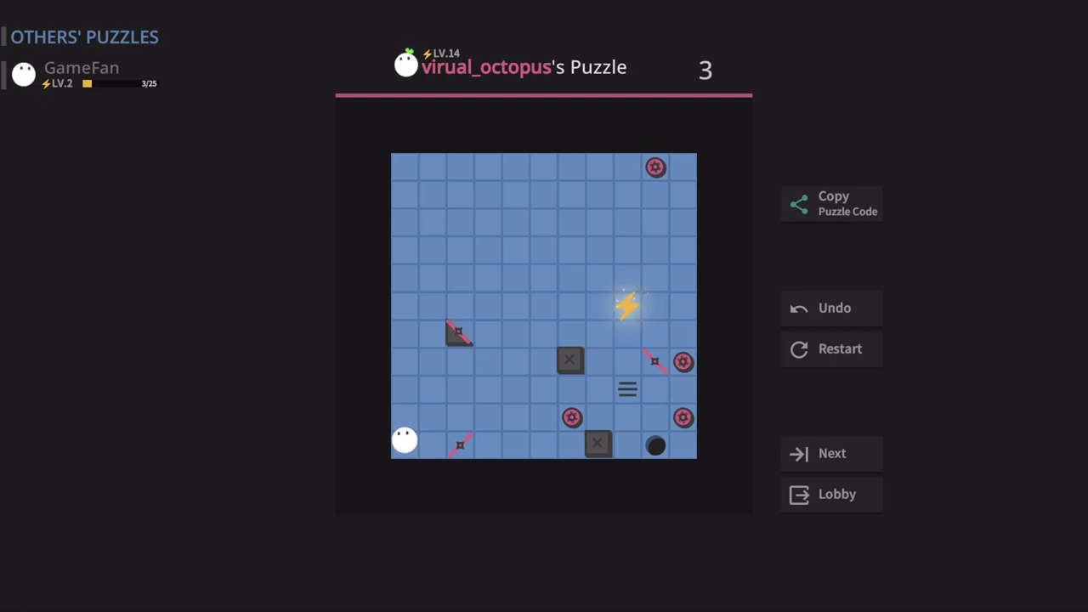
{"action": "left_click", "coordinate": [829, 344]}
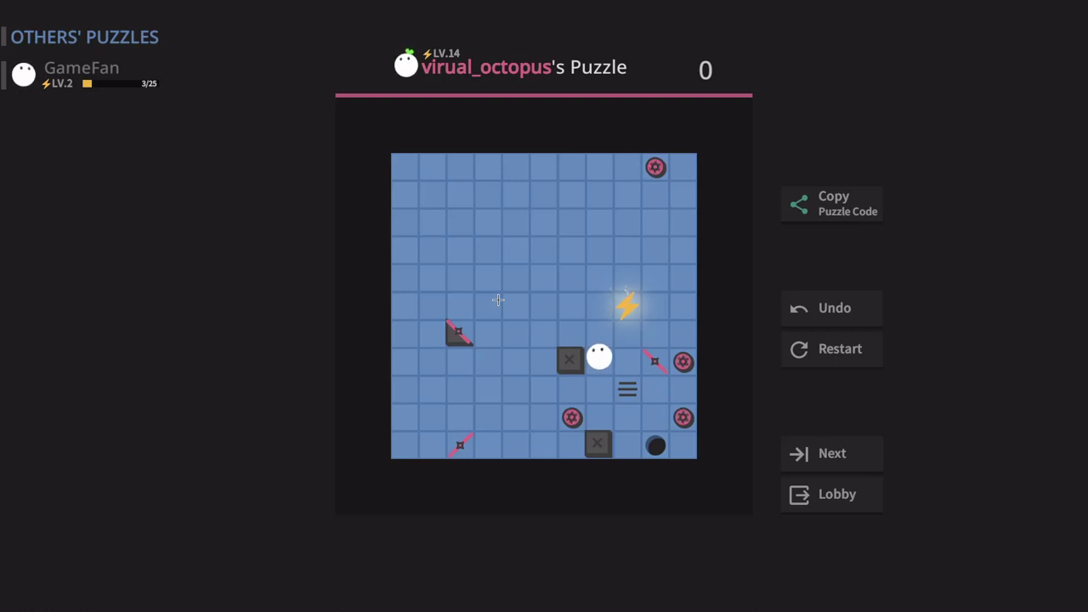
- Slide the character up, right, down, then left into the ramp, twice over
{"action": "key", "text": "Up"}
{"action": "key", "text": "Right"}
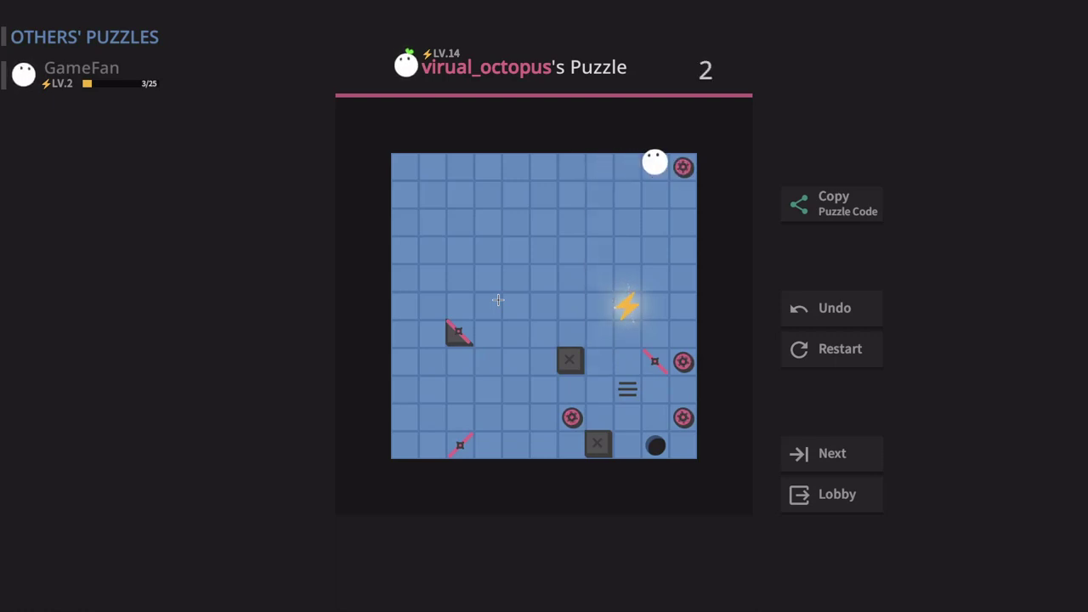
{"action": "key", "text": "Down"}
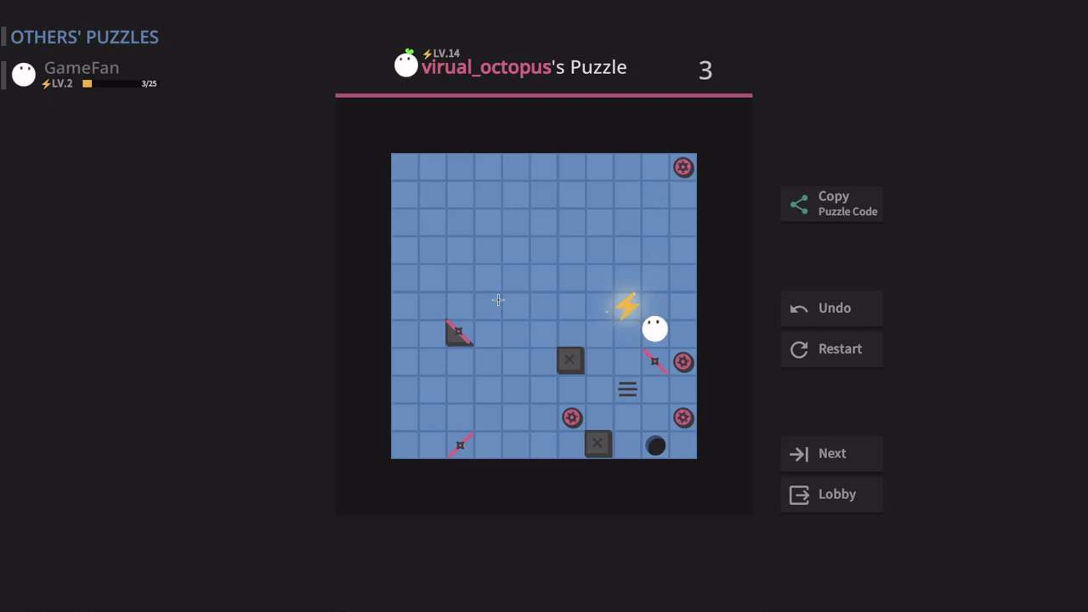
{"action": "key", "text": "Left"}
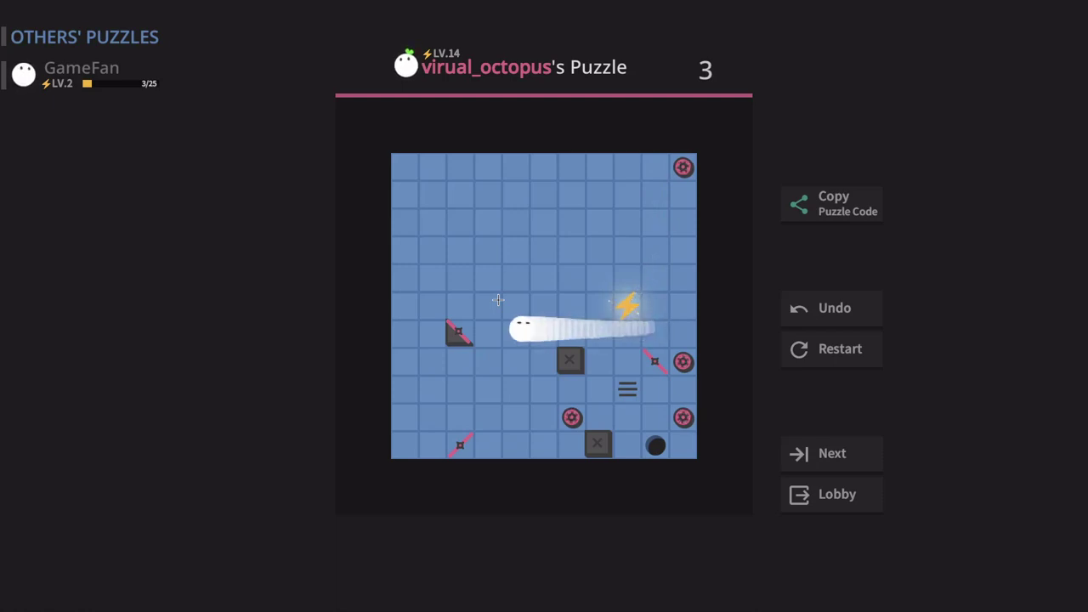
{"action": "key", "text": "Right"}
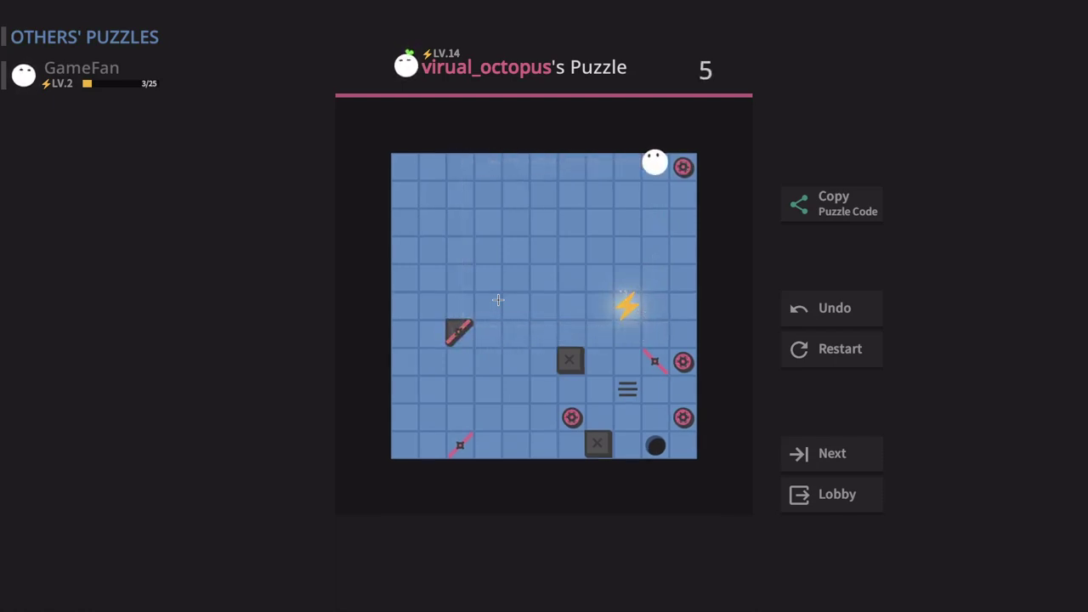
{"action": "key", "text": "Down"}
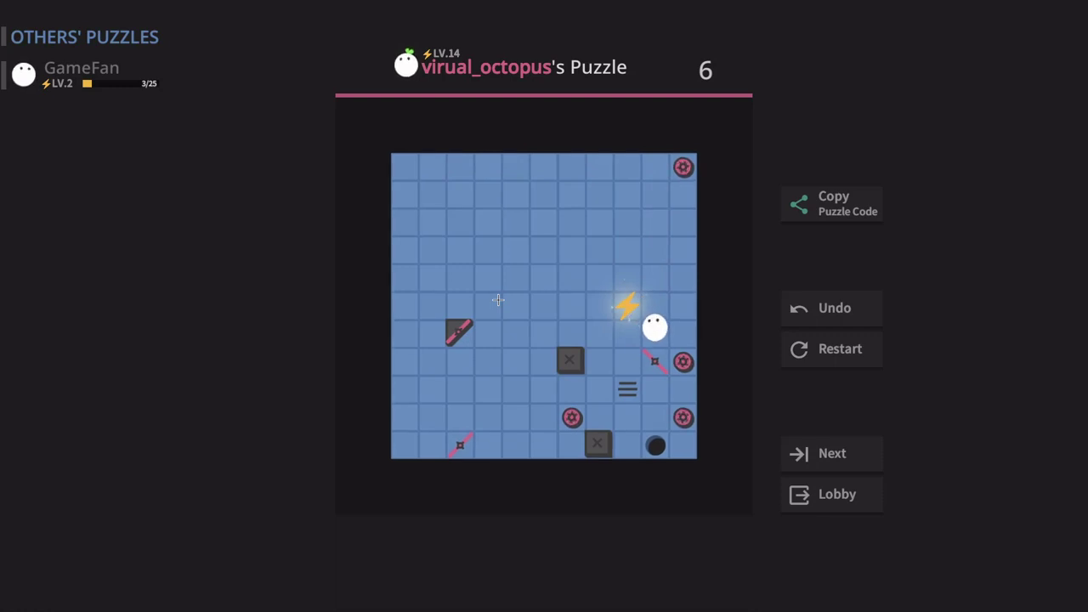
{"action": "key", "text": "Left"}
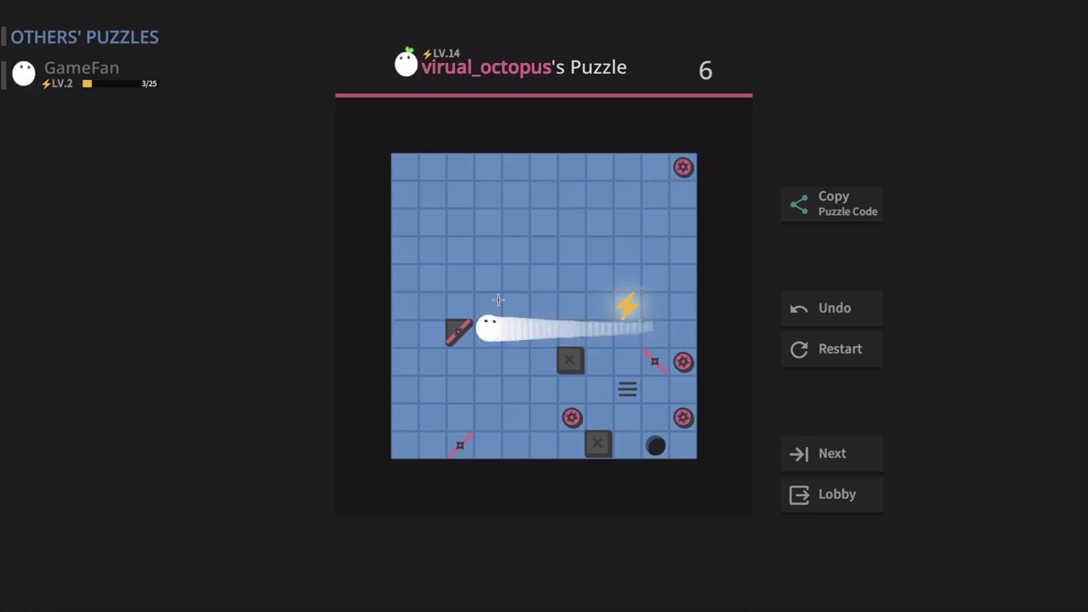
- Circle the character along the top row, around the left edge, and down the right edge
{"action": "key", "text": "Up"}
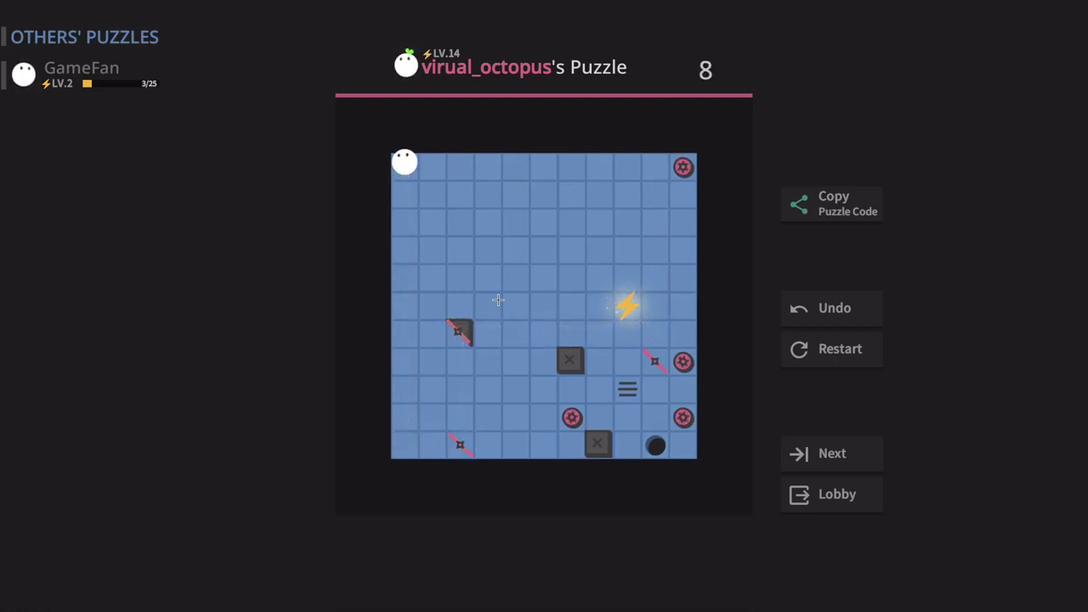
{"action": "key", "text": "Right"}
{"action": "key", "text": "Down"}
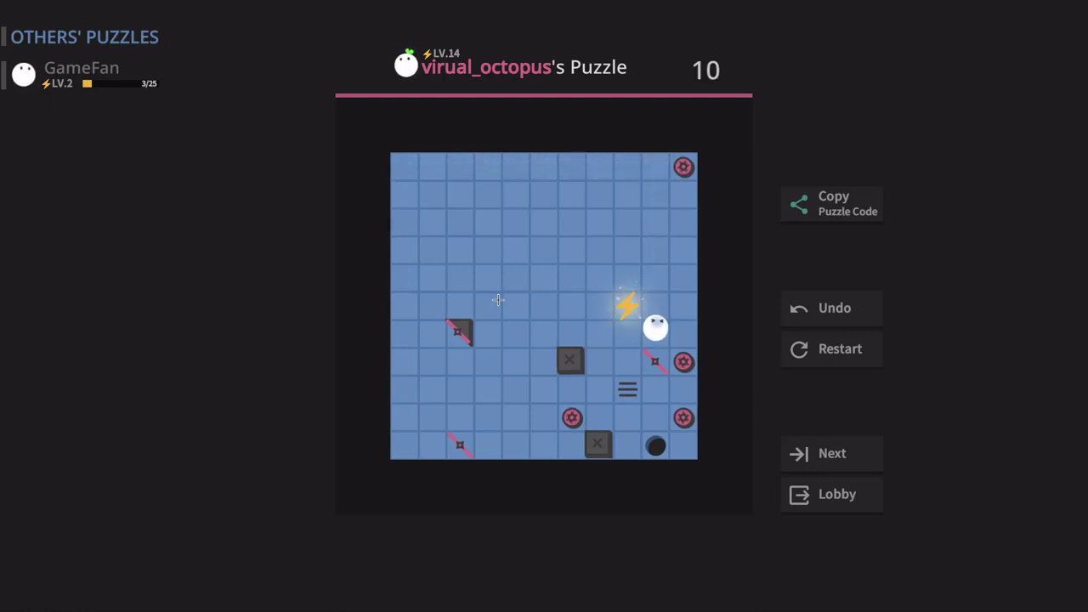
{"action": "key", "text": "Left"}
{"action": "key", "text": "Down"}
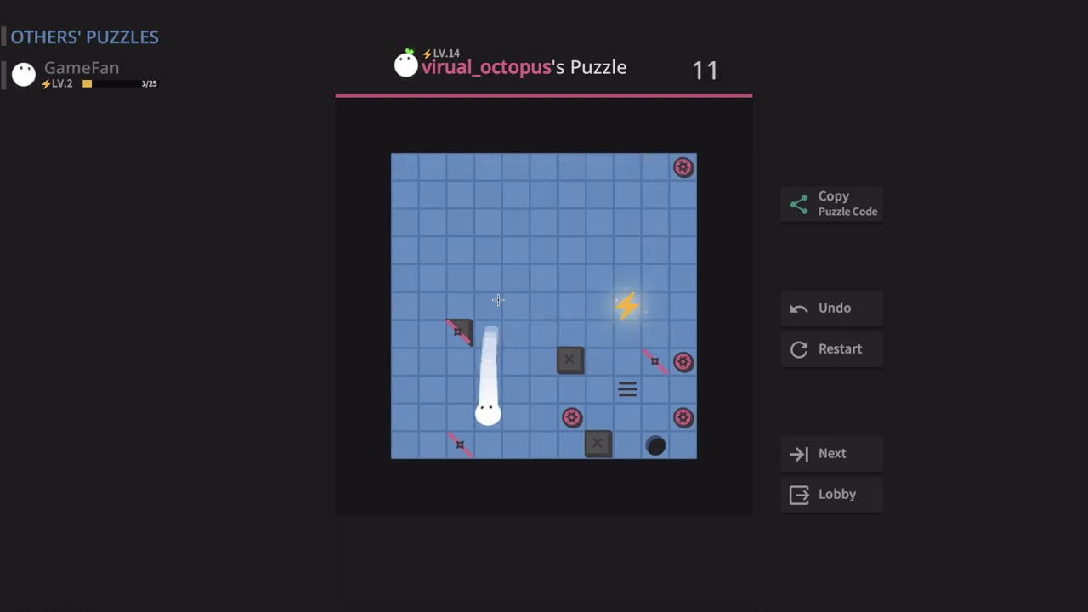
{"action": "key", "text": "Left"}
{"action": "key", "text": "Up"}
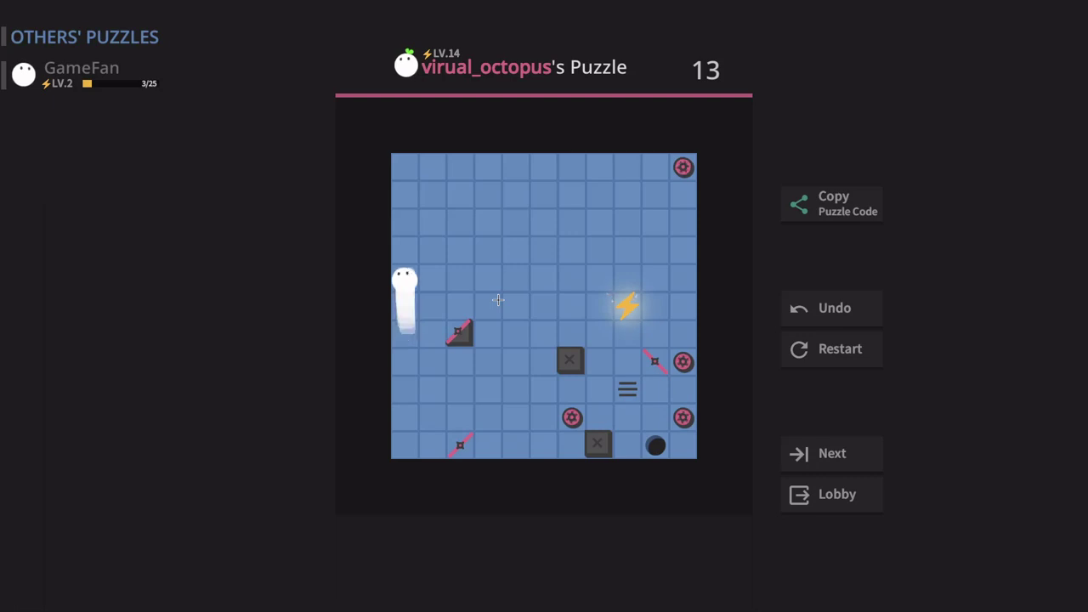
{"action": "key", "text": "Right"}
{"action": "key", "text": "Down"}
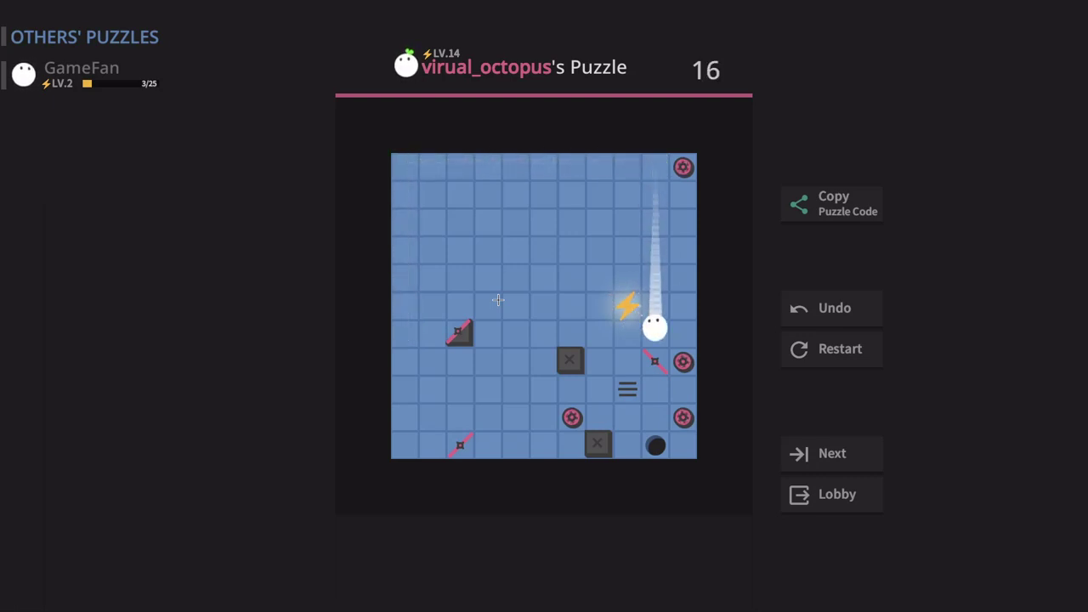
{"action": "key", "text": "Right"}
{"action": "key", "text": "Down"}
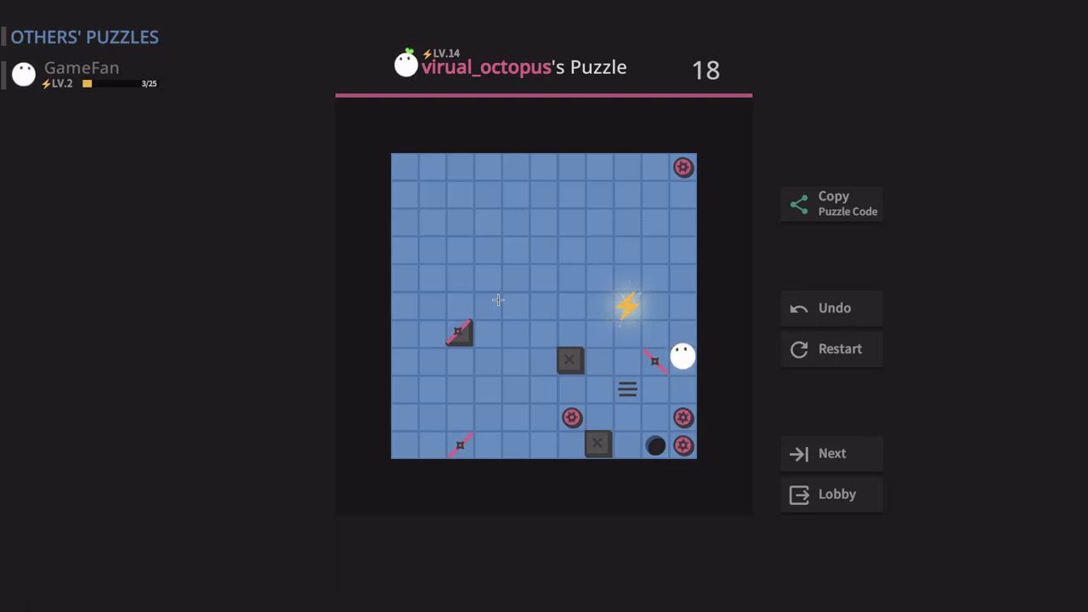
- Work the character to the bottom row, push the gear upward, then slide to the left edge
{"action": "key", "text": "Up"}
{"action": "key", "text": "Left"}
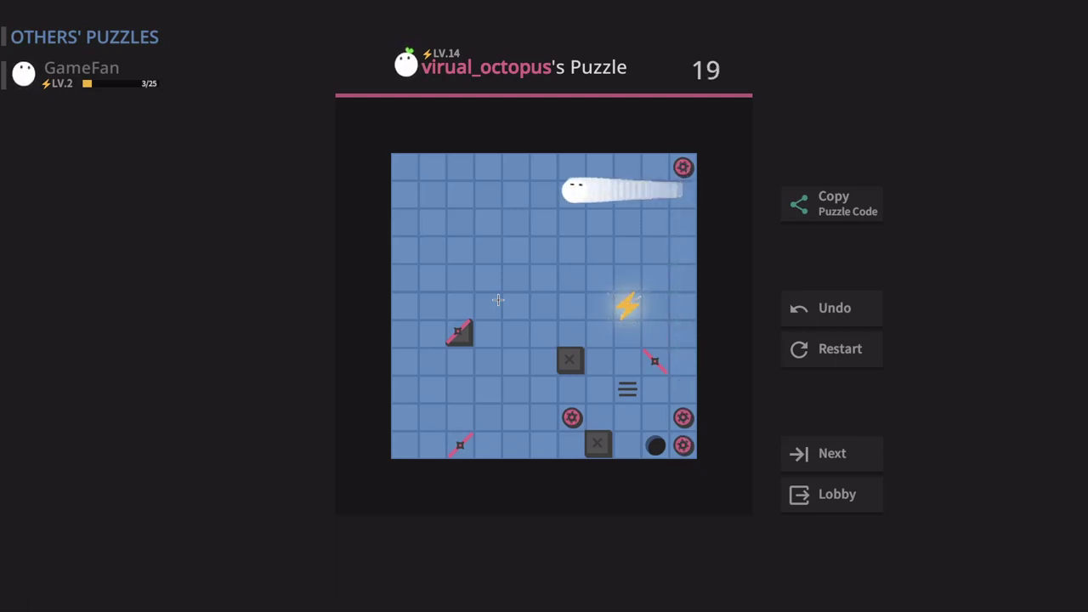
{"action": "key", "text": "Down"}
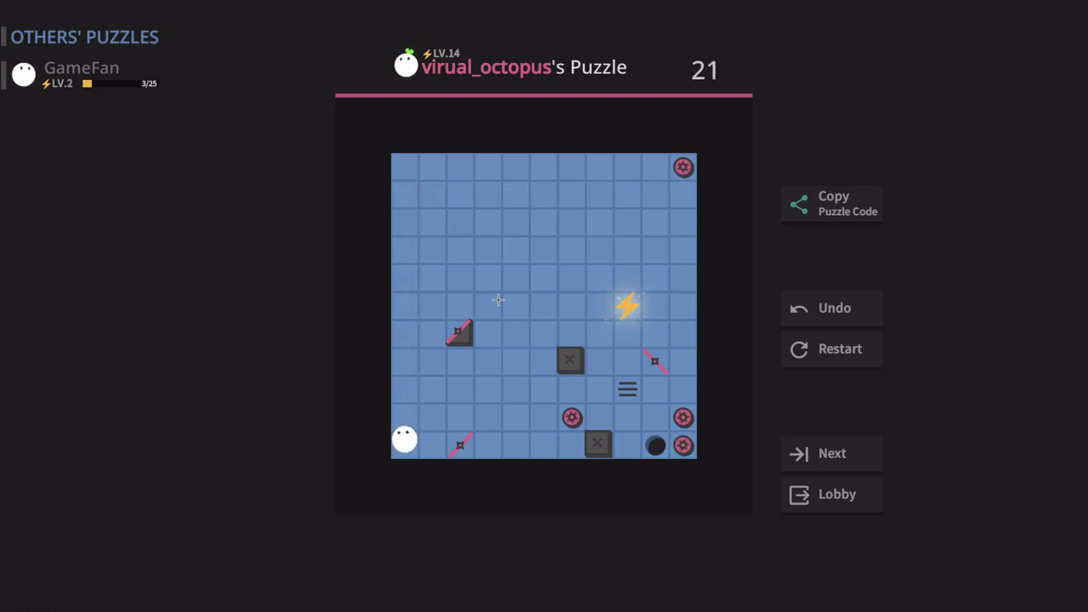
{"action": "key", "text": "Up"}
{"action": "key", "text": "Down"}
{"action": "key", "text": "Right"}
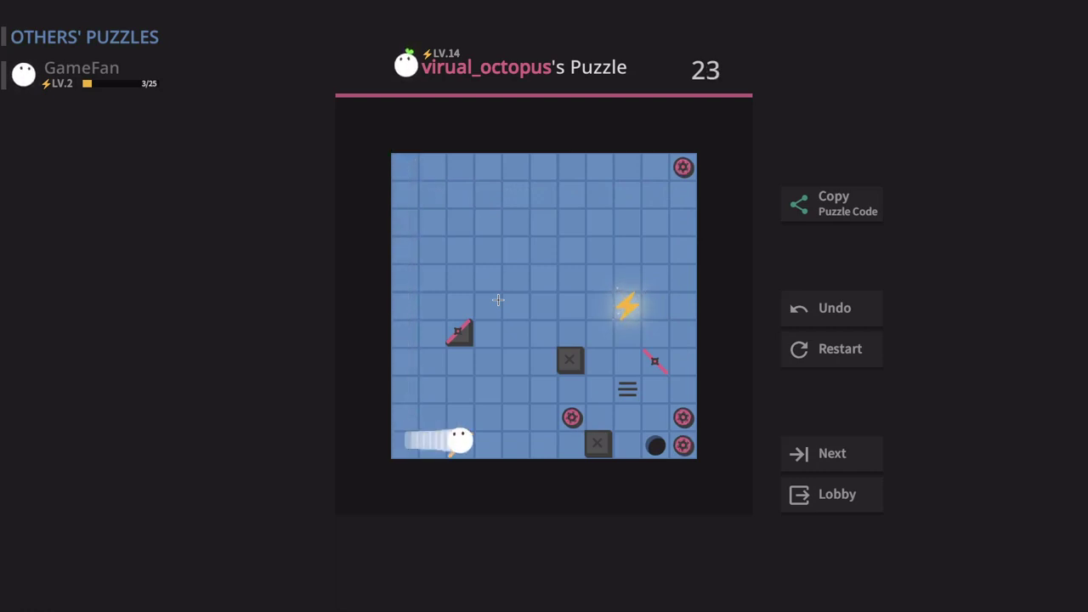
{"action": "key", "text": "Up"}
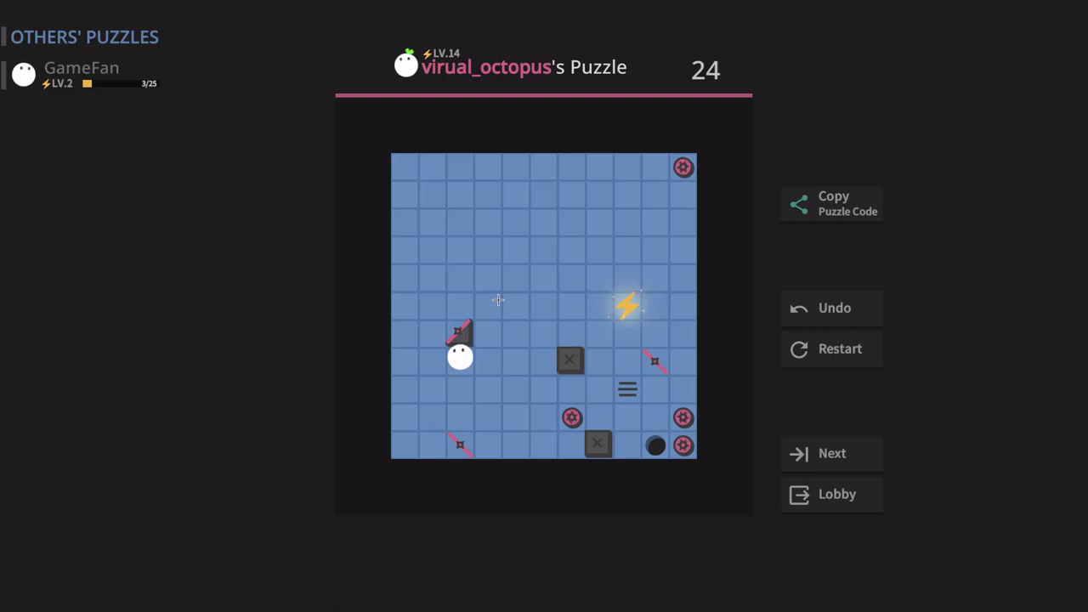
{"action": "key", "text": "Right"}
{"action": "key", "text": "Down"}
{"action": "key", "text": "Right"}
{"action": "key", "text": "Up"}
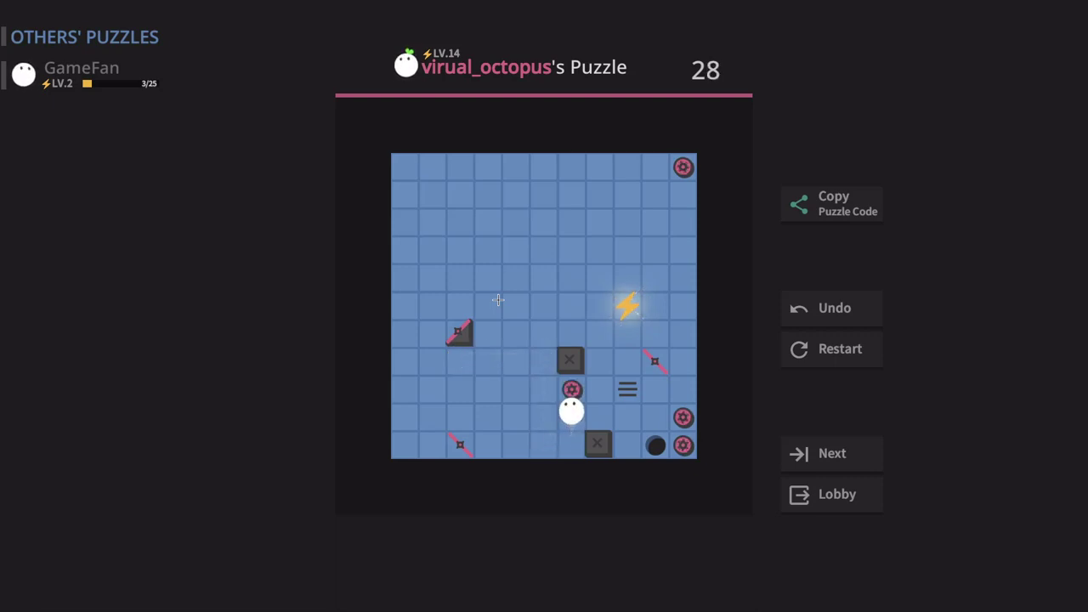
{"action": "key", "text": "Left"}
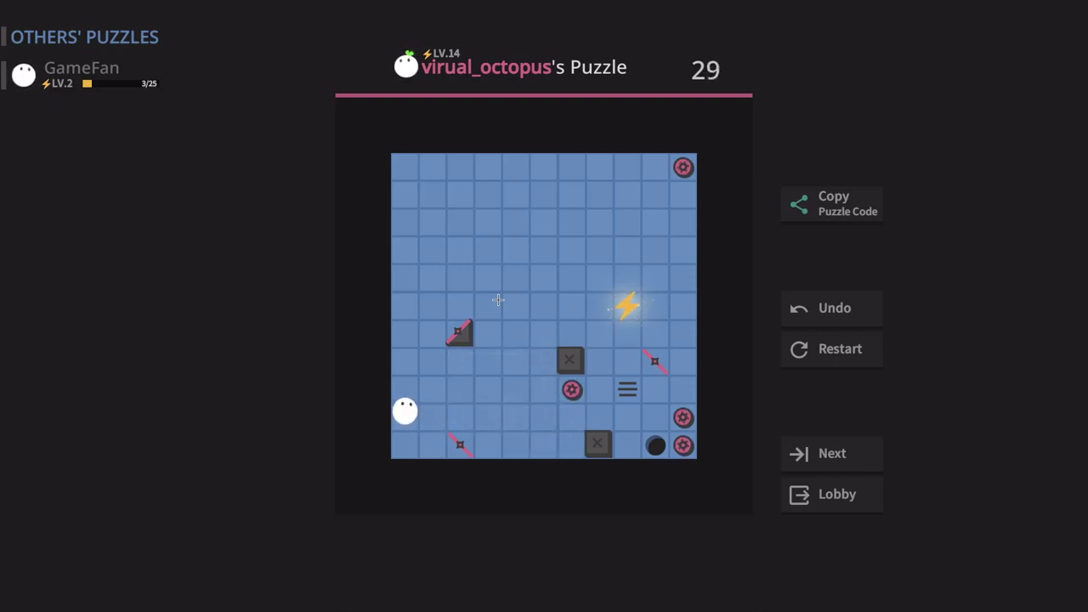
- Push the gear left to the wall, then down into the bottom-left corner
{"action": "key", "text": "Up"}
{"action": "key", "text": "Right"}
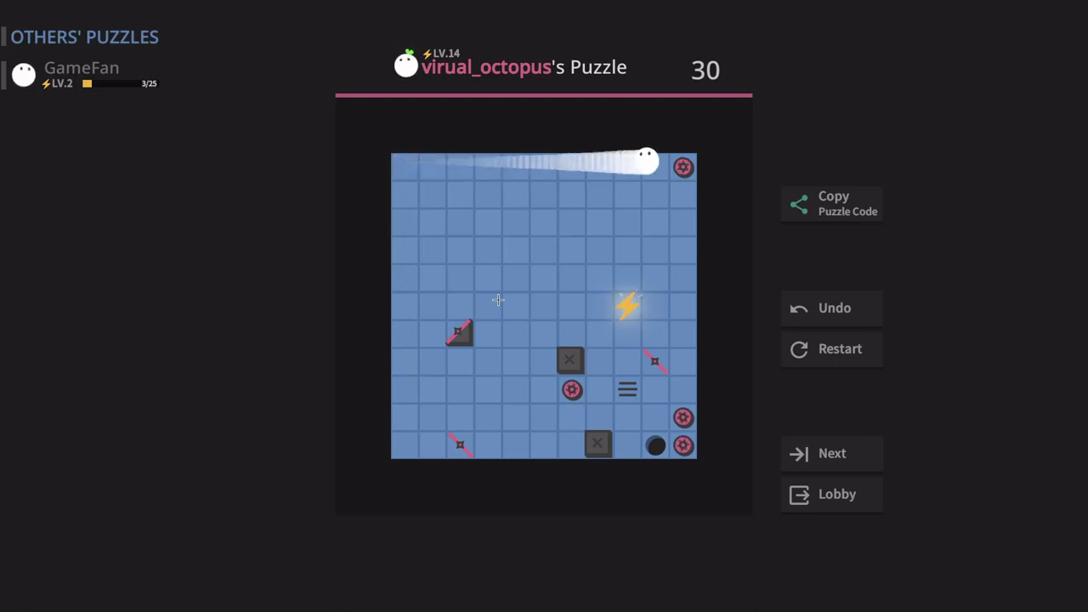
{"action": "key", "text": "Down"}
{"action": "key", "text": "Right"}
{"action": "key", "text": "Down"}
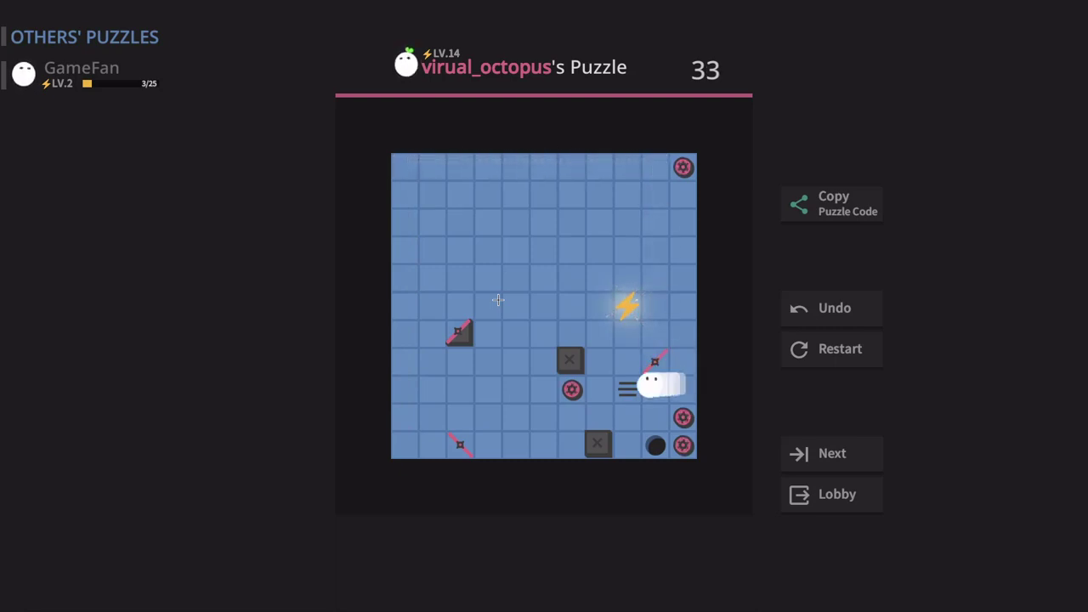
{"action": "key", "text": "Left"}
{"action": "key", "text": "Up"}
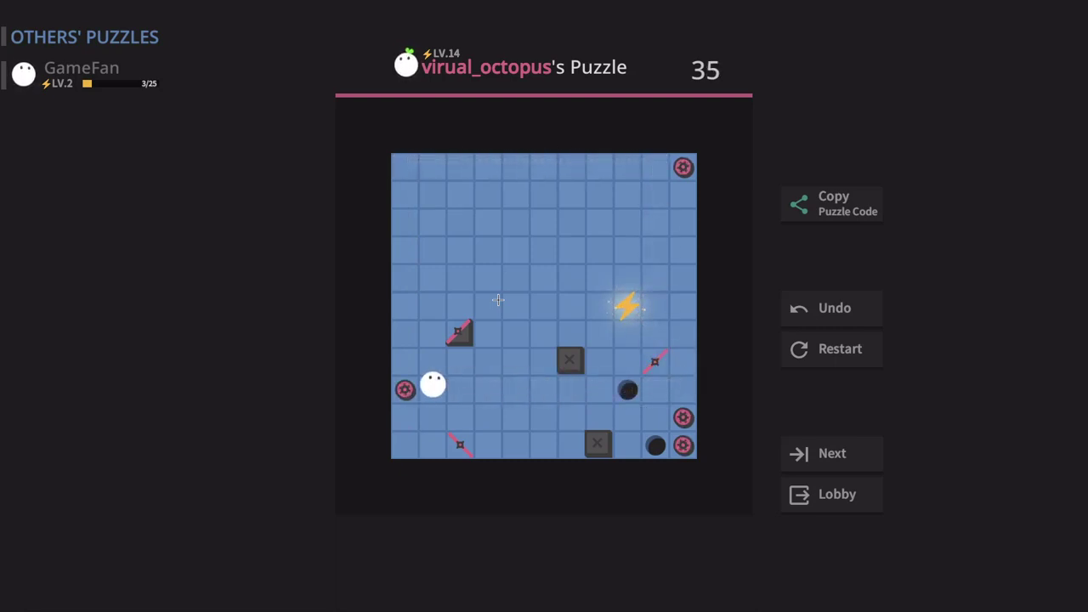
{"action": "key", "text": "Left"}
{"action": "key", "text": "Down"}
{"action": "key", "text": "Down"}
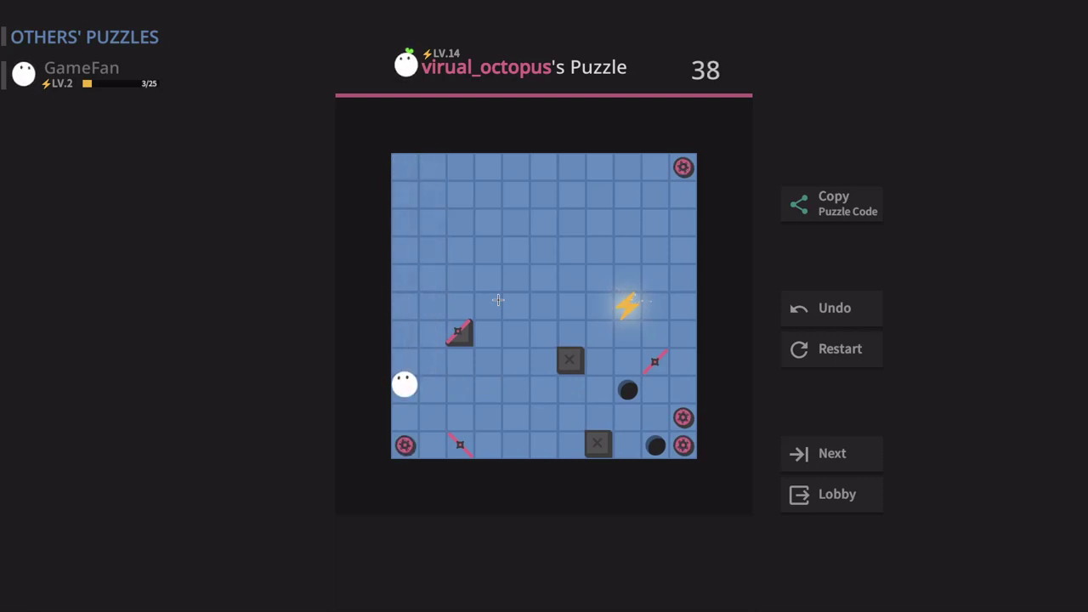
{"action": "key", "text": "Right"}
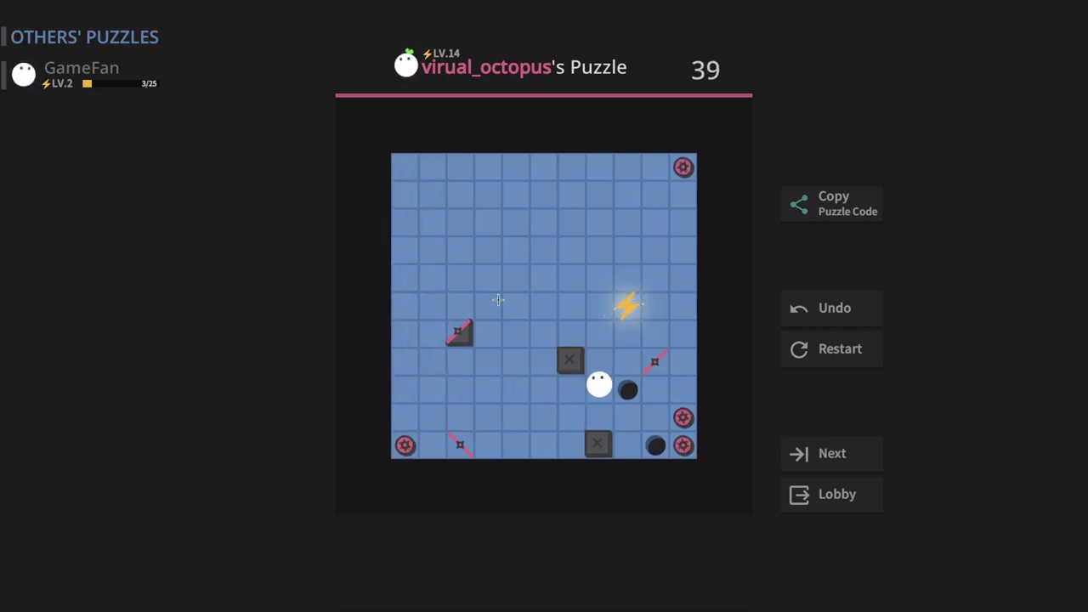
- Slide around past the grey block and off the diagonal to rest against the left wall
{"action": "key", "text": "Up"}
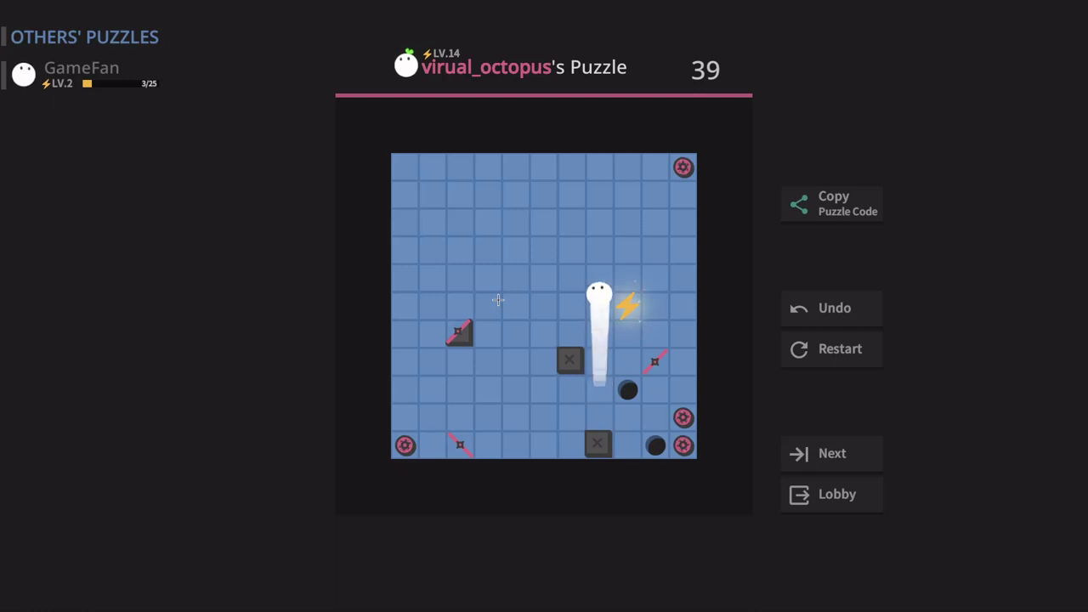
{"action": "key", "text": "Right"}
{"action": "key", "text": "Down"}
{"action": "key", "text": "Left"}
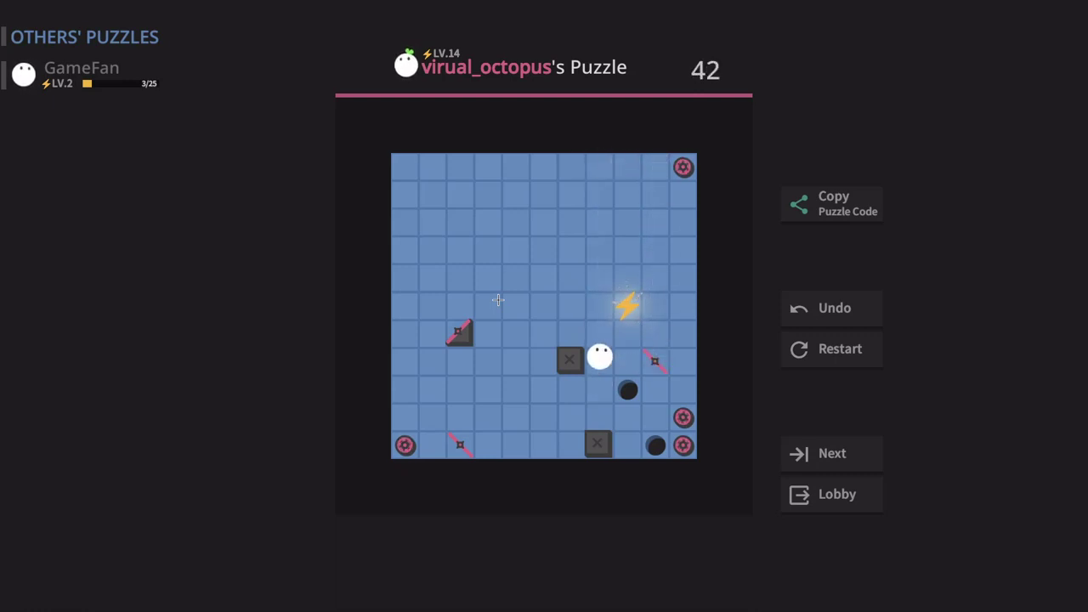
{"action": "key", "text": "Right"}
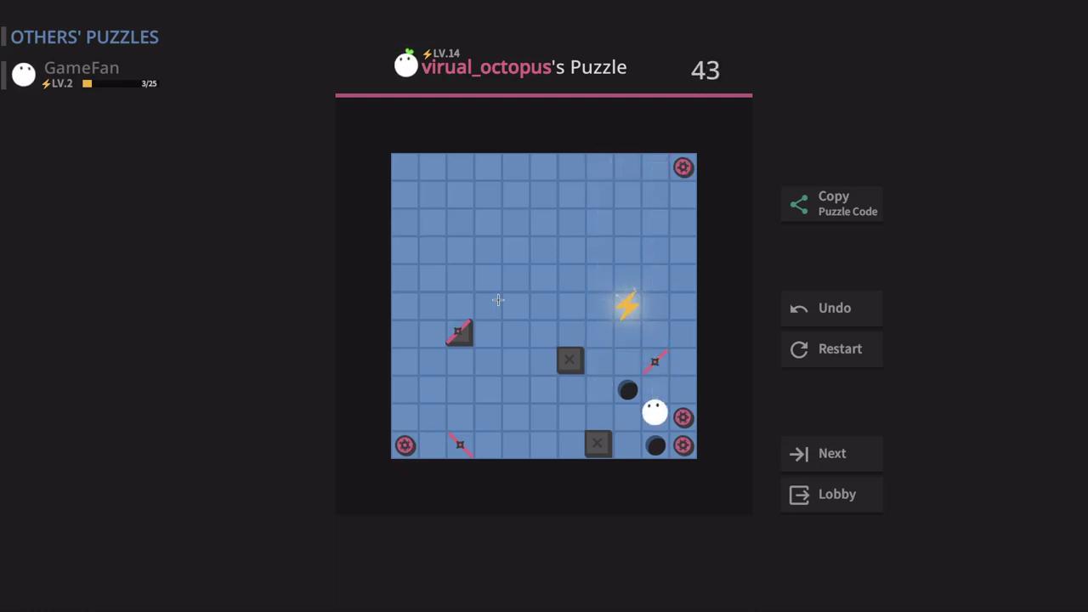
{"action": "key", "text": "Left"}
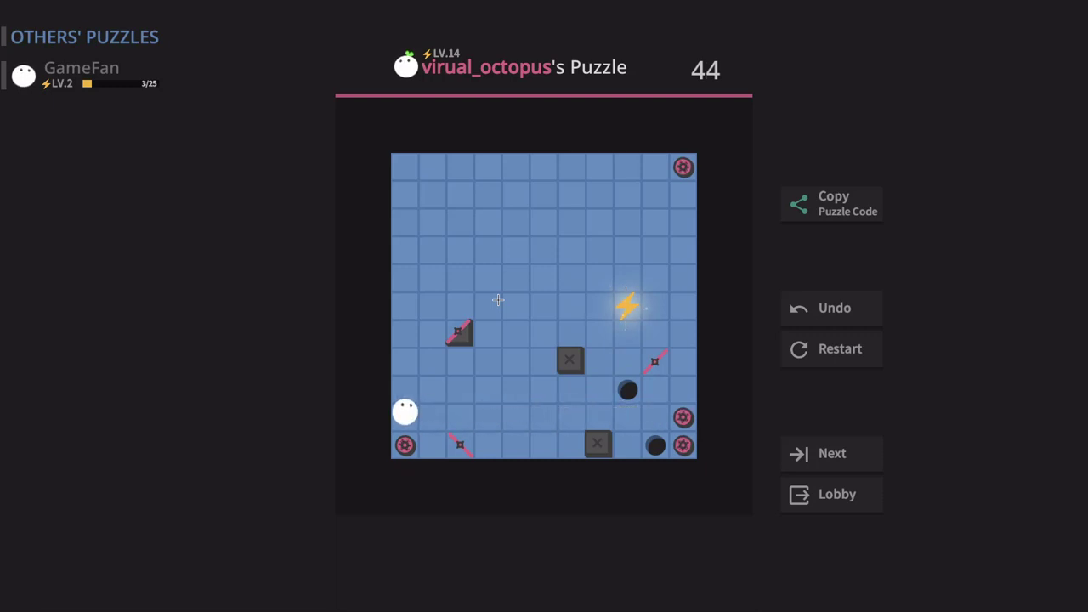
- Push the bottom-left gear to the edge, then test upward and sideways moves
{"action": "key", "text": "Down"}
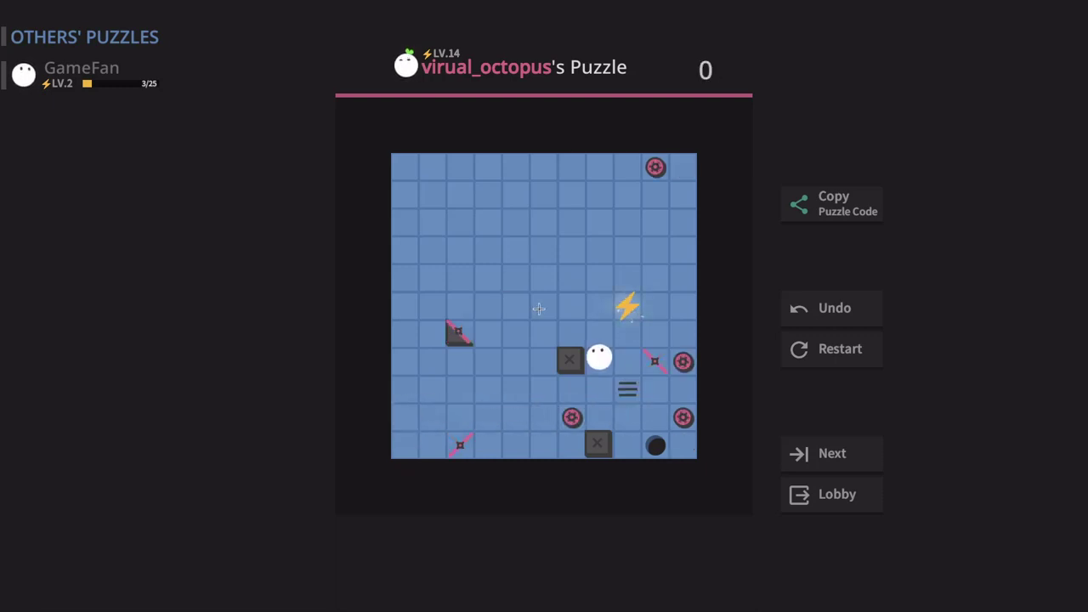
{"action": "key", "text": "Right"}
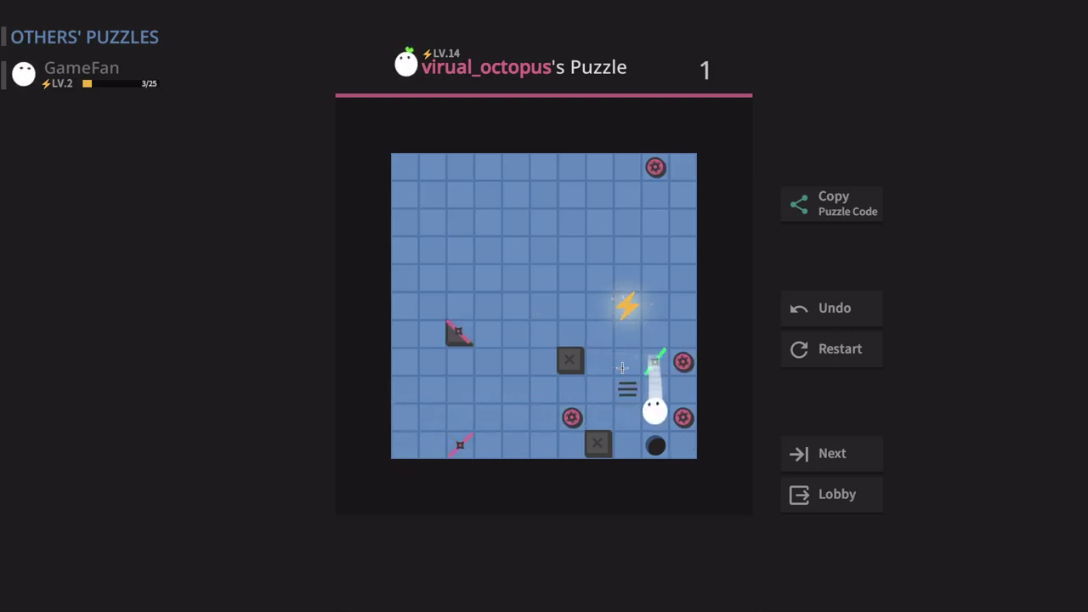
{"action": "key", "text": "Left"}
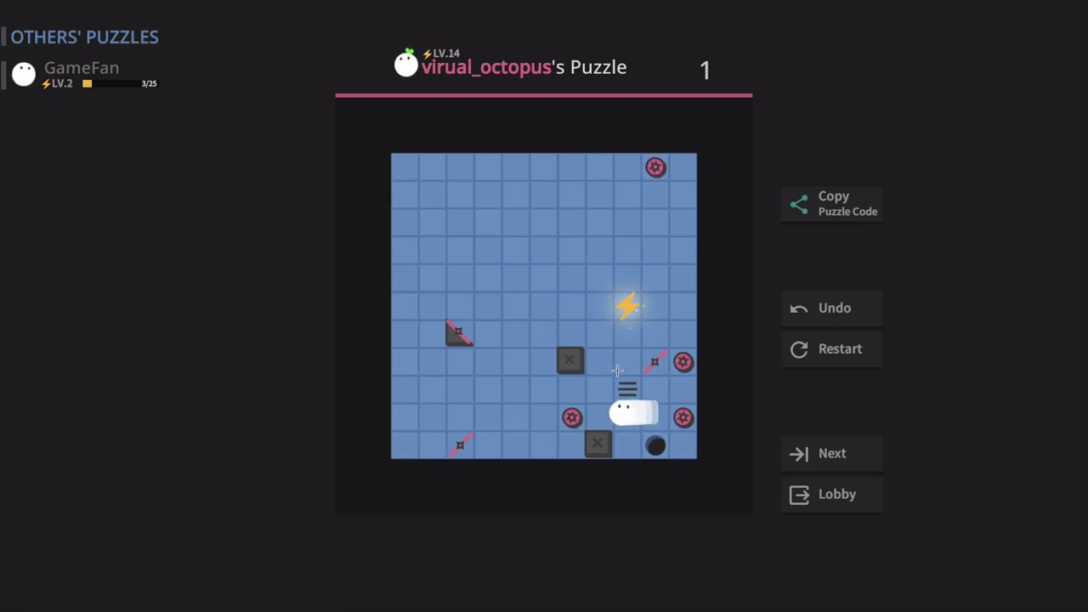
{"action": "key", "text": "Right"}
{"action": "key", "text": "Up"}
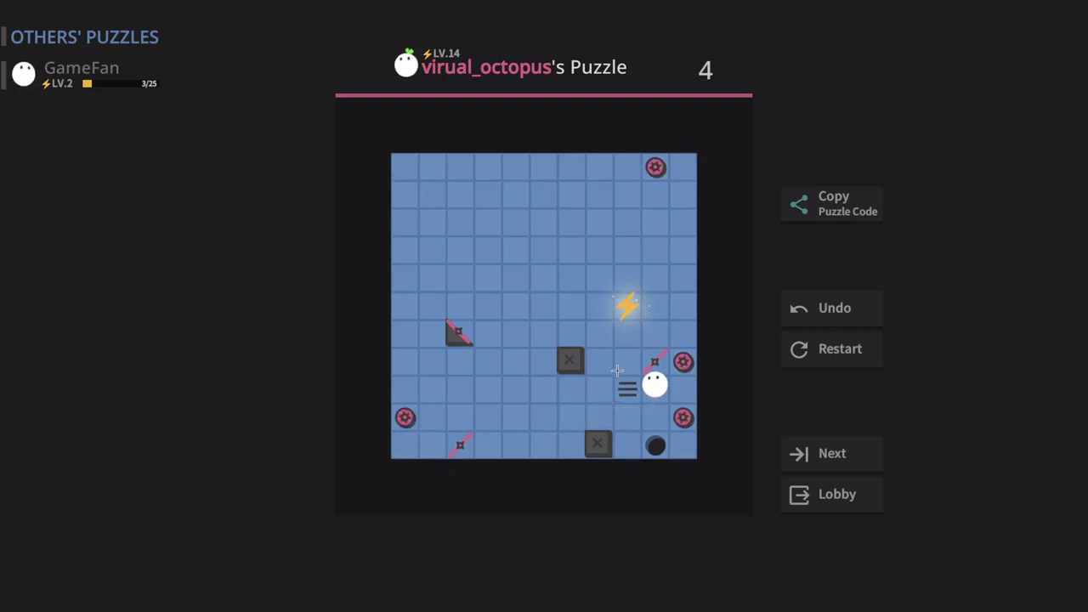
{"action": "key", "text": "Up"}
{"action": "key", "text": "Left"}
{"action": "key", "text": "Right"}
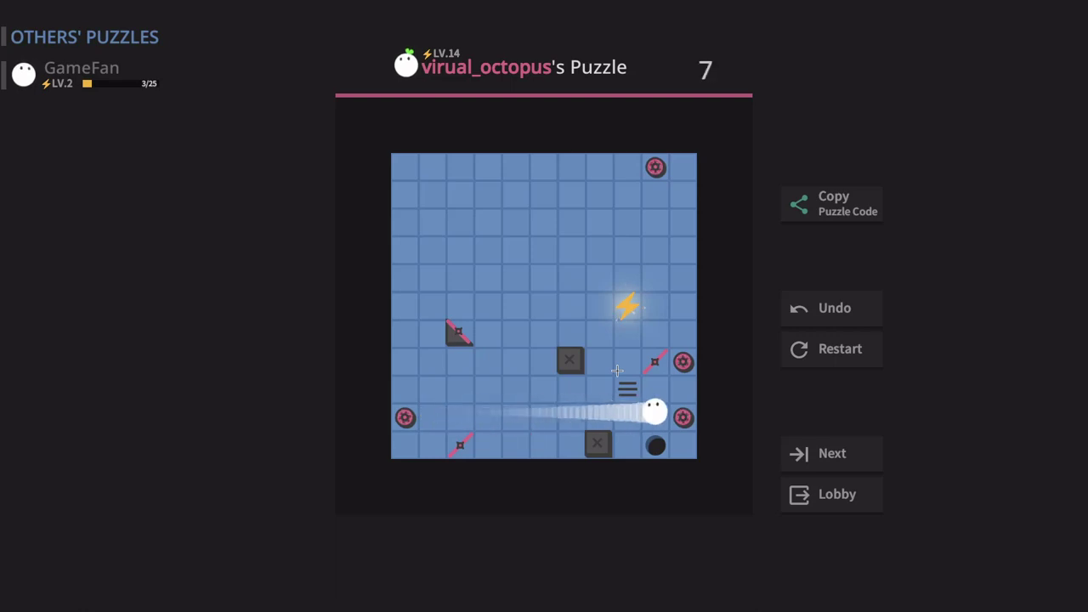
{"action": "key", "text": "Up"}
{"action": "key", "text": "Left"}
{"action": "key", "text": "Left"}
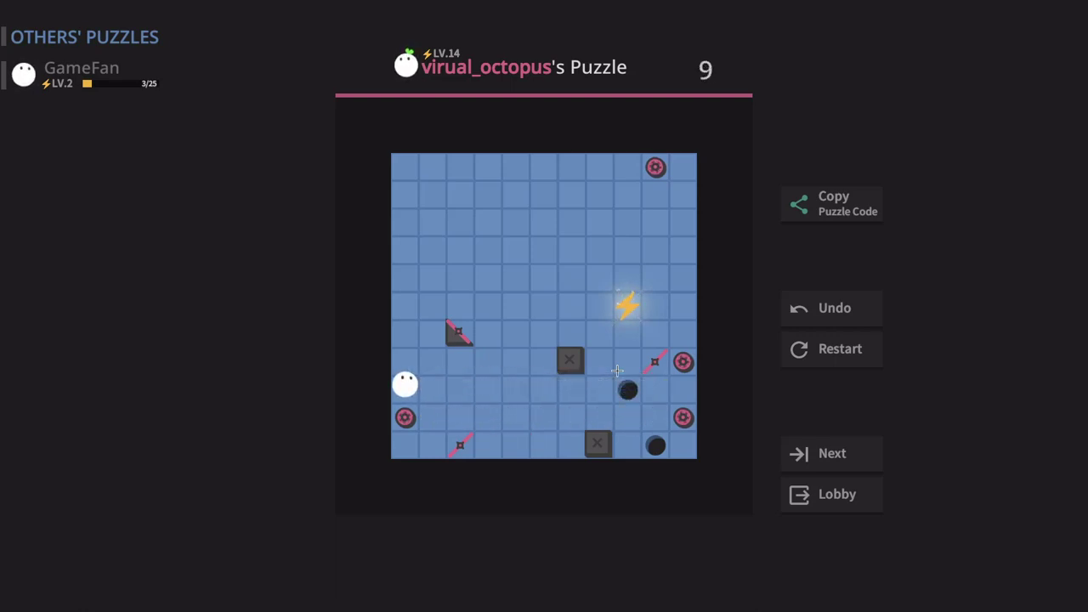
- Slide over the mirror to flip the mirrors, then loop around to the left column
{"action": "key", "text": "Right"}
{"action": "key", "text": "Down"}
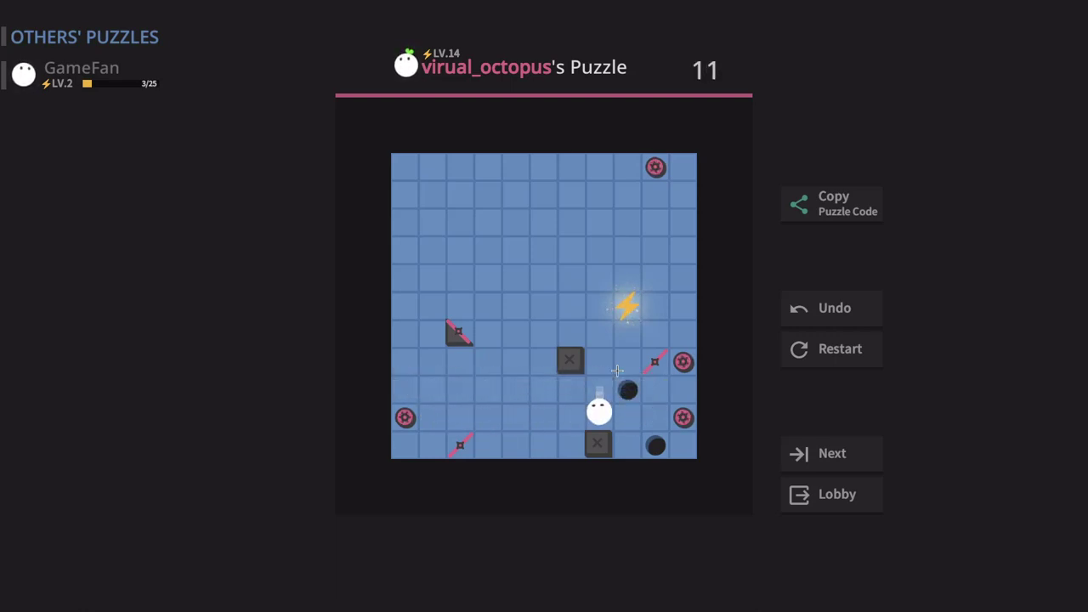
{"action": "key", "text": "Left"}
{"action": "key", "text": "Down"}
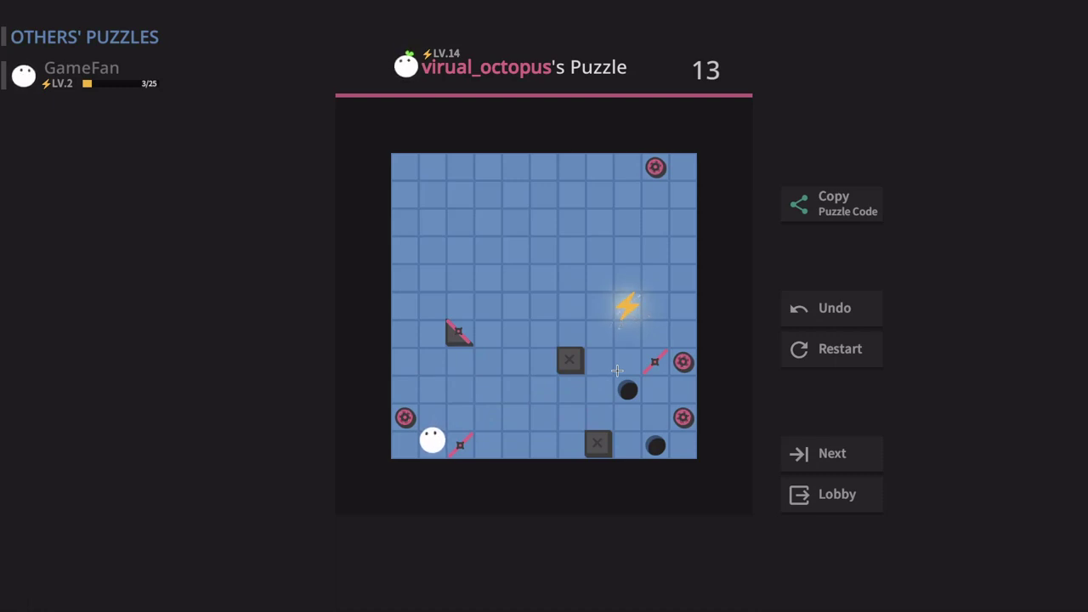
{"action": "key", "text": "Right"}
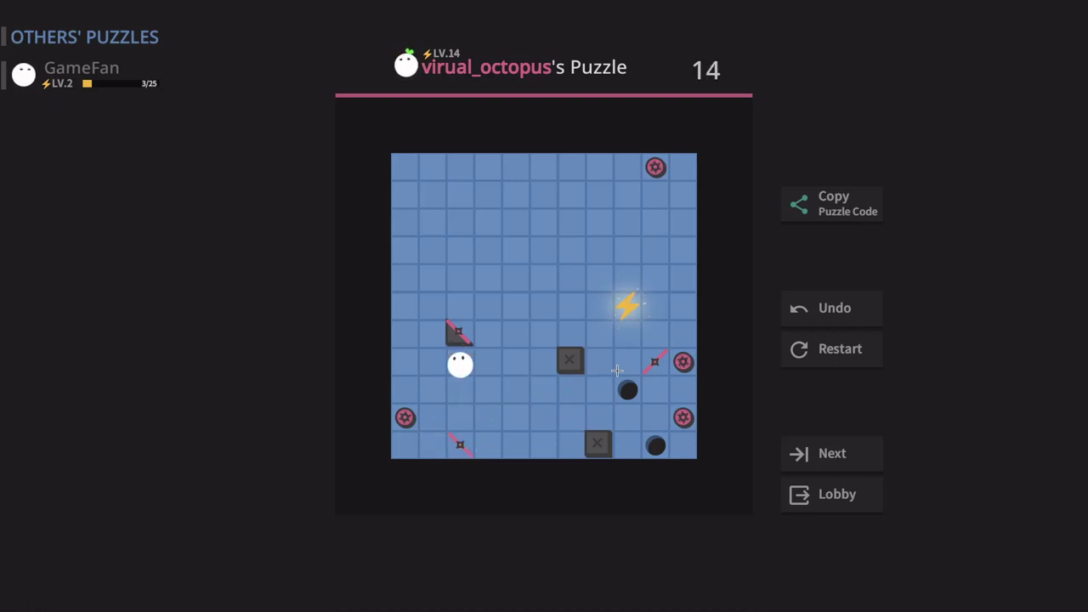
{"action": "key", "text": "Down"}
{"action": "key", "text": "Left"}
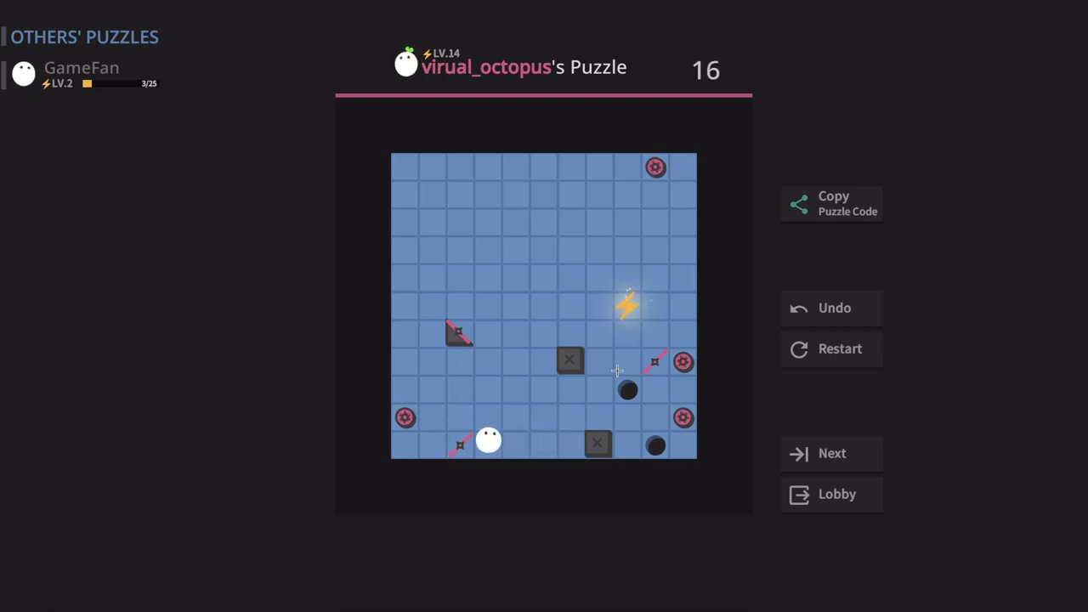
{"action": "key", "text": "Up"}
{"action": "key", "text": "Left"}
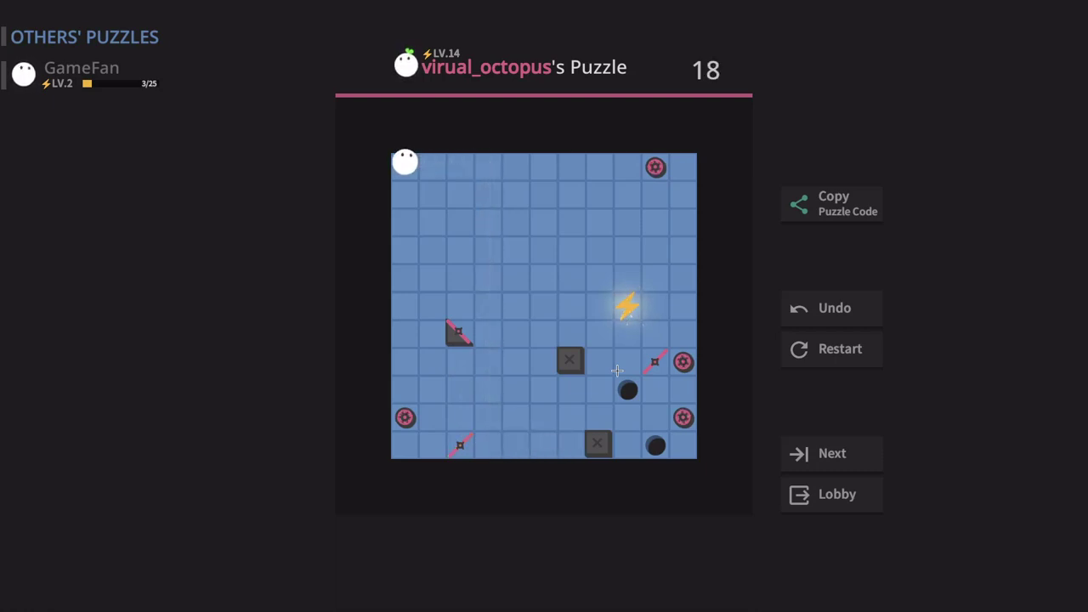
{"action": "key", "text": "Down"}
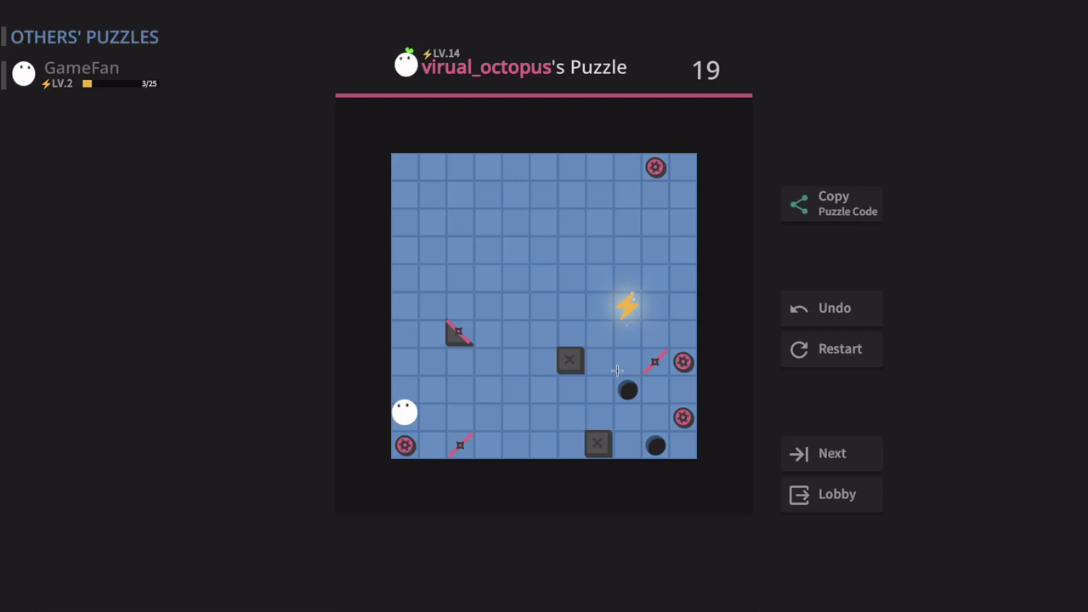
- Restart the puzzle and try a route along the top row down toward the lightning
{"action": "key", "text": "r"}
{"action": "key", "text": "Up"}
{"action": "key", "text": "Left"}
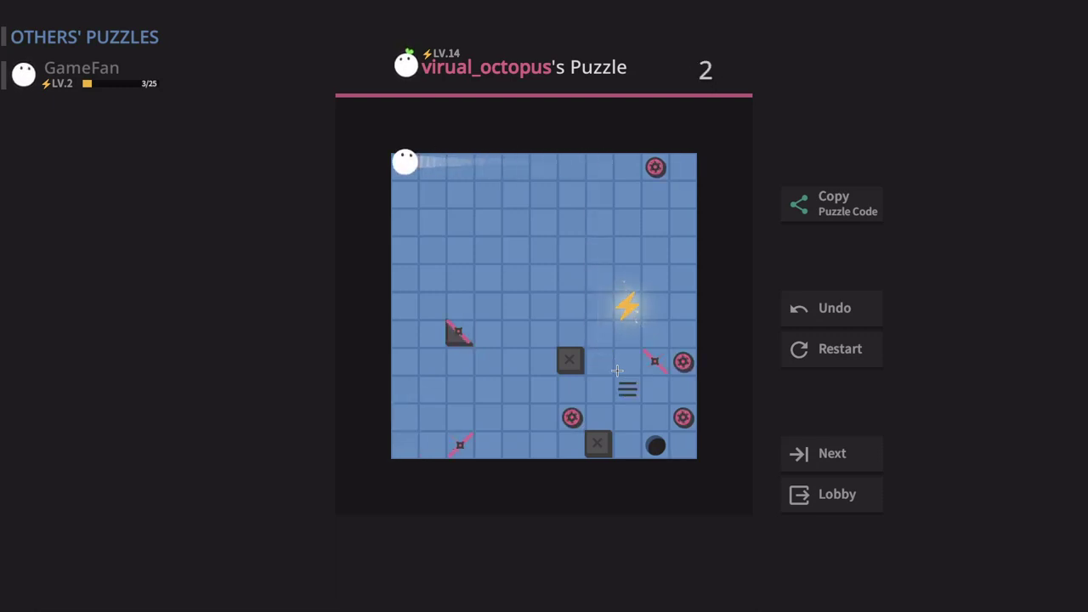
{"action": "key", "text": "Right"}
{"action": "key", "text": "Down"}
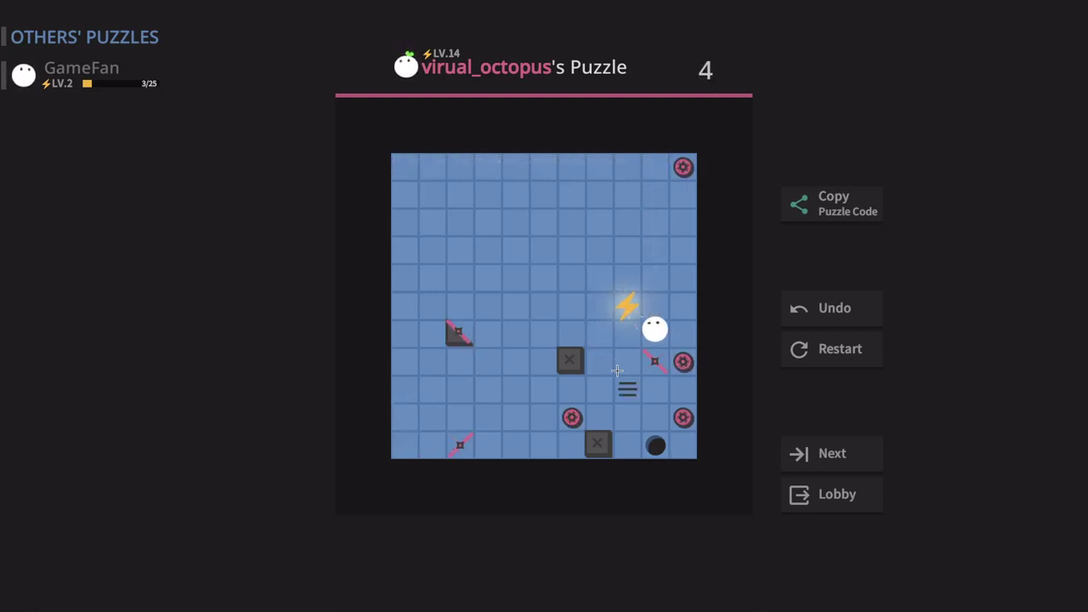
- Restart and try bouncing off the mirror onto the gear, then pushing it down the right column
{"action": "key", "text": "r"}
{"action": "key", "text": "Right"}
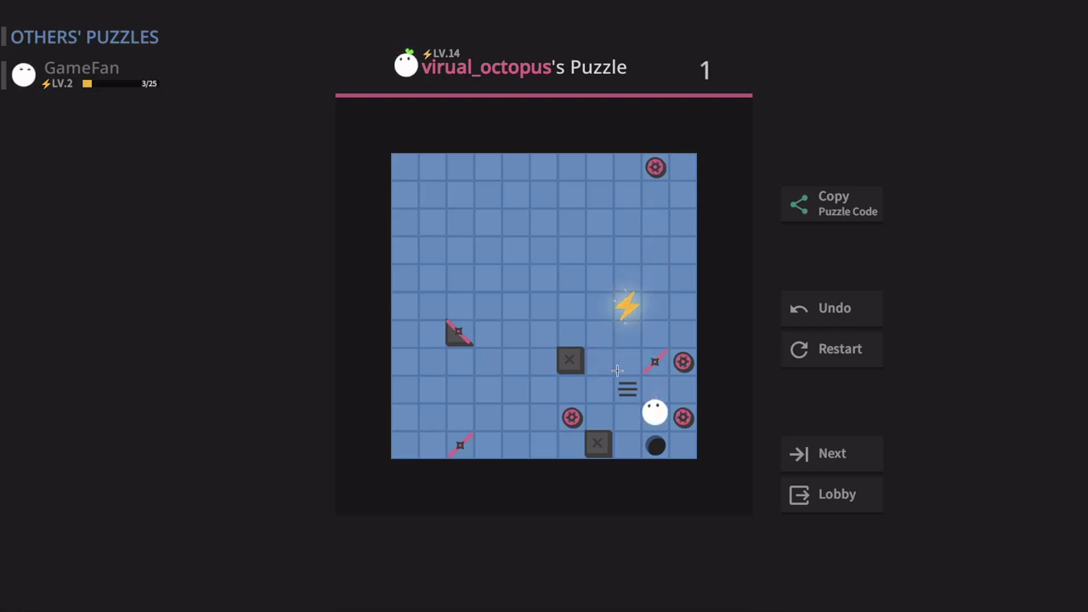
{"action": "key", "text": "Up"}
{"action": "key", "text": "Right"}
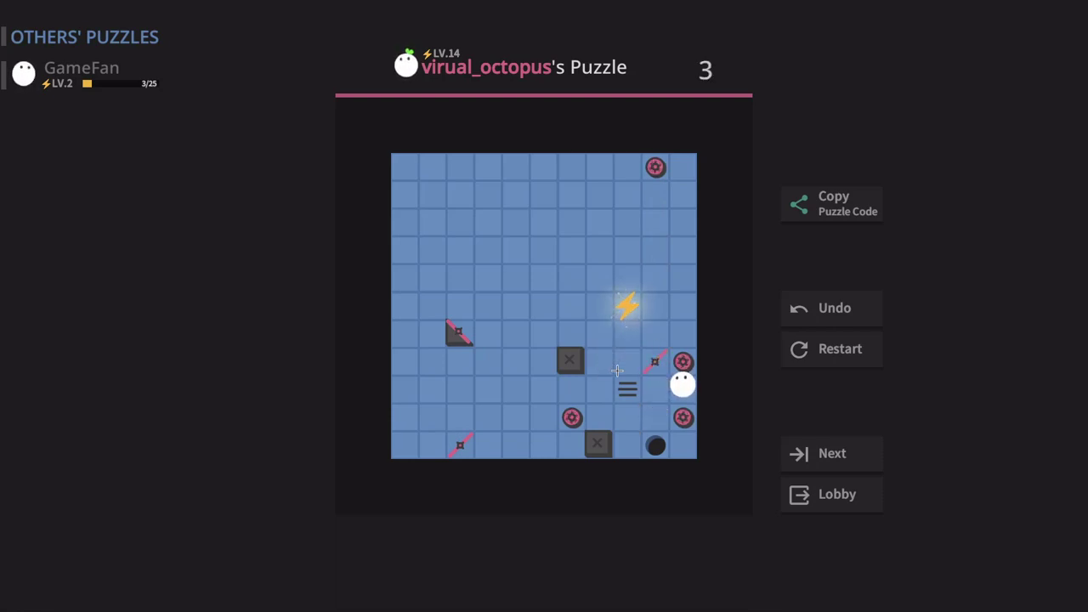
{"action": "key", "text": "Right"}
{"action": "key", "text": "Up"}
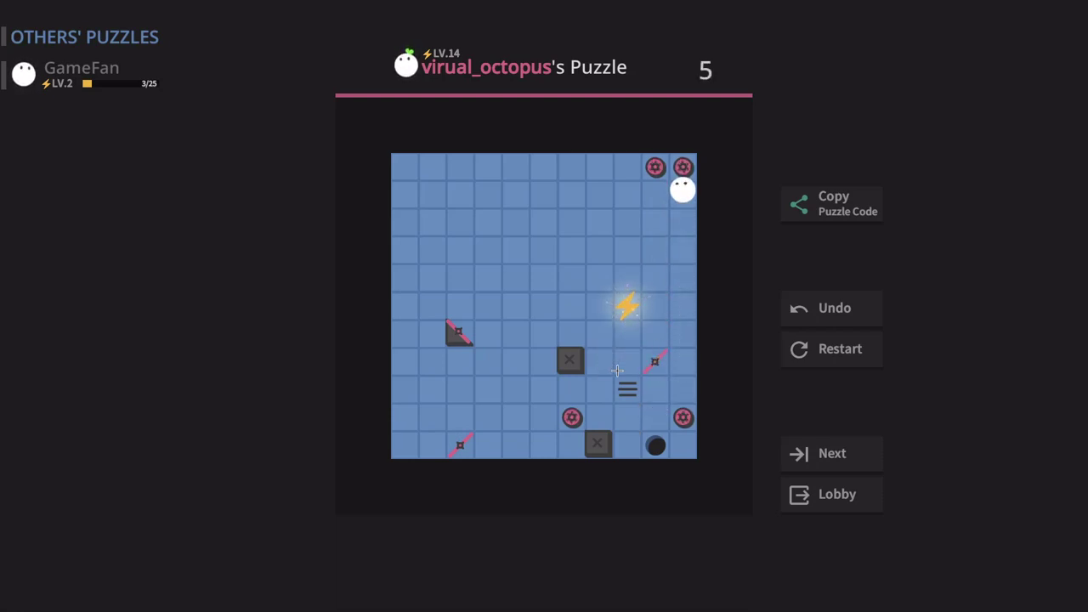
{"action": "key", "text": "Down"}
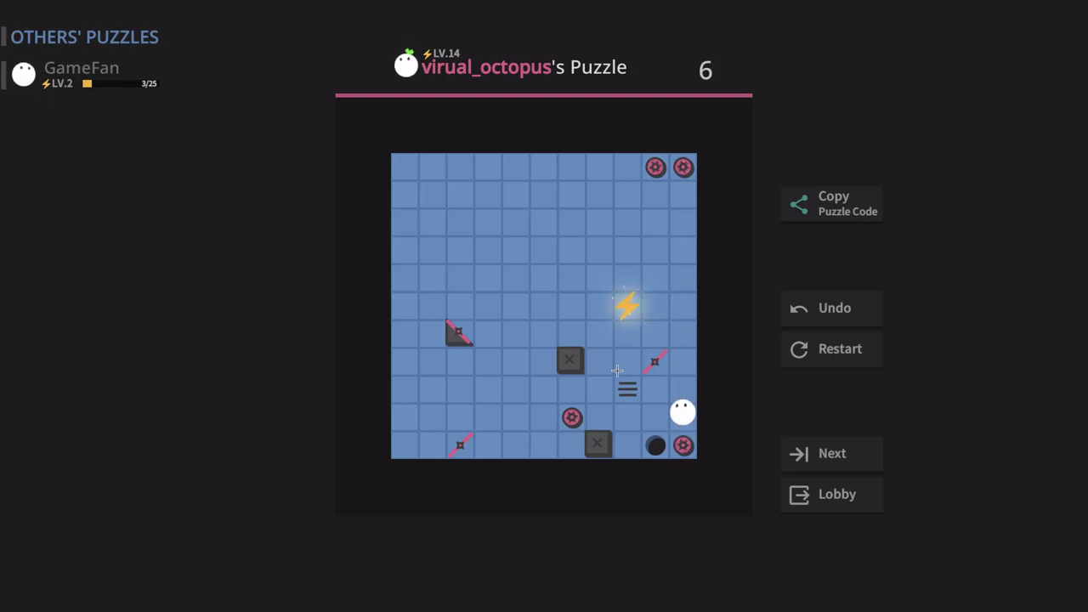
- Restart, collect the bottom-right gear, and finish on the right wall after 7 moves
{"action": "key", "text": "r"}
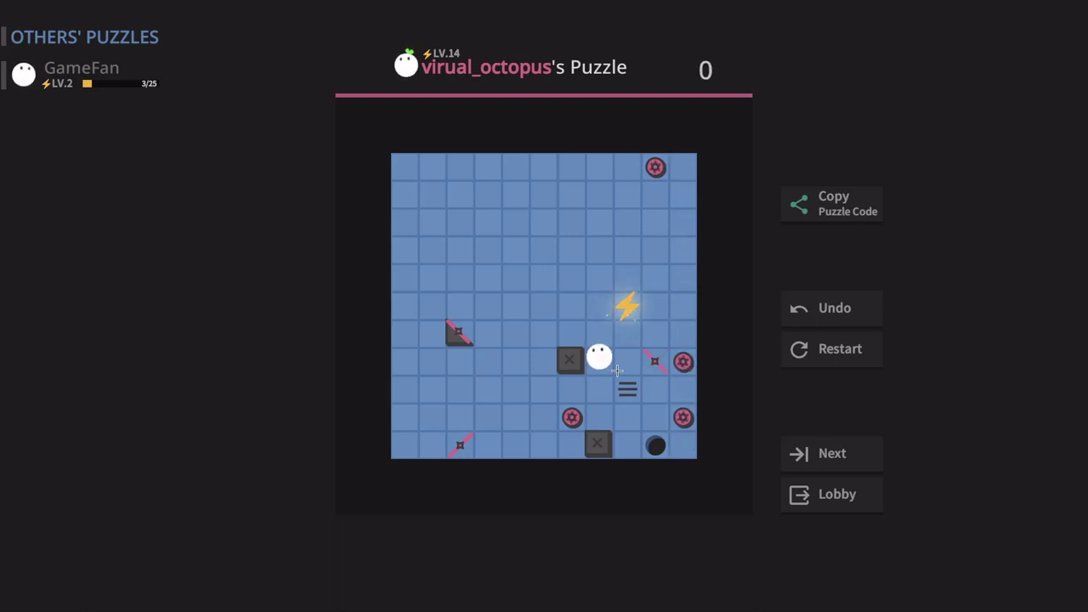
{"action": "key", "text": "Down"}
{"action": "key", "text": "Right"}
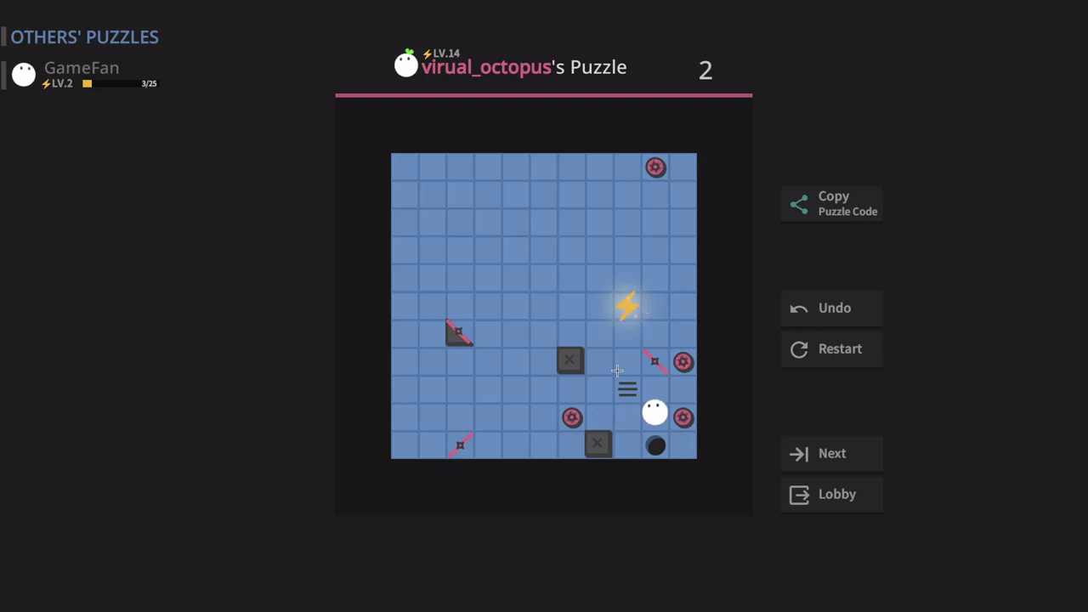
{"action": "key", "text": "Up"}
{"action": "key", "text": "Down"}
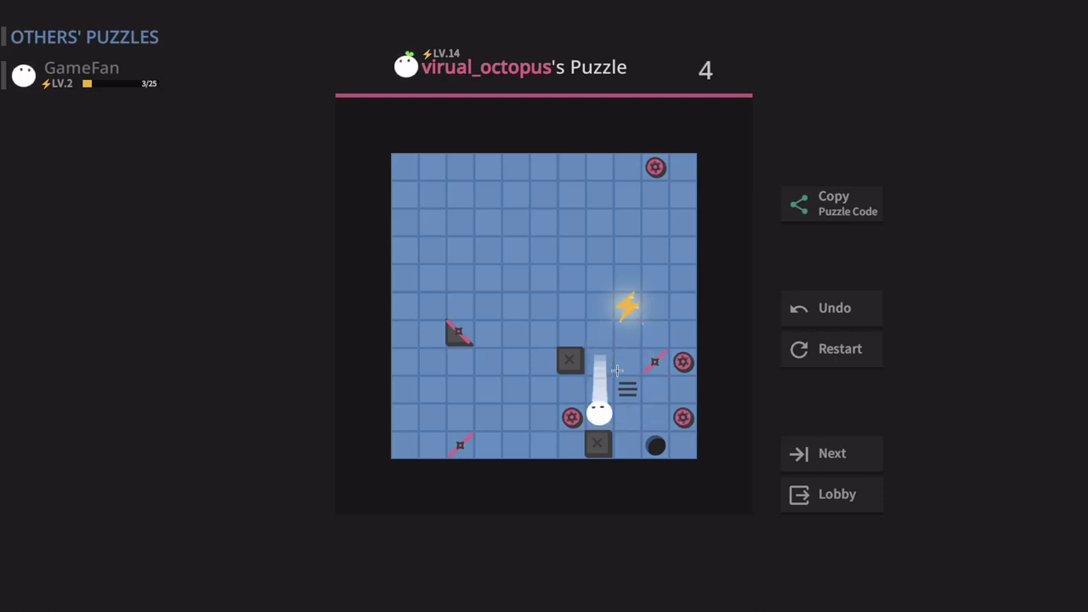
{"action": "key", "text": "Right"}
{"action": "key", "text": "Up"}
{"action": "key", "text": "Right"}
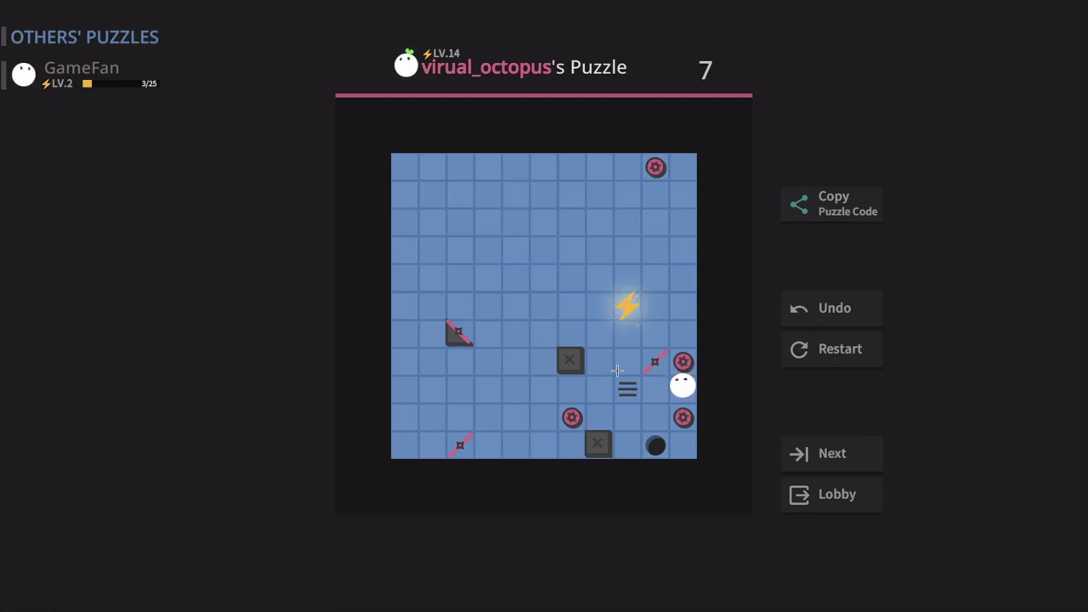
- Slide down the left column and along the bottom past the mirror to the grey block
{"action": "key", "text": "Left"}
{"action": "key", "text": "Up"}
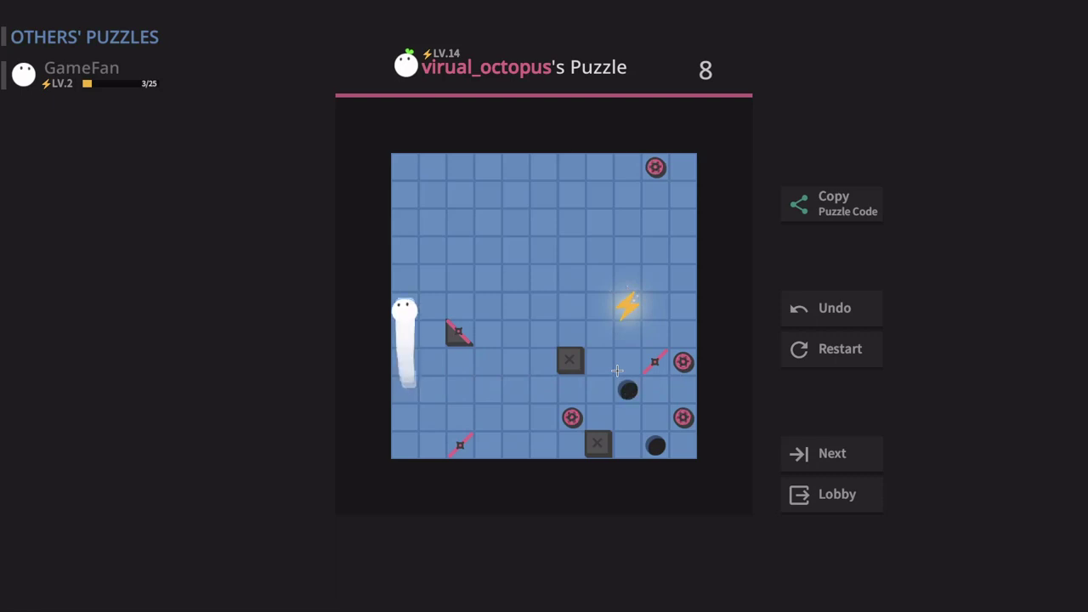
{"action": "key", "text": "Down"}
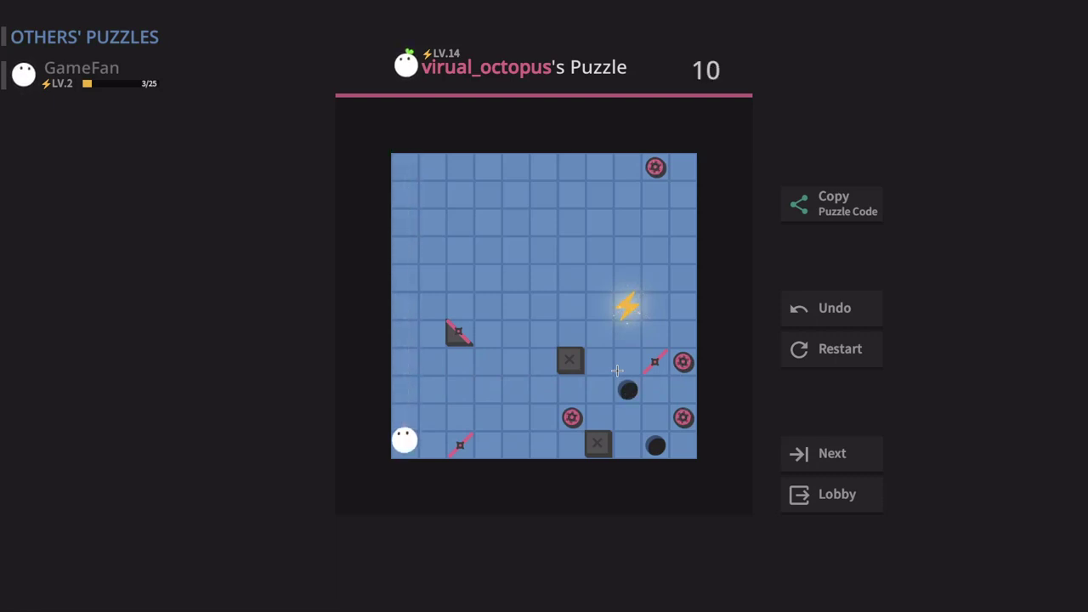
{"action": "key", "text": "Right"}
{"action": "key", "text": "Right"}
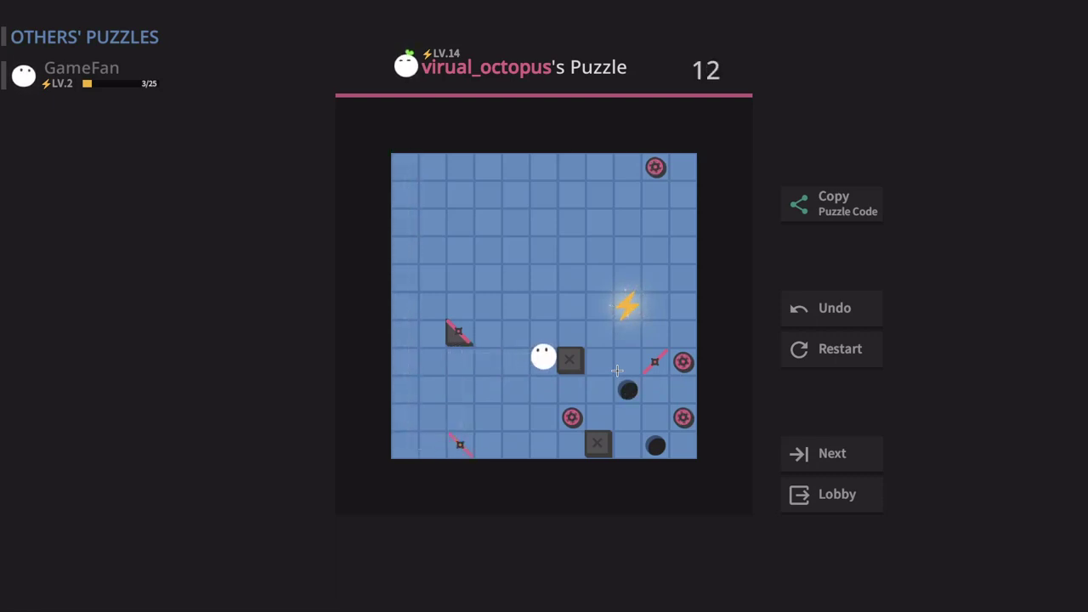
{"action": "key", "text": "Down"}
{"action": "key", "text": "Right"}
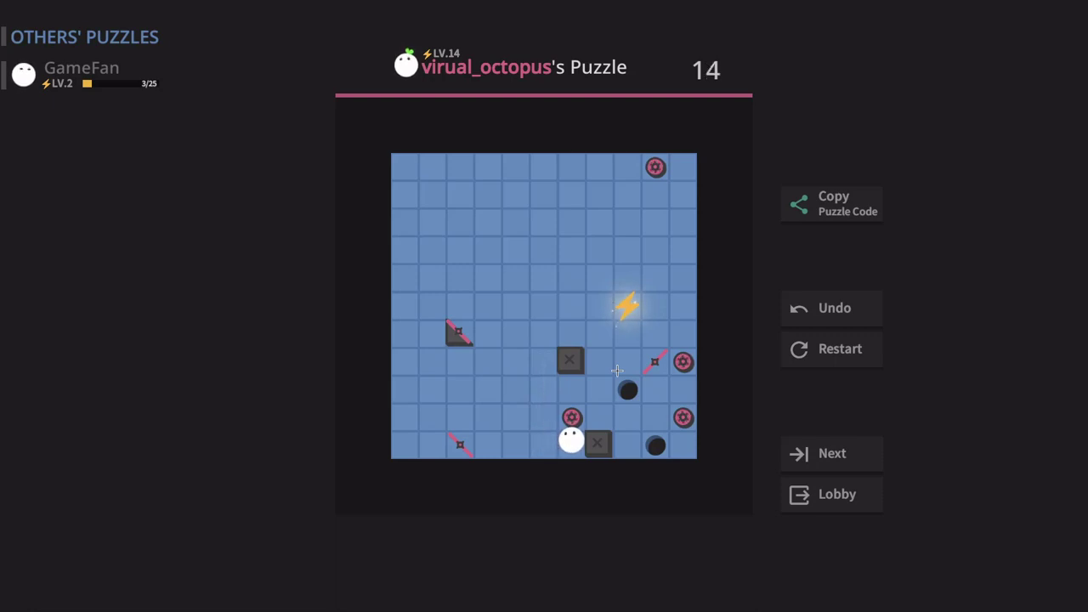
{"action": "key", "text": "Right"}
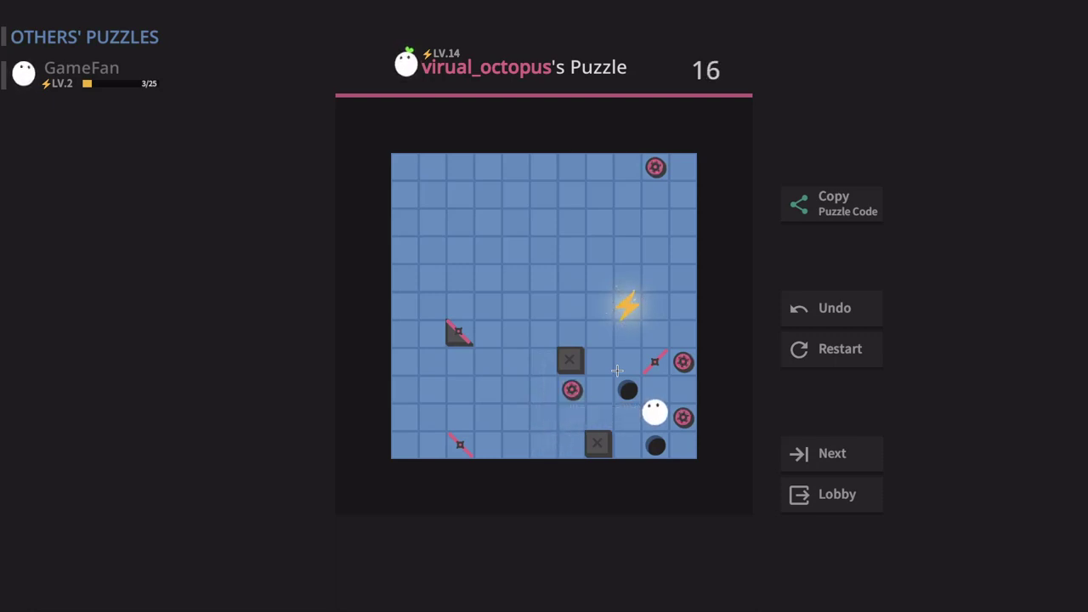
{"action": "key", "text": "Left"}
{"action": "key", "text": "Right"}
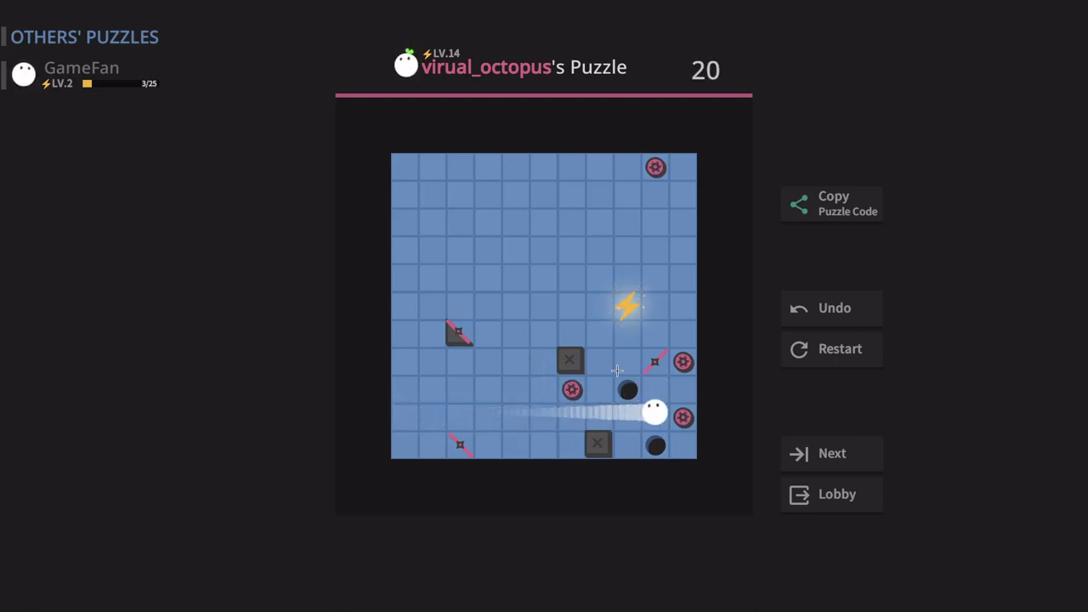
- Run up and down the left edge, then along the top row into the mirror
{"action": "key", "text": "Left"}
{"action": "key", "text": "Up"}
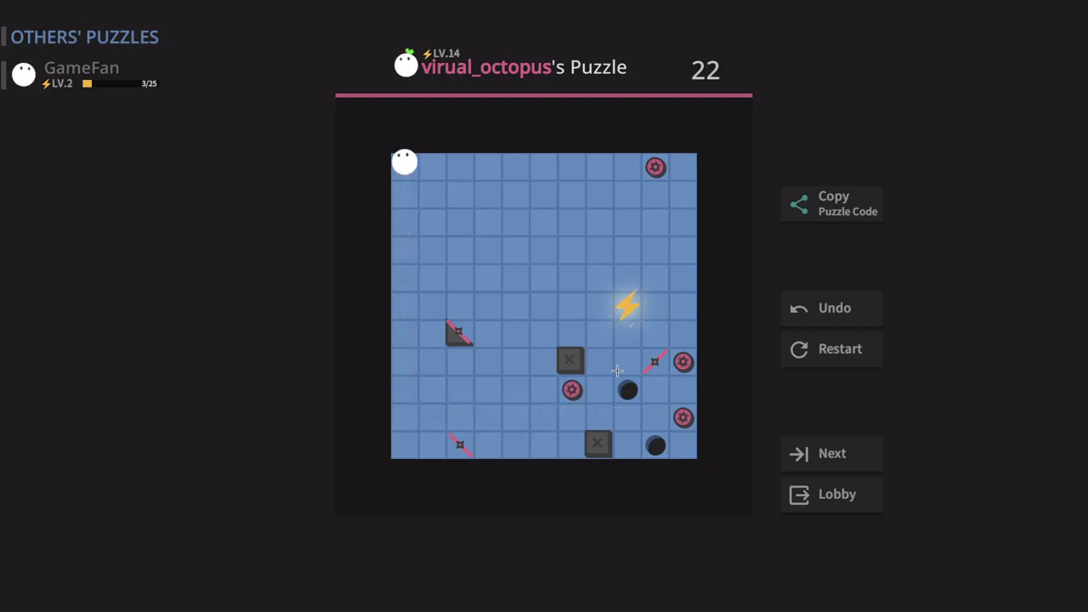
{"action": "key", "text": "Down"}
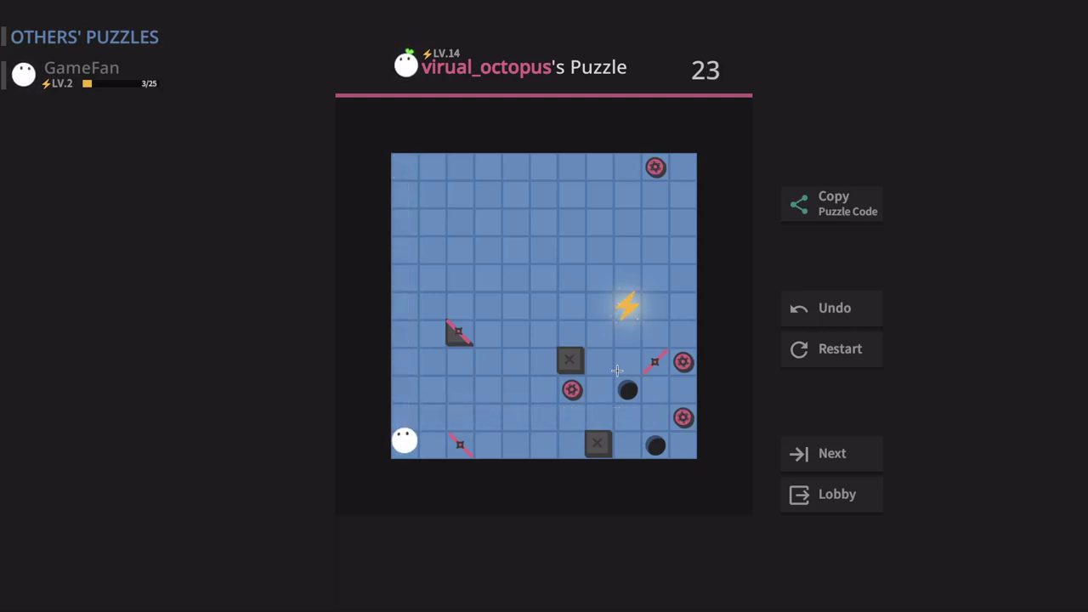
{"action": "key", "text": "Up"}
{"action": "key", "text": "Right"}
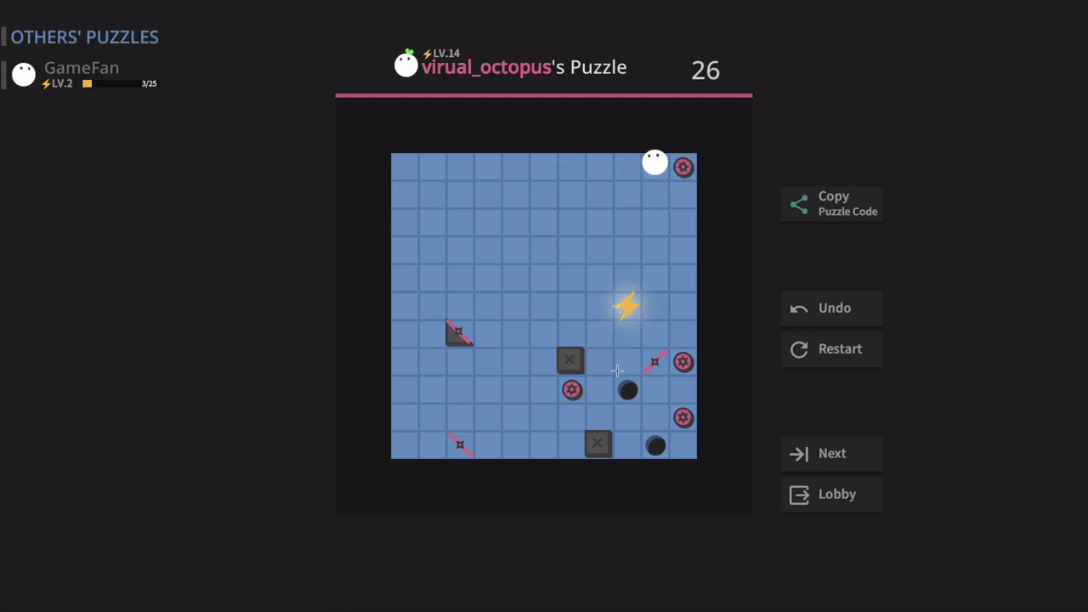
{"action": "key", "text": "Down"}
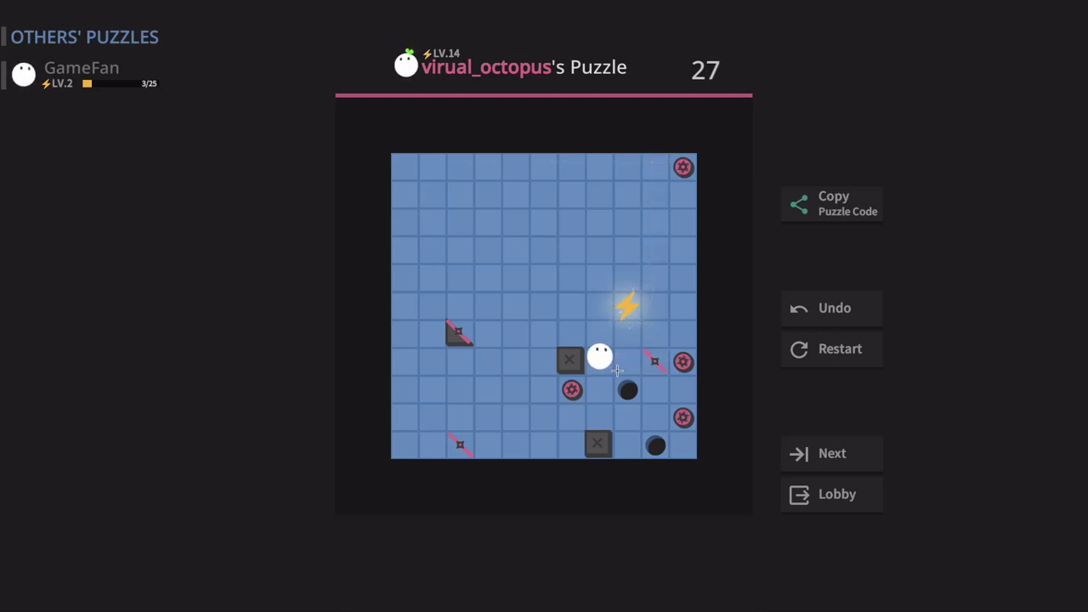
{"action": "key", "text": "Right"}
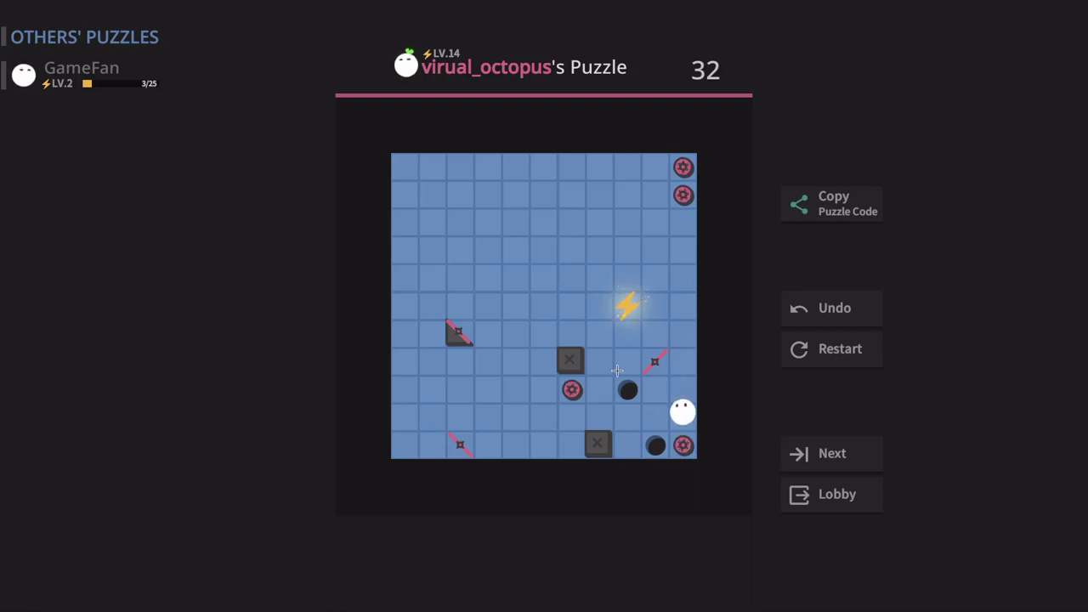
- Loop from the left edge along the top row and down through the mirror and back
{"action": "key", "text": "Left"}
{"action": "key", "text": "Up"}
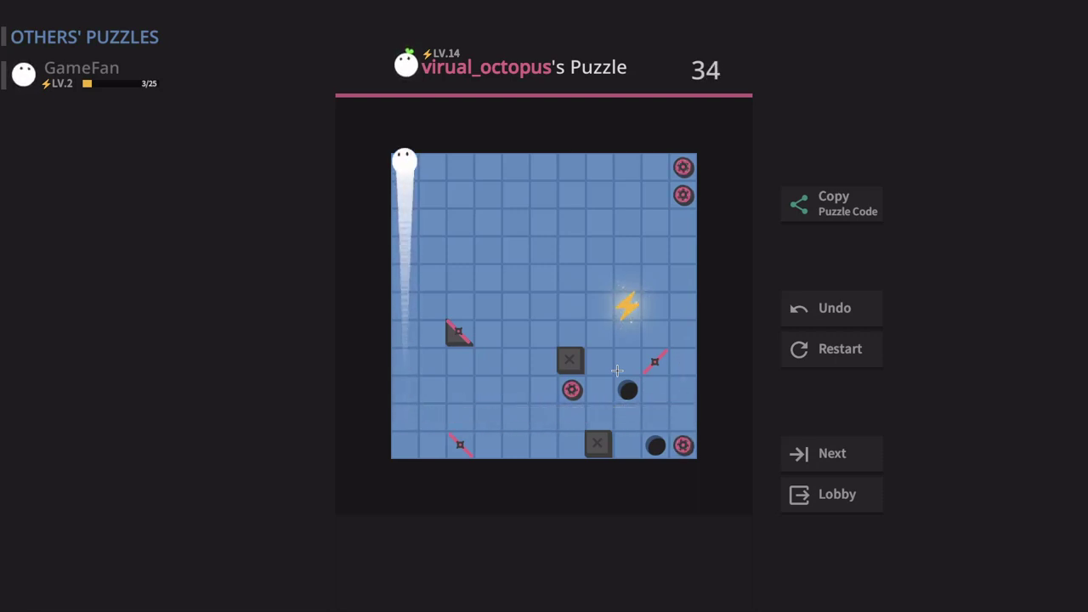
{"action": "key", "text": "Right"}
{"action": "key", "text": "Down"}
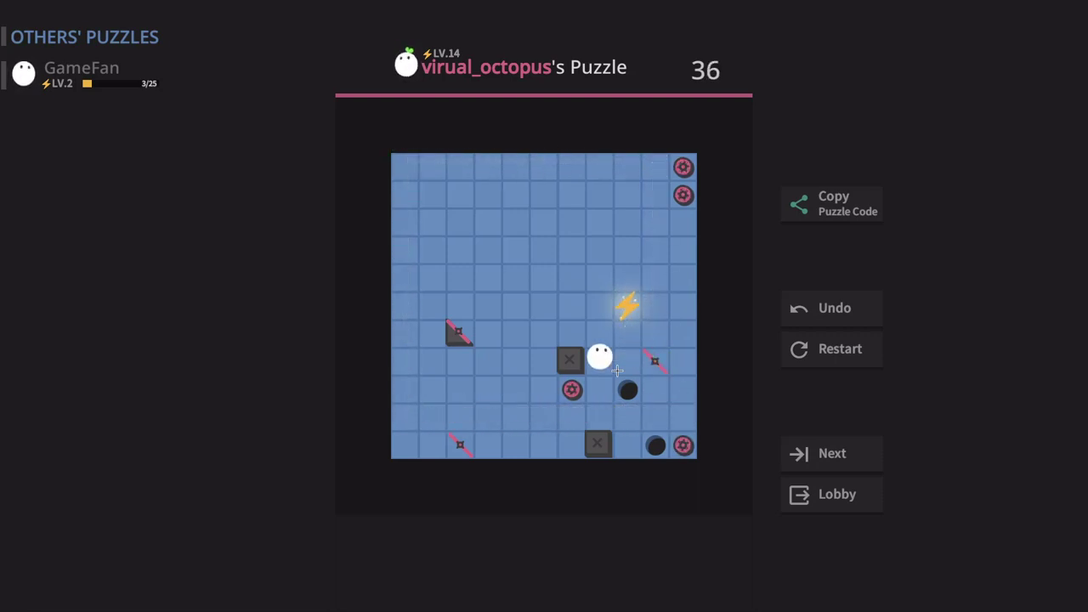
{"action": "key", "text": "Up"}
- Make a quick burst of slides reaching 46 moves, then ask to leave for the lobby
{"action": "key", "text": "Down"}
{"action": "key", "text": "Right"}
{"action": "key", "text": "Up"}
{"action": "key", "text": "Left"}
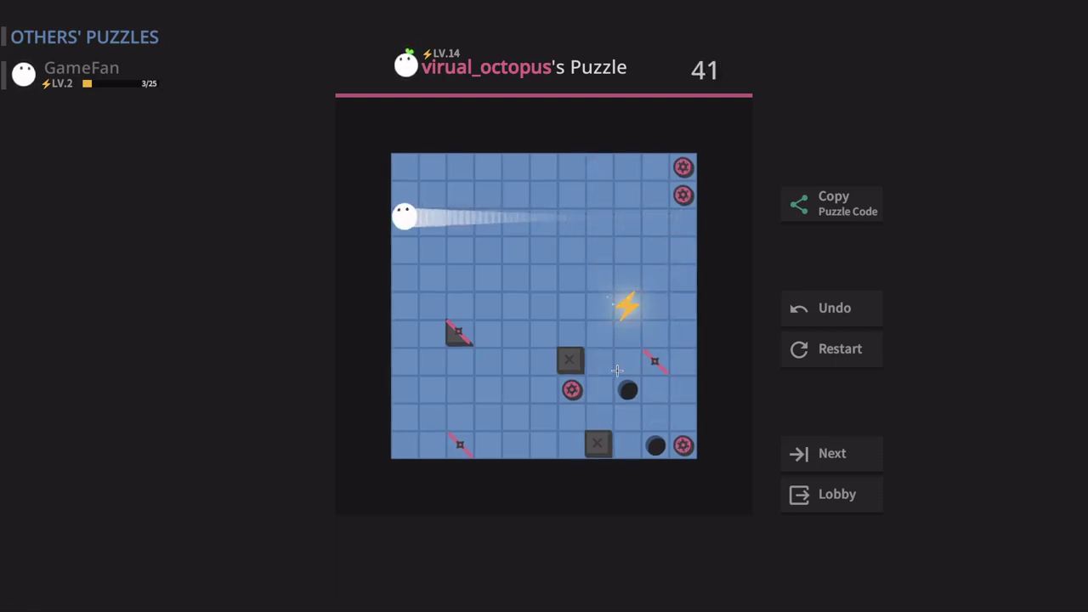
{"action": "key", "text": "Down"}
{"action": "key", "text": "Down"}
{"action": "key", "text": "Up"}
{"action": "key", "text": "Right"}
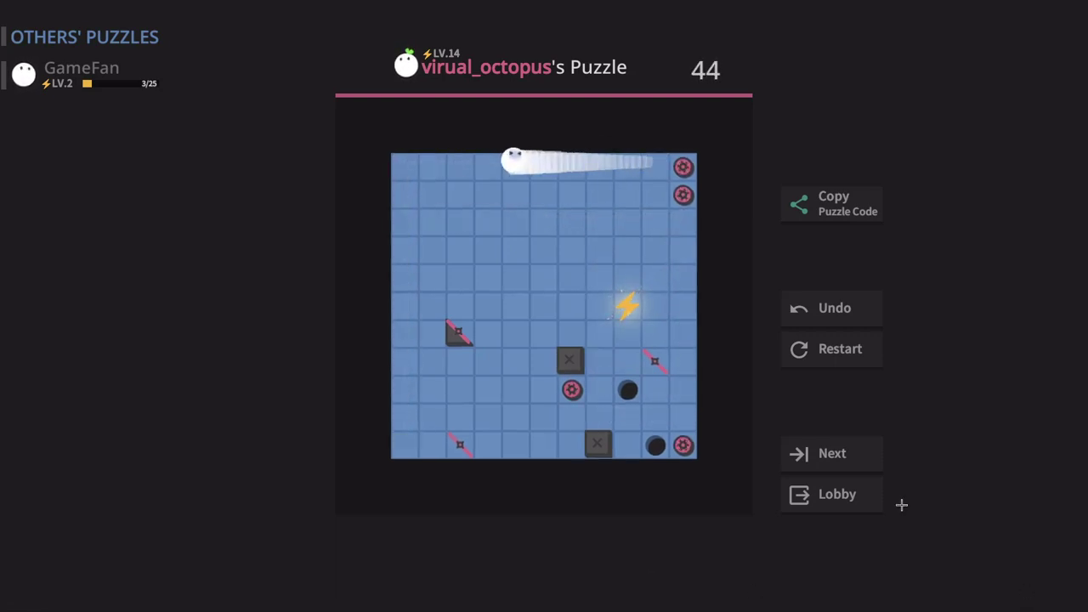
{"action": "key", "text": "Left"}
{"action": "key", "text": "Down"}
{"action": "left_click", "coordinate": [875, 499]}
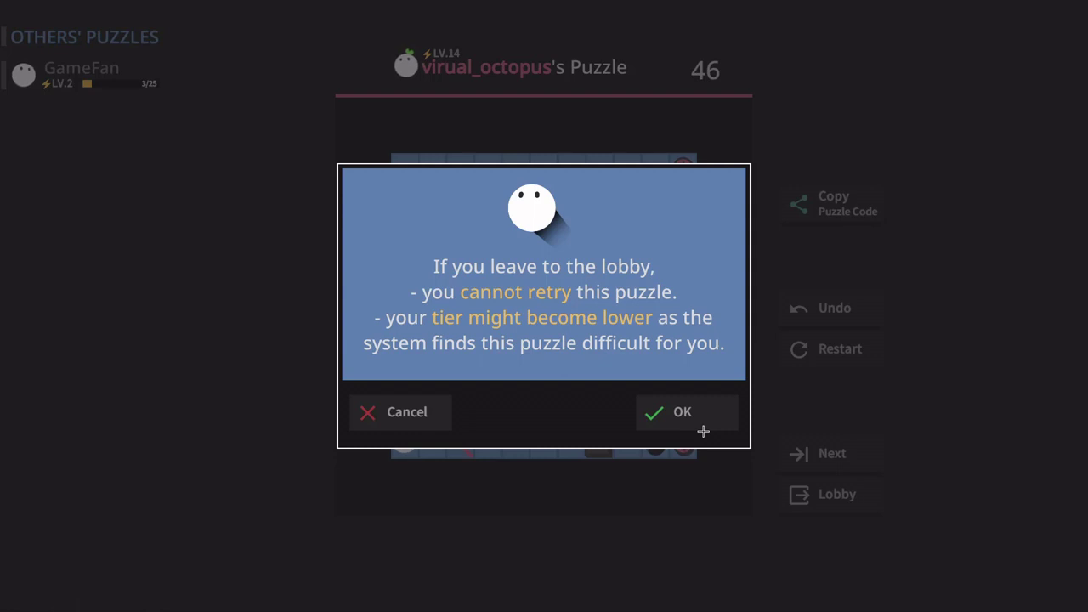
- Confirm abandoning virual_octopus's unsolved puzzle with OK
{"action": "left_click", "coordinate": [703, 431]}
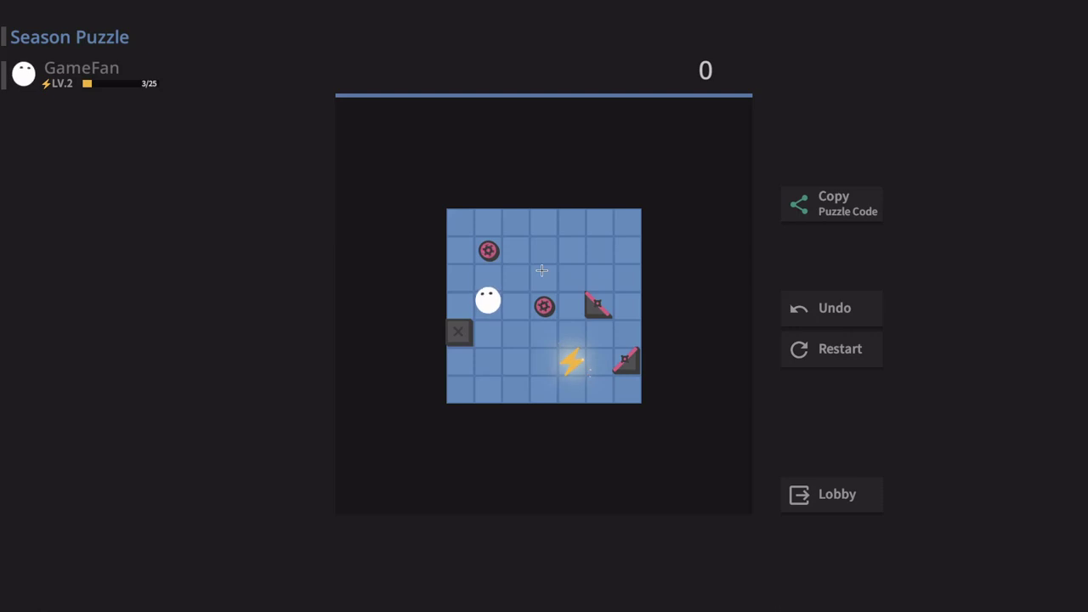
- Solve the season puzzle with right, up, right, down, then go back to the lobby
{"action": "key", "text": "Right"}
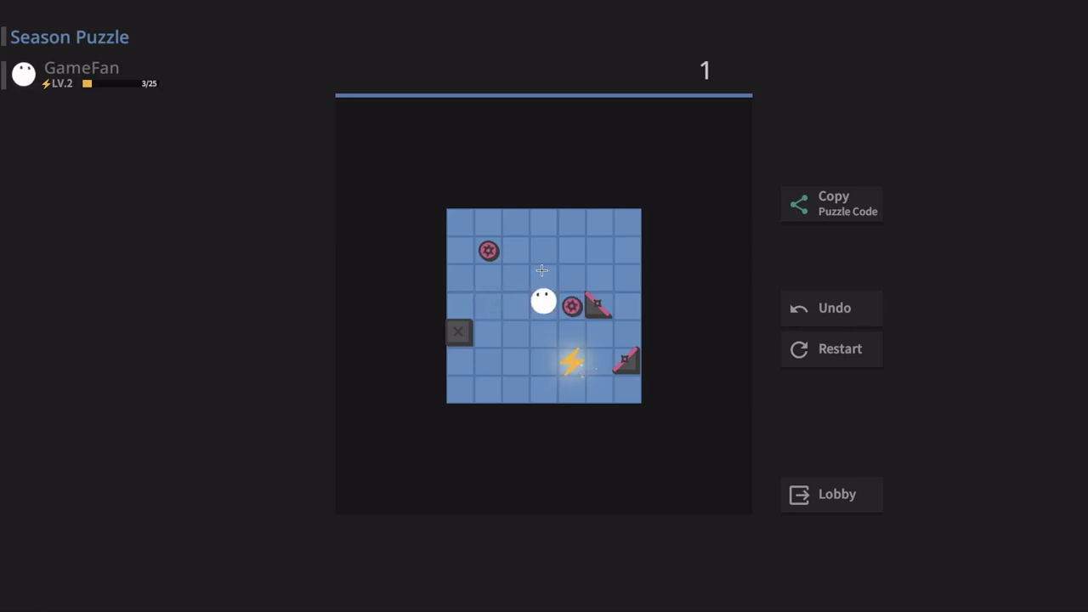
{"action": "key", "text": "Up"}
{"action": "key", "text": "Right"}
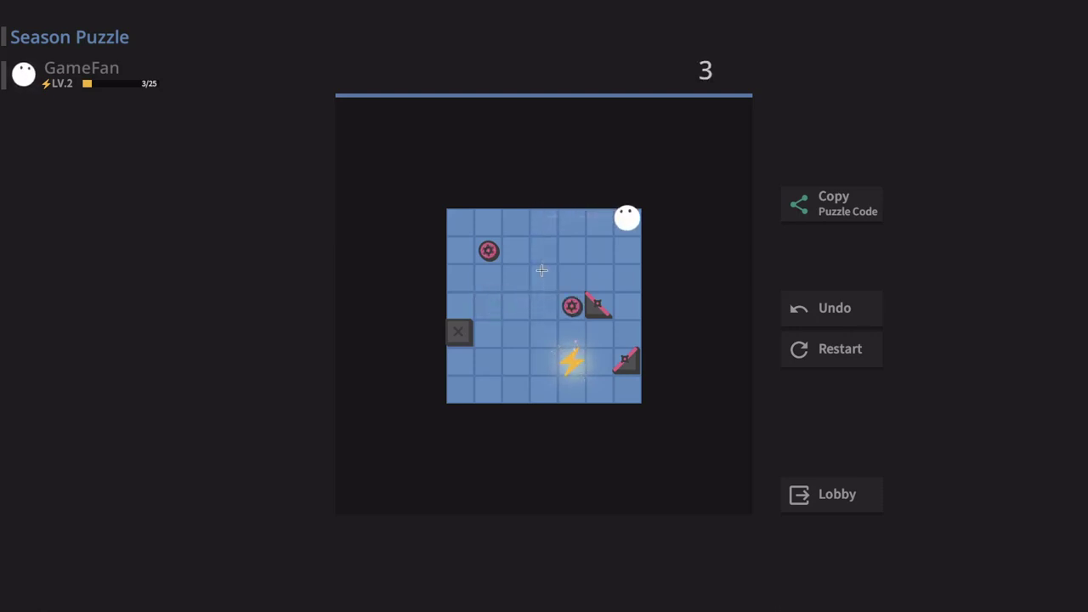
{"action": "key", "text": "Down"}
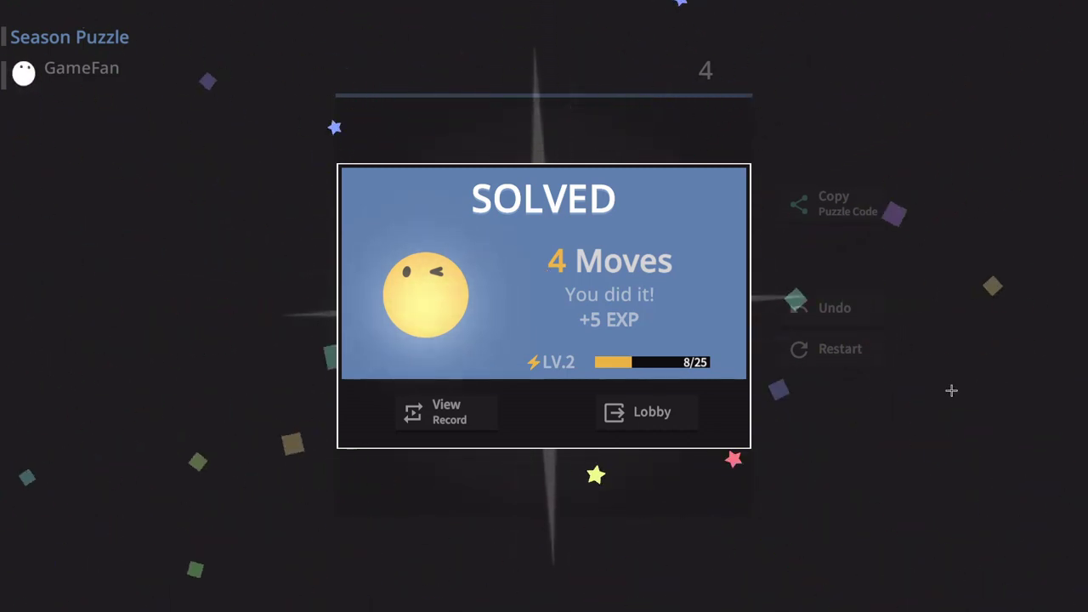
{"action": "left_click", "coordinate": [652, 411]}
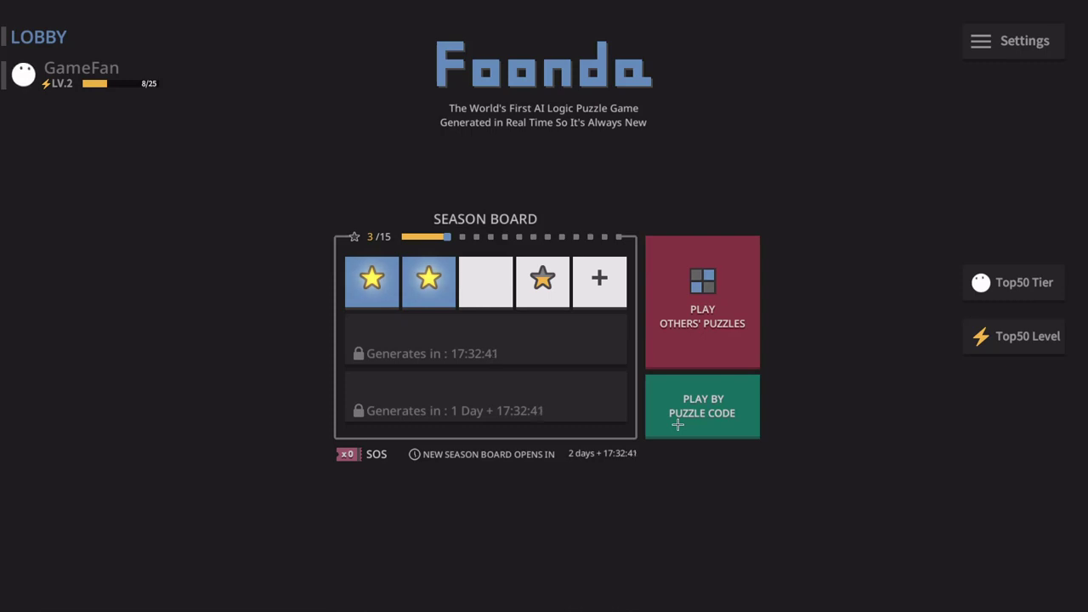
- Replay the fourth Season Board puzzle with down, right, left, up, right, then go back to the lobby
{"action": "left_click", "coordinate": [547, 295]}
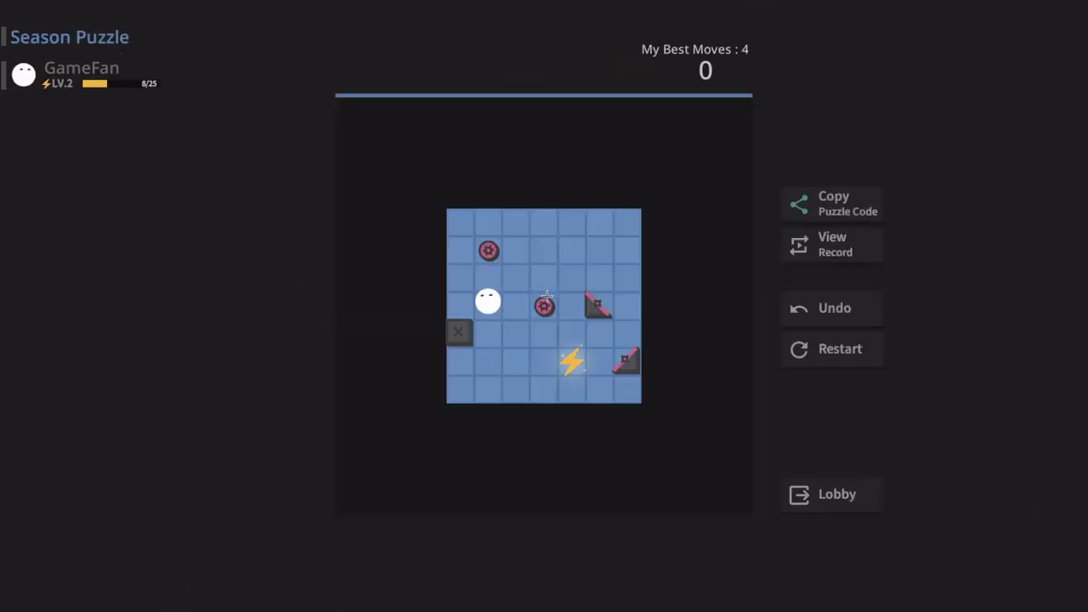
{"action": "key", "text": "Down"}
{"action": "key", "text": "Right"}
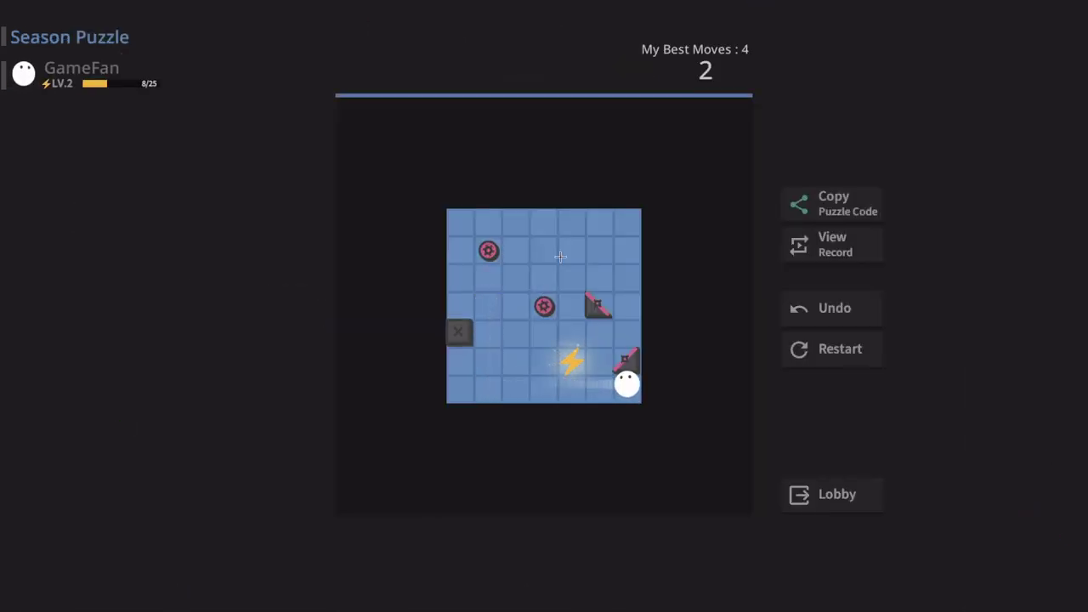
{"action": "key", "text": "Left"}
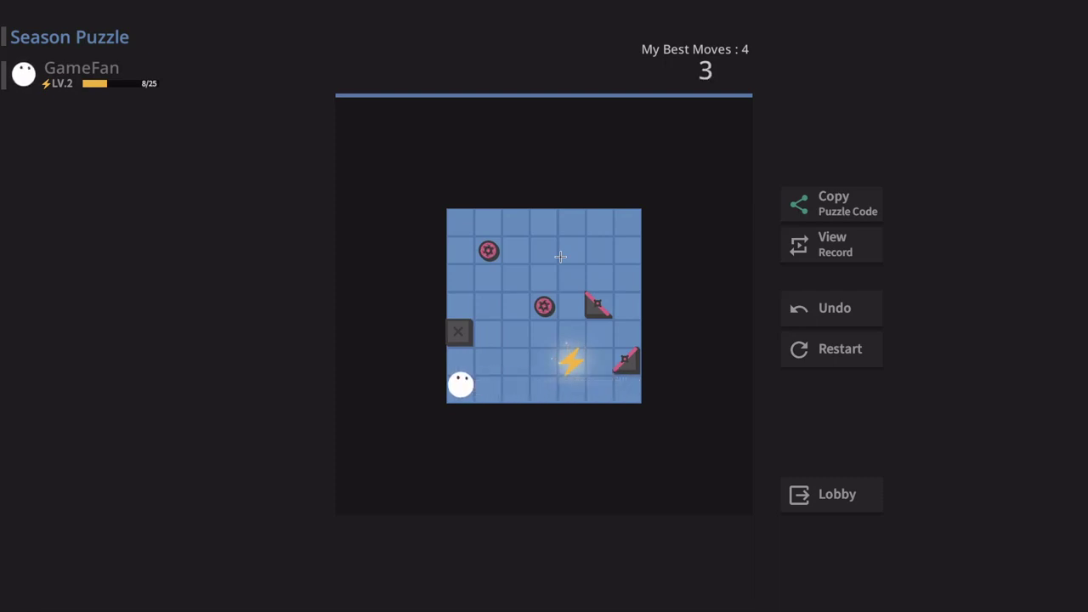
{"action": "key", "text": "Up"}
{"action": "key", "text": "Right"}
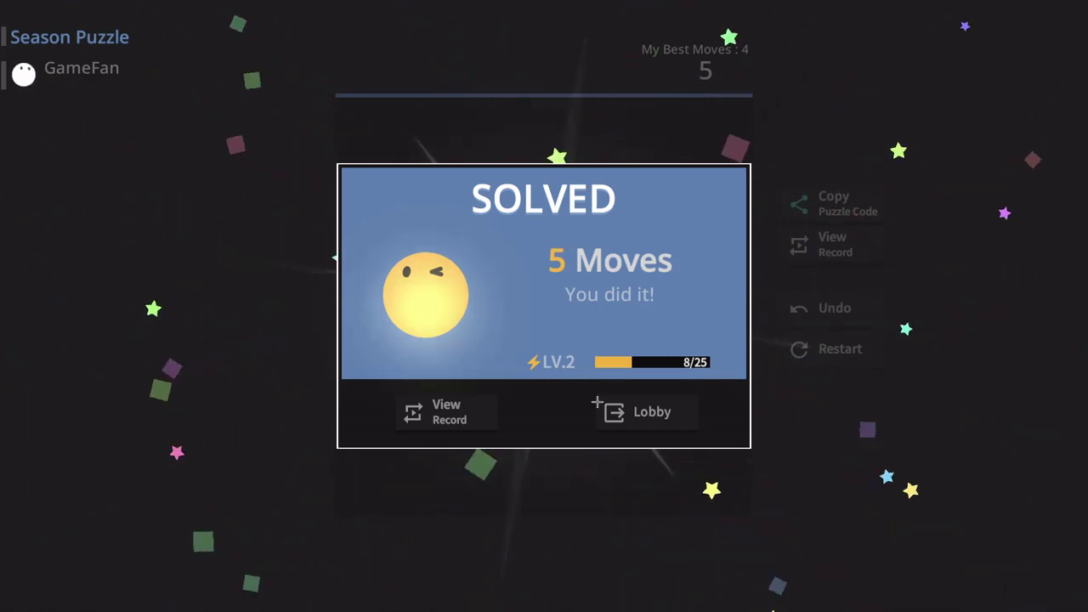
{"action": "left_click", "coordinate": [685, 421]}
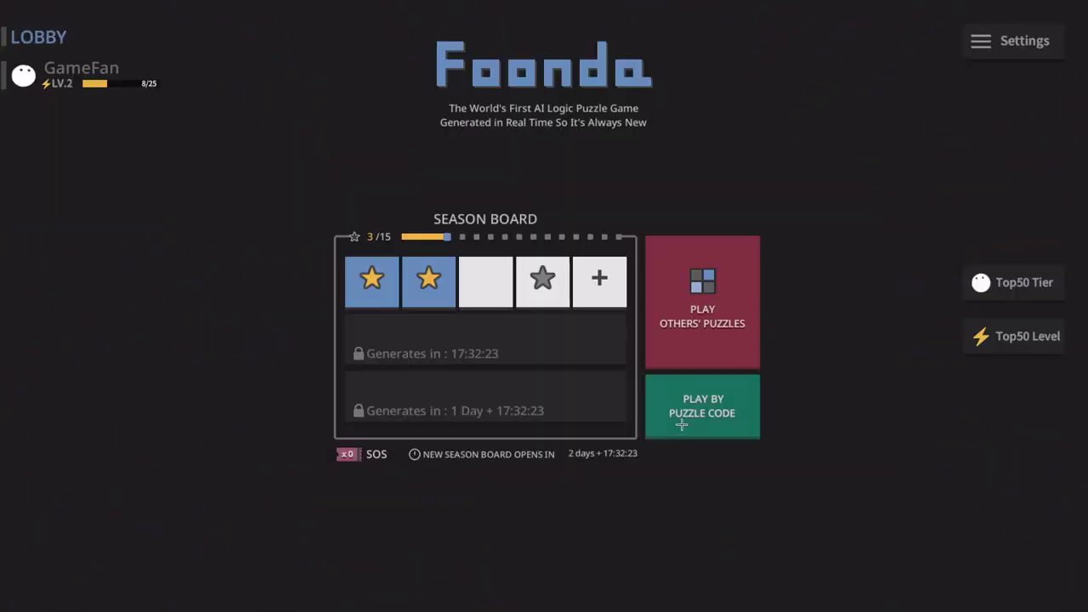
- Reopen the fourth season puzzle, solve it with up, right, down, and return to the lobby
{"action": "left_click", "coordinate": [544, 284]}
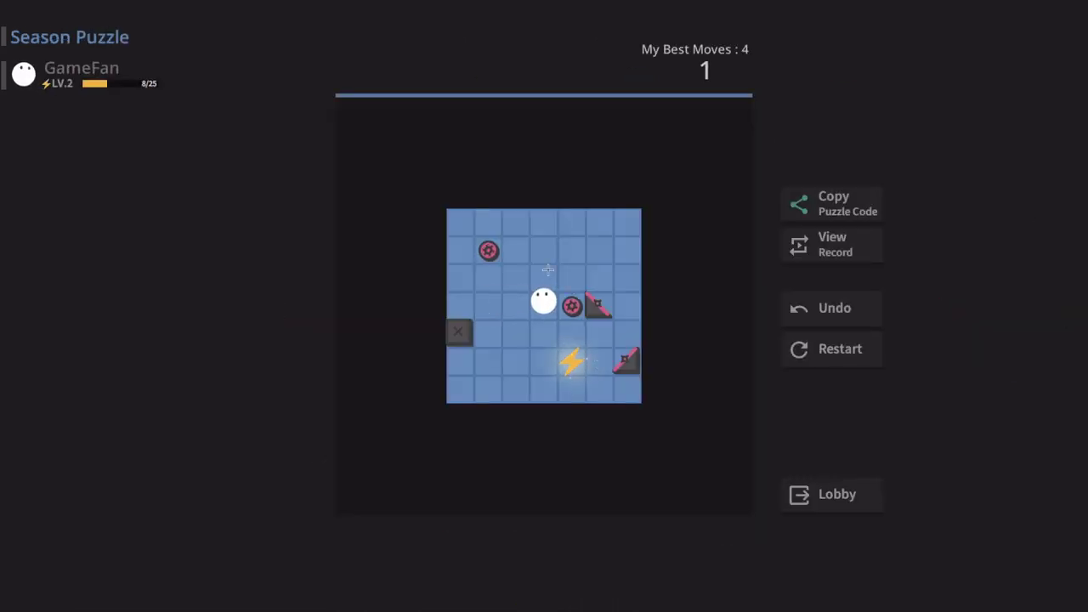
{"action": "key", "text": "Up"}
{"action": "key", "text": "Right"}
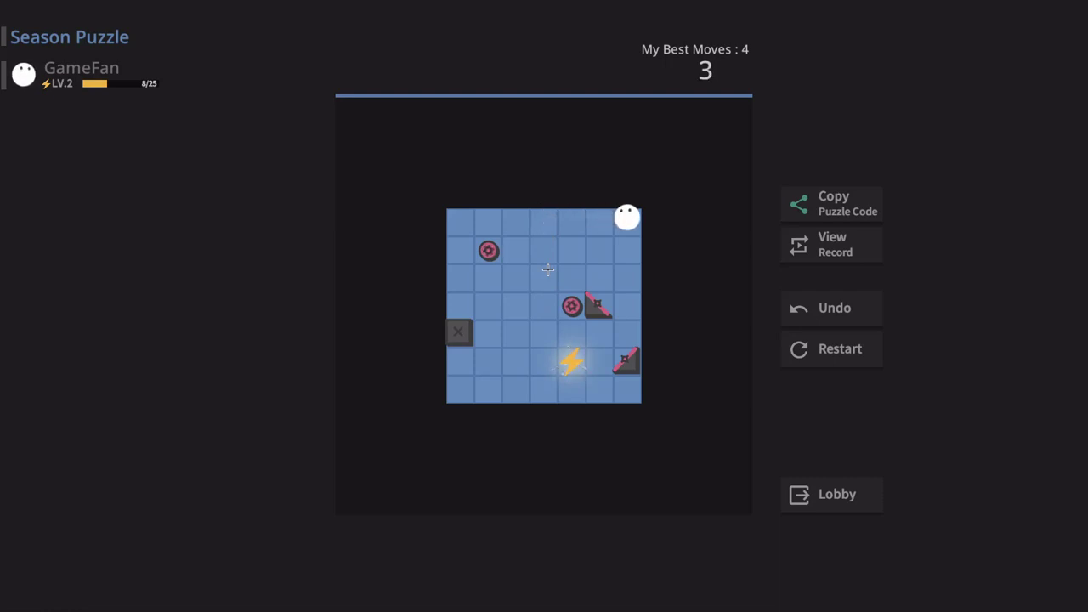
{"action": "key", "text": "Down"}
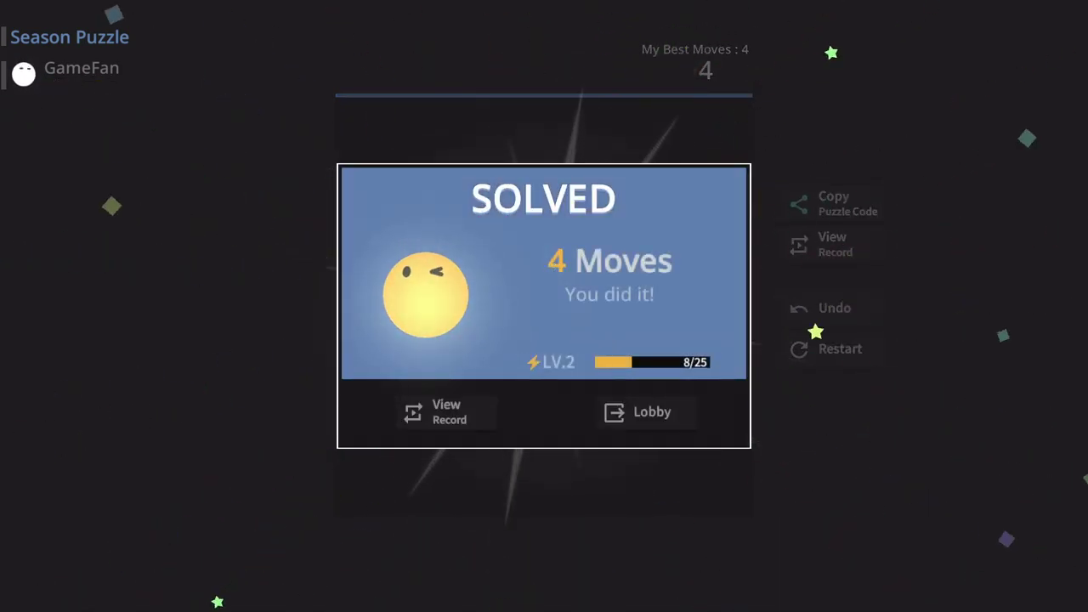
{"action": "key", "text": "Return"}
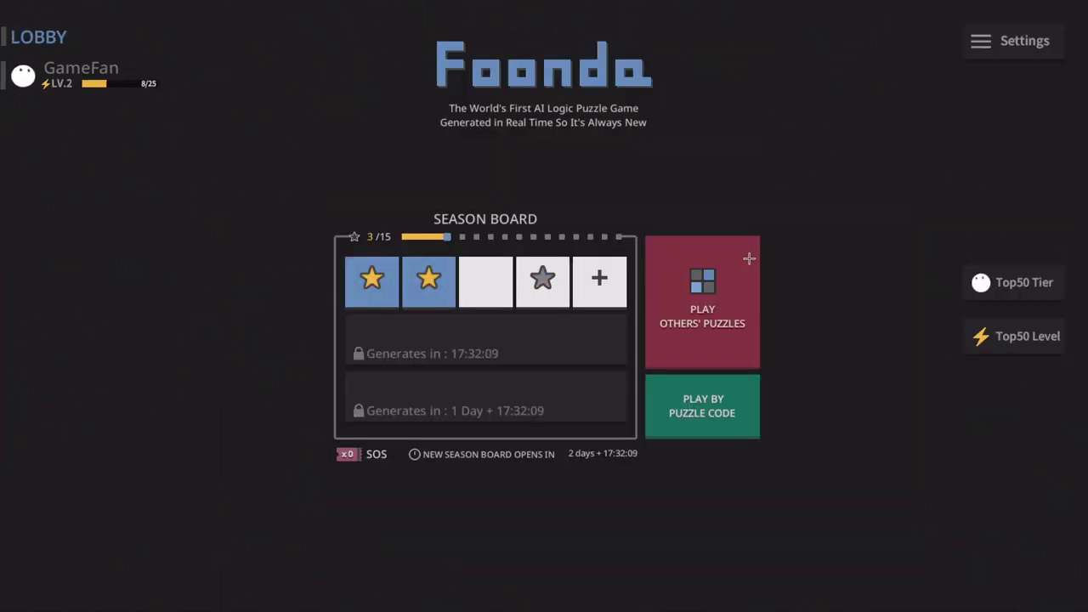
- Replay the fourth puzzle, solving it again with up, right, down for a Perfect Solution
{"action": "left_click", "coordinate": [552, 273]}
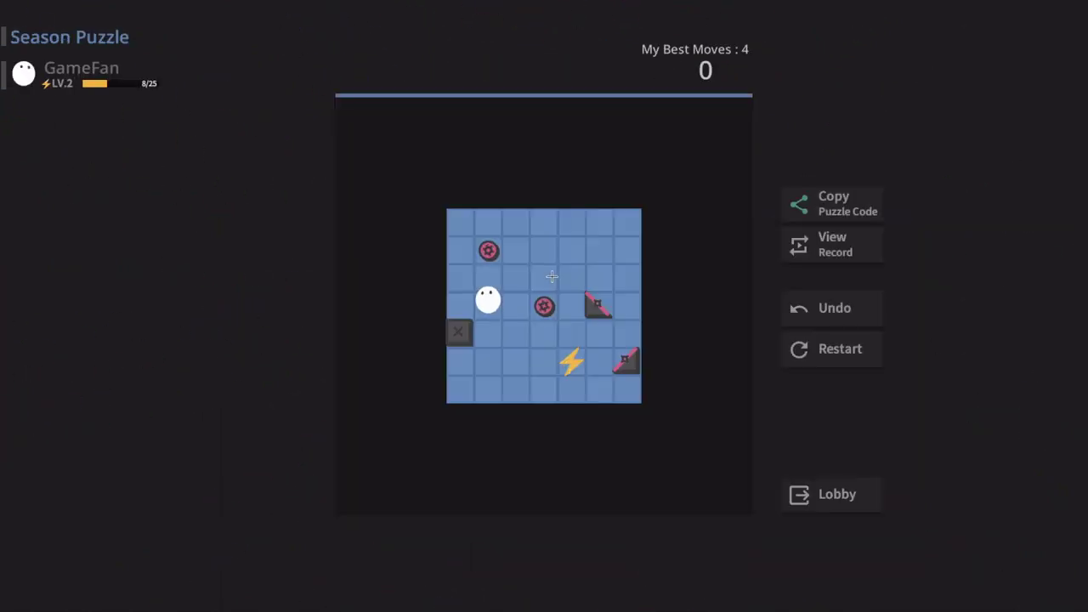
{"action": "key", "text": "Up"}
{"action": "key", "text": "Right"}
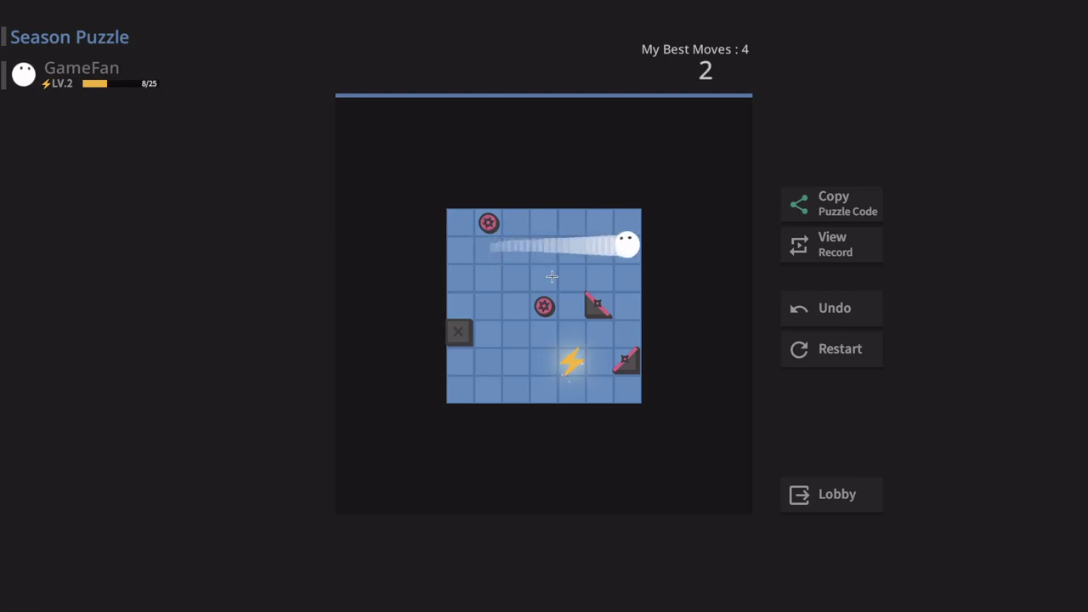
{"action": "key", "text": "Down"}
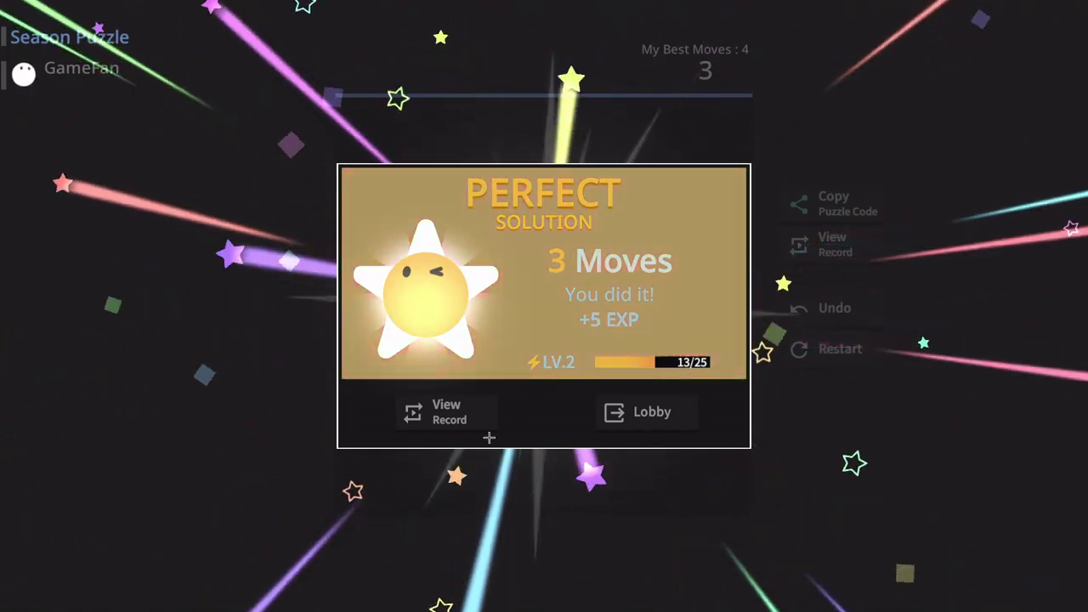
- Leave the Perfect Solution dialog for the lobby, where the fourth puzzle shows a star
{"action": "left_click", "coordinate": [655, 410]}
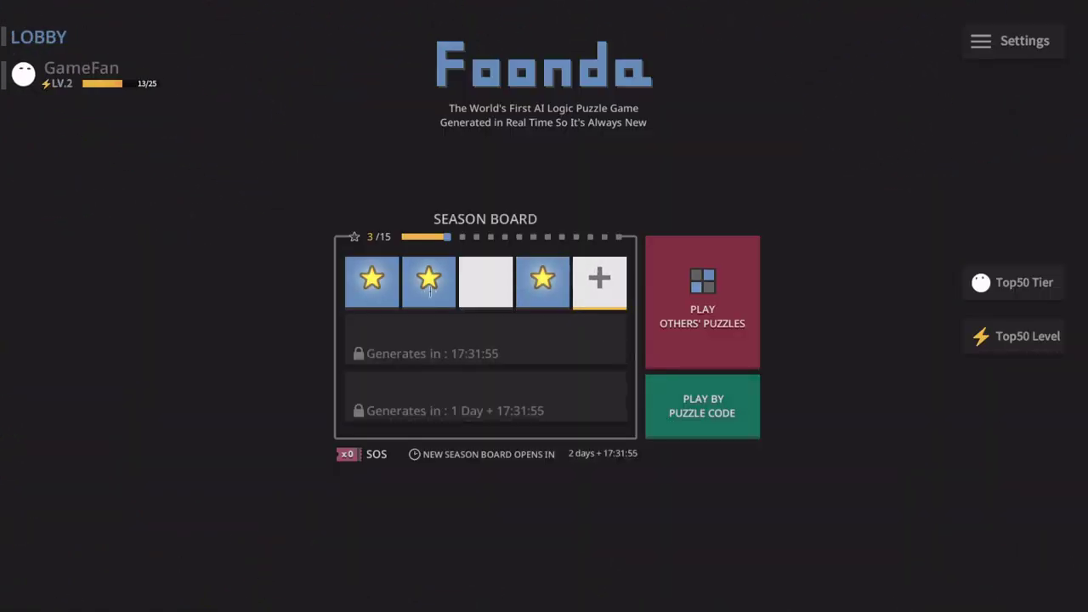
- Start the next Season Puzzle and slide the ball along the walls to beneath the top gears
{"action": "left_click", "coordinate": [479, 280]}
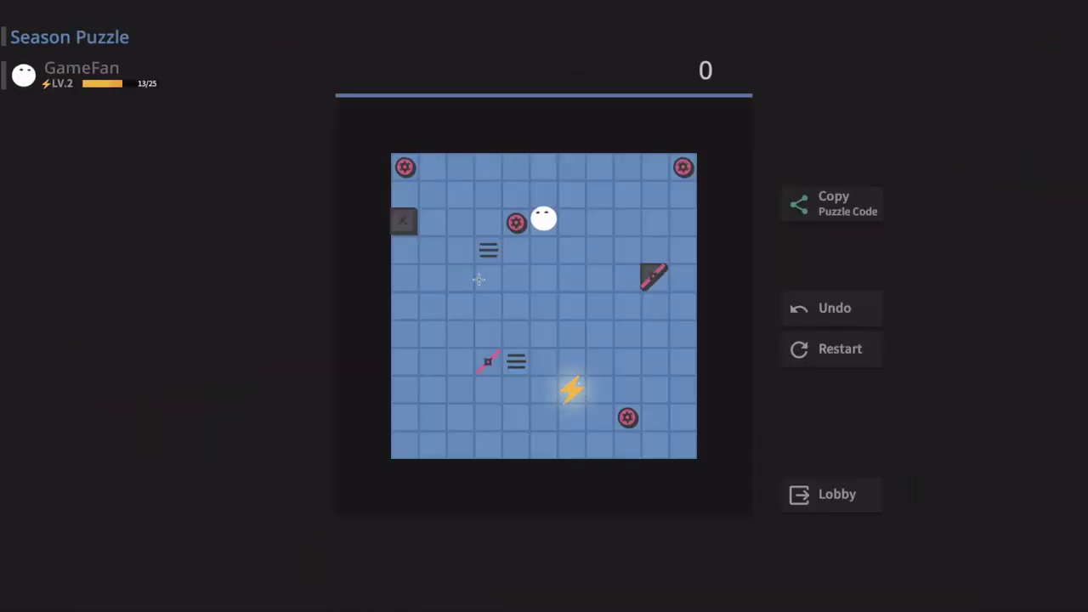
{"action": "key", "text": "Right"}
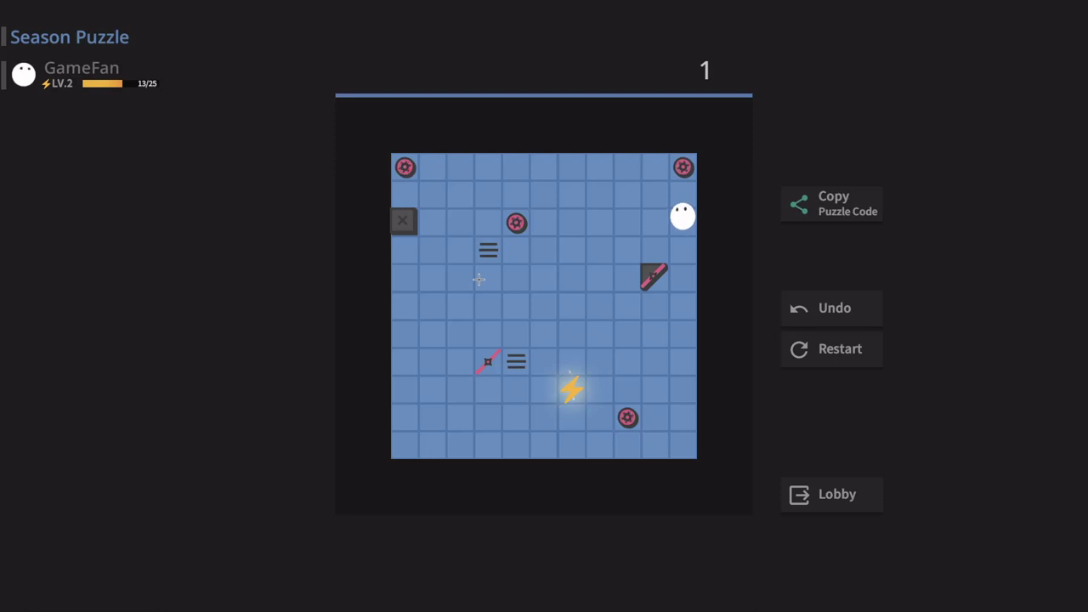
{"action": "key", "text": "Down"}
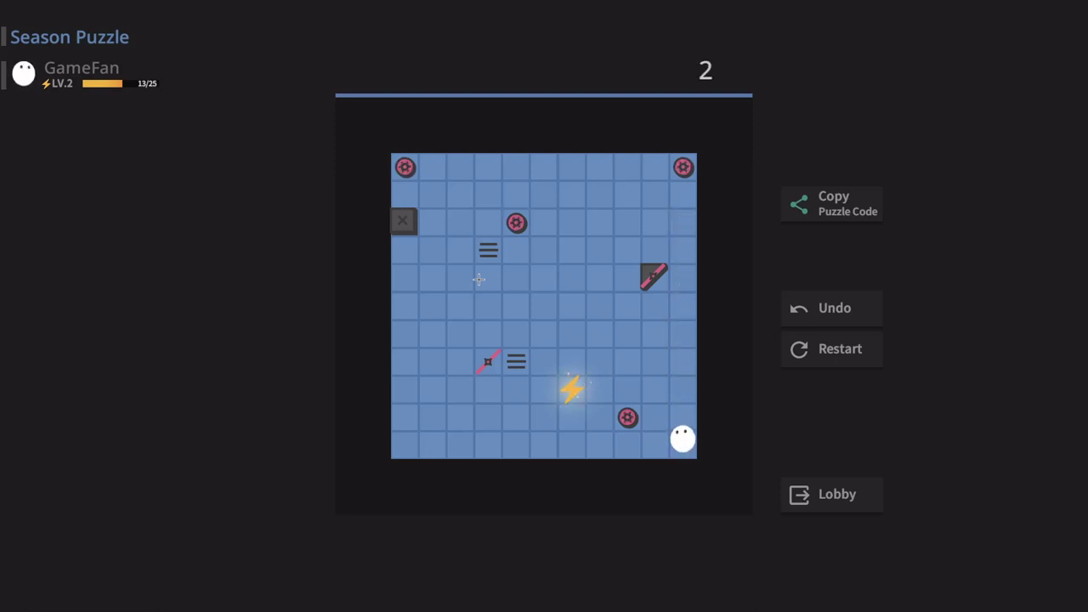
{"action": "key", "text": "Left"}
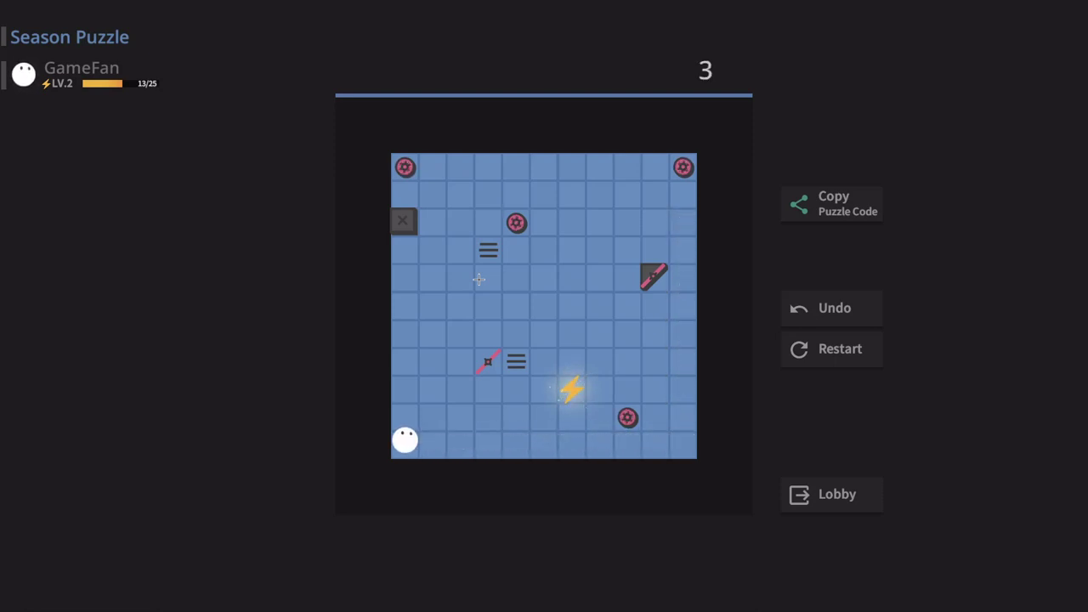
{"action": "key", "text": "Up"}
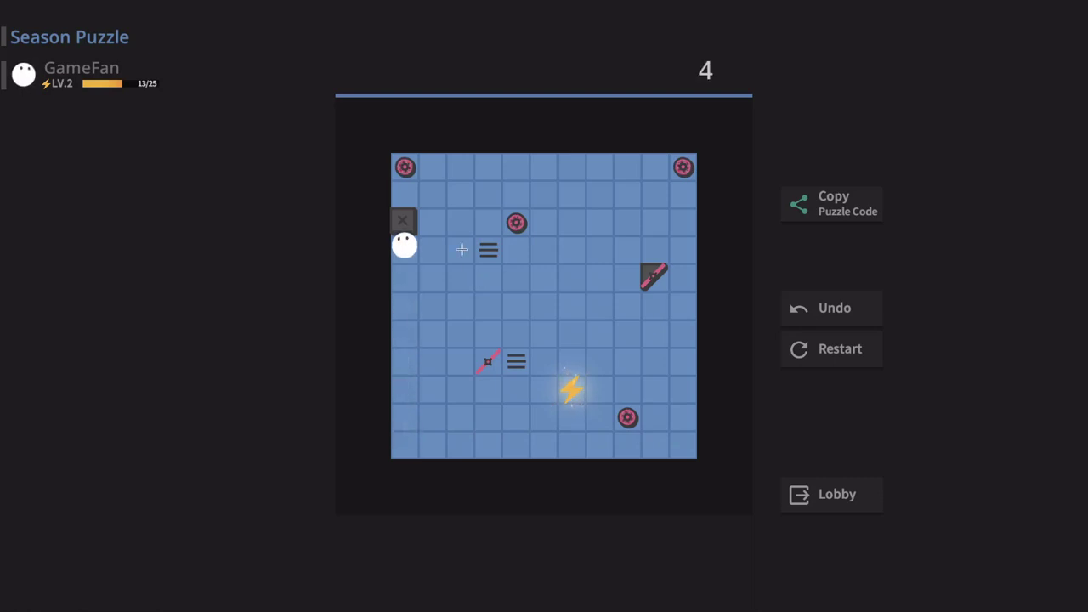
{"action": "key", "text": "Right"}
{"action": "key", "text": "Up"}
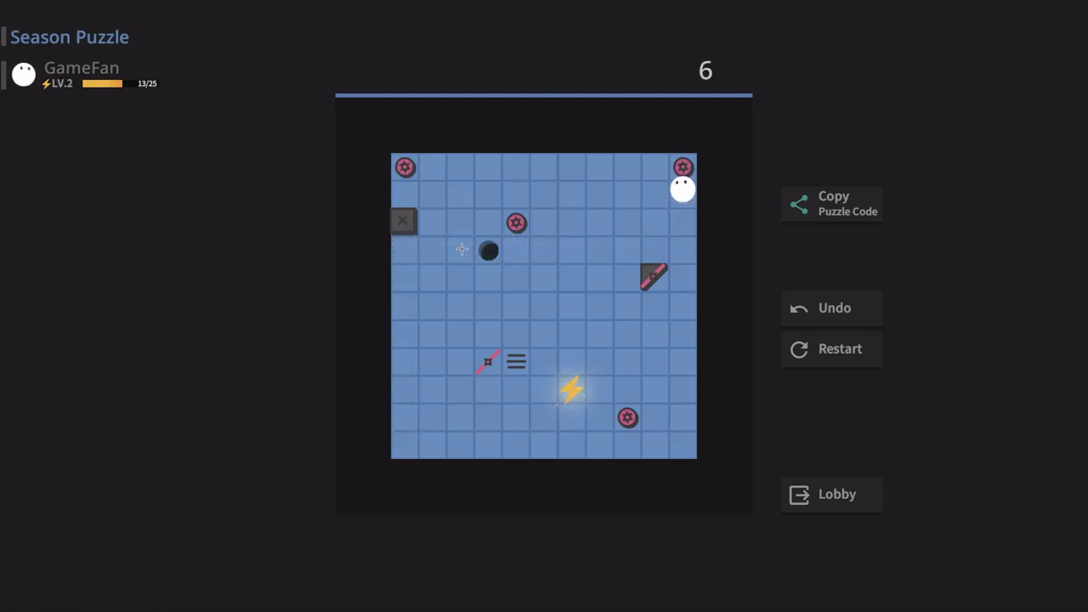
{"action": "key", "text": "Left"}
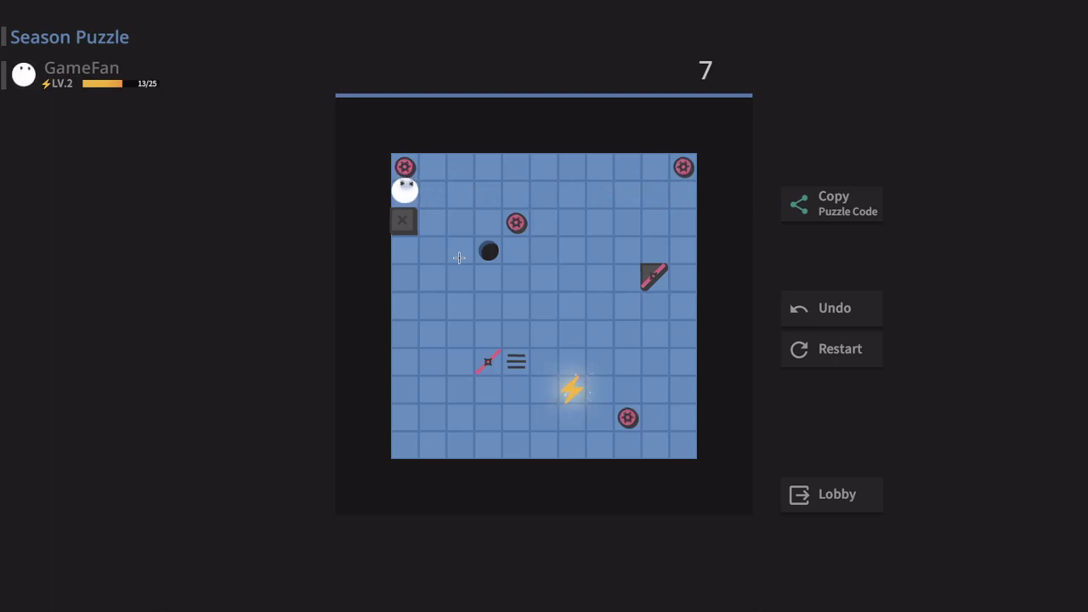
- Route the ball around the board's corners and back to the top-left
{"action": "key", "text": "Right"}
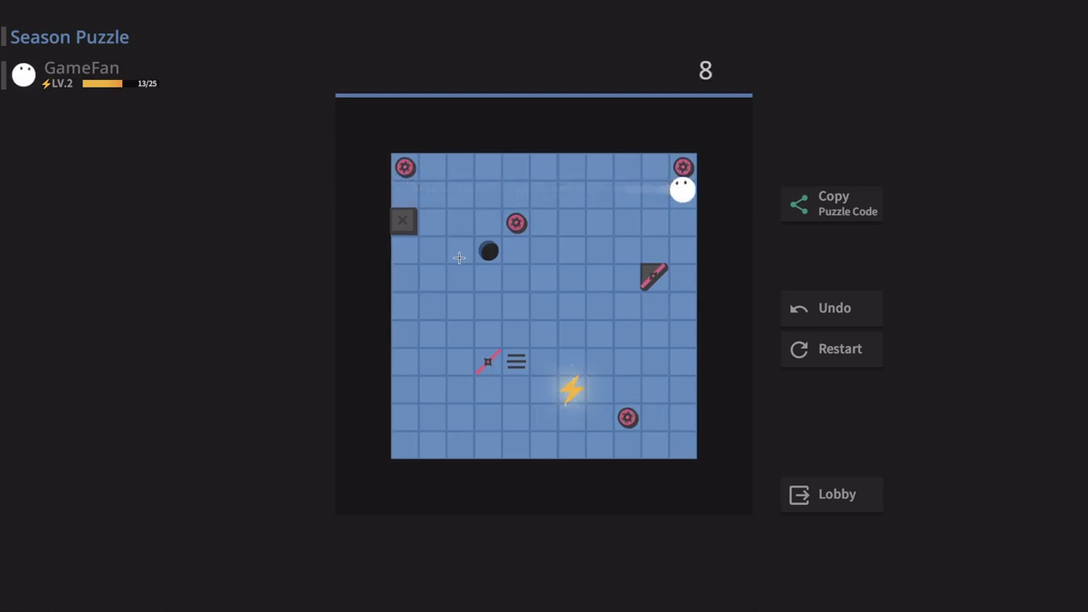
{"action": "key", "text": "Down"}
{"action": "key", "text": "Left"}
{"action": "key", "text": "Up"}
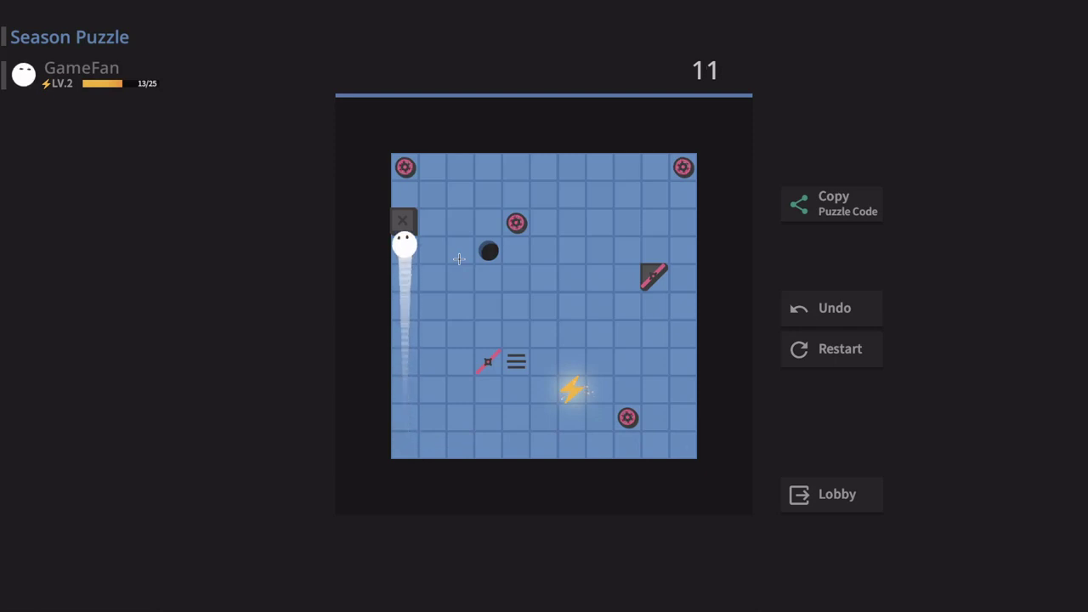
{"action": "key", "text": "Right"}
{"action": "key", "text": "Down"}
{"action": "key", "text": "Right"}
{"action": "key", "text": "Up"}
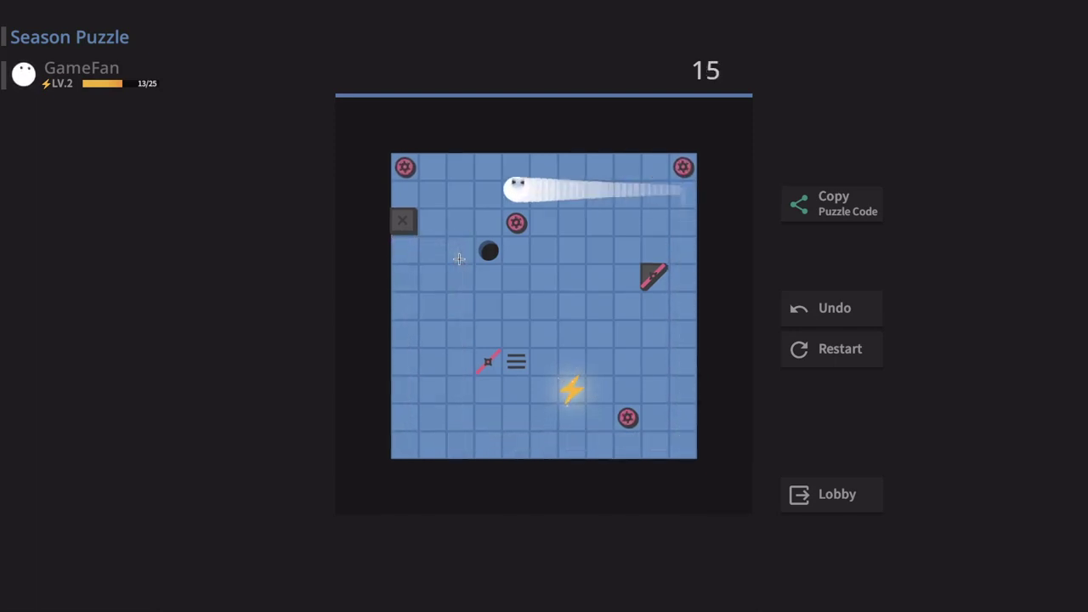
{"action": "key", "text": "Left"}
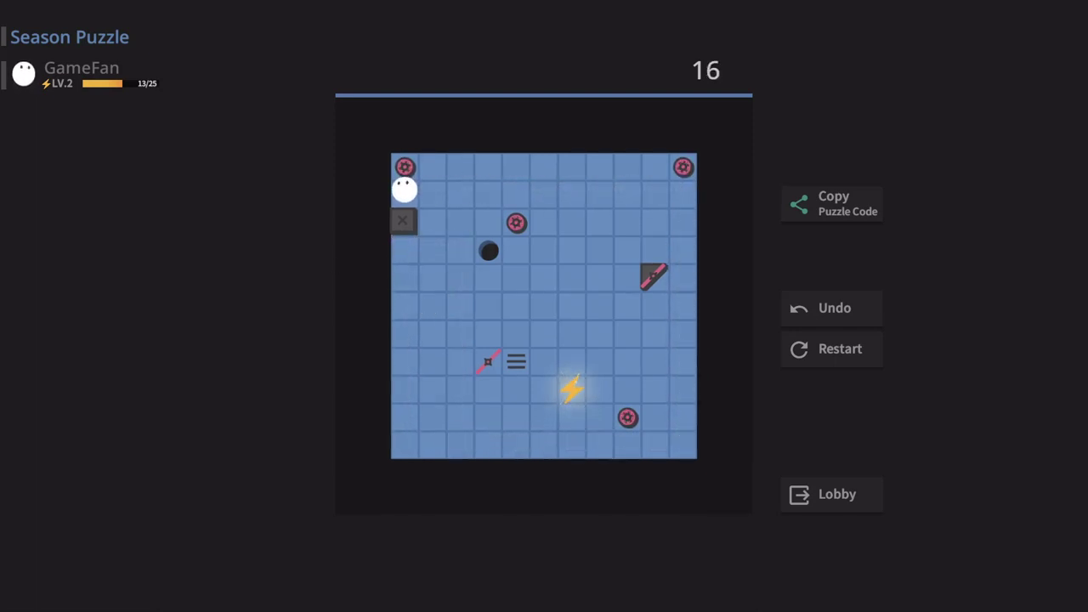
- Try more routes across the top, bottom row and right side, ending at 22 moves in the bottom-right
{"action": "key", "text": "Right"}
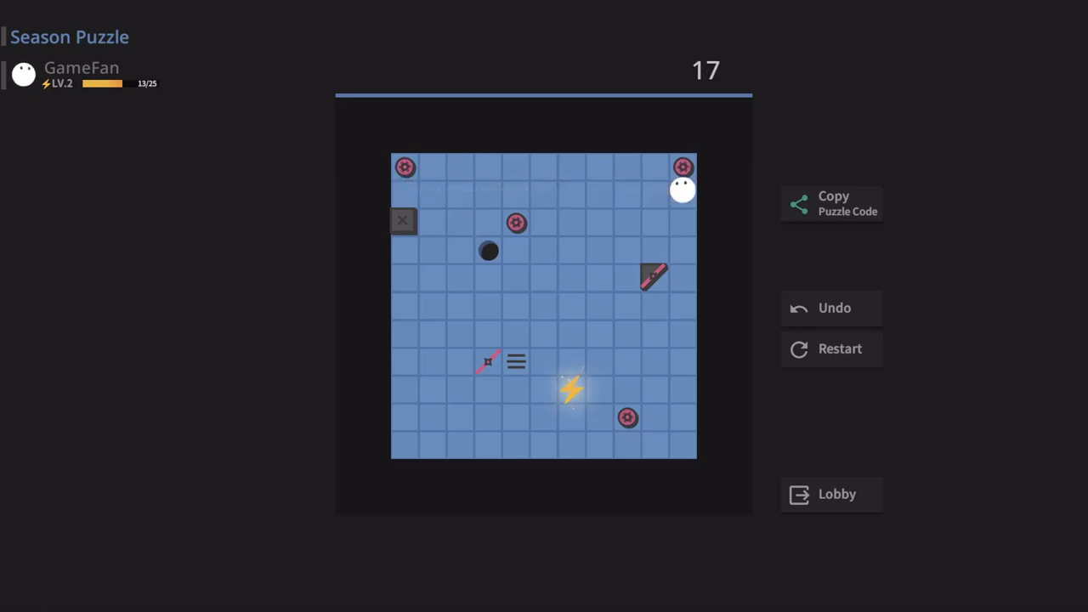
{"action": "key", "text": "Down"}
{"action": "key", "text": "Left"}
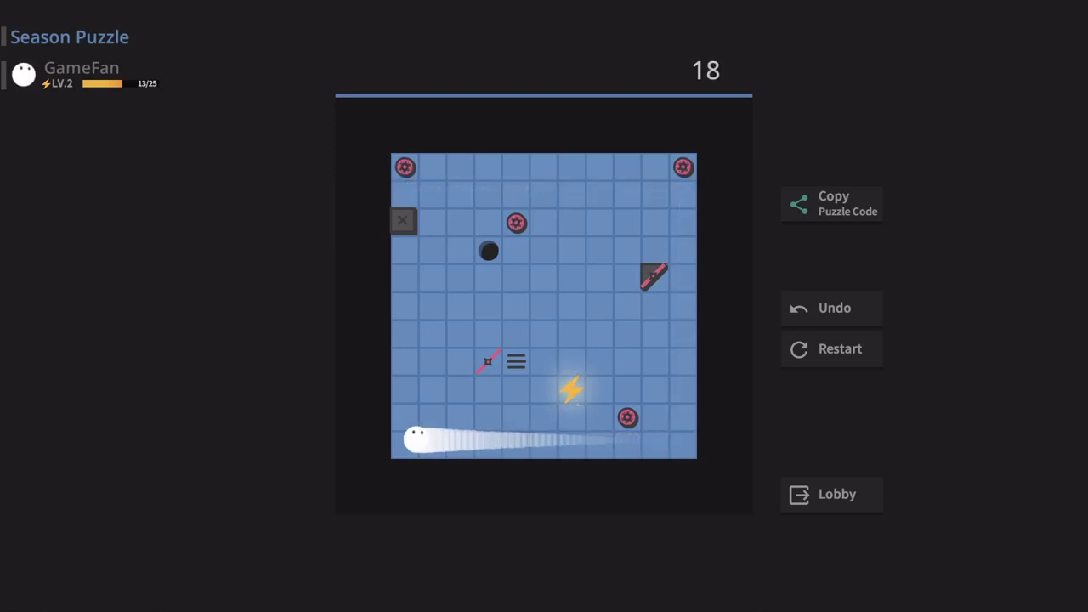
{"action": "key", "text": "Right"}
{"action": "key", "text": "Up"}
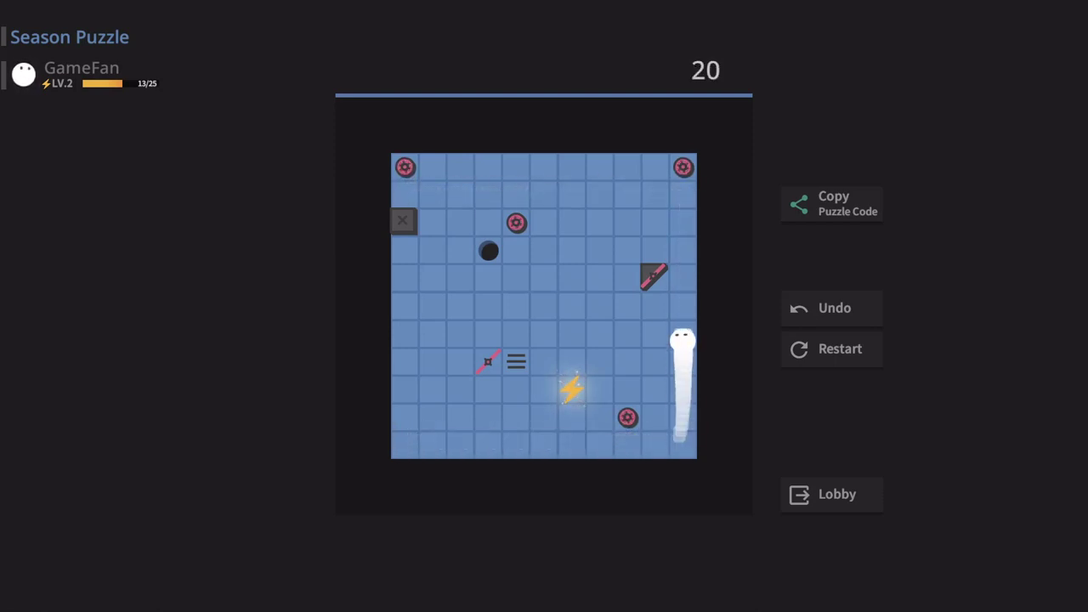
{"action": "key", "text": "Down"}
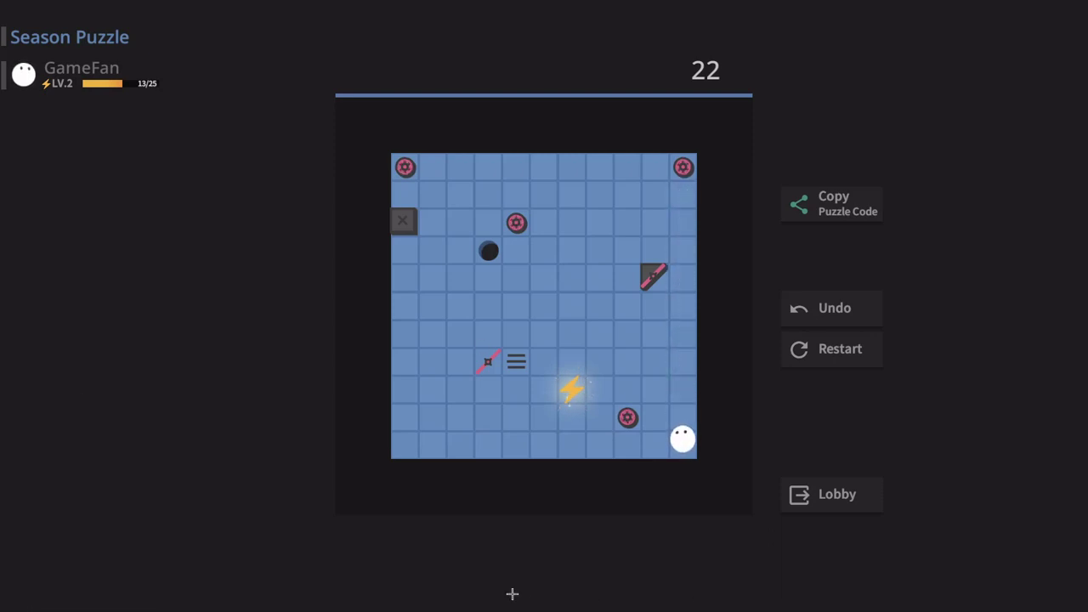
- Return to the lobby, start Others' Puzzles, try one slide, then restart the puzzle
{"action": "left_click", "coordinate": [877, 507]}
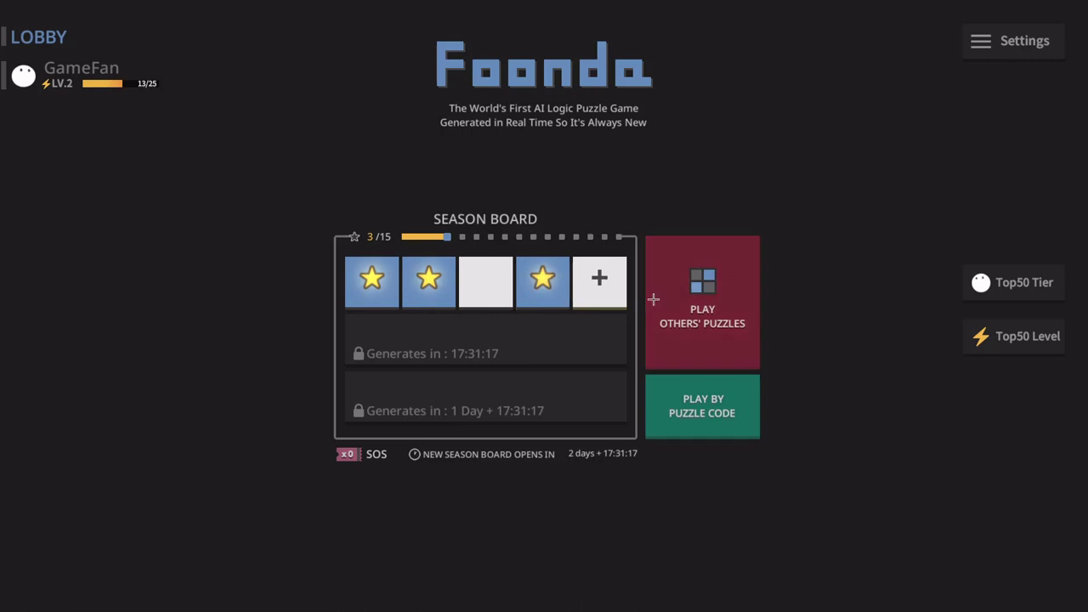
{"action": "left_click", "coordinate": [653, 300]}
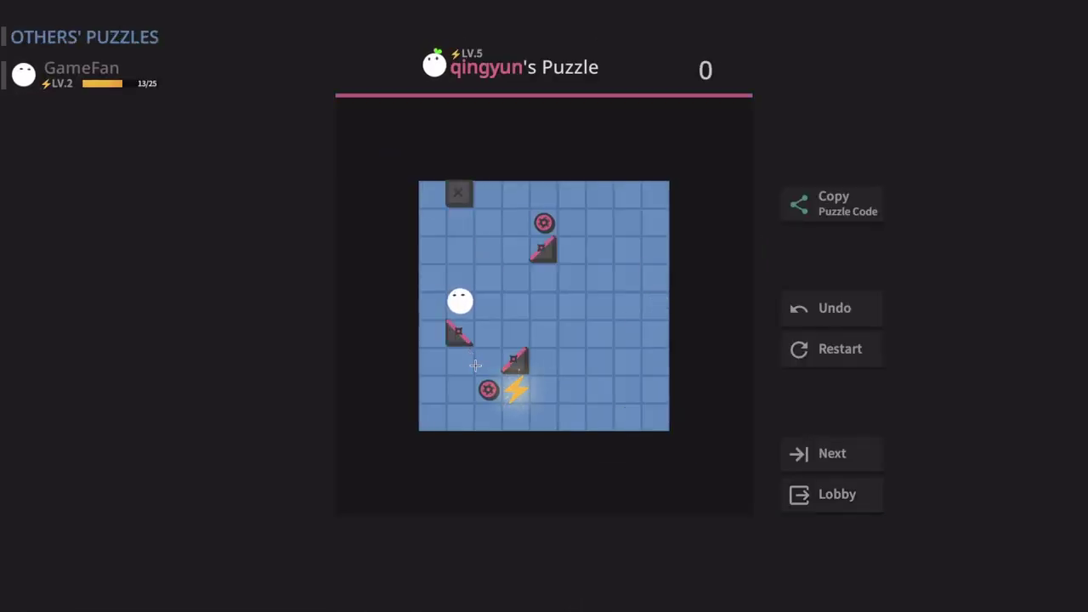
{"action": "key", "text": "Left"}
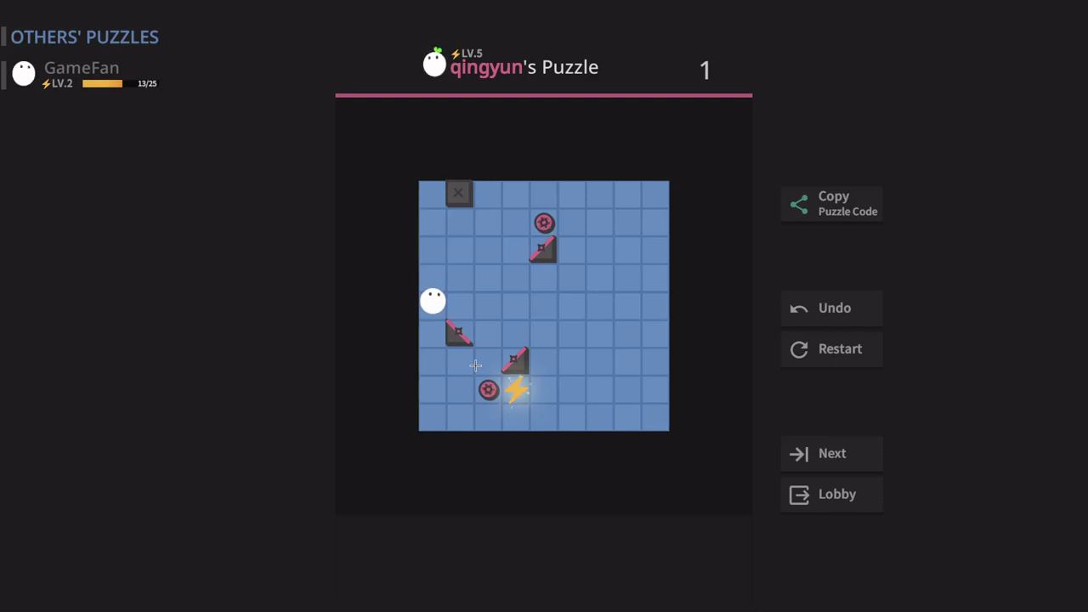
{"action": "left_click", "coordinate": [853, 343]}
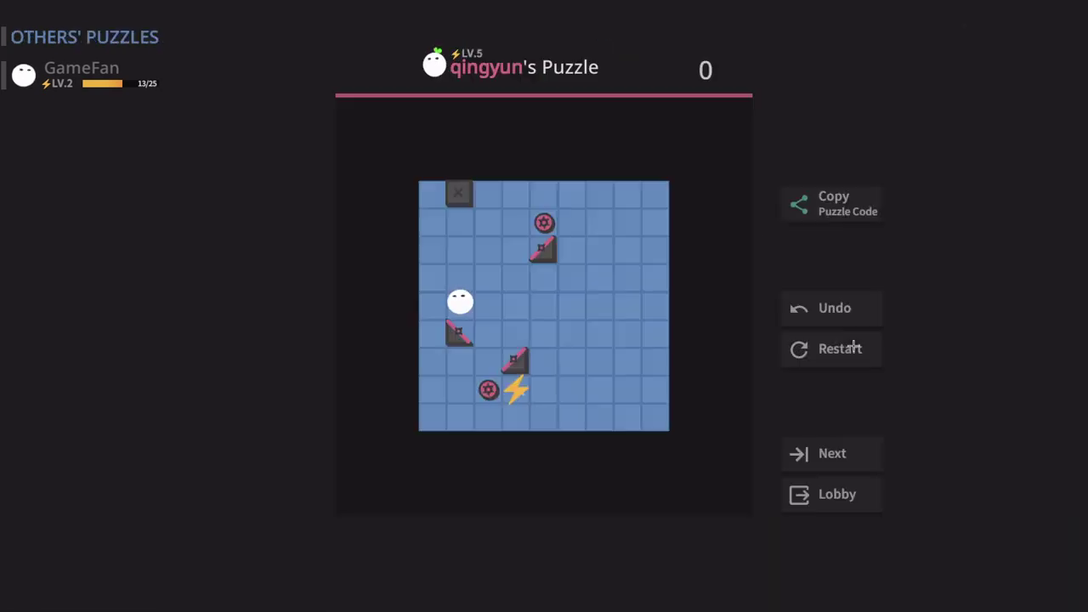
- Guide the ball onto the lightning tile, solving qingyun's puzzle in 8 moves for +3 EXP
{"action": "key", "text": "Down"}
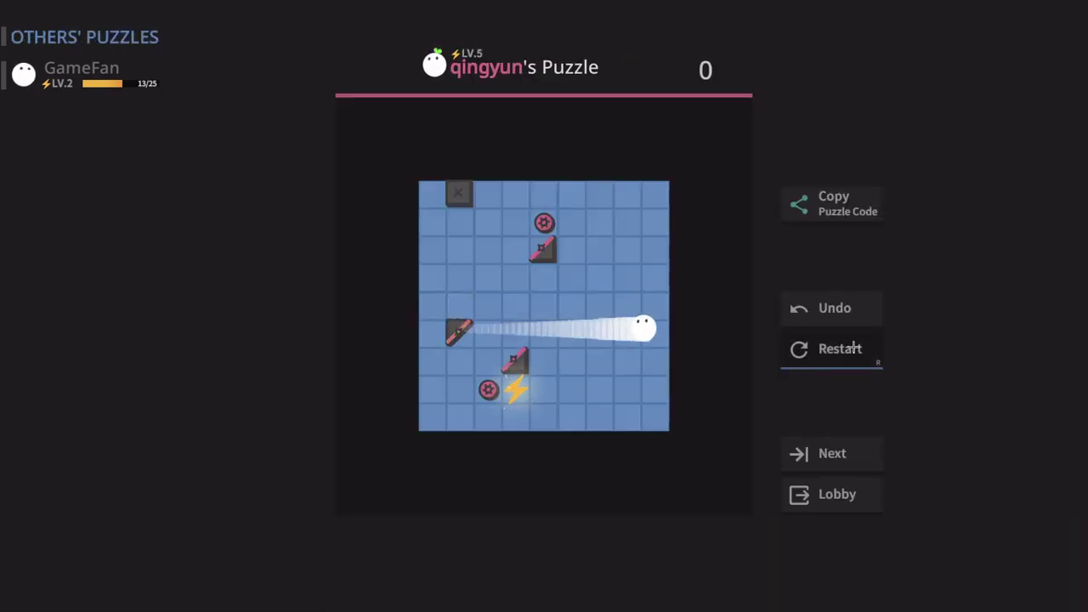
{"action": "key", "text": "Down"}
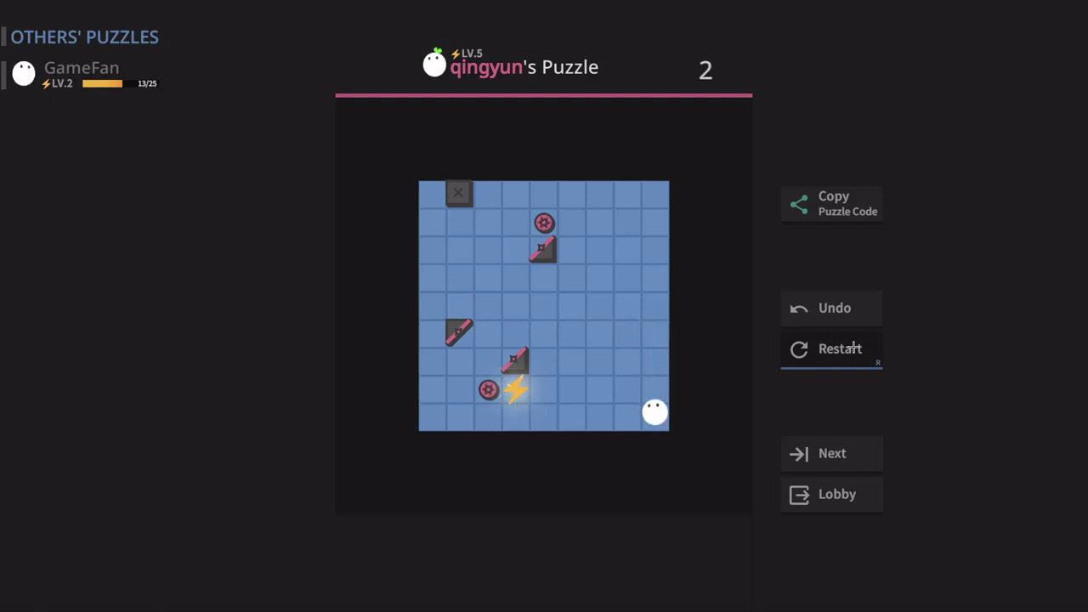
{"action": "key", "text": "Left"}
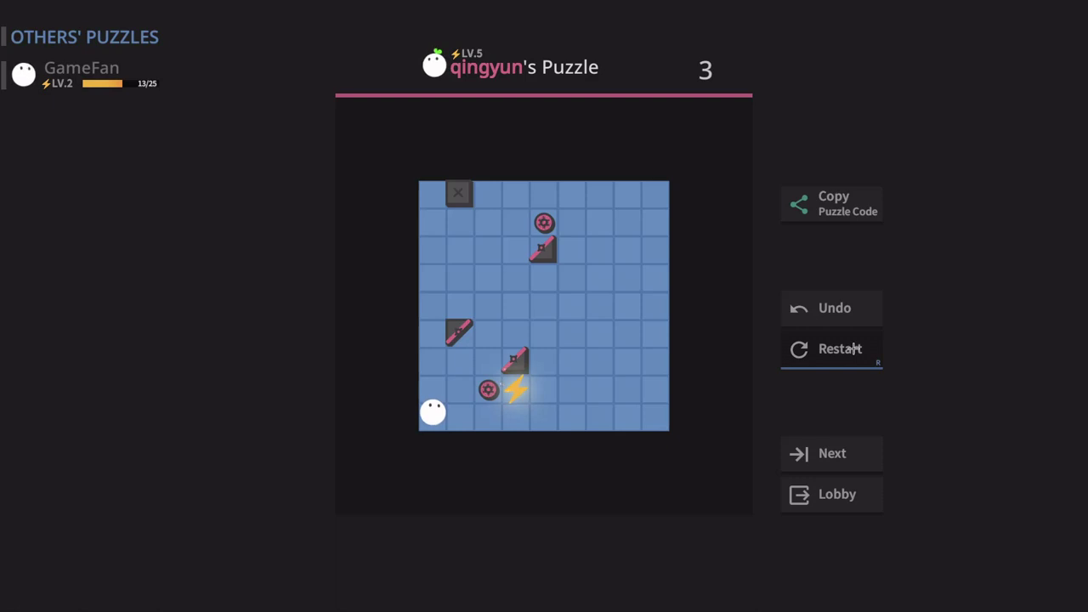
{"action": "key", "text": "Right"}
{"action": "key", "text": "Up"}
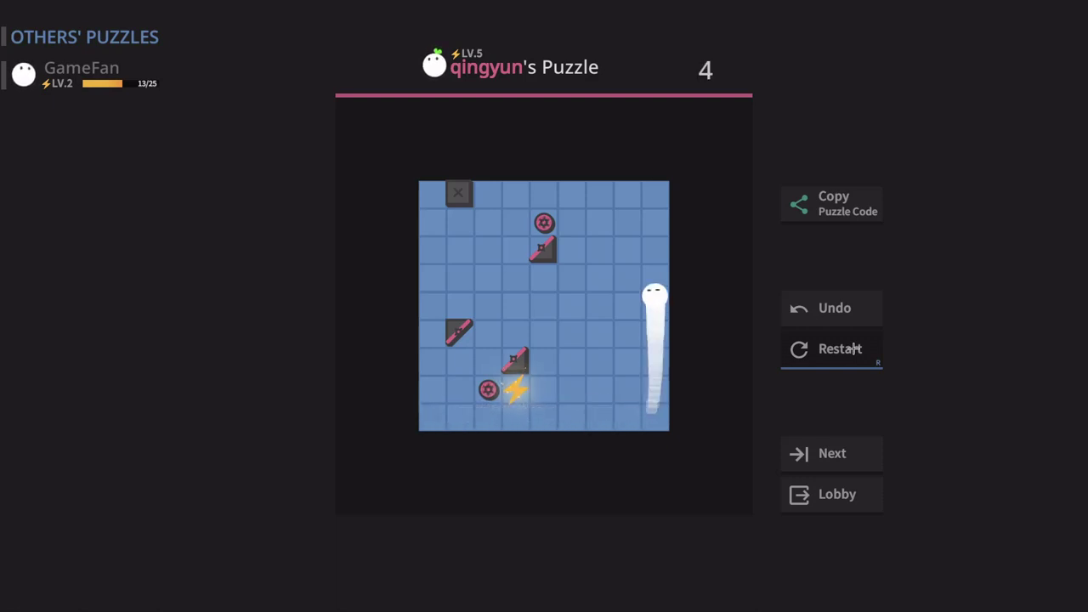
{"action": "key", "text": "Left"}
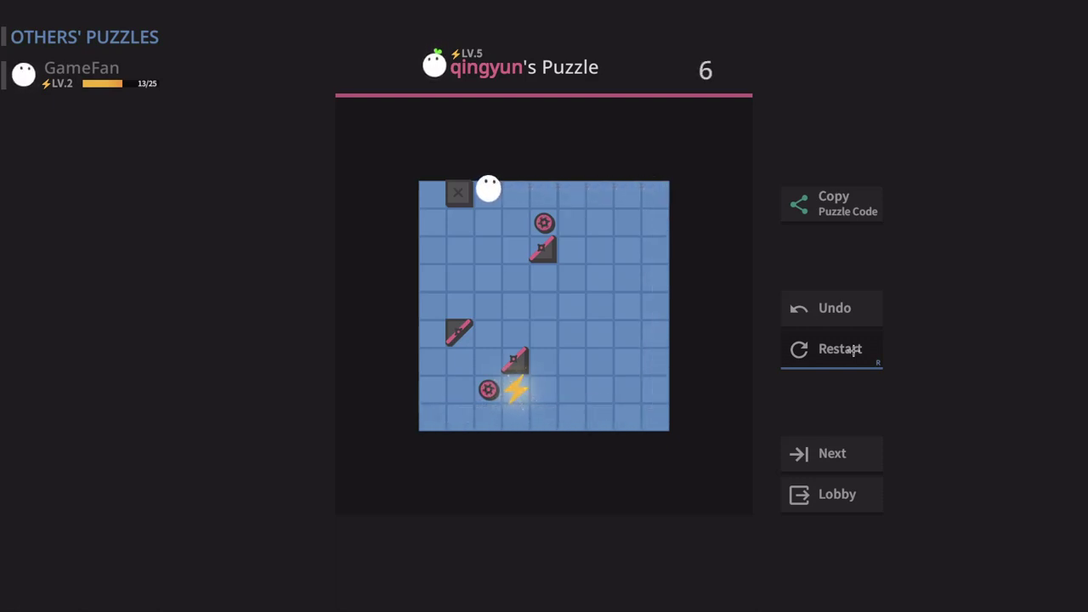
{"action": "key", "text": "Down"}
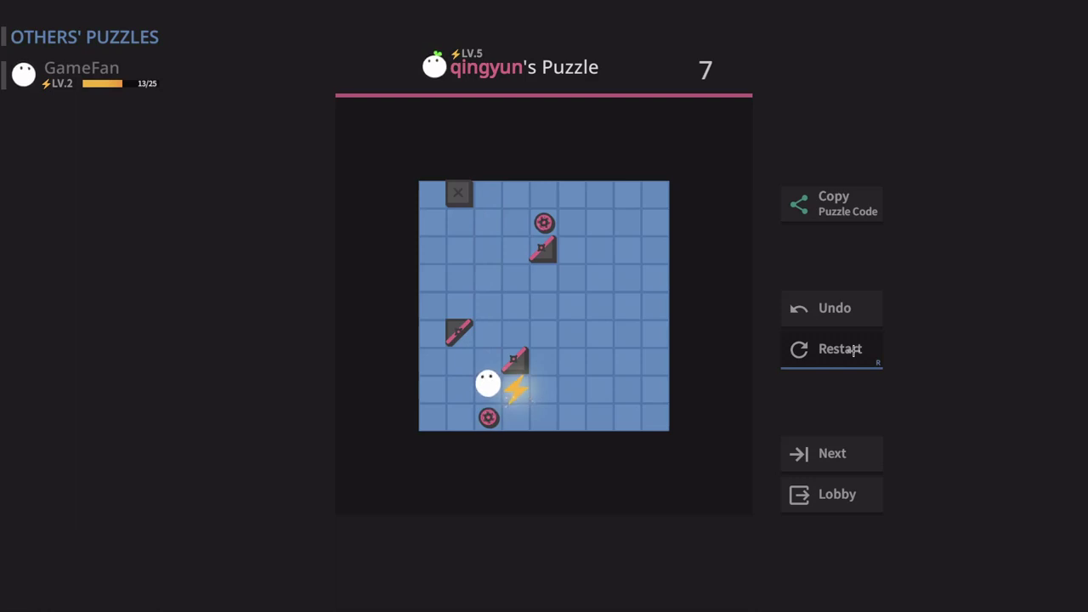
{"action": "key", "text": "Right"}
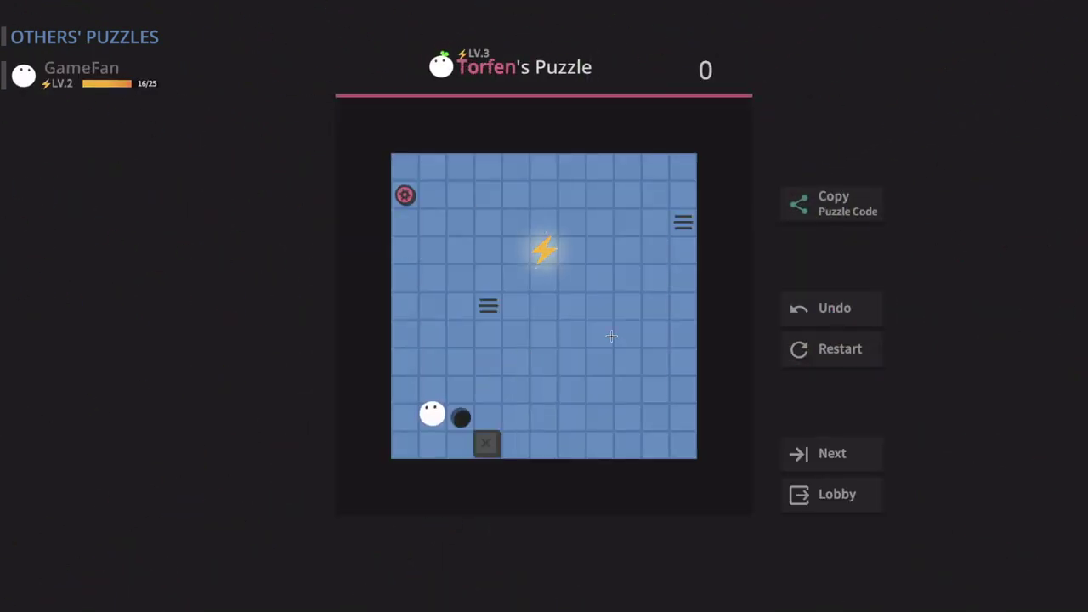
- Slide the blob through the corners of Torfen's board, past the X block, to the gear spot
{"action": "key", "text": "Up"}
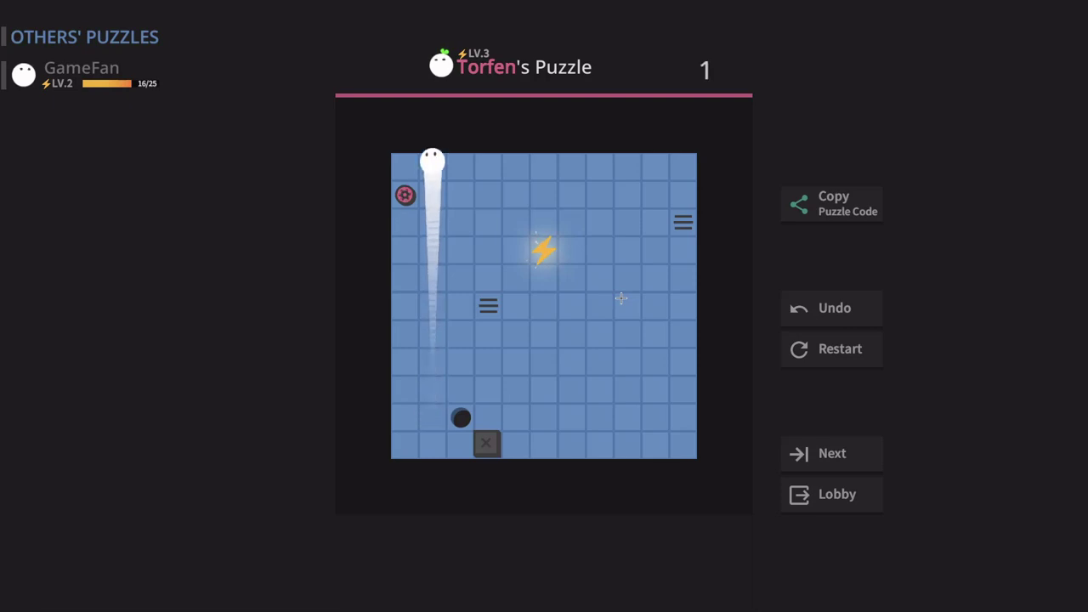
{"action": "key", "text": "Right"}
{"action": "key", "text": "Left"}
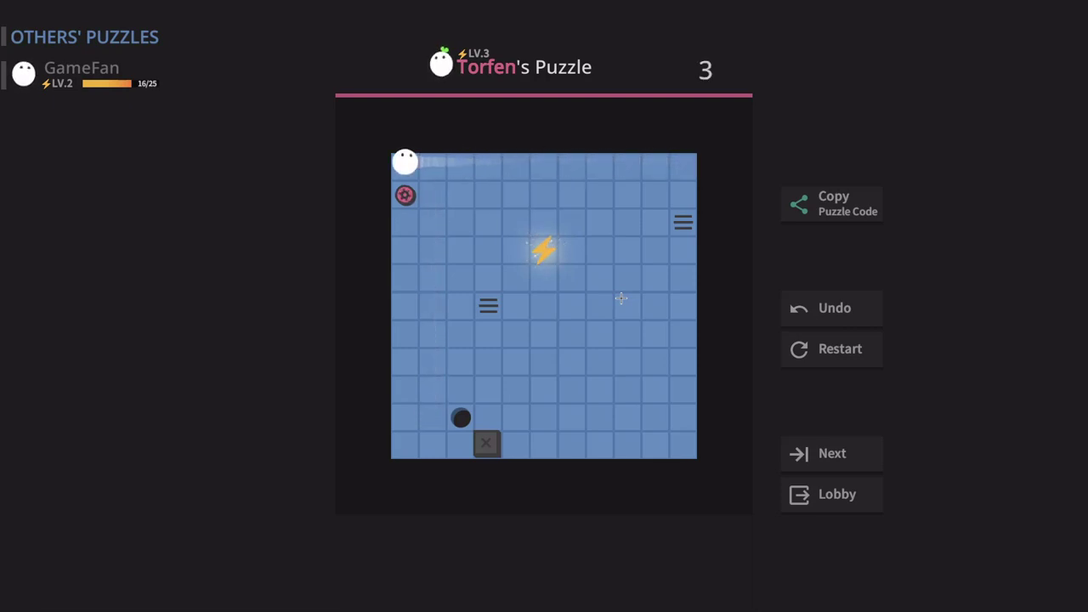
{"action": "key", "text": "Right"}
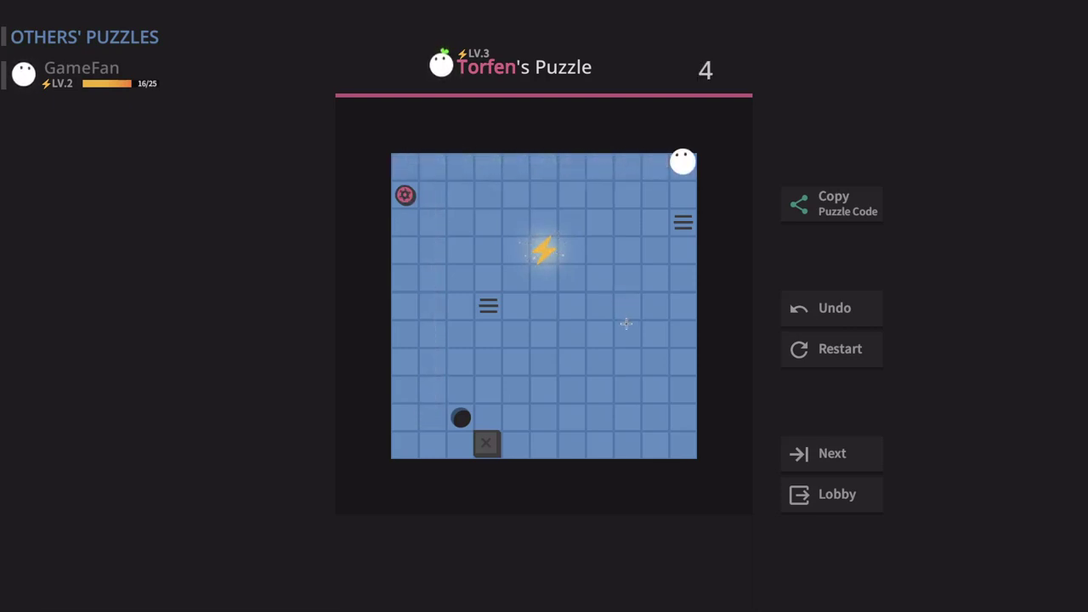
{"action": "key", "text": "Down"}
{"action": "key", "text": "Left"}
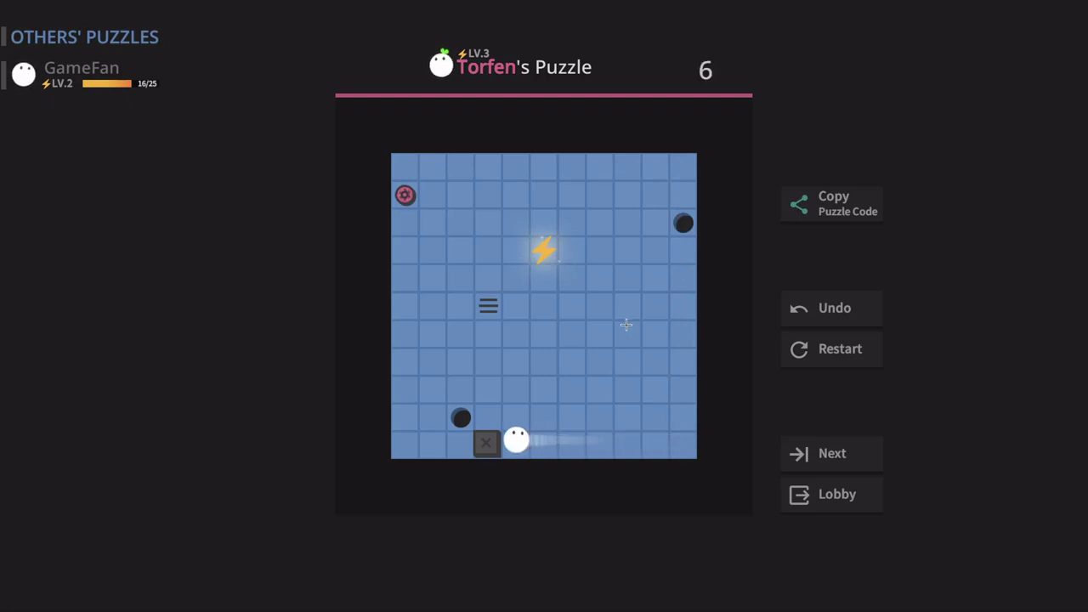
{"action": "key", "text": "Up"}
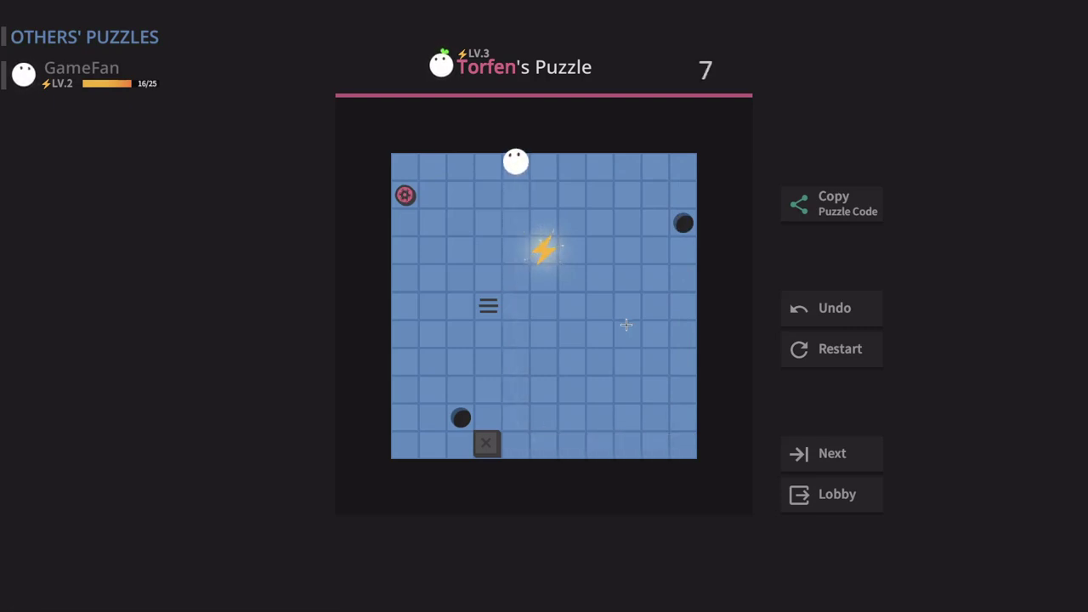
{"action": "key", "text": "Left"}
{"action": "key", "text": "Down"}
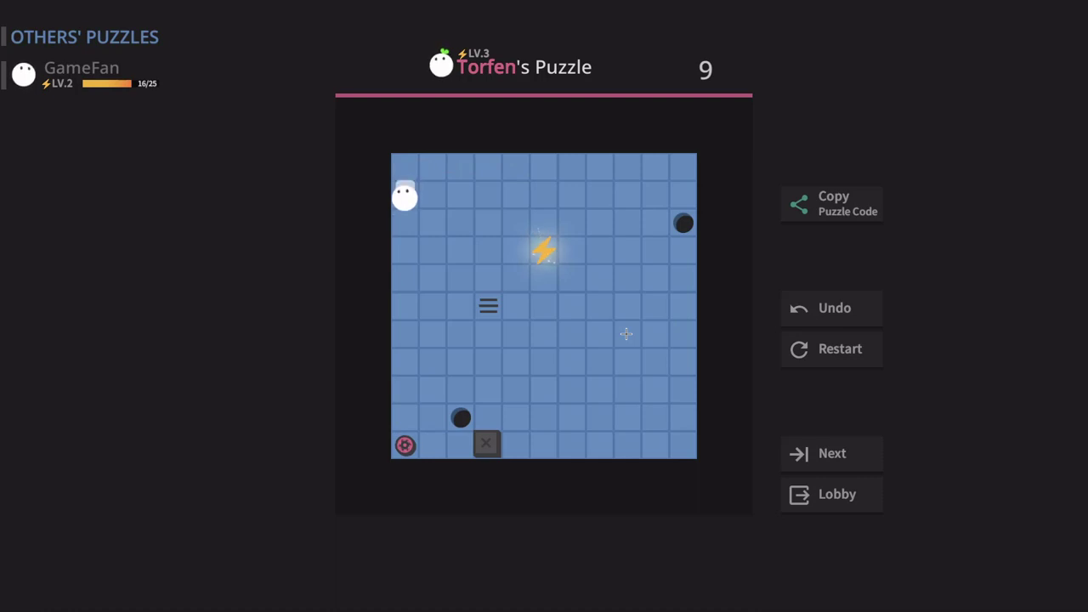
- Keep moving the blob, undo one slide, and end above the bottom-left gear at 17 moves
{"action": "key", "text": "Down"}
{"action": "key", "text": "Right"}
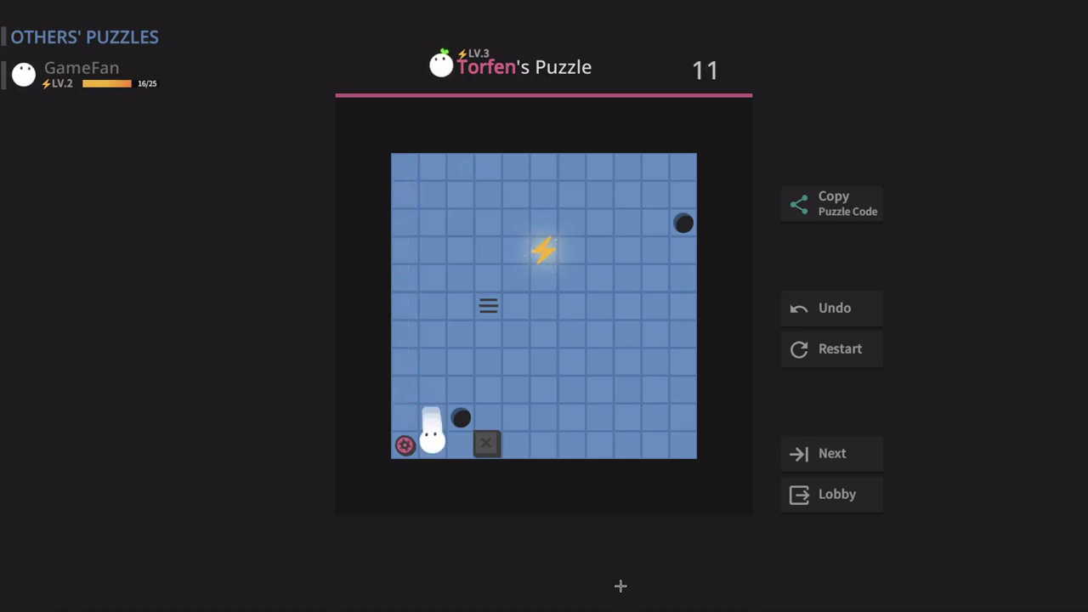
{"action": "key", "text": "Down"}
{"action": "key", "text": "Up"}
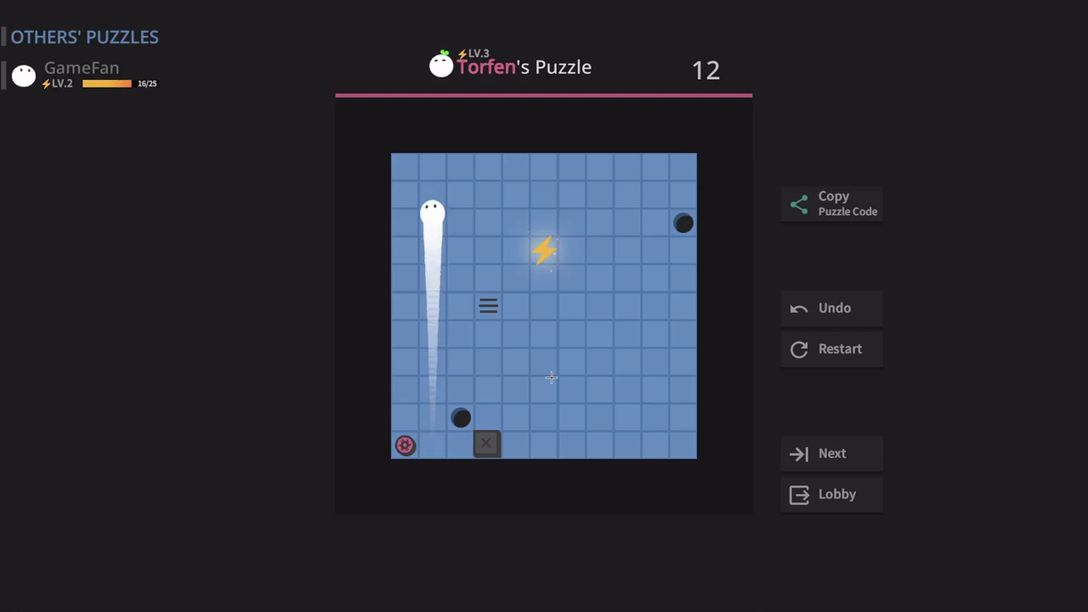
{"action": "key", "text": "Right"}
{"action": "key", "text": "Down"}
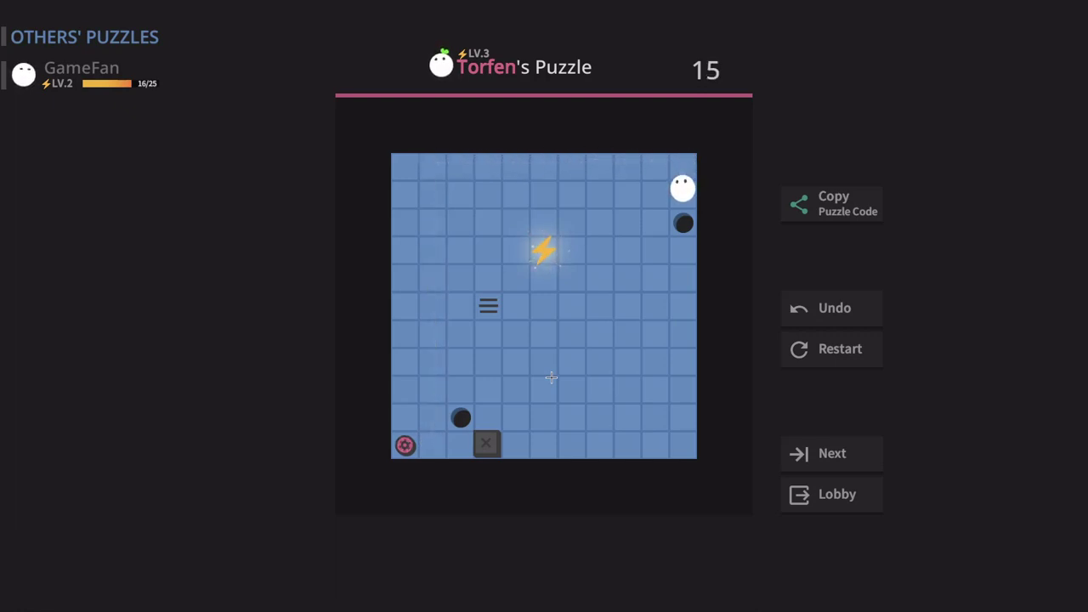
{"action": "key", "text": "Left"}
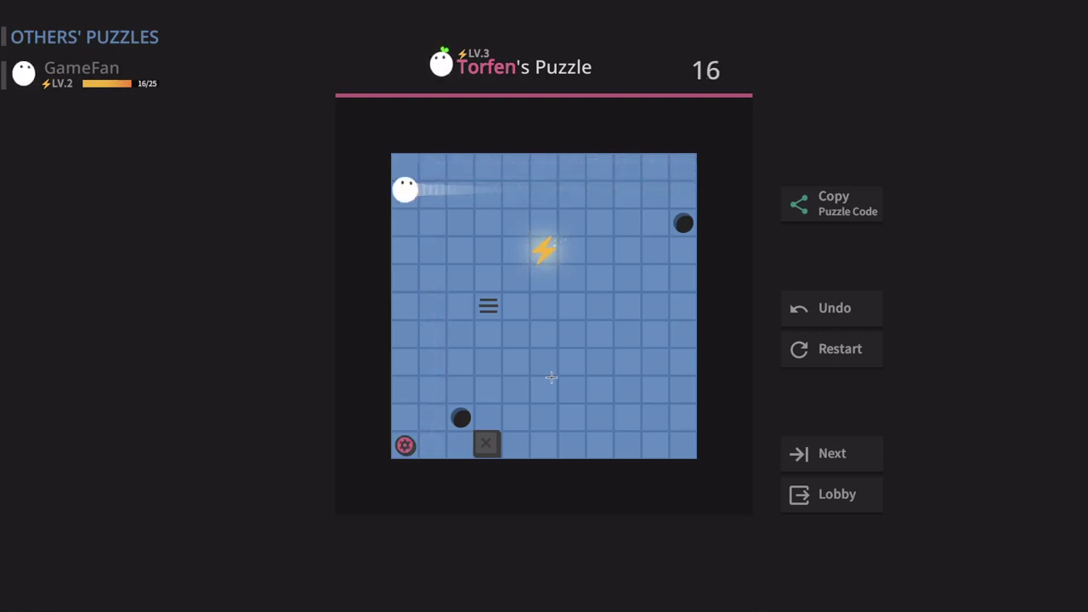
{"action": "left_click", "coordinate": [844, 314]}
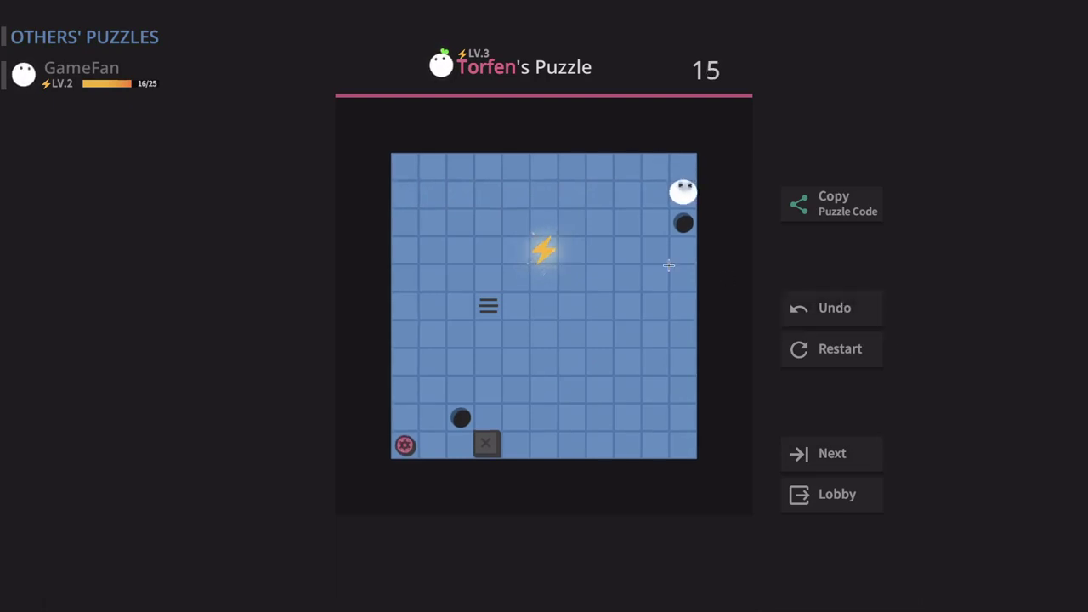
{"action": "key", "text": "Left"}
{"action": "key", "text": "Down"}
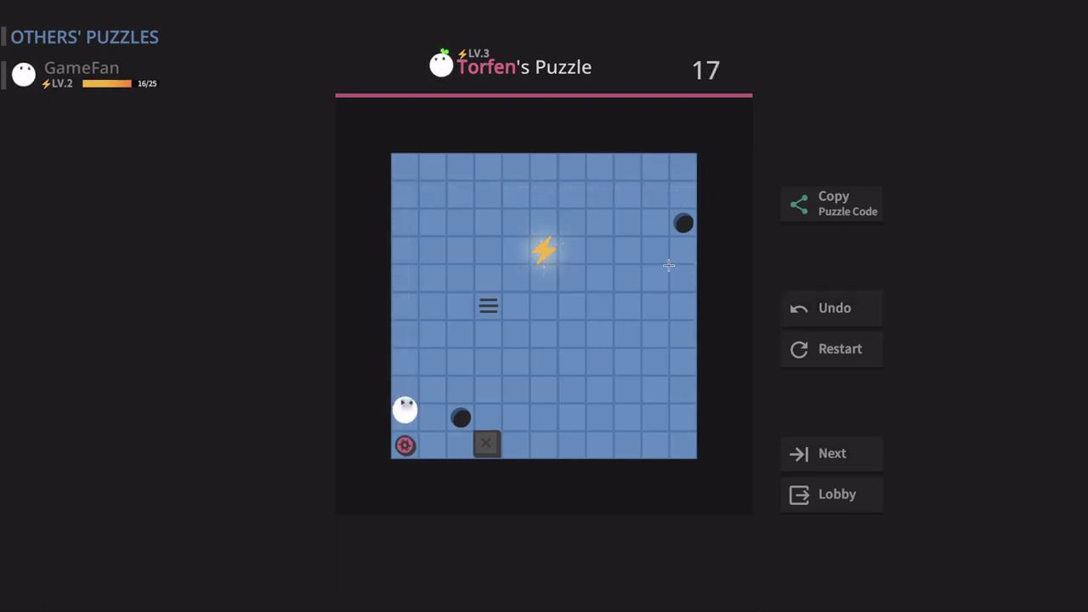
- Restart Torfen's puzzle and land the blob on the lightning bolt in 9 moves, reaching 19/25
{"action": "left_click", "coordinate": [826, 352]}
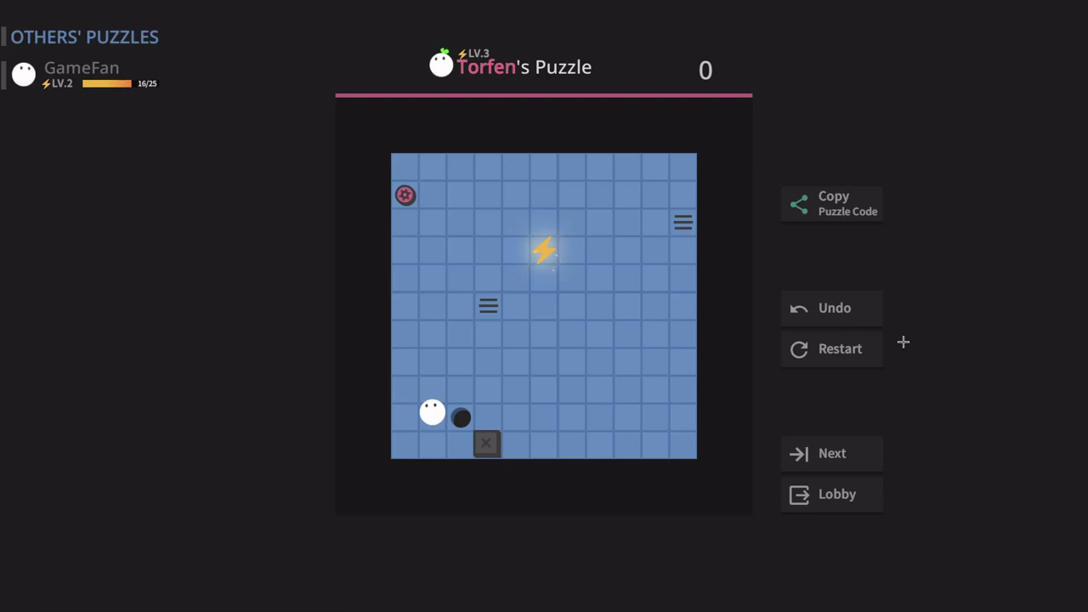
{"action": "key", "text": "Up"}
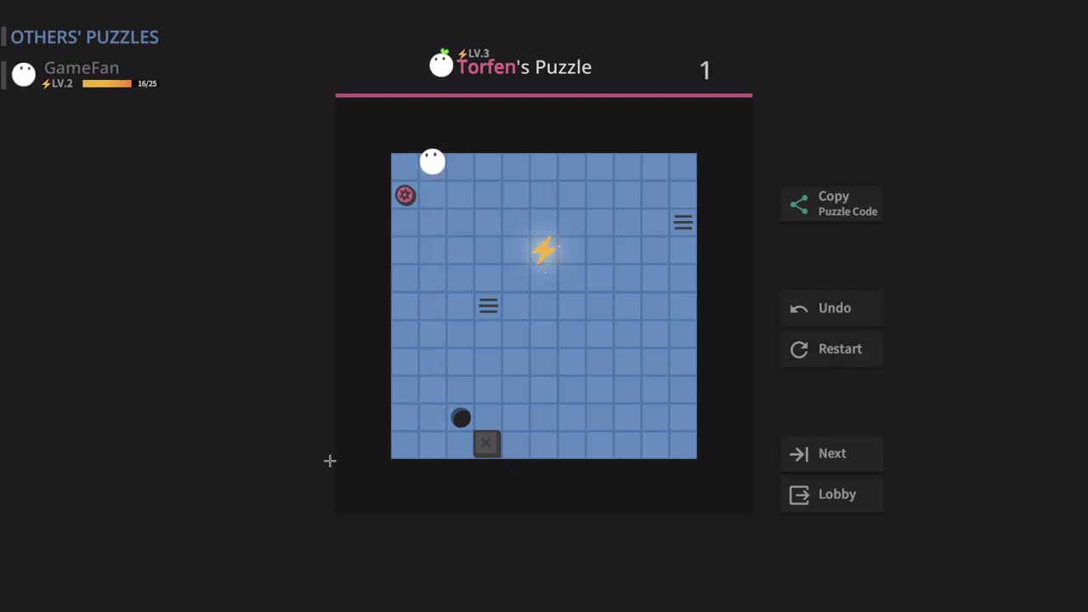
{"action": "key", "text": "Left"}
{"action": "key", "text": "Down"}
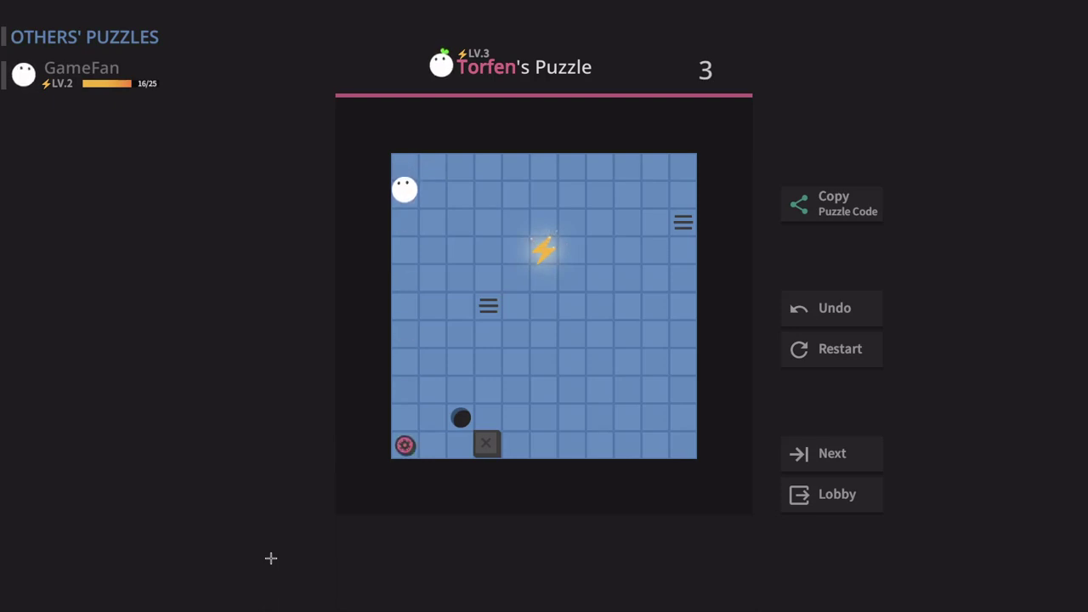
{"action": "key", "text": "Right"}
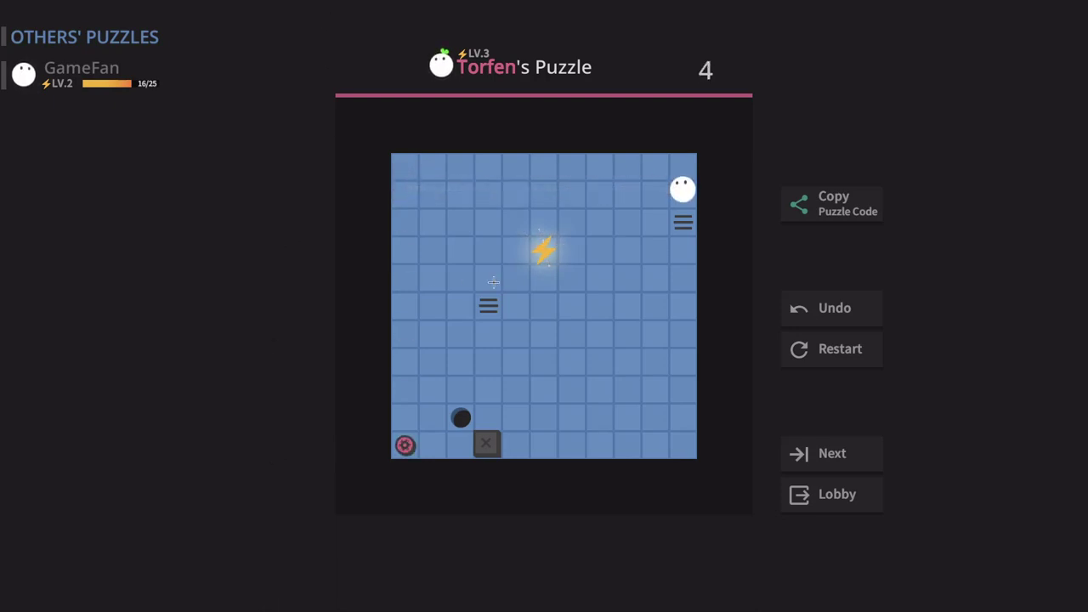
{"action": "key", "text": "Down"}
{"action": "key", "text": "Left"}
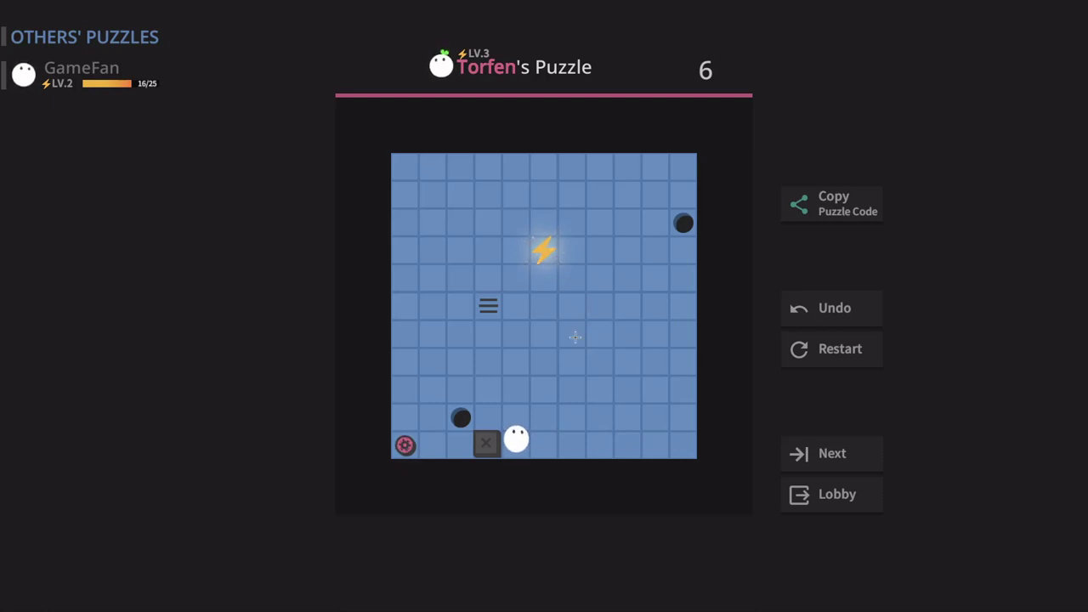
{"action": "key", "text": "Right"}
{"action": "key", "text": "Up"}
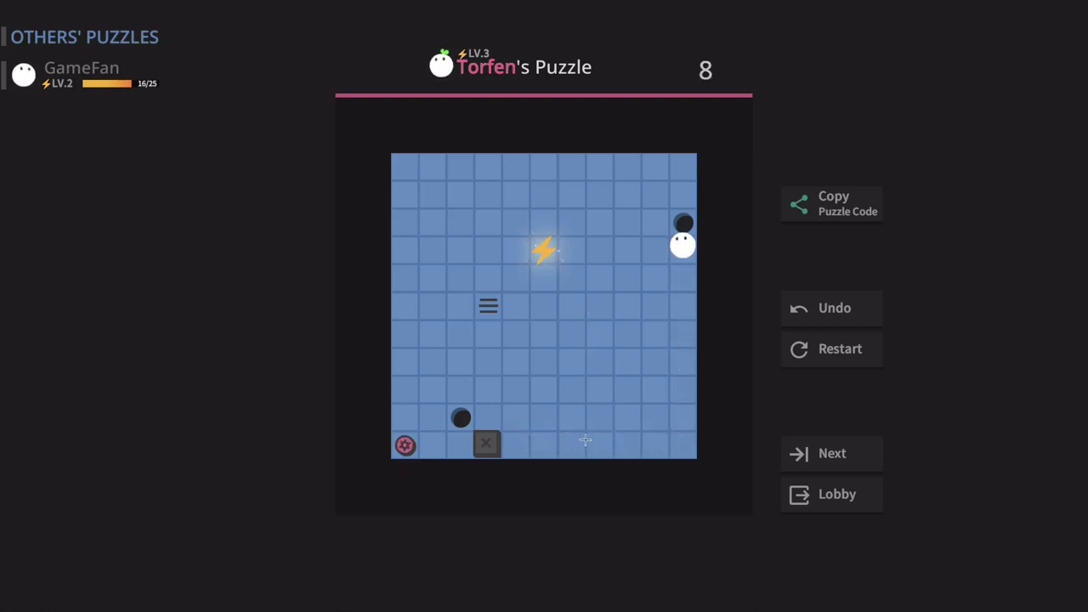
{"action": "key", "text": "Left"}
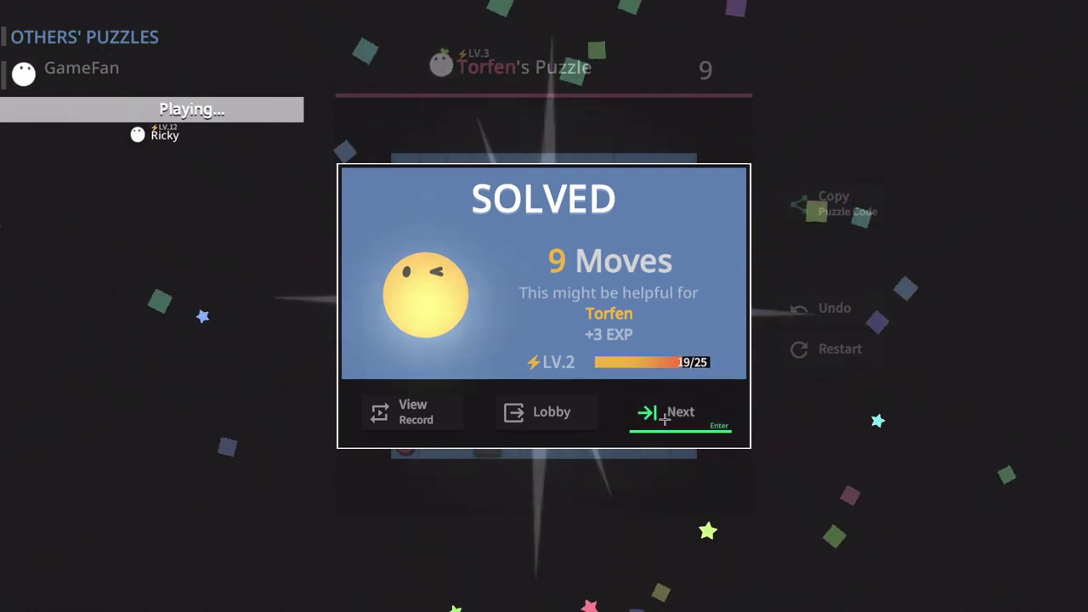
- Dismiss the SOLVED dialog with Next, loading lifan's puzzle at 0 moves
{"action": "left_click", "coordinate": [666, 417]}
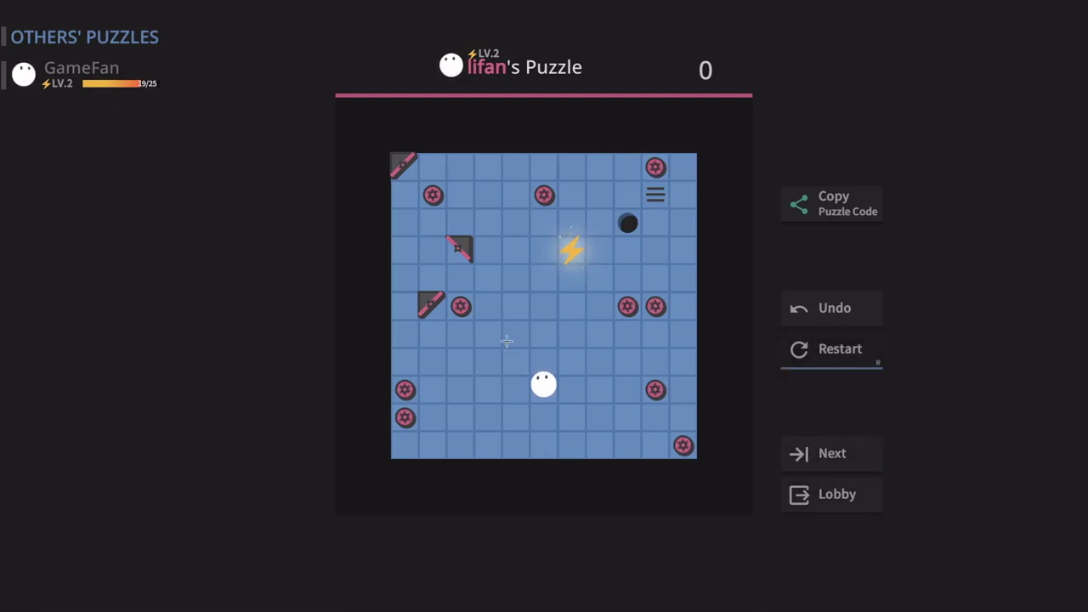
- Try a right-up-right-down route on lifan's puzzle, then restart it with R
{"action": "key", "text": "Right"}
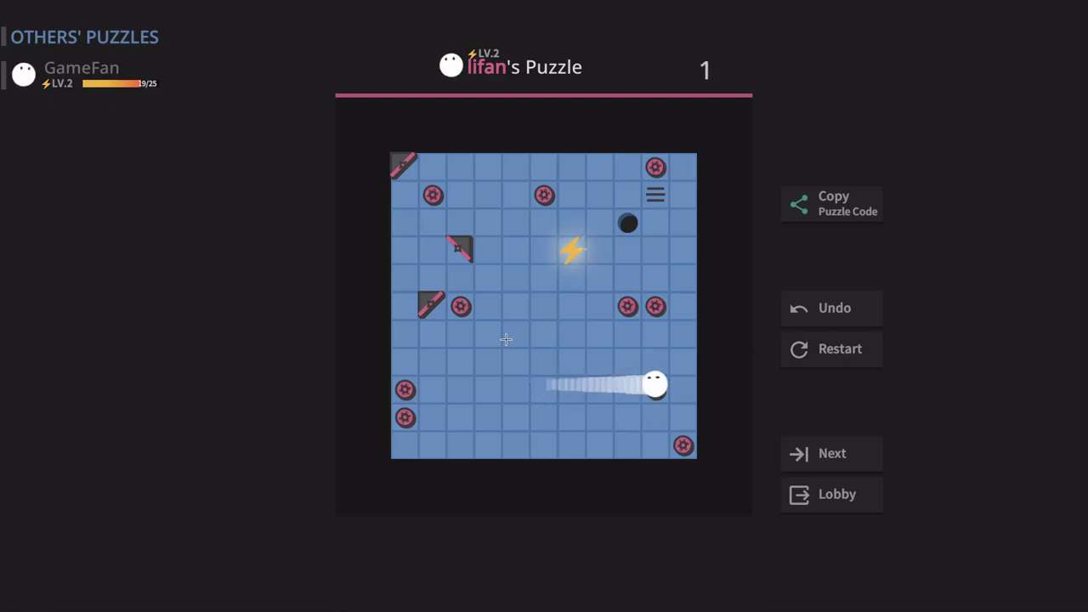
{"action": "key", "text": "Up"}
{"action": "key", "text": "Up"}
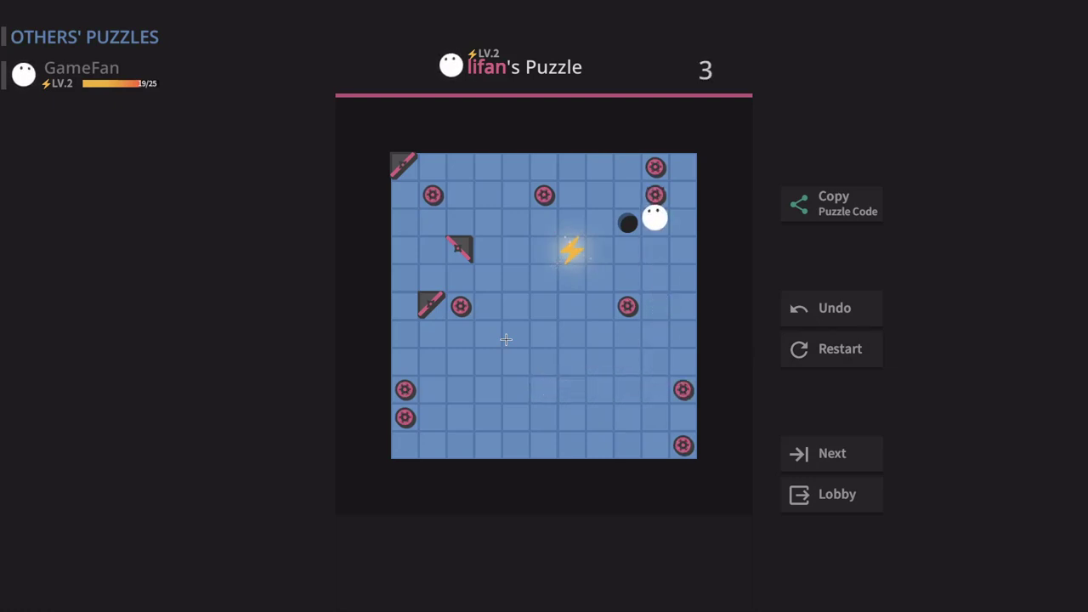
{"action": "key", "text": "Right"}
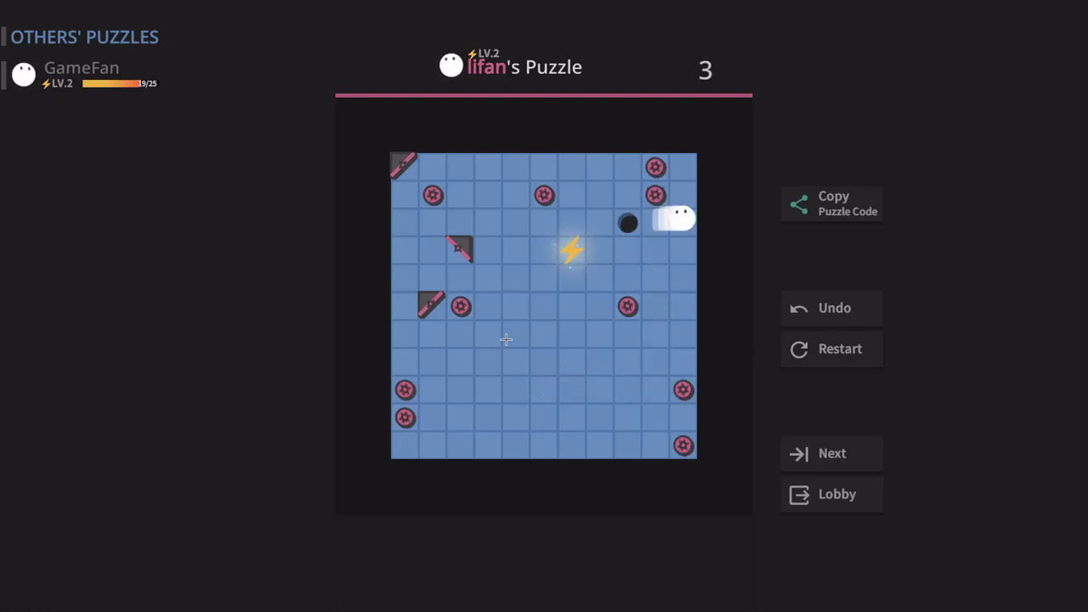
{"action": "key", "text": "Down"}
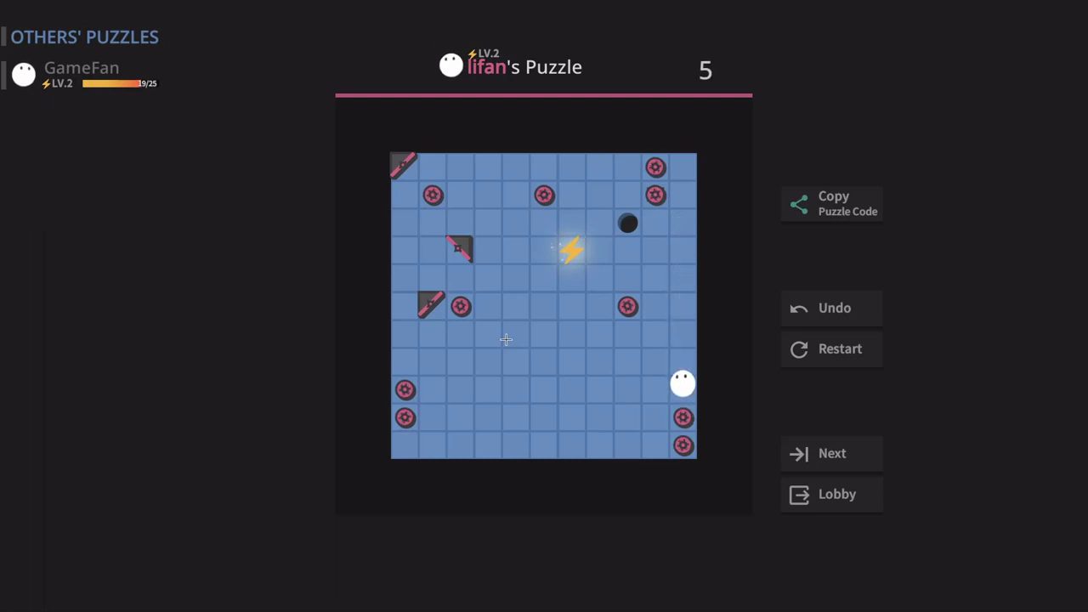
{"action": "key", "text": "r"}
- Slide the ball onto the lightning goal, solving in 7 moves for +3 EXP at 22/25
{"action": "key", "text": "Up"}
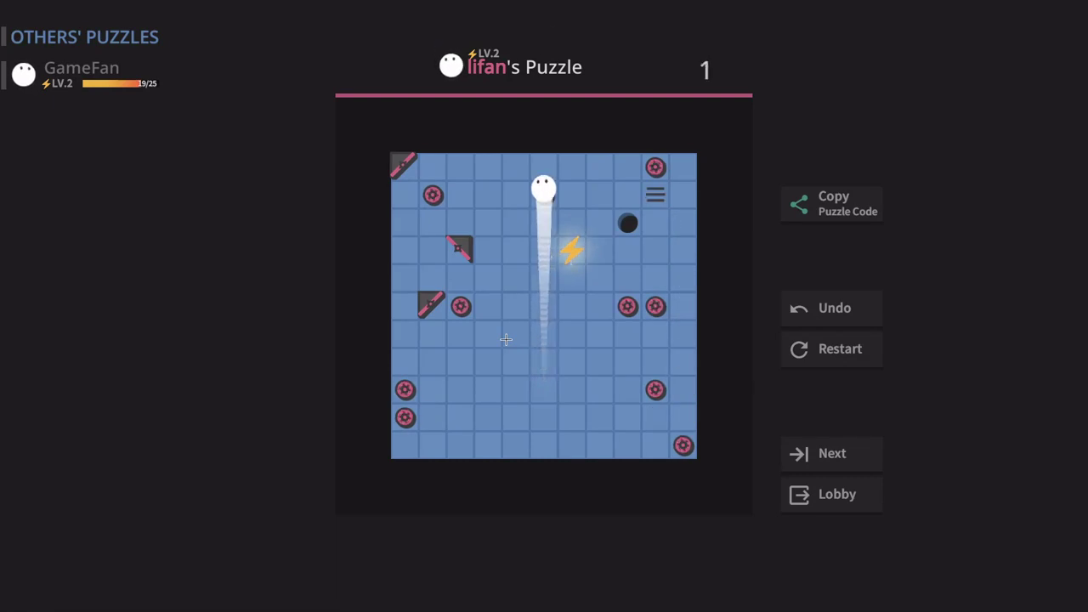
{"action": "key", "text": "Right"}
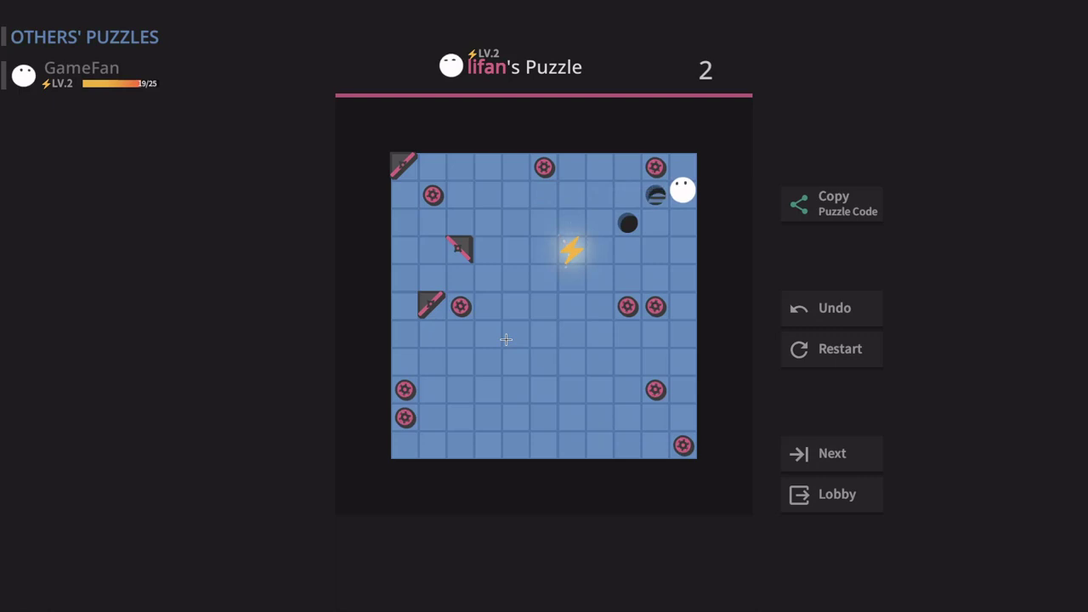
{"action": "key", "text": "Down"}
{"action": "key", "text": "Left"}
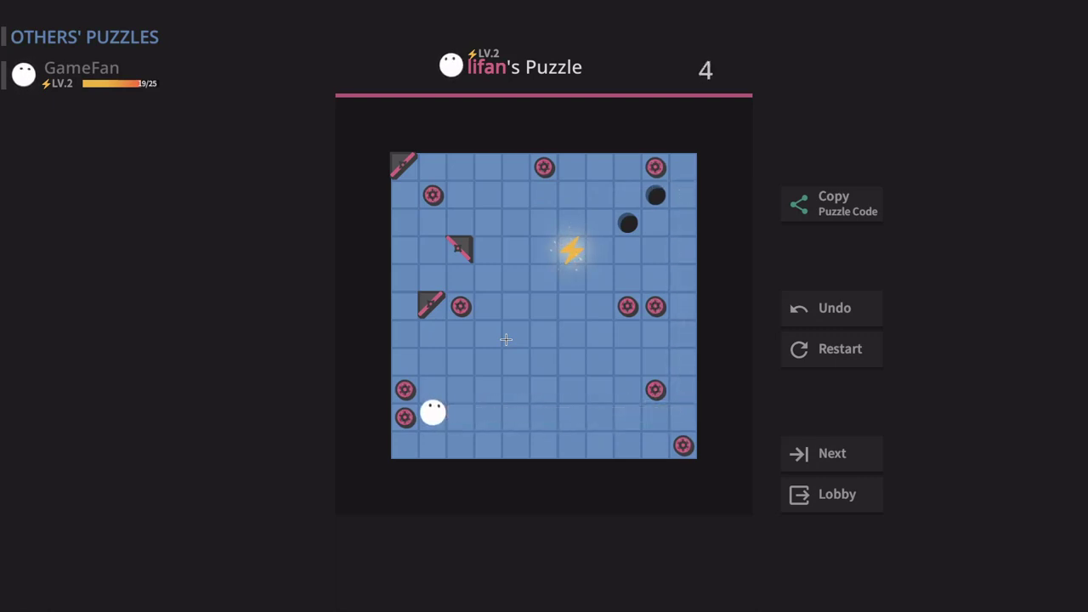
{"action": "key", "text": "Up"}
{"action": "key", "text": "Right"}
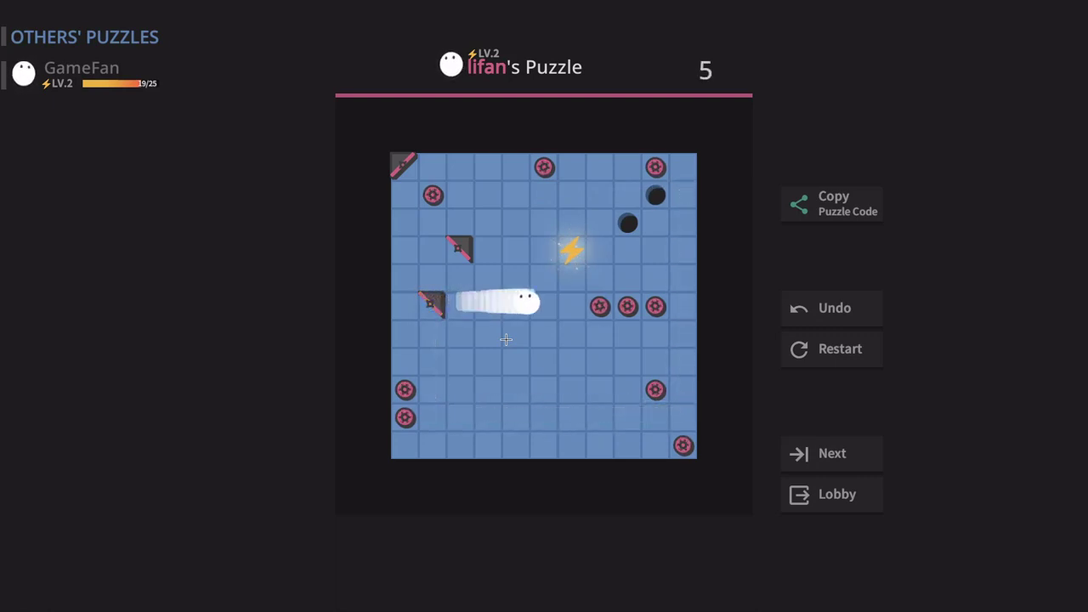
{"action": "key", "text": "Right"}
{"action": "key", "text": "Up"}
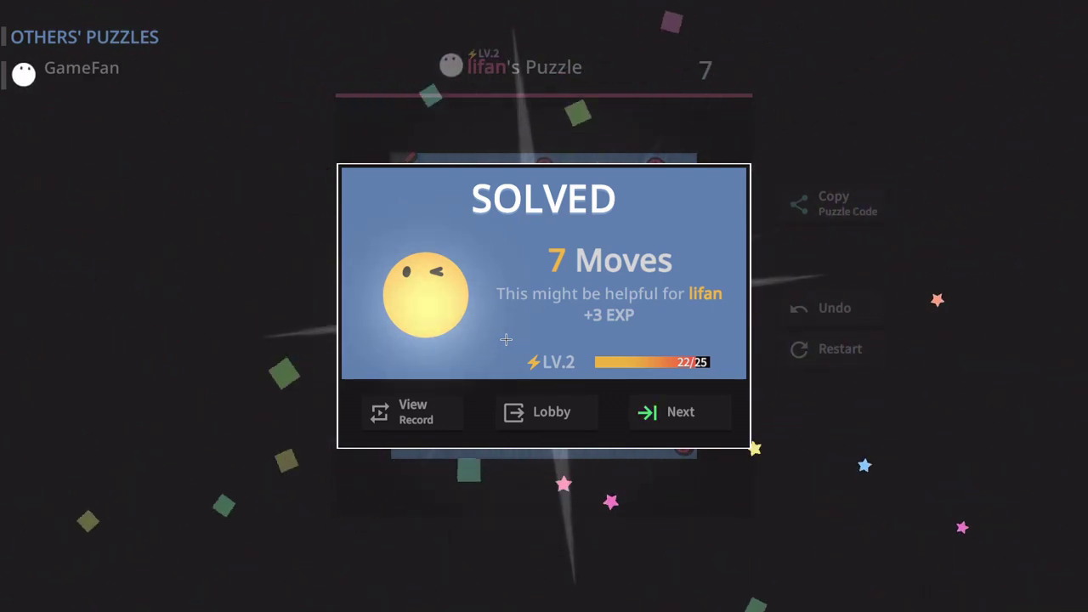
- Load qingyun's puzzle and play 8 moves, leaving the ball on the top row beside the dark ball
{"action": "left_click", "coordinate": [680, 411]}
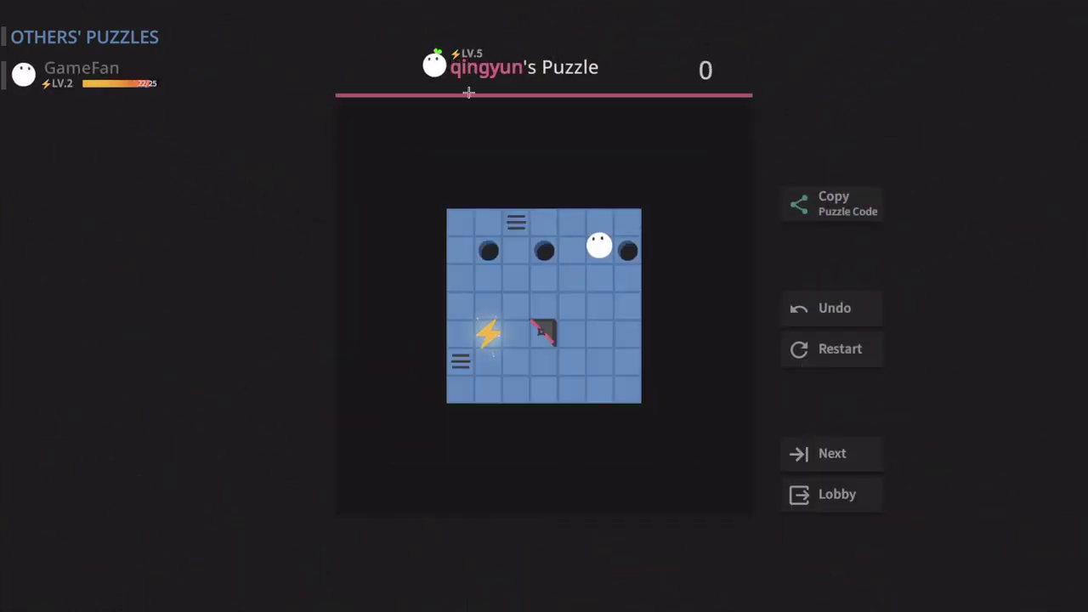
{"action": "key", "text": "Left"}
{"action": "key", "text": "Down"}
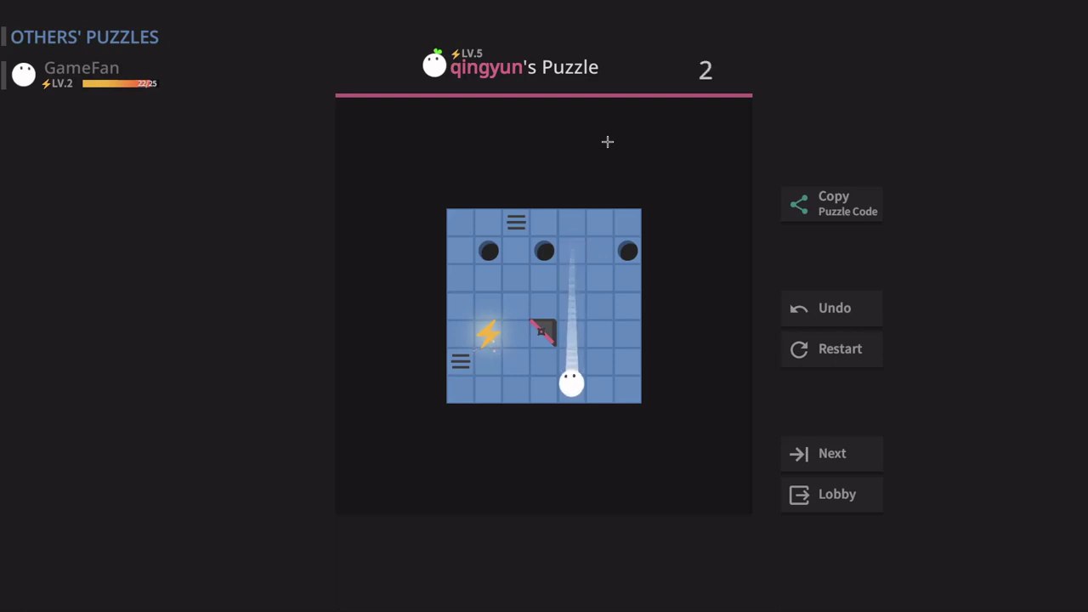
{"action": "key", "text": "Left"}
{"action": "key", "text": "Up"}
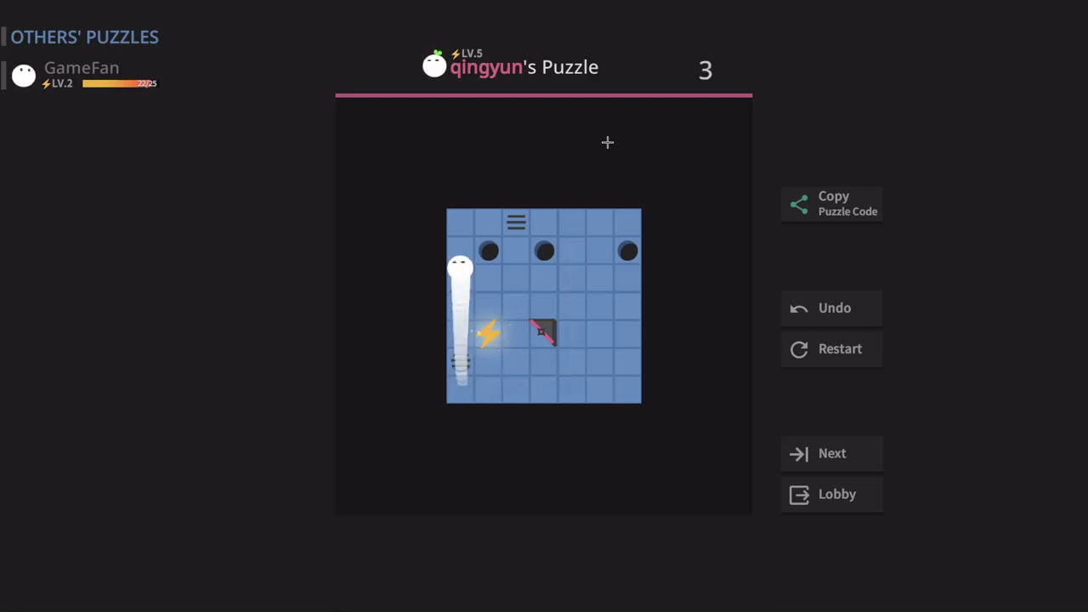
{"action": "key", "text": "Right"}
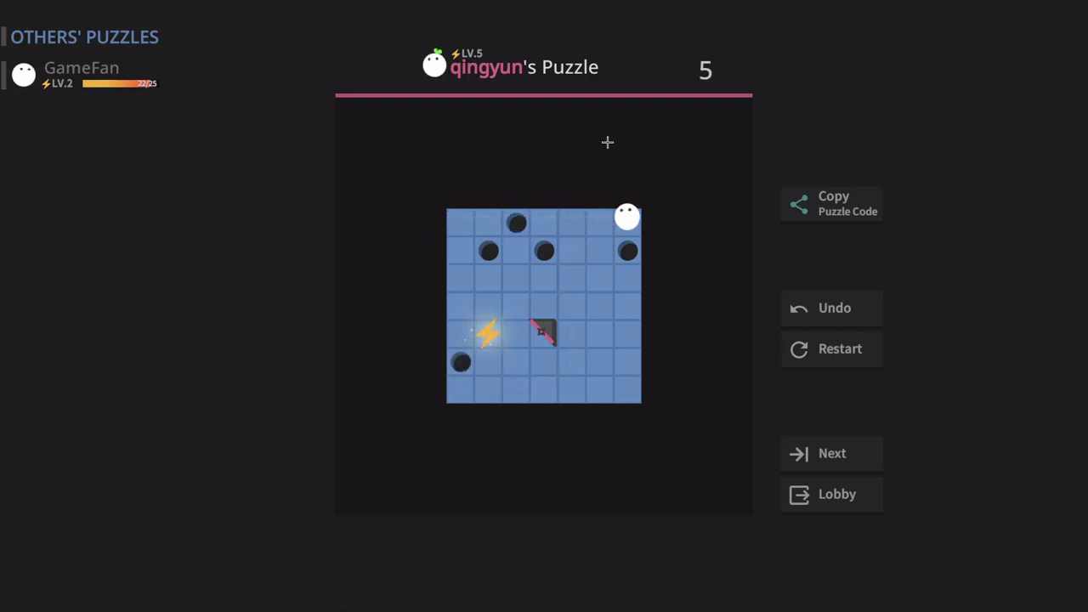
{"action": "key", "text": "Left"}
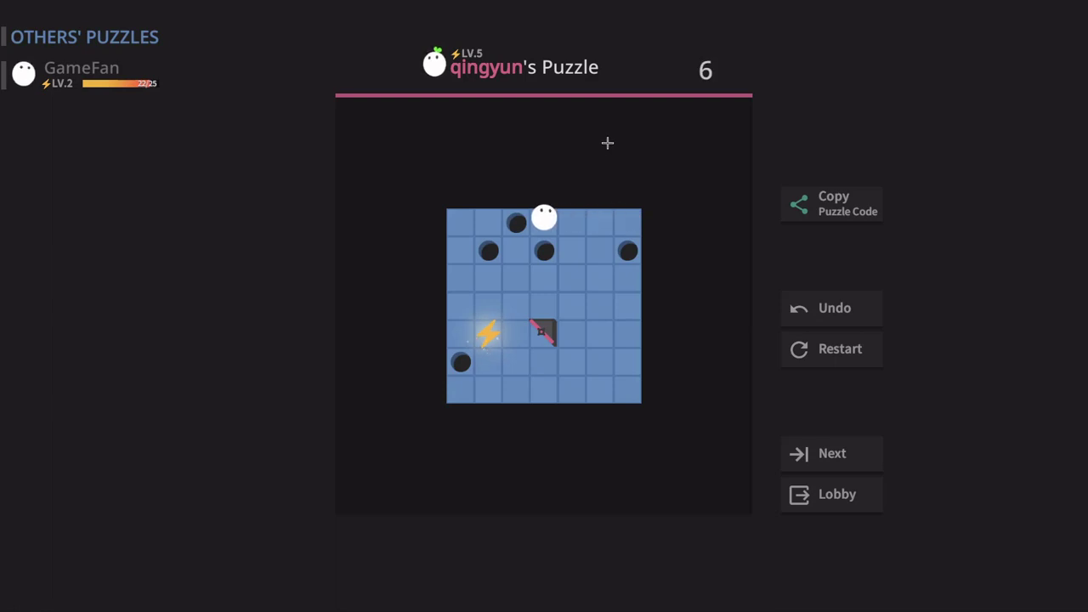
{"action": "key", "text": "Right"}
{"action": "key", "text": "Left"}
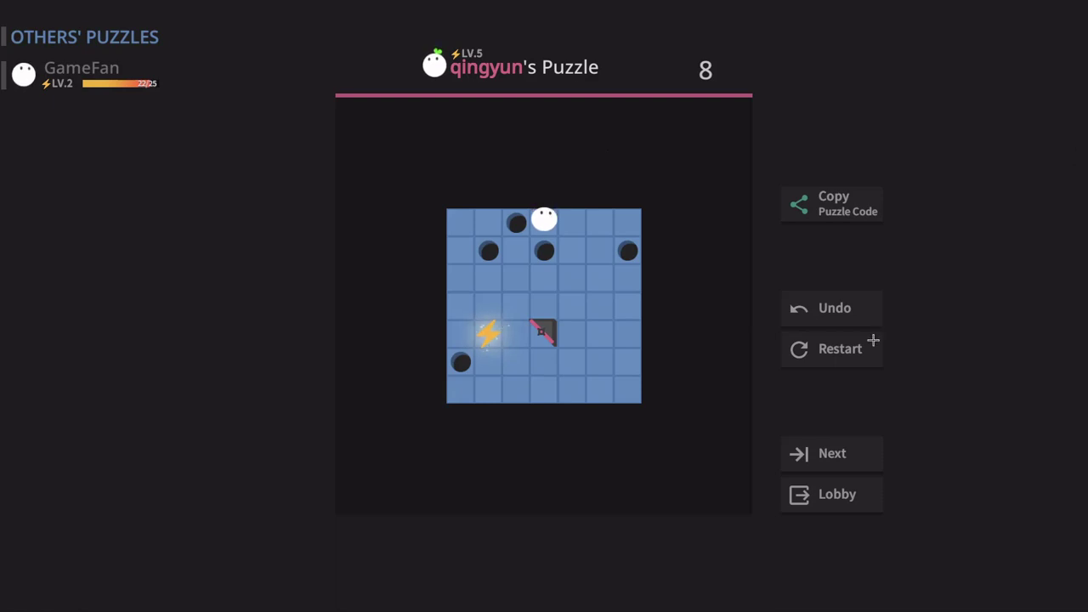
- Restart qingyun's puzzle and try a route ending in the bottom-left corner
{"action": "left_click", "coordinate": [872, 343]}
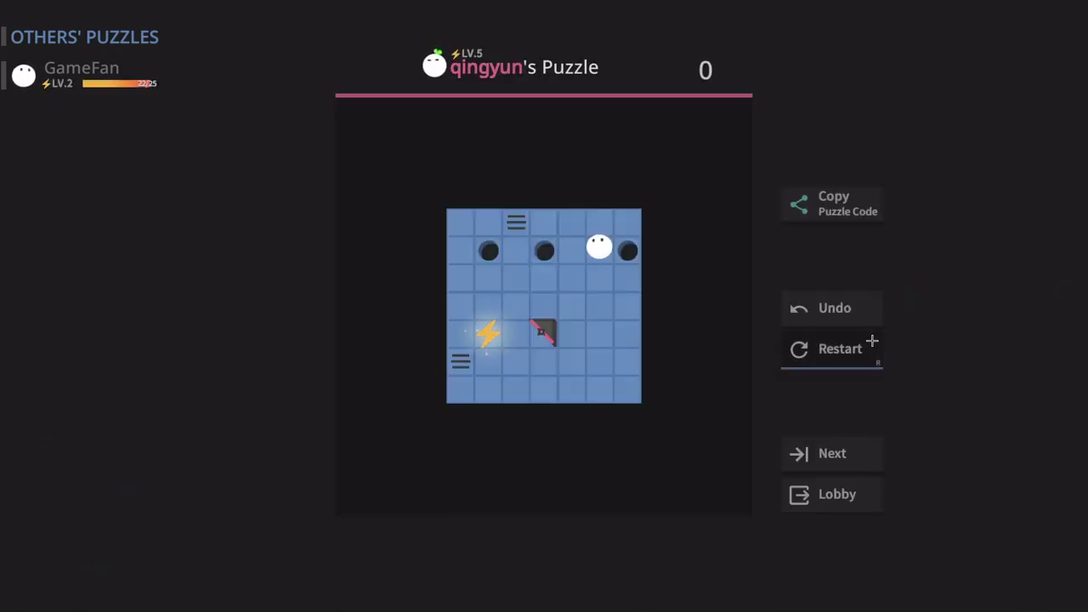
{"action": "key", "text": "Up"}
{"action": "key", "text": "Down"}
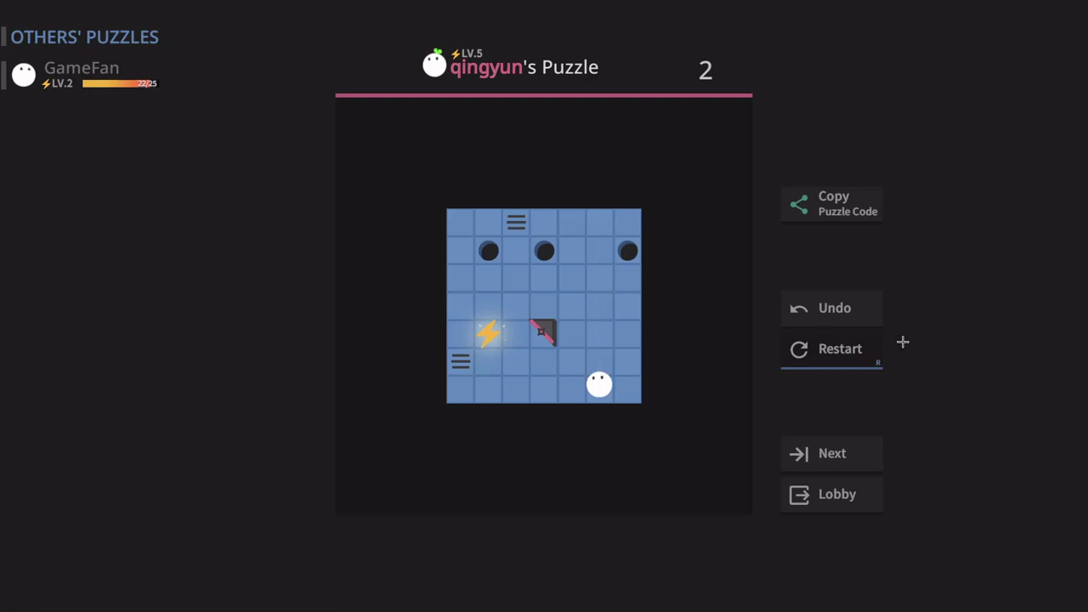
{"action": "key", "text": "Left"}
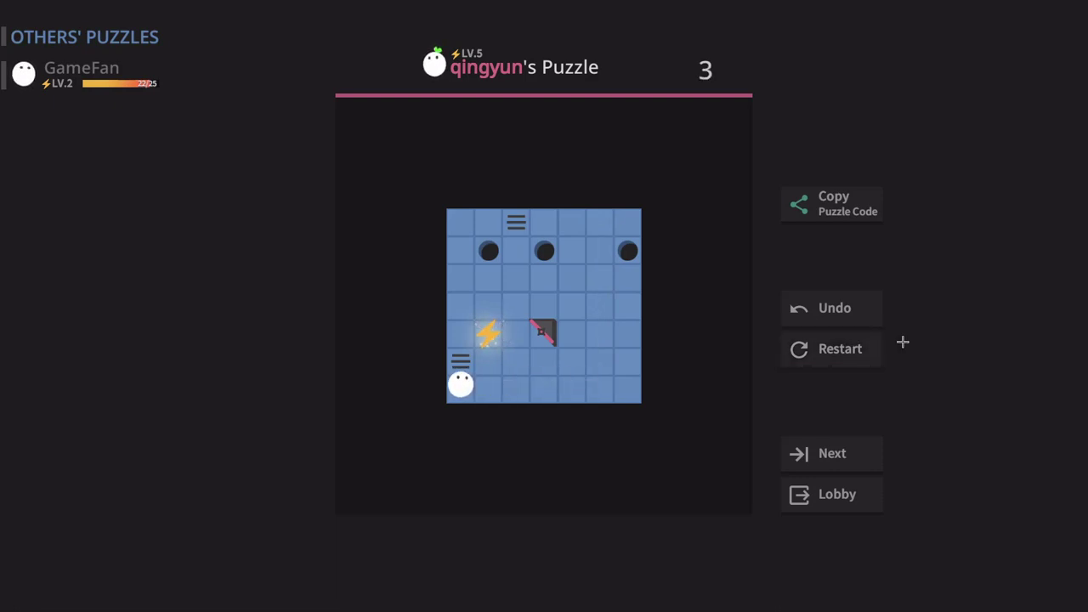
{"action": "key", "text": "Right"}
{"action": "key", "text": "Up"}
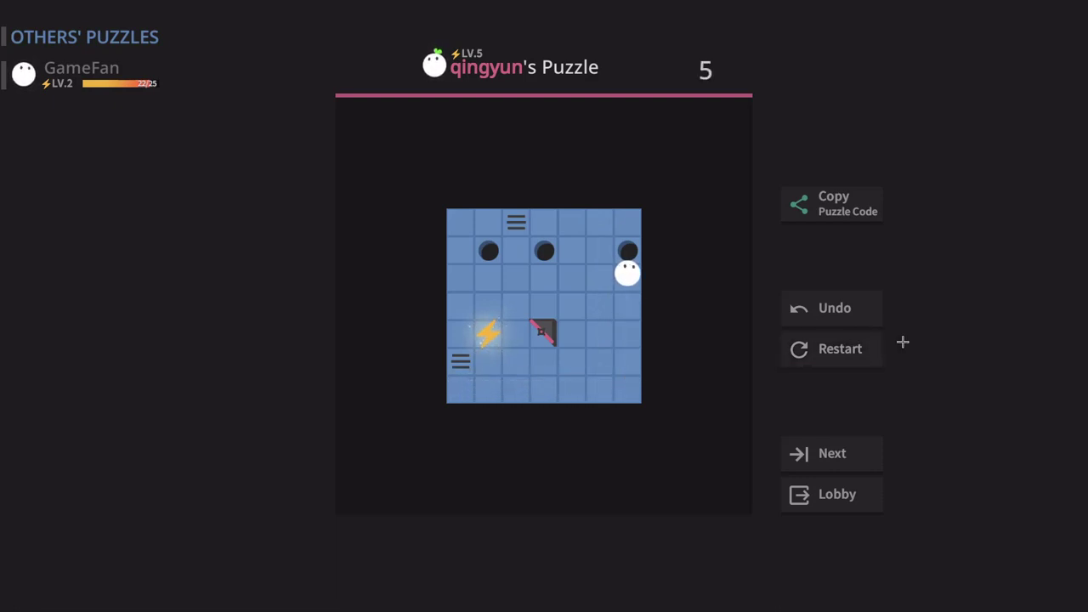
{"action": "key", "text": "Left"}
{"action": "key", "text": "Down"}
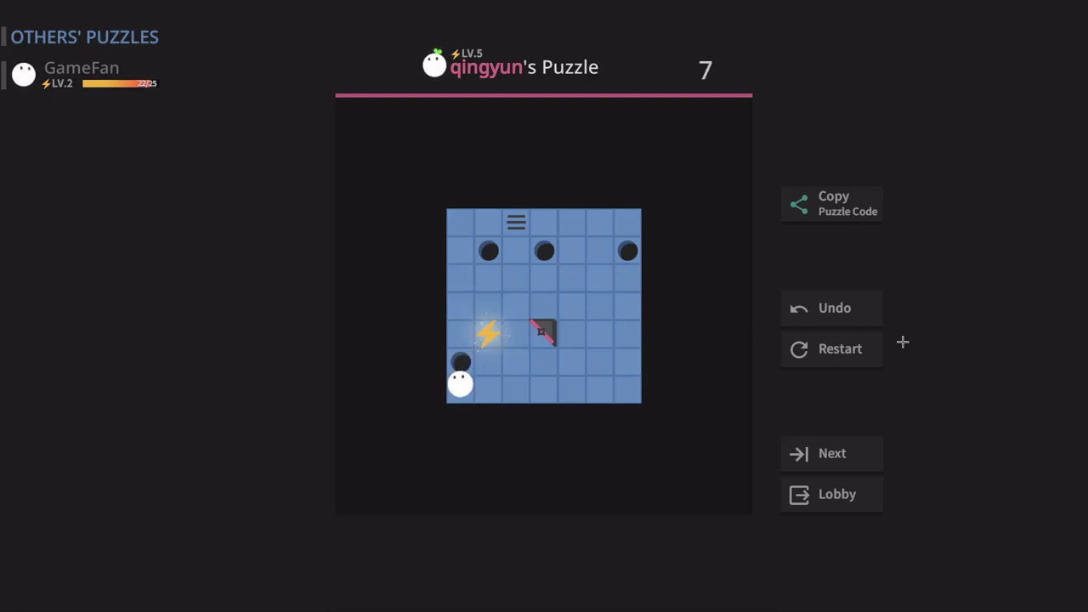
- Restart and solve with down, left, up, down, right for a Perfect Solution, +5 EXP and LV.3
{"action": "left_click", "coordinate": [825, 348]}
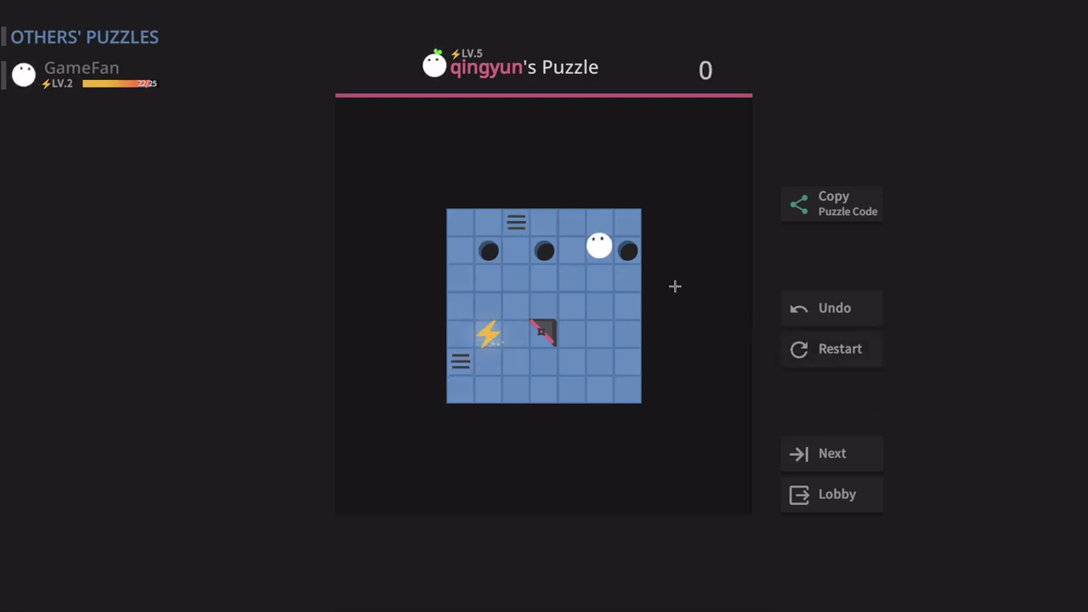
{"action": "key", "text": "Down"}
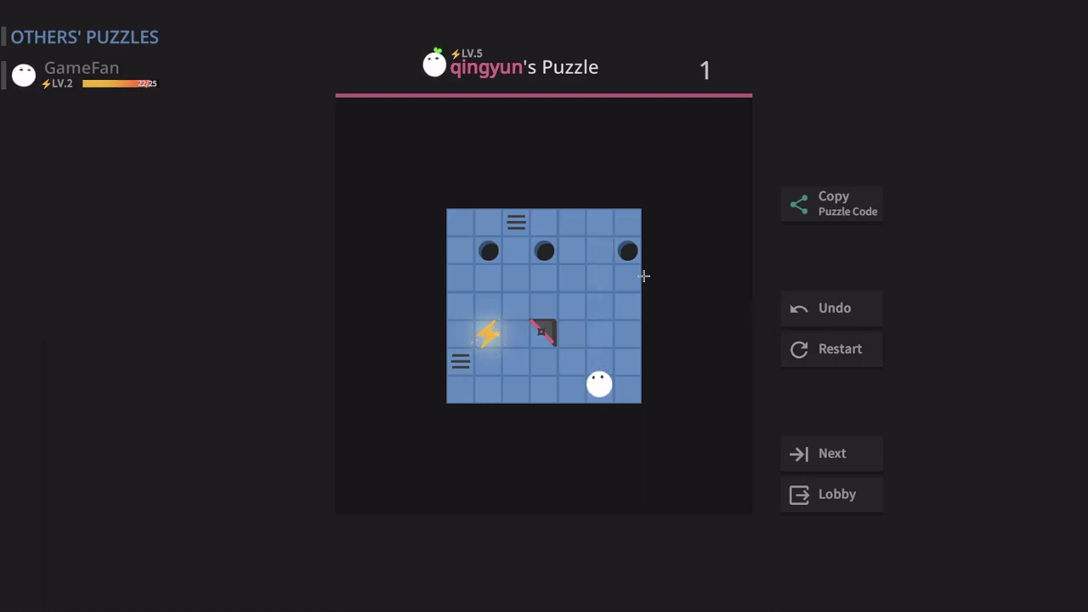
{"action": "key", "text": "Left"}
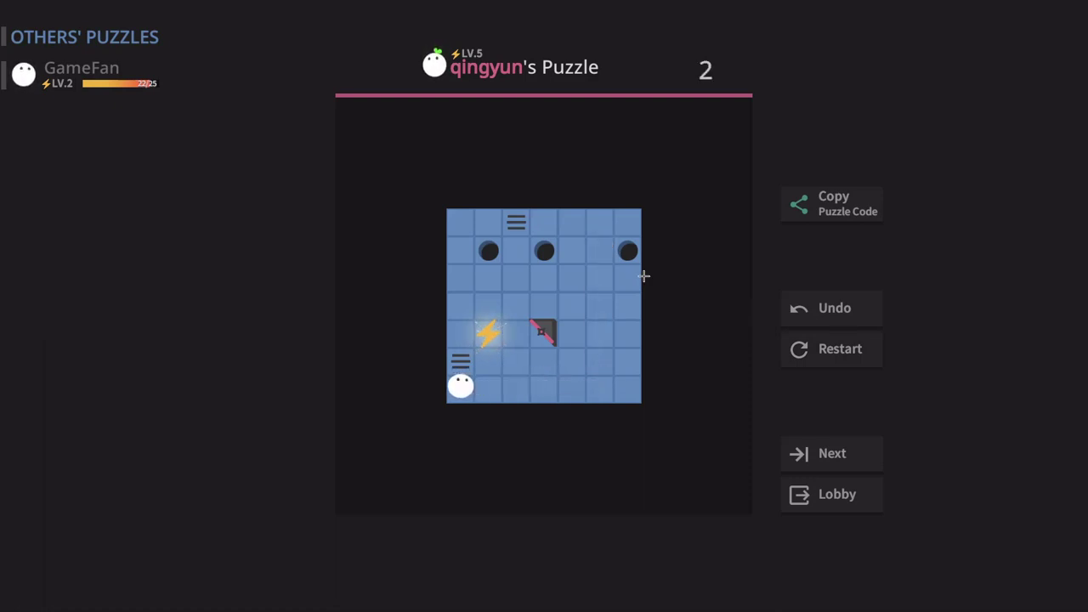
{"action": "key", "text": "Up"}
{"action": "key", "text": "Down"}
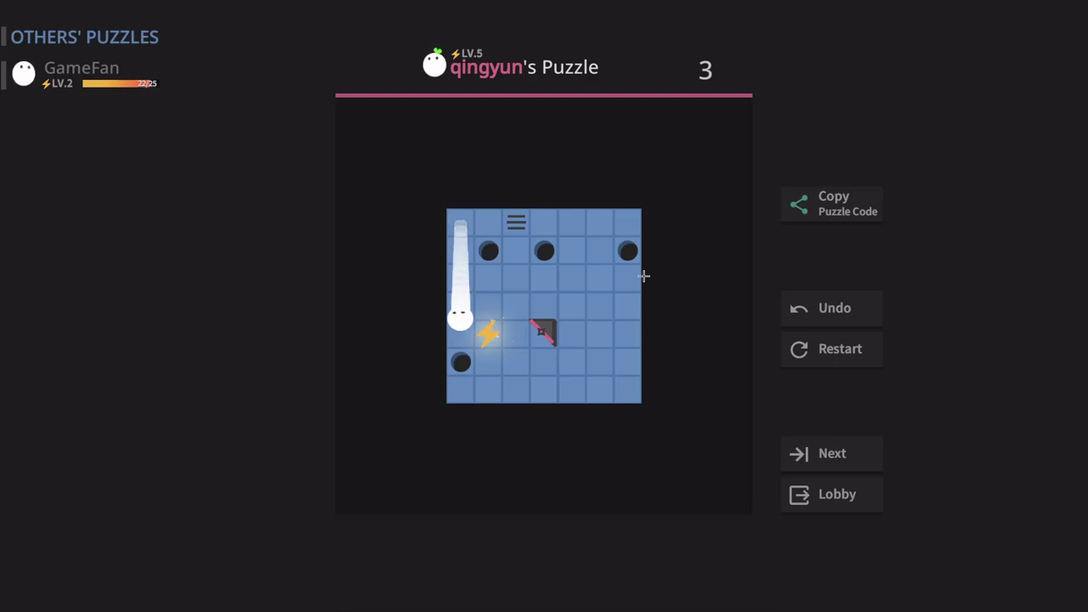
{"action": "key", "text": "Right"}
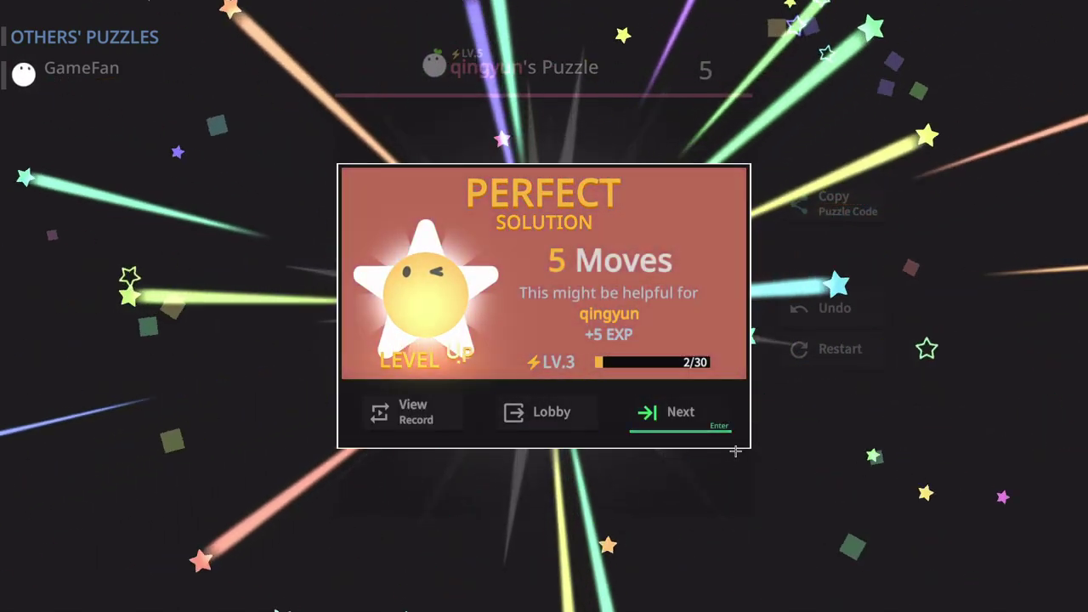
- Load lifan's larger puzzle and try 11 moves, ending with the ball in the bottom-right corner
{"action": "left_click", "coordinate": [679, 412]}
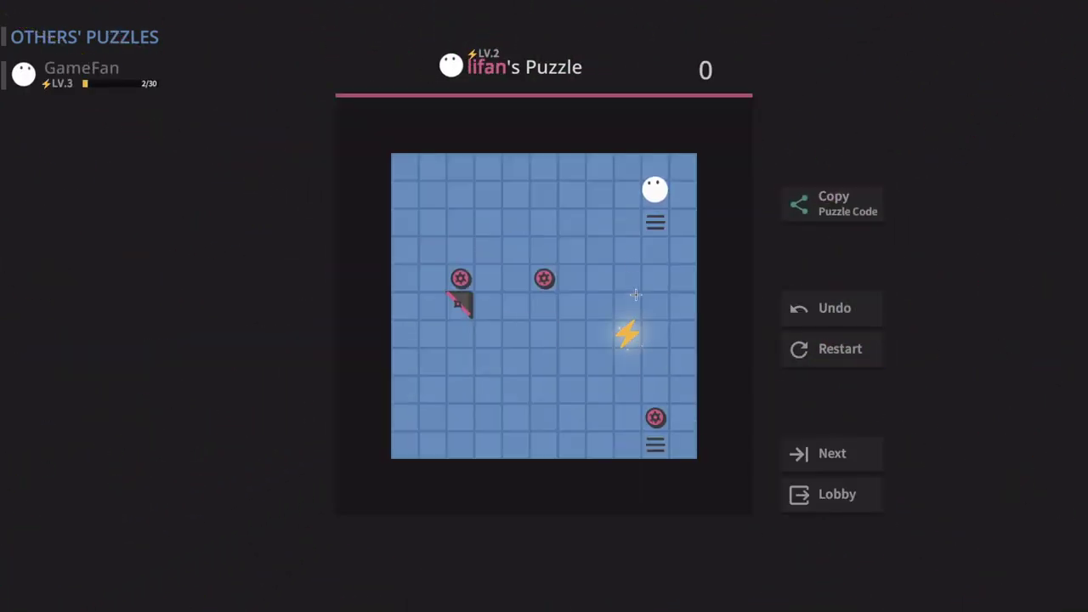
{"action": "key", "text": "Left"}
{"action": "key", "text": "Right"}
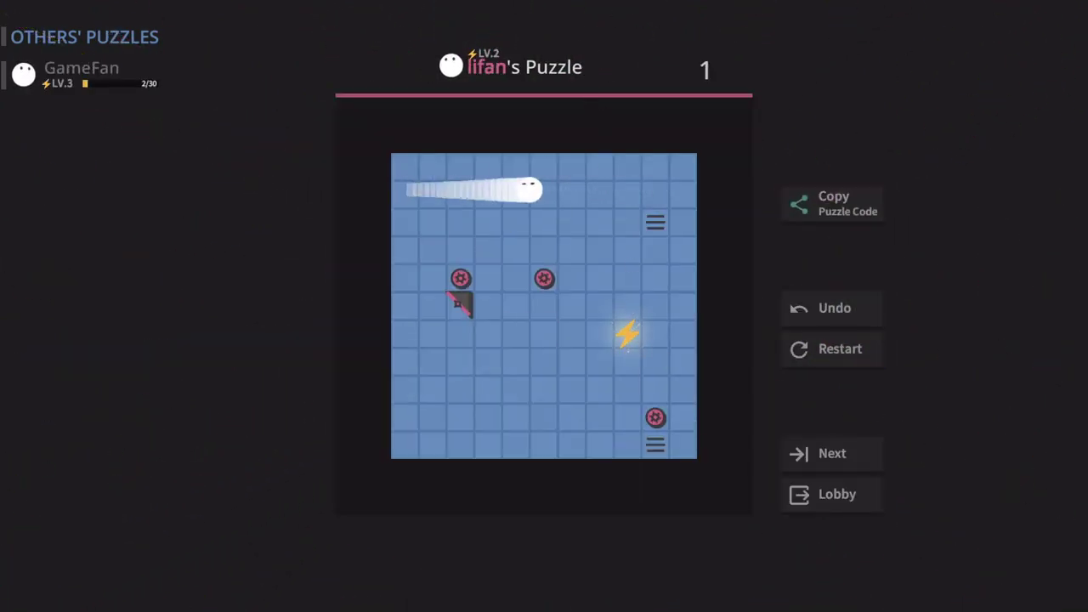
{"action": "key", "text": "Down"}
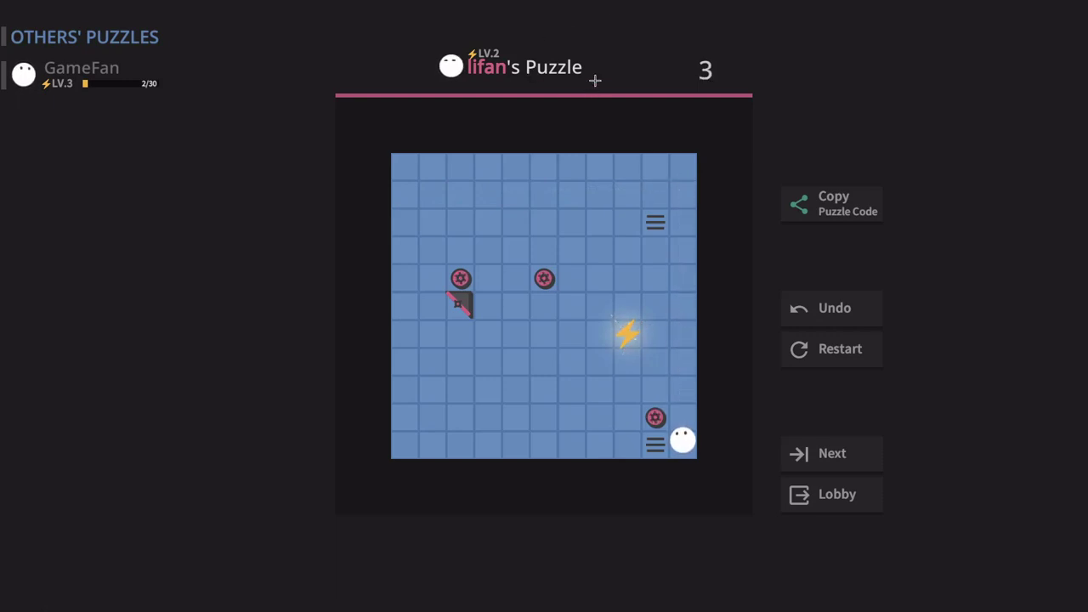
{"action": "key", "text": "Left"}
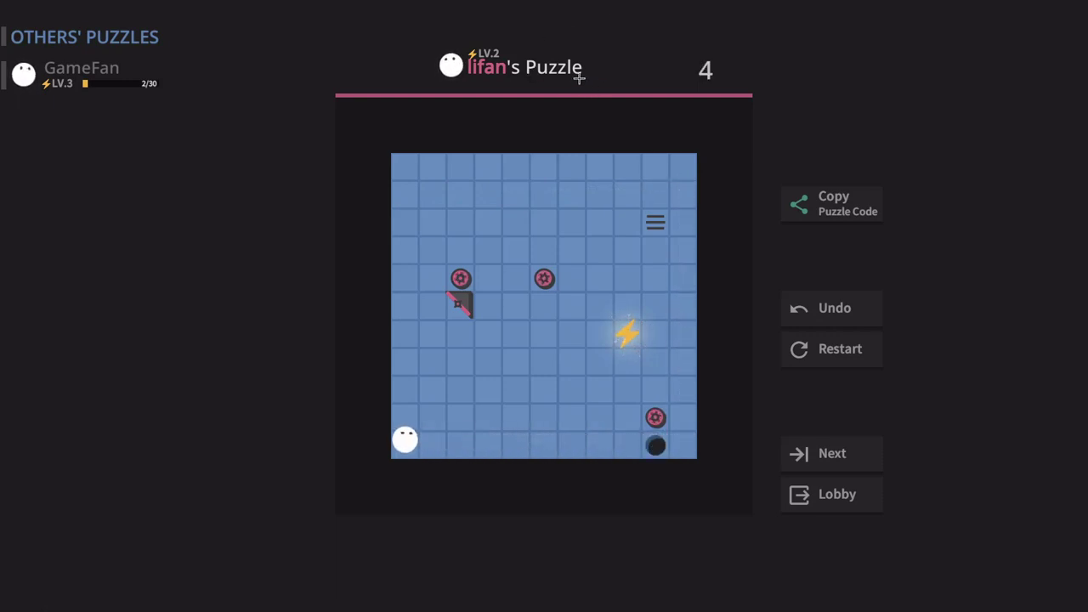
{"action": "key", "text": "Up"}
{"action": "key", "text": "Right"}
{"action": "key", "text": "Down"}
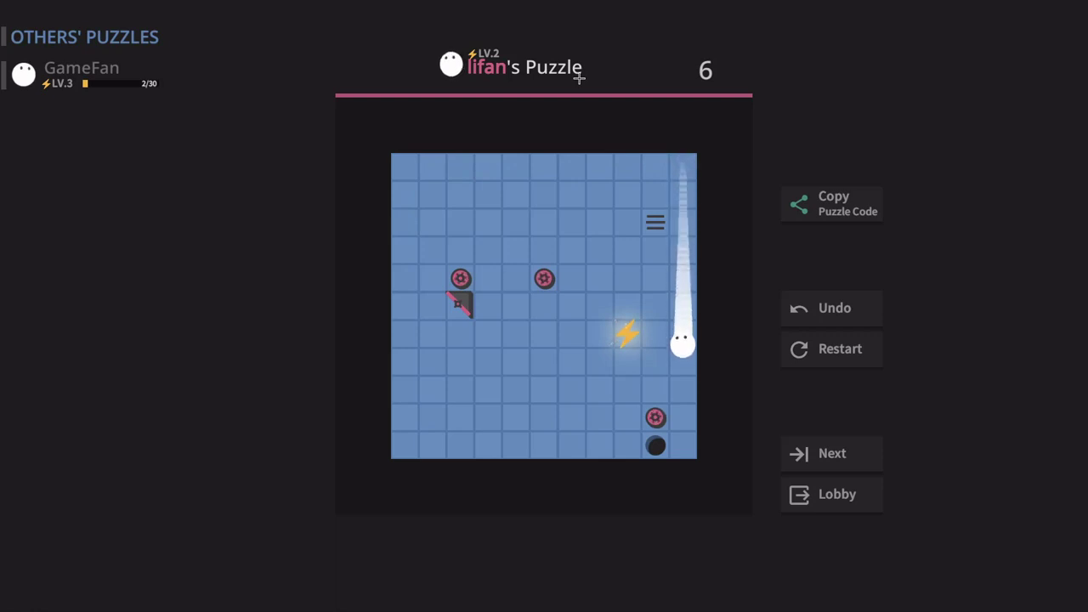
{"action": "key", "text": "Up"}
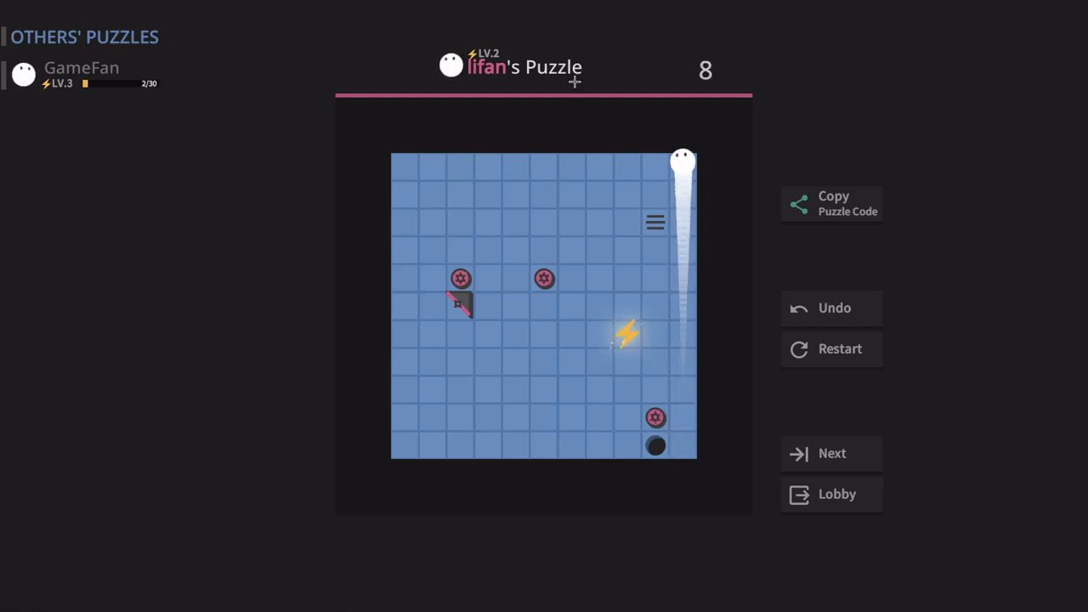
{"action": "key", "text": "Left"}
{"action": "key", "text": "Right"}
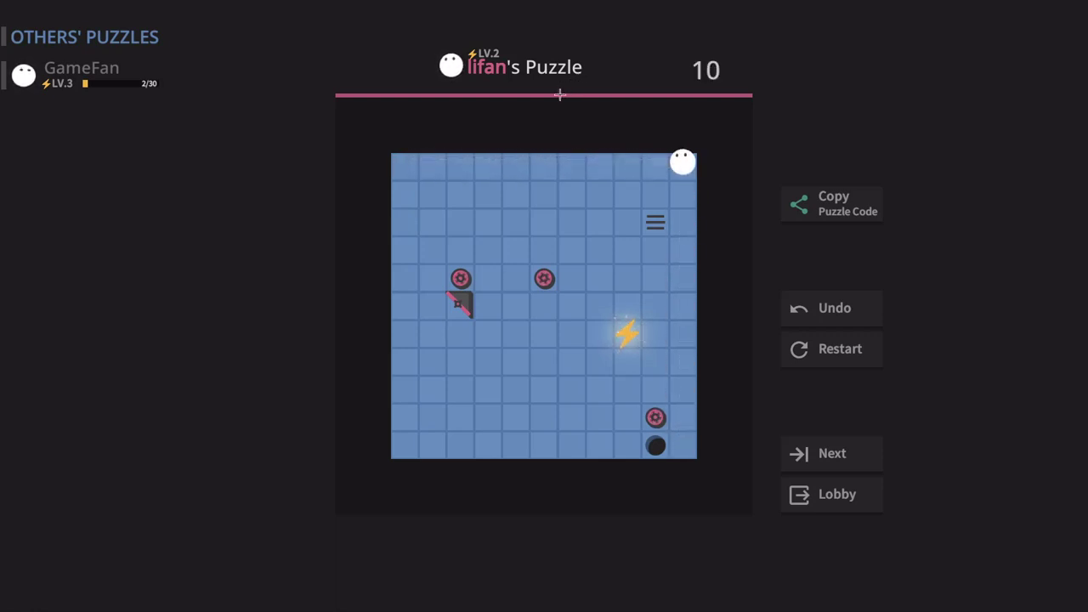
{"action": "key", "text": "Down"}
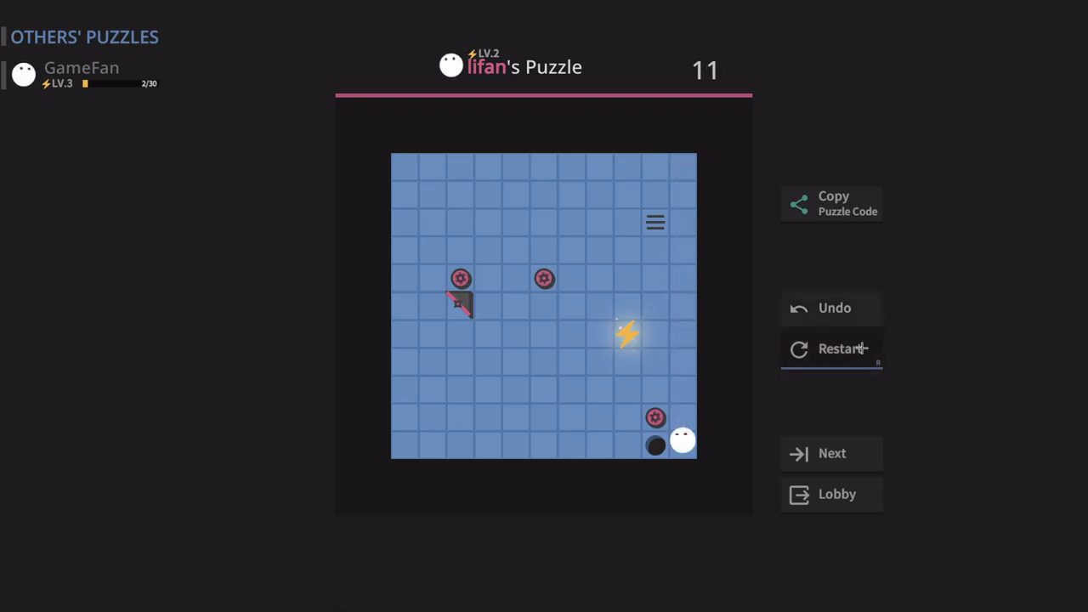
- Restart lifan's puzzle and try a route down, up, left, down and right
{"action": "left_click", "coordinate": [838, 349]}
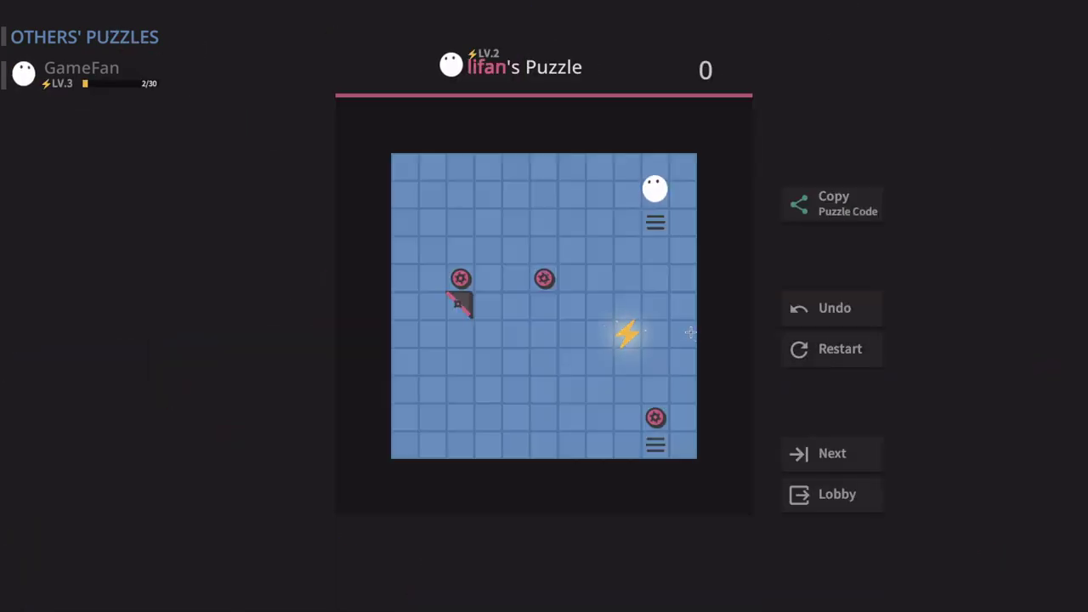
{"action": "key", "text": "Down"}
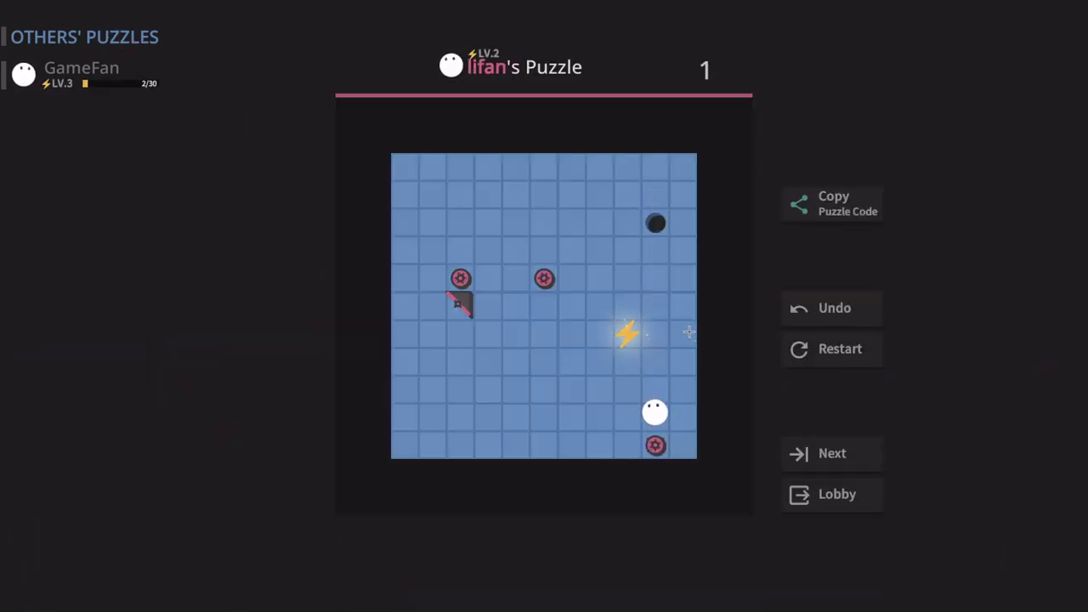
{"action": "key", "text": "Up"}
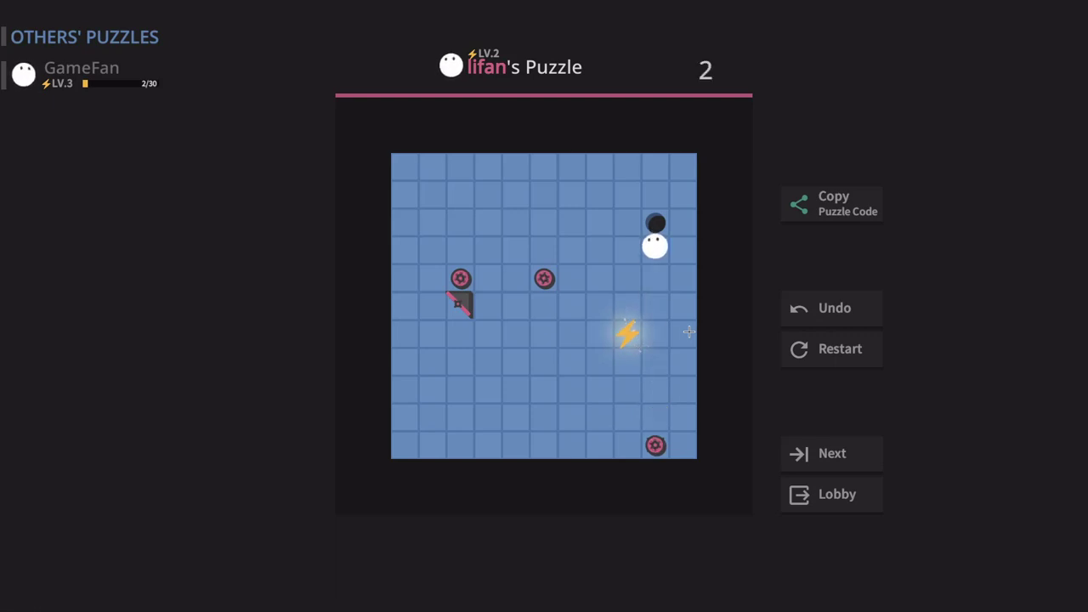
{"action": "key", "text": "Left"}
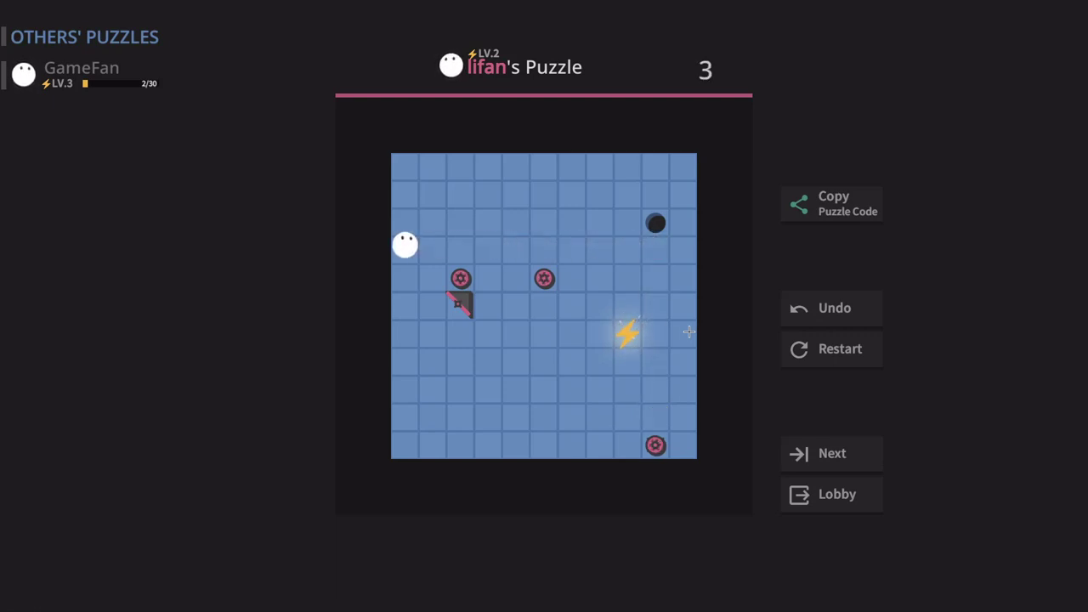
{"action": "key", "text": "Down"}
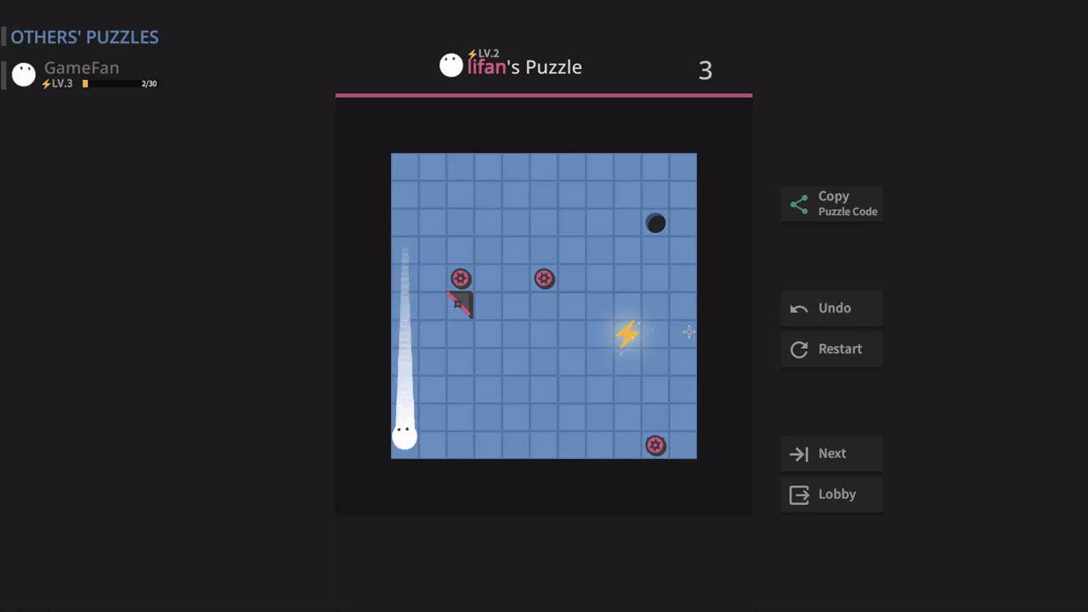
{"action": "key", "text": "Right"}
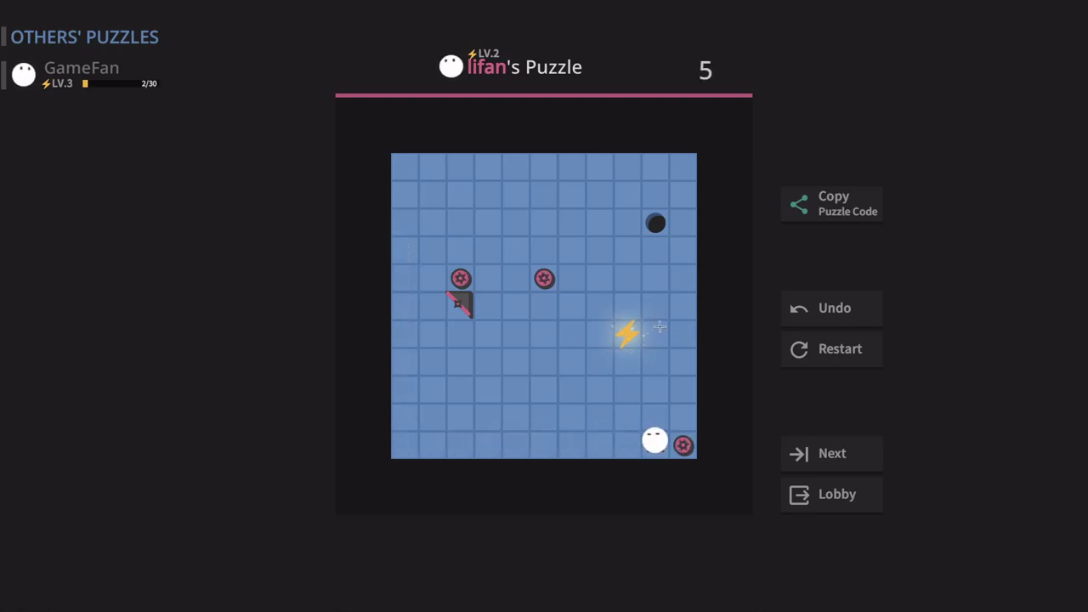
- Restart and solve perfectly in 5 moves: right, down, left, right, up
{"action": "left_click", "coordinate": [818, 346]}
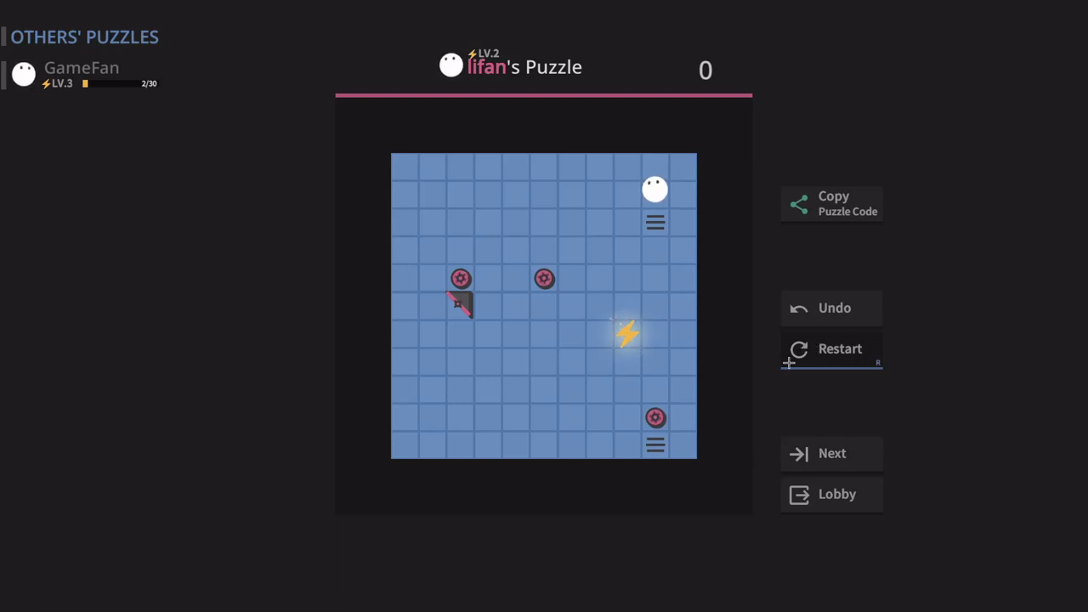
{"action": "key", "text": "Right"}
{"action": "key", "text": "Down"}
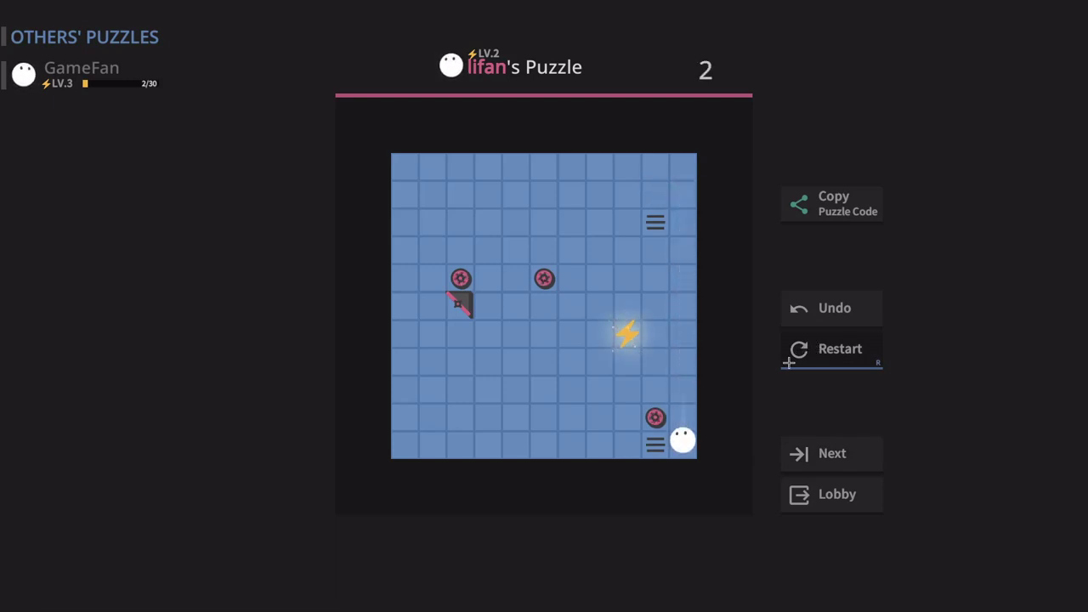
{"action": "key", "text": "Left"}
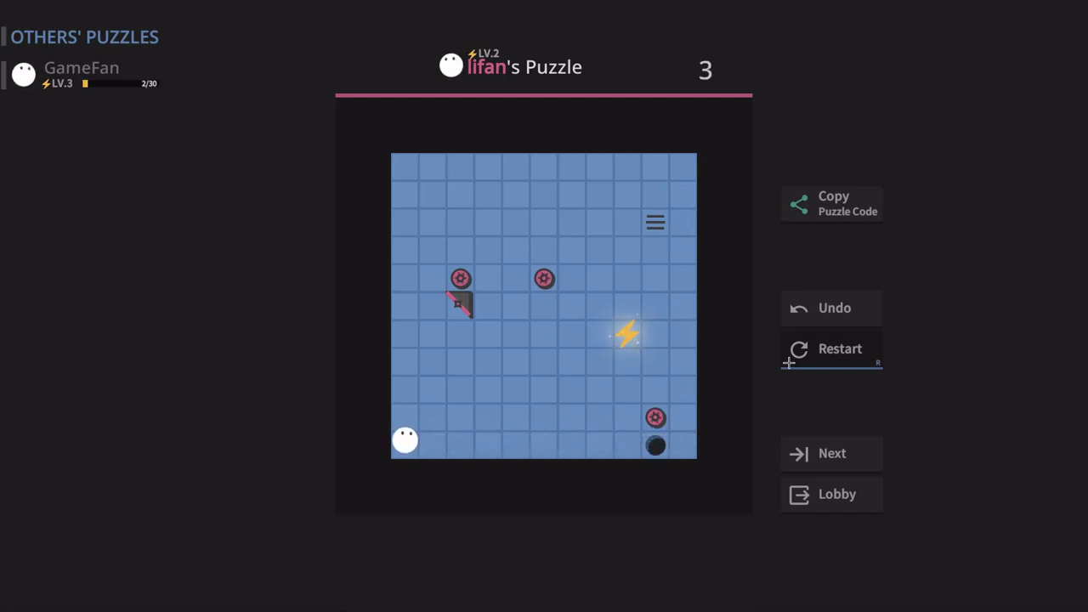
{"action": "key", "text": "Right"}
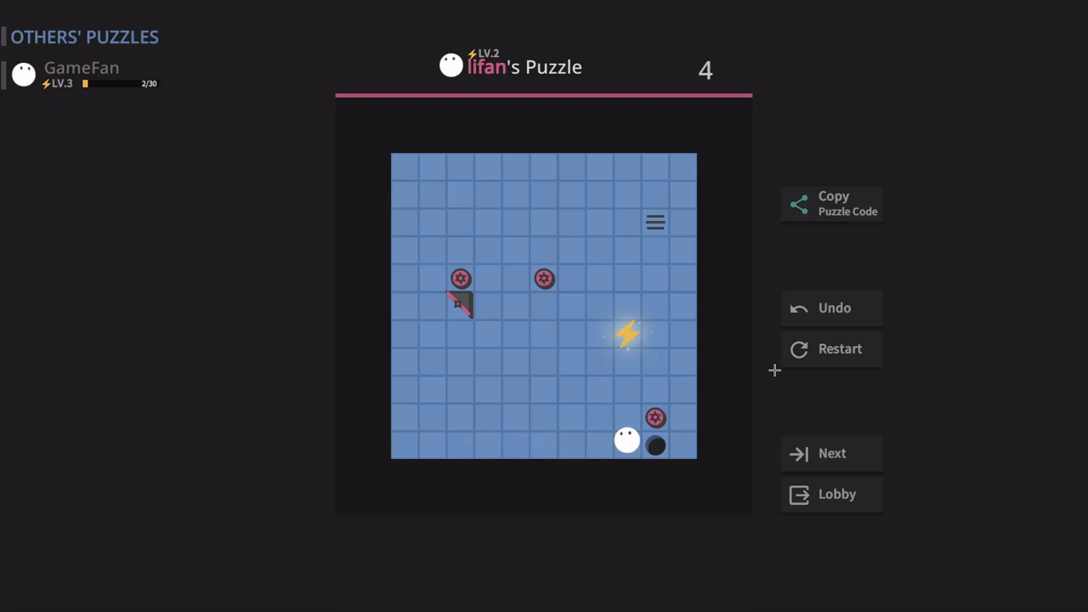
{"action": "key", "text": "Up"}
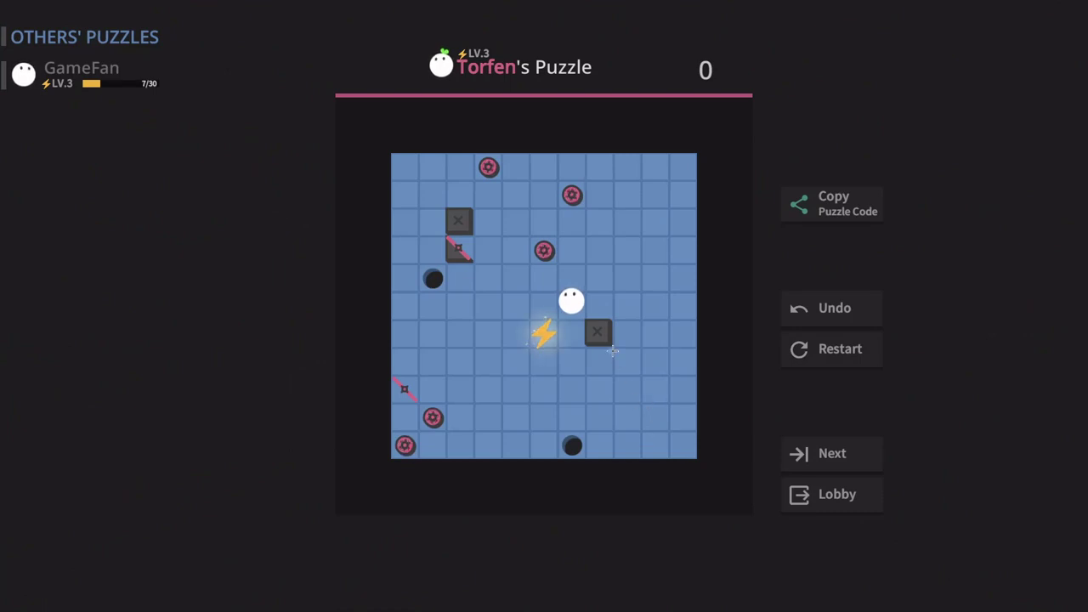
- Solve Torfen's next puzzle in 7 moves for +3 EXP, reaching LV.3 at 10/30
{"action": "key", "text": "Left"}
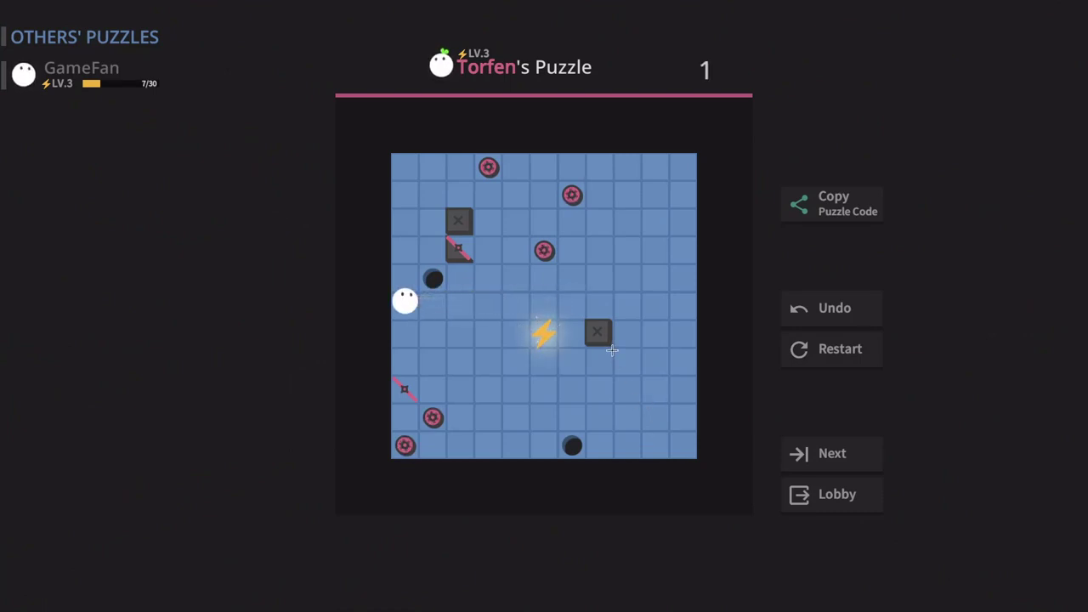
{"action": "key", "text": "Down"}
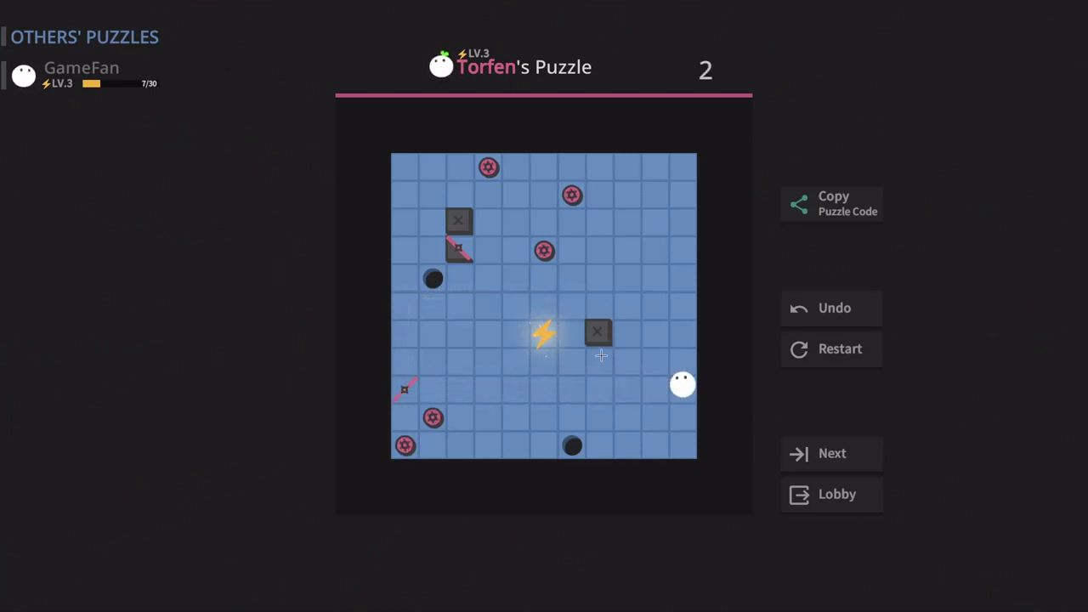
{"action": "key", "text": "Left"}
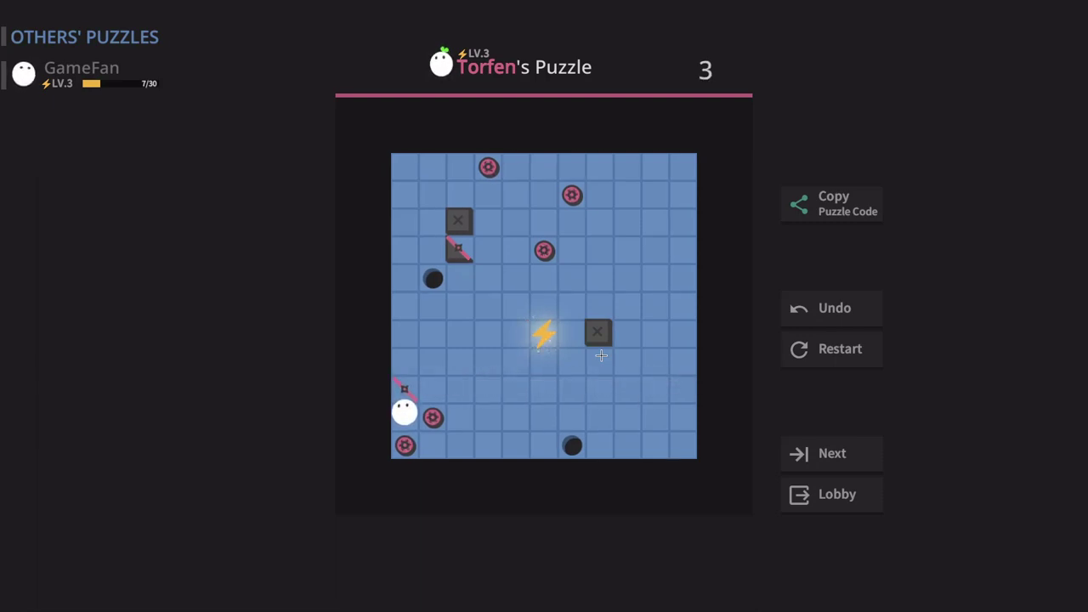
{"action": "key", "text": "Right"}
{"action": "key", "text": "Down"}
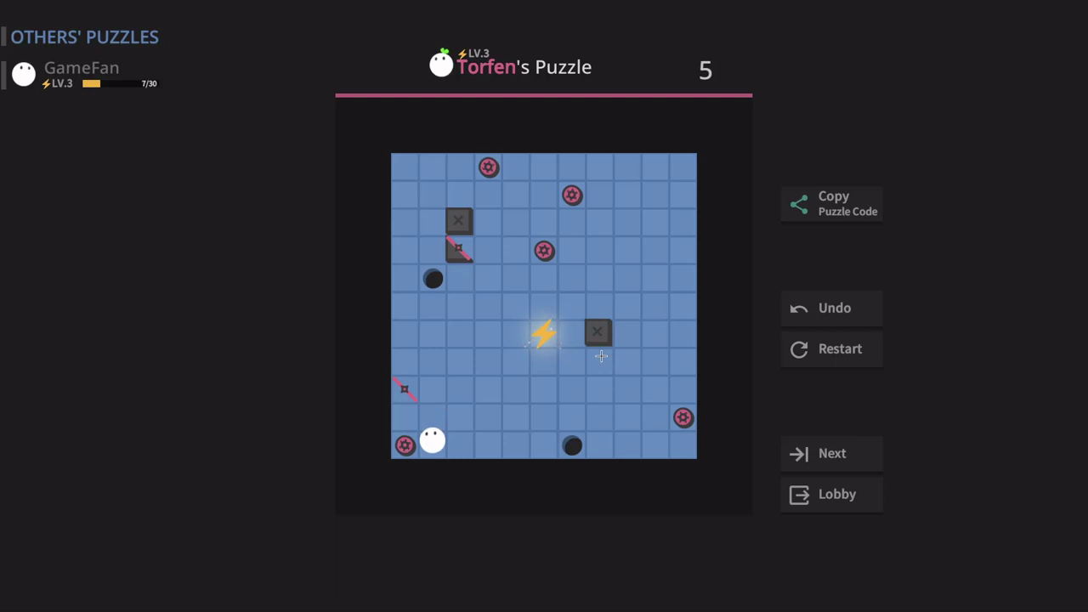
{"action": "key", "text": "Right"}
{"action": "key", "text": "Up"}
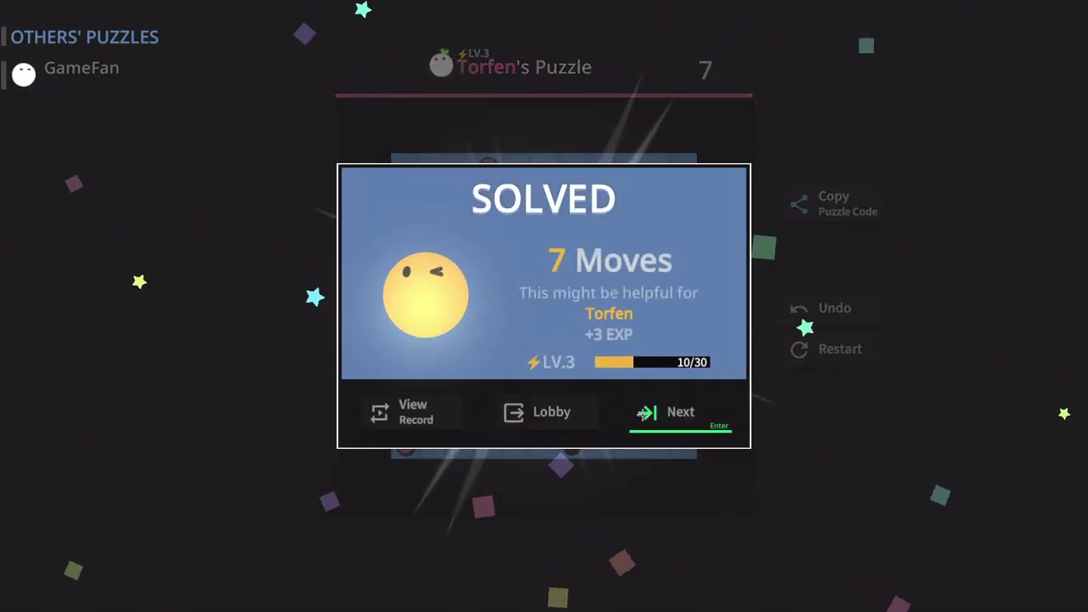
- Load lifan's puzzle and steer the ball toward the top-right, pushing the gear aside
{"action": "left_click", "coordinate": [666, 412]}
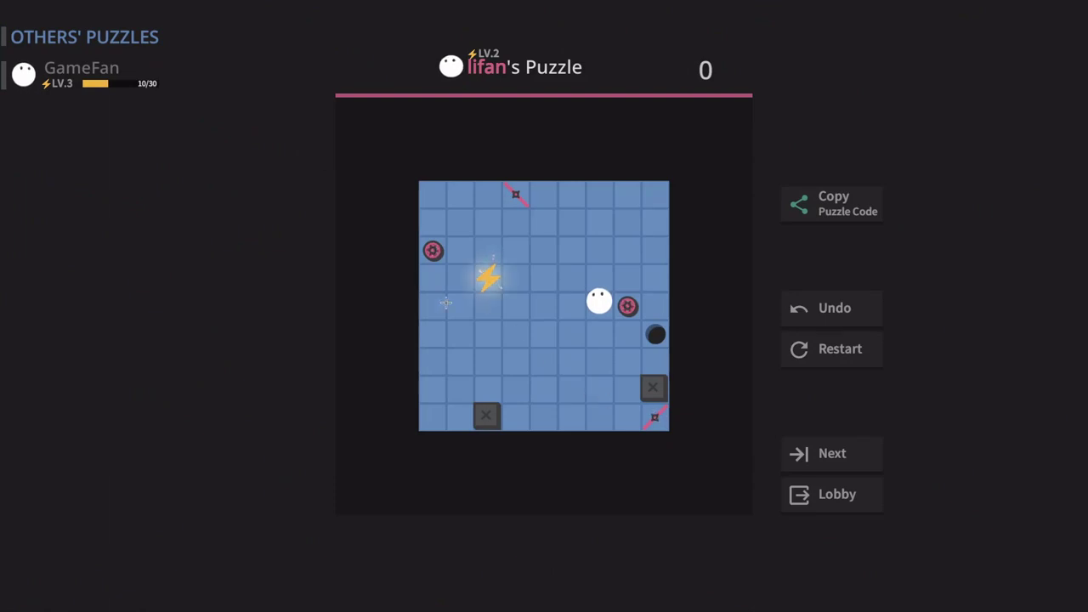
{"action": "key", "text": "Left"}
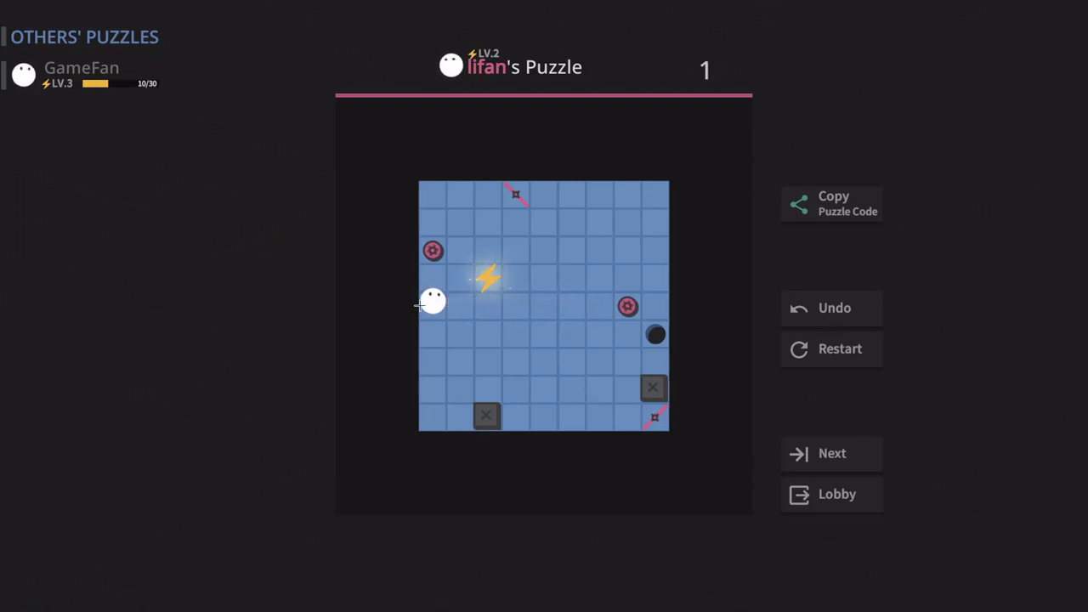
{"action": "key", "text": "Up"}
{"action": "key", "text": "Right"}
{"action": "key", "text": "Left"}
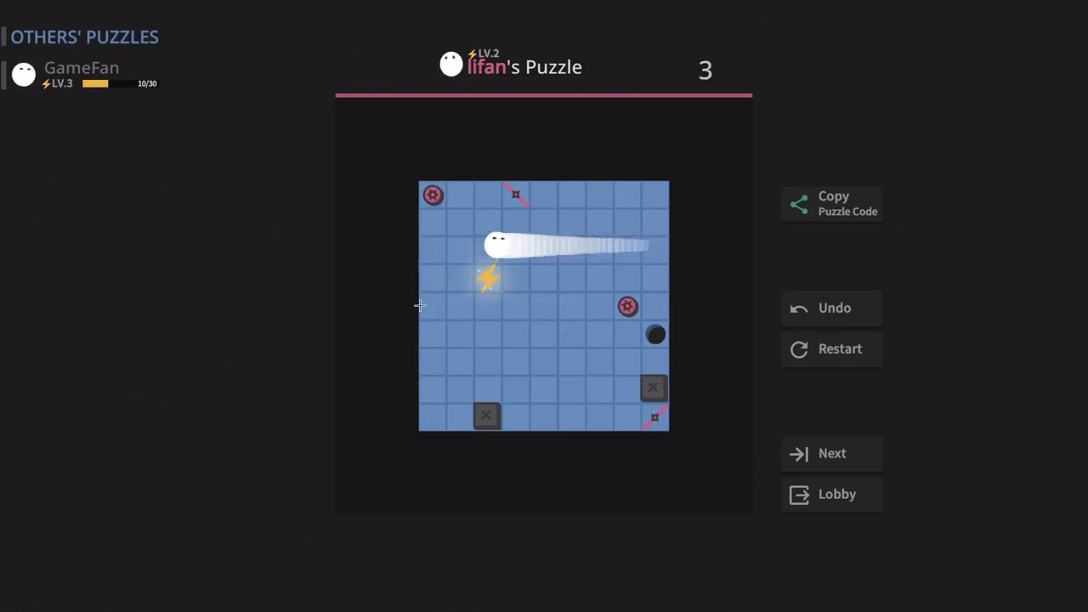
{"action": "key", "text": "Up"}
{"action": "key", "text": "Right"}
{"action": "key", "text": "Up"}
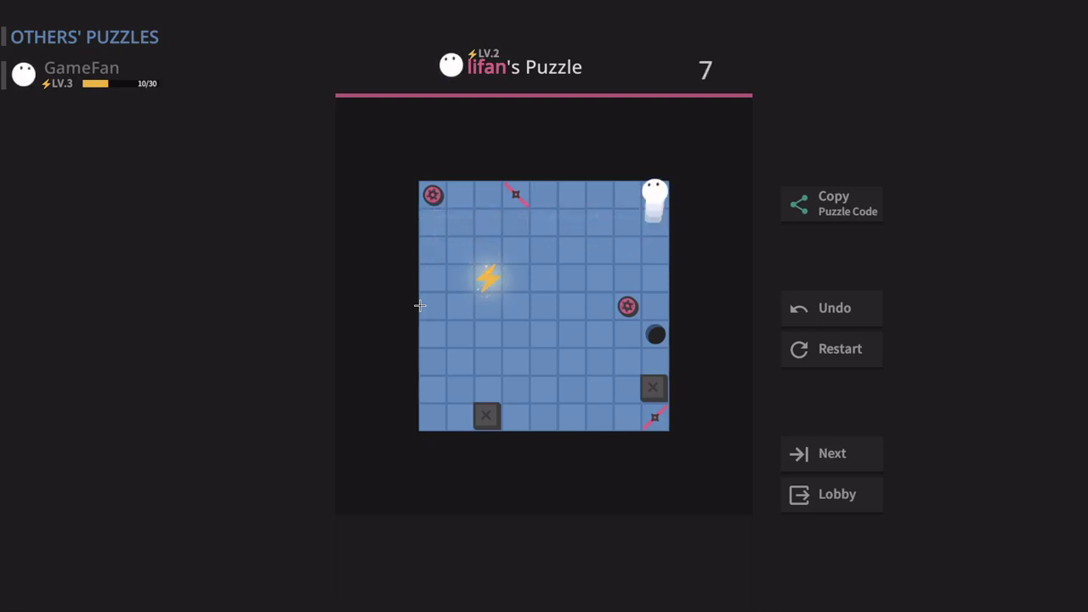
{"action": "key", "text": "Down"}
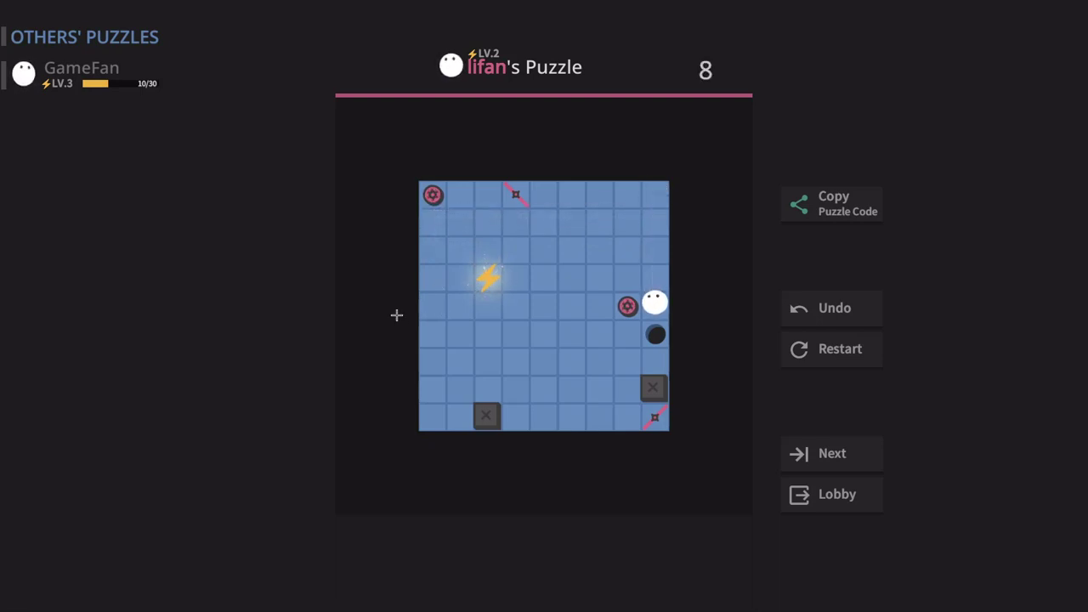
{"action": "key", "text": "Left"}
{"action": "key", "text": "Left"}
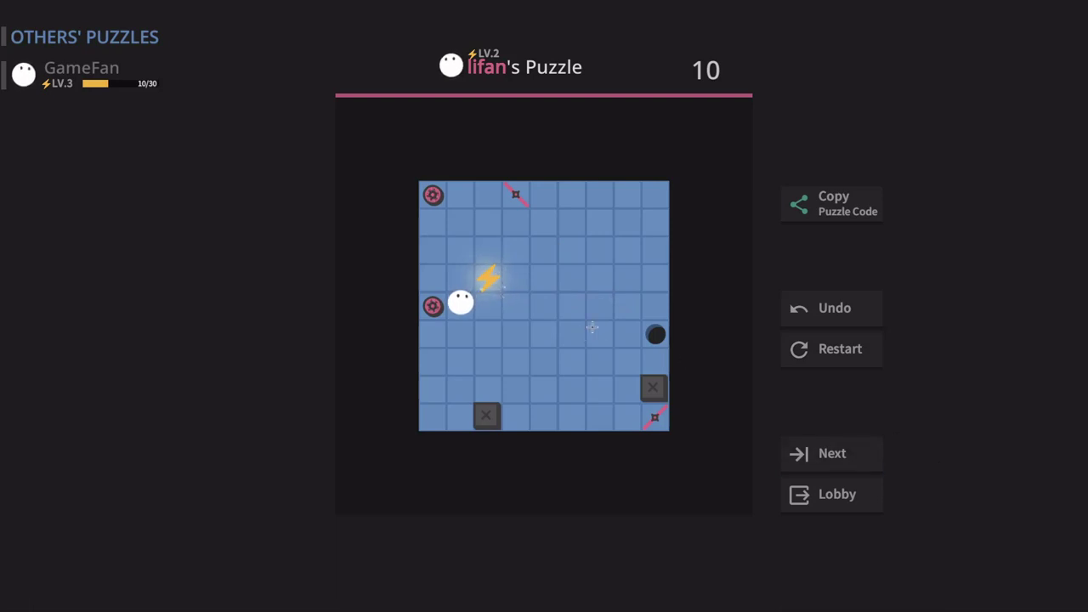
{"action": "key", "text": "Down"}
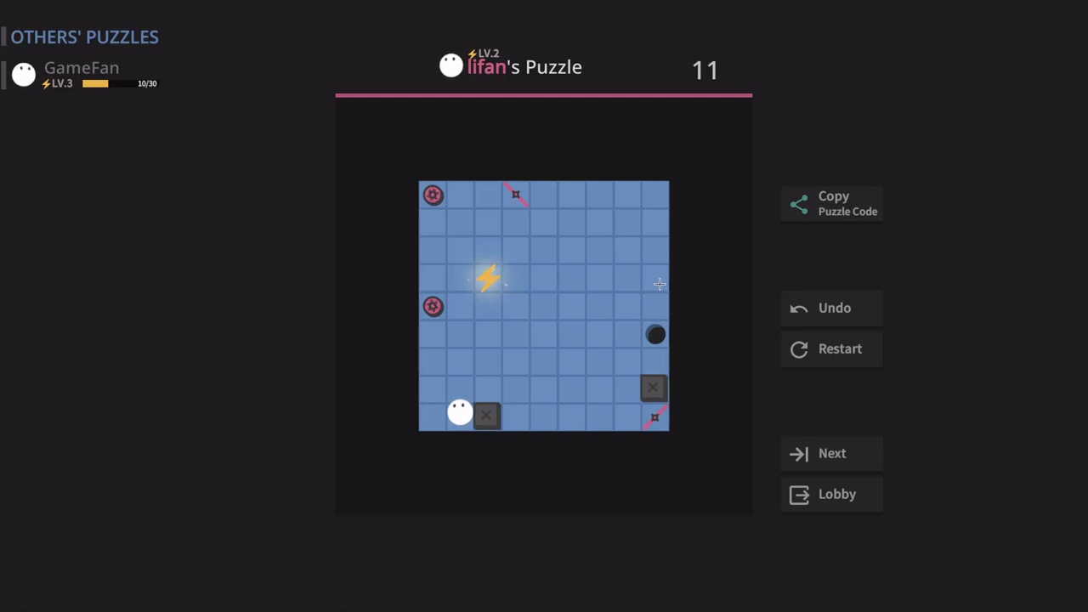
- Flip the diagonal bouncer and work the ball between the top and bottom rows
{"action": "key", "text": "Up"}
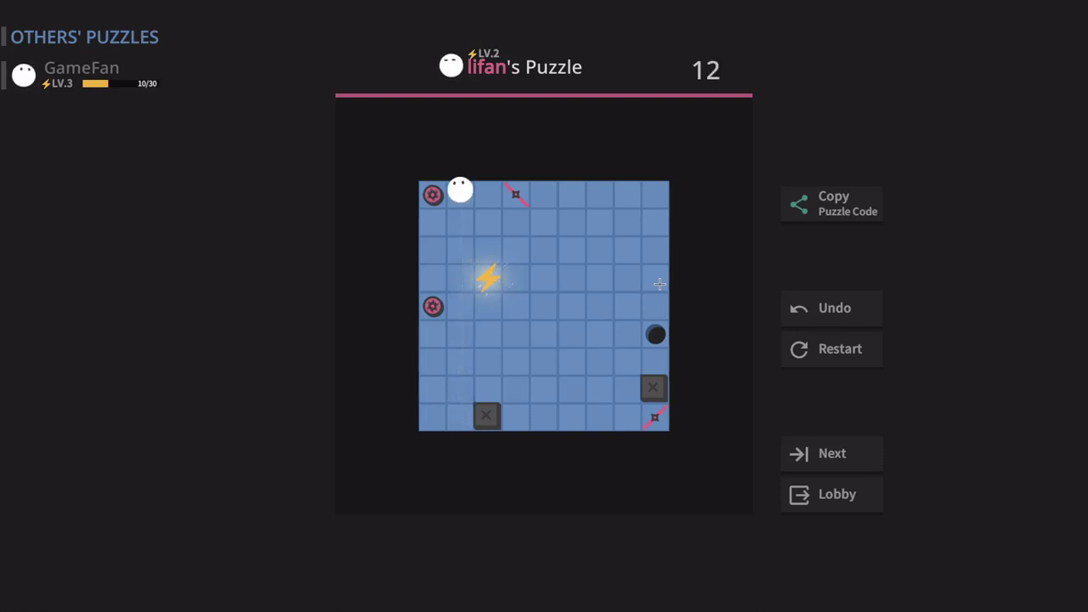
{"action": "key", "text": "Right"}
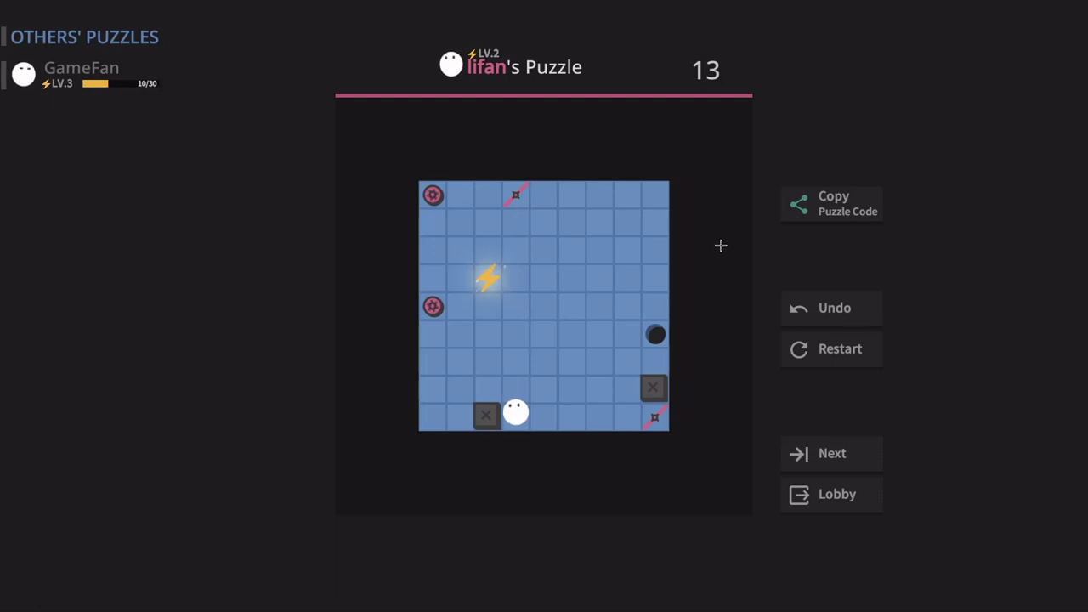
{"action": "key", "text": "Up"}
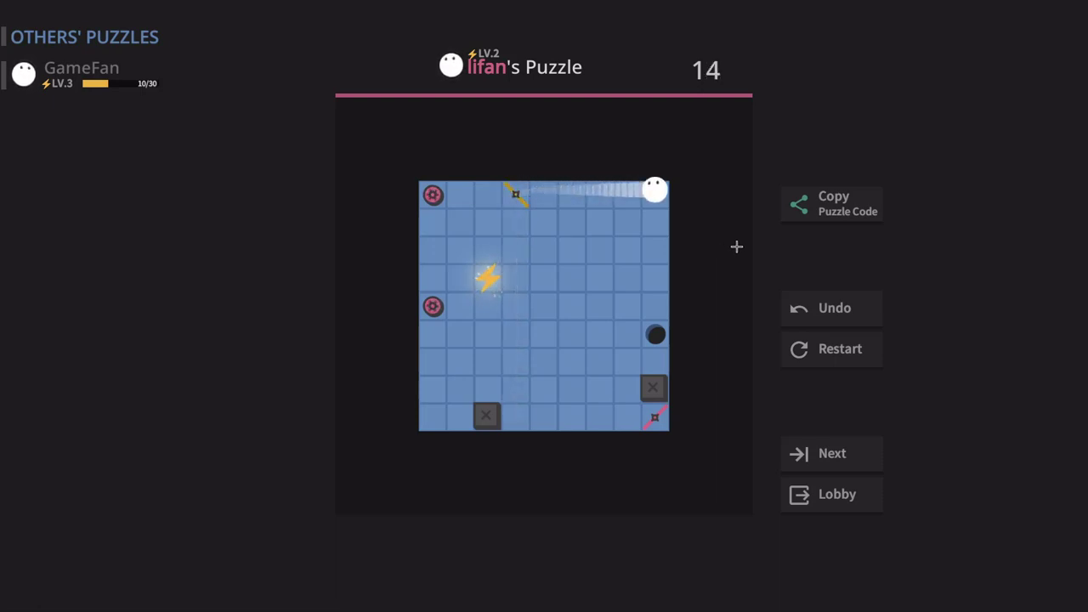
{"action": "key", "text": "Left"}
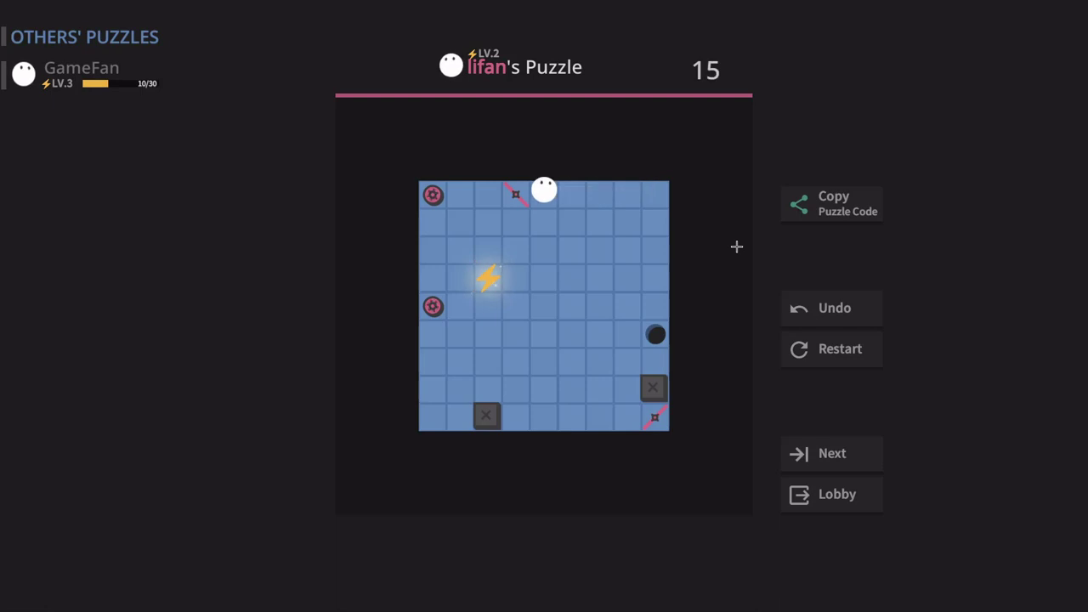
{"action": "key", "text": "Down"}
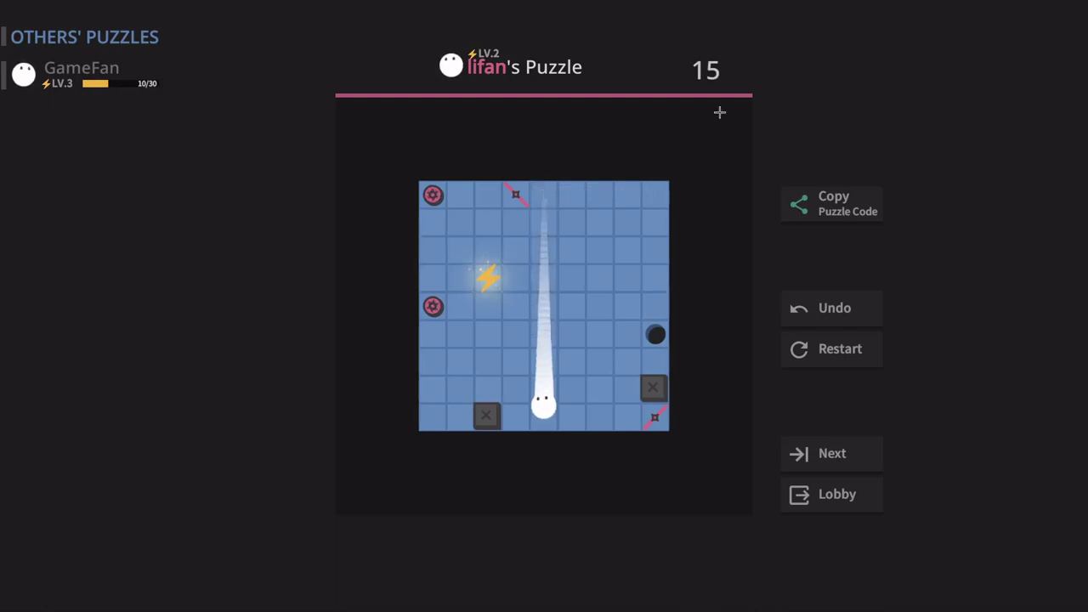
{"action": "key", "text": "Right"}
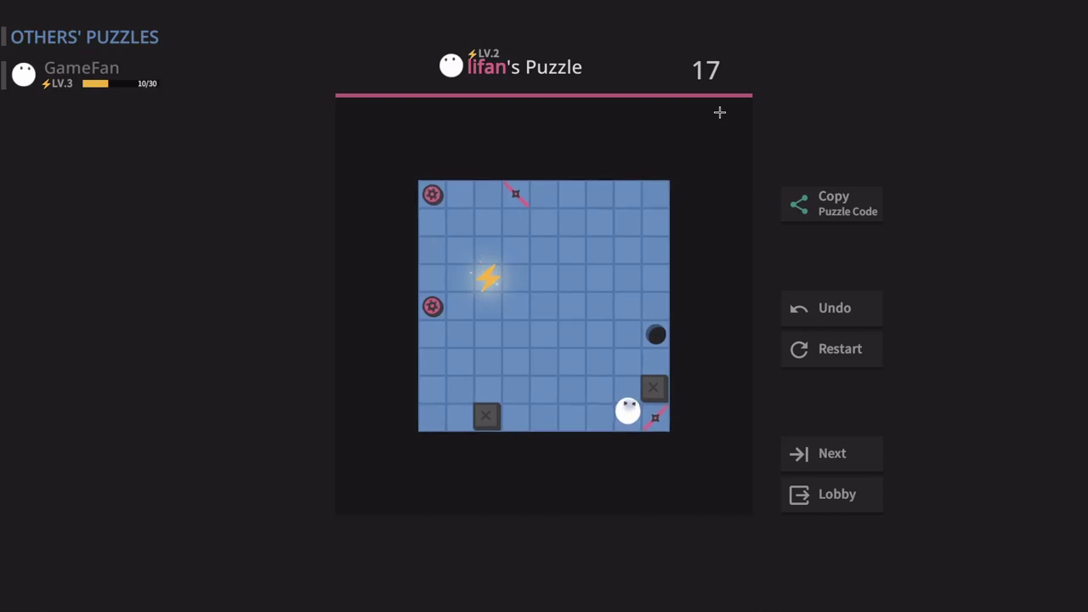
{"action": "key", "text": "Left"}
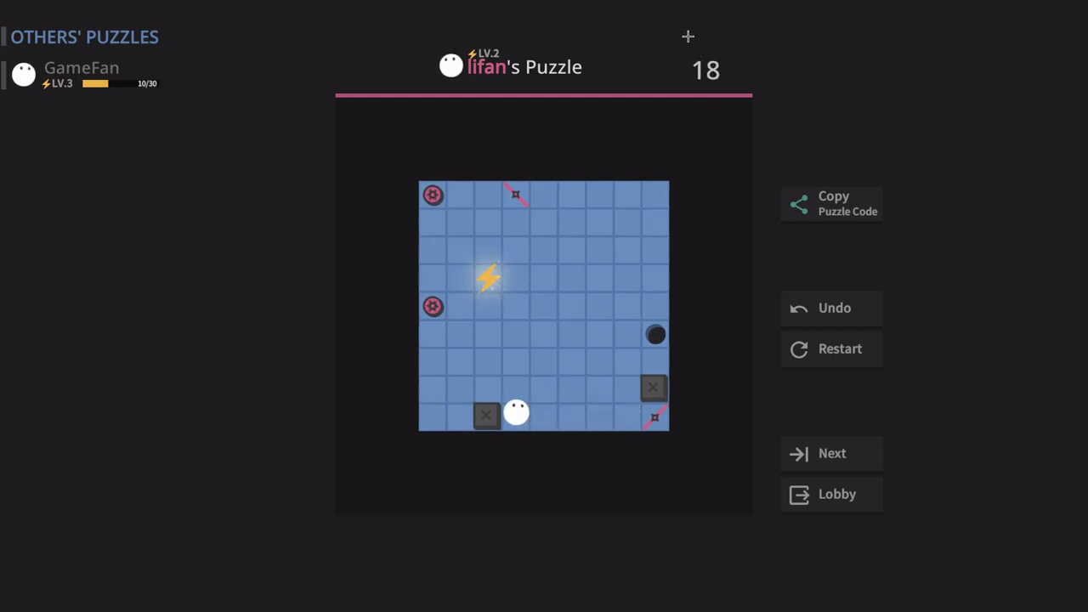
{"action": "key", "text": "Up"}
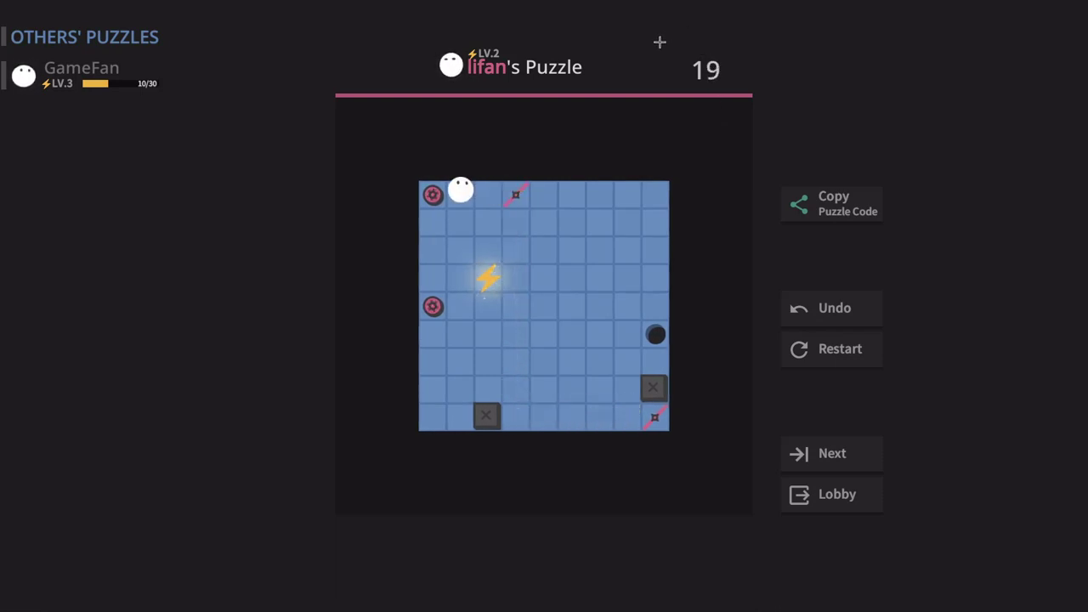
{"action": "key", "text": "Down"}
{"action": "key", "text": "Up"}
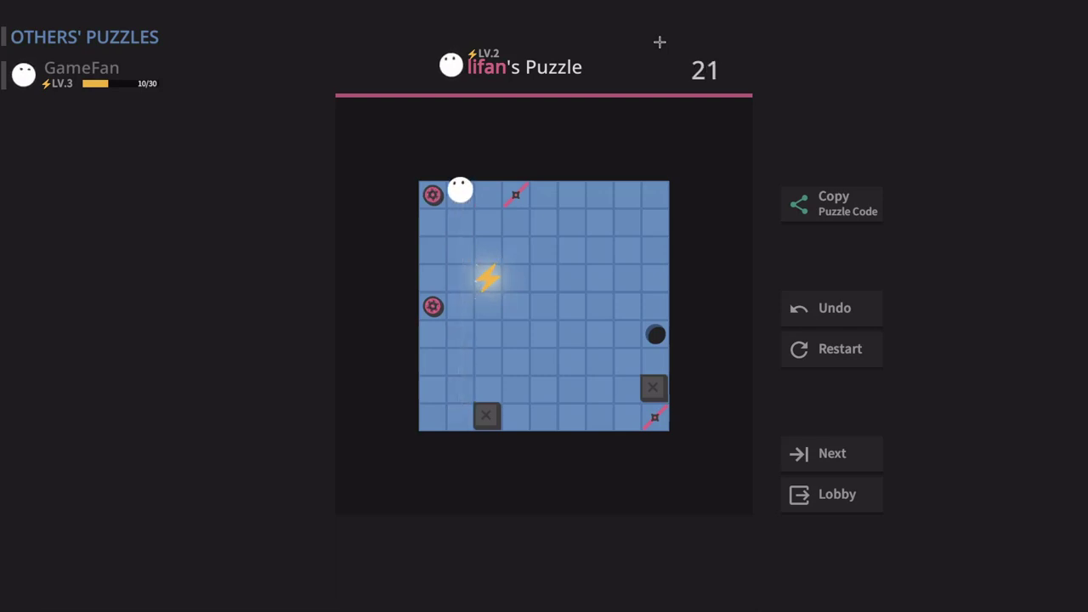
- Guide the ball onto the lightning bolt, solving lifan's puzzle in 29 moves
{"action": "key", "text": "Down"}
{"action": "key", "text": "Left"}
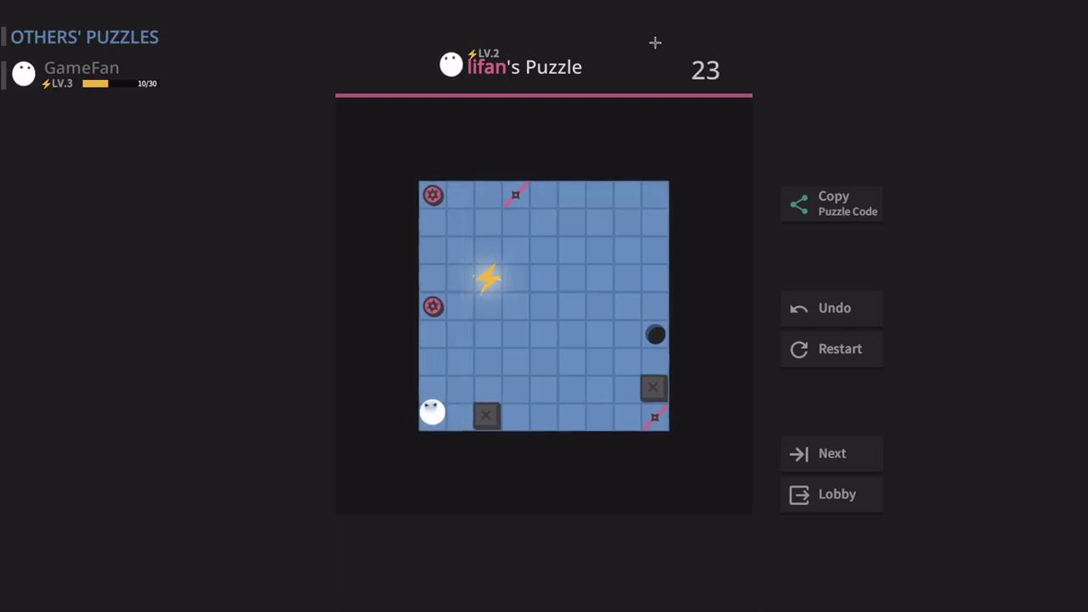
{"action": "key", "text": "Right"}
{"action": "key", "text": "Up"}
{"action": "key", "text": "Up"}
{"action": "key", "text": "Right"}
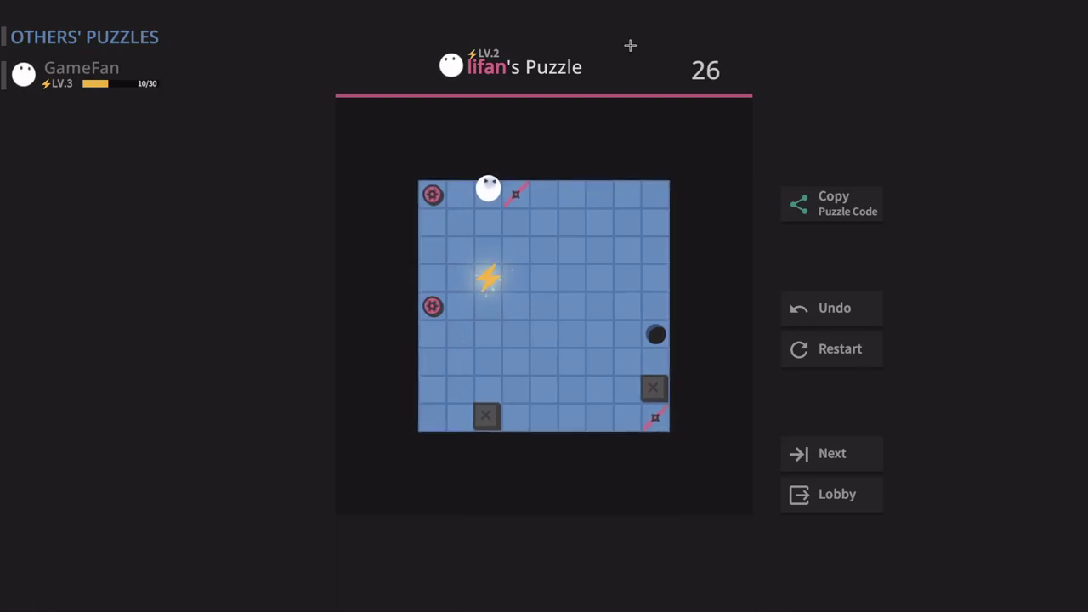
{"action": "key", "text": "Left"}
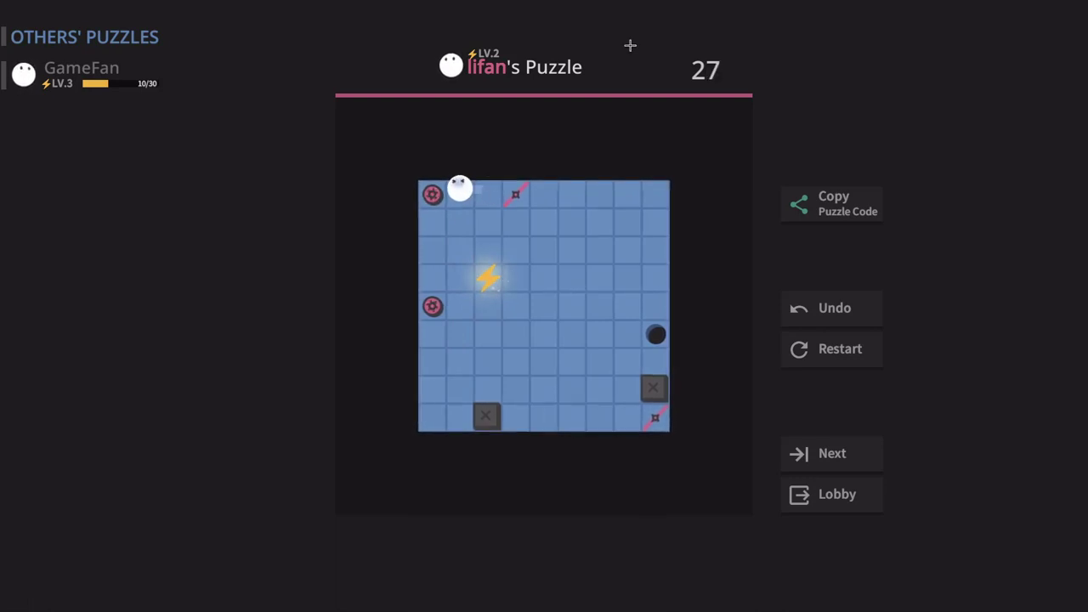
{"action": "key", "text": "Right"}
{"action": "key", "text": "Down"}
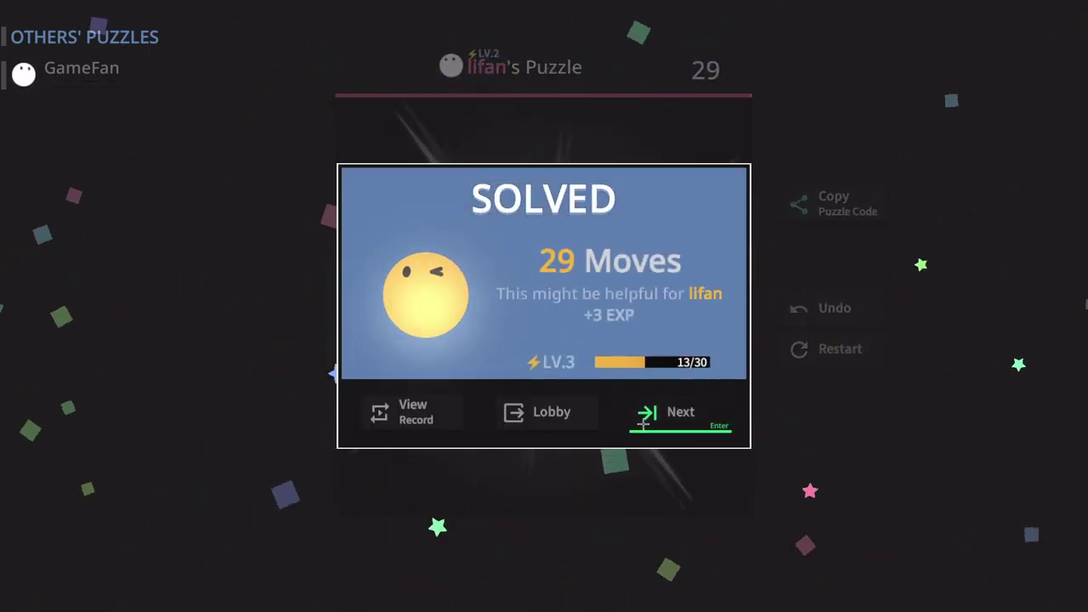
- Load moguo's puzzle, try eight moves including pushing a gear, and undo the last one
{"action": "left_click", "coordinate": [676, 412]}
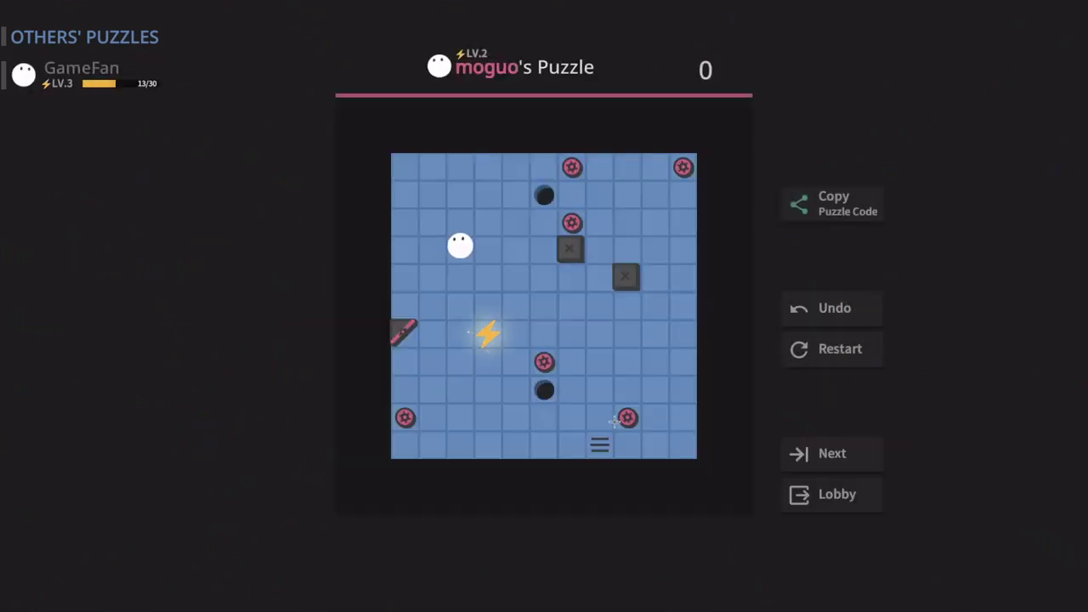
{"action": "key", "text": "Down"}
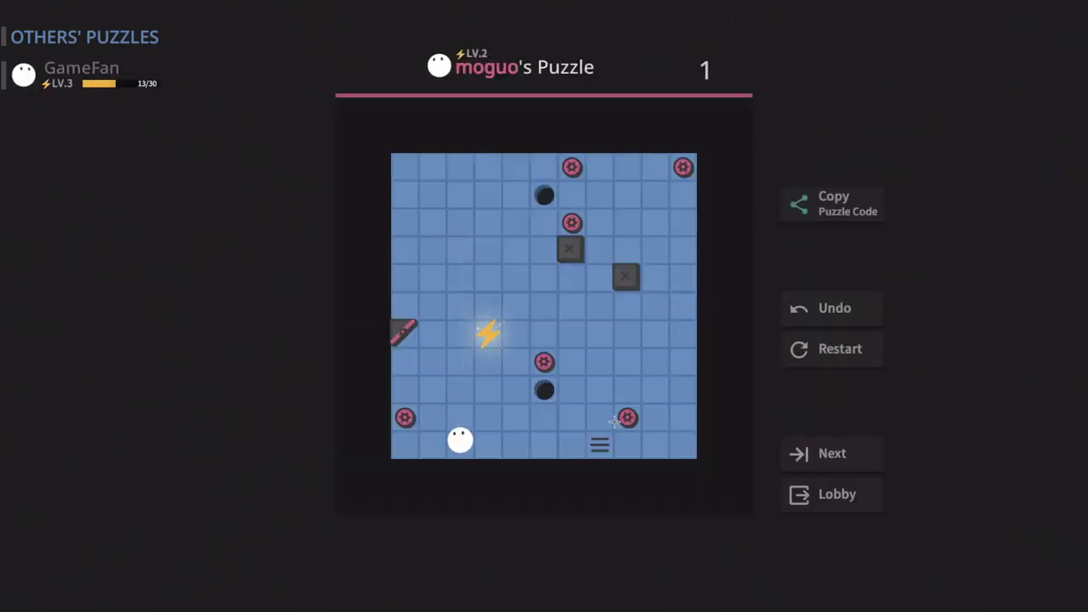
{"action": "key", "text": "Right"}
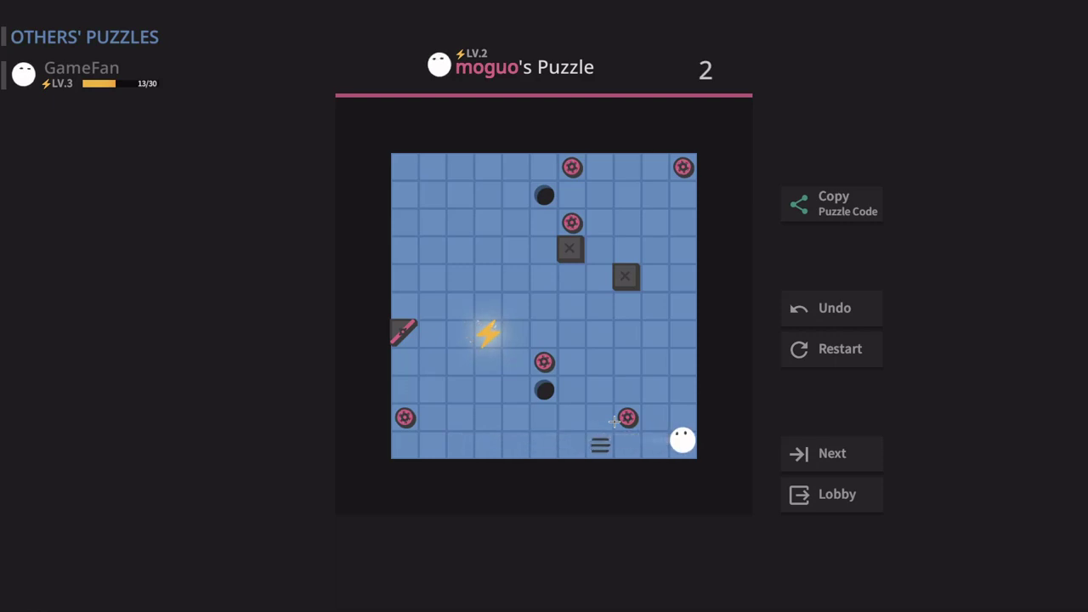
{"action": "key", "text": "Left"}
{"action": "key", "text": "Up"}
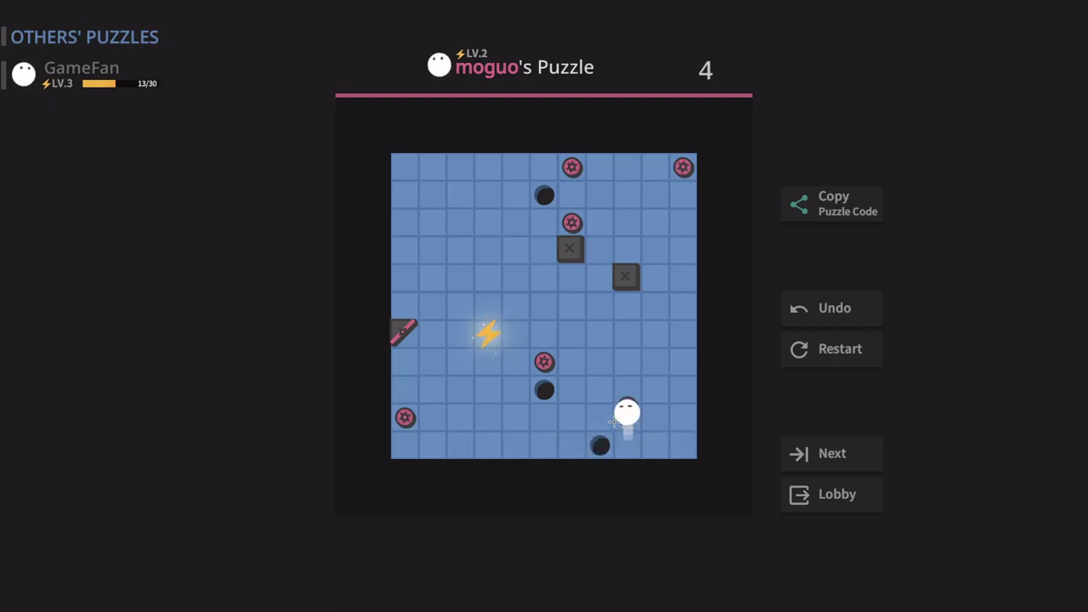
{"action": "key", "text": "Left"}
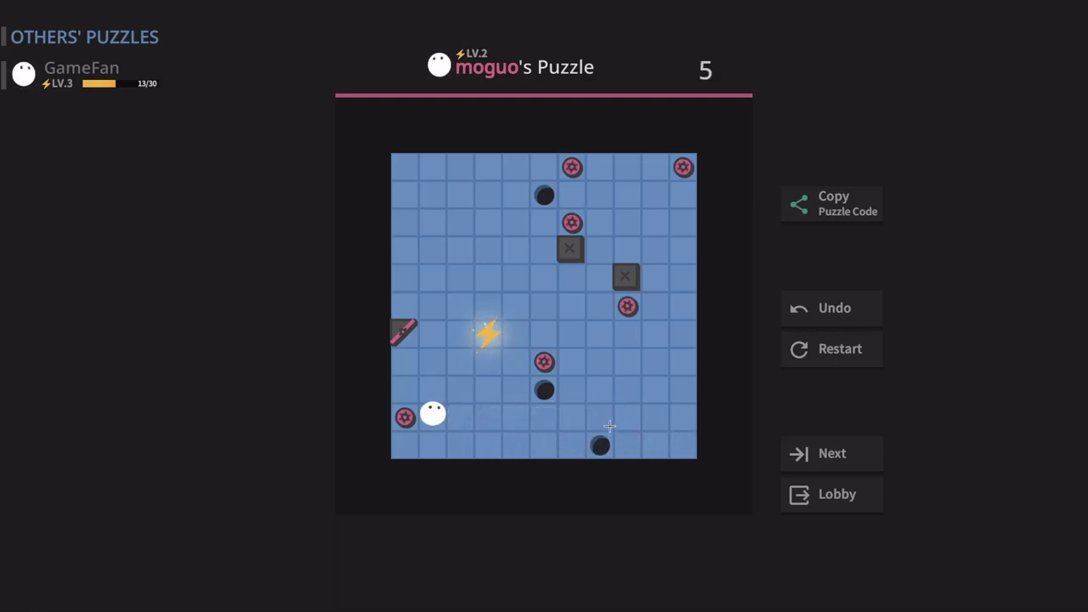
{"action": "key", "text": "Down"}
{"action": "key", "text": "Up"}
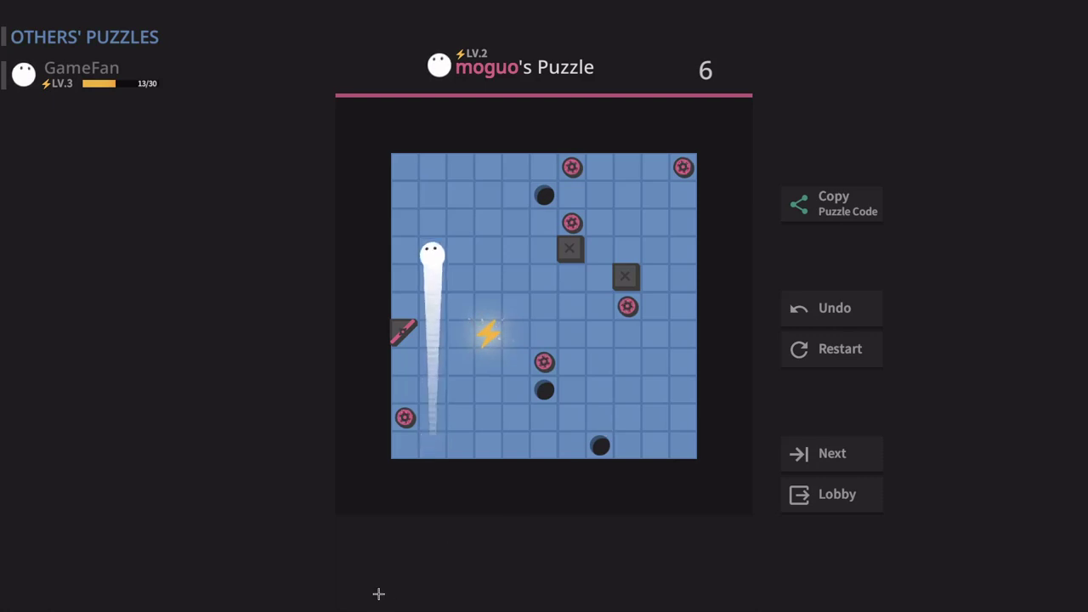
{"action": "key", "text": "Left"}
{"action": "key", "text": "z"}
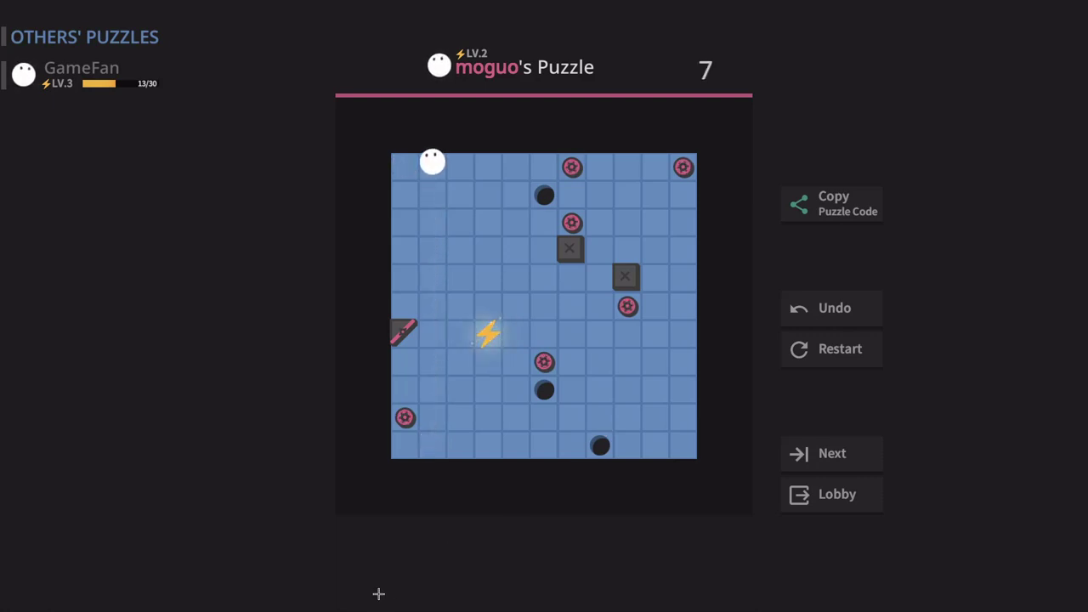
- Reset moguo's puzzle and work the ball along the bottom row, collecting a gear
{"action": "key", "text": "r"}
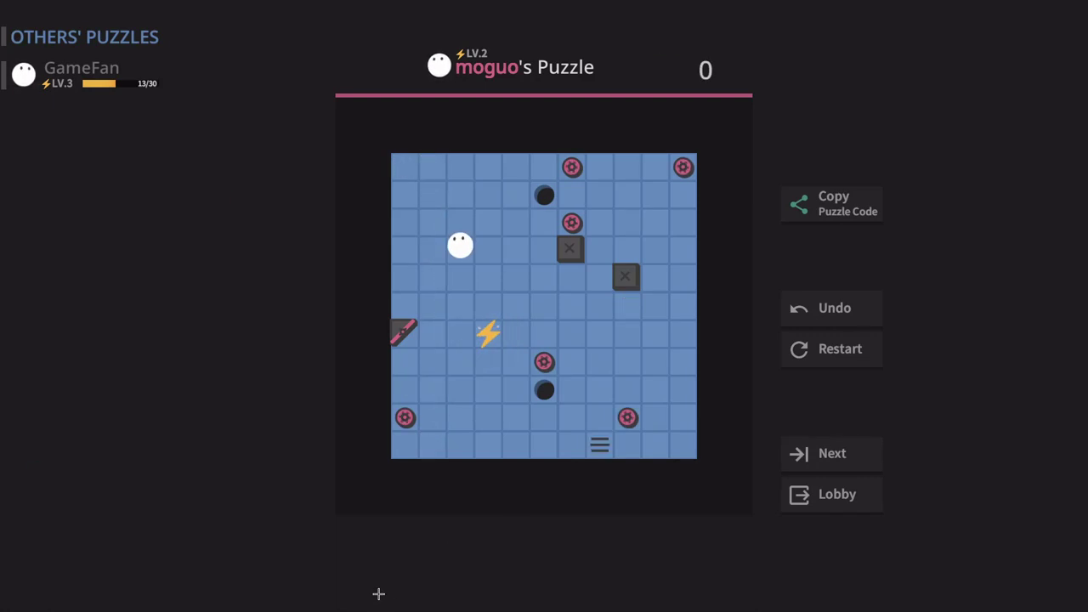
{"action": "key", "text": "Left"}
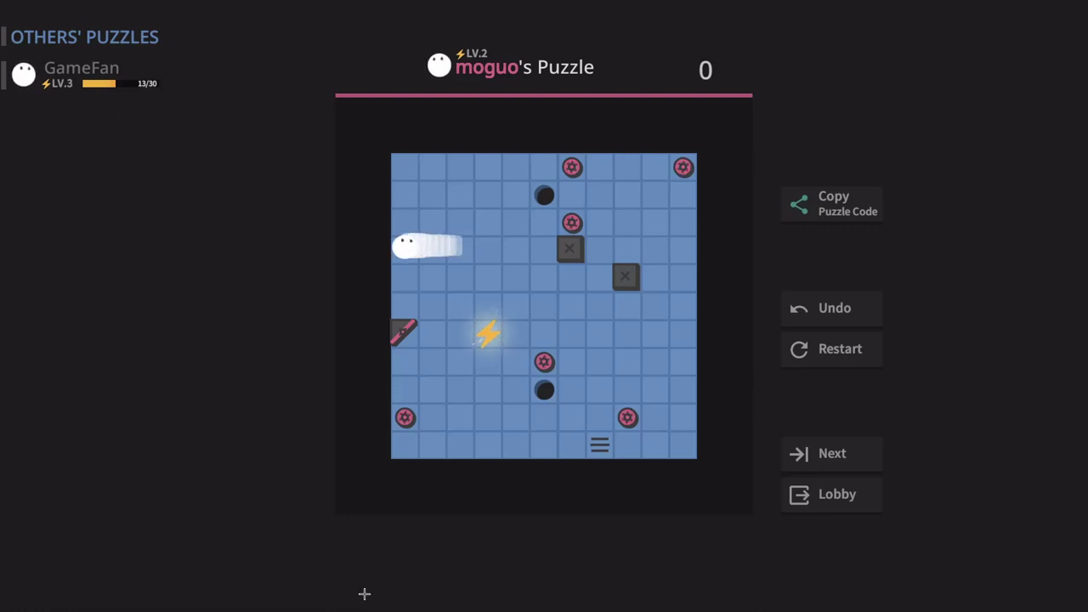
{"action": "key", "text": "Down"}
{"action": "key", "text": "Right"}
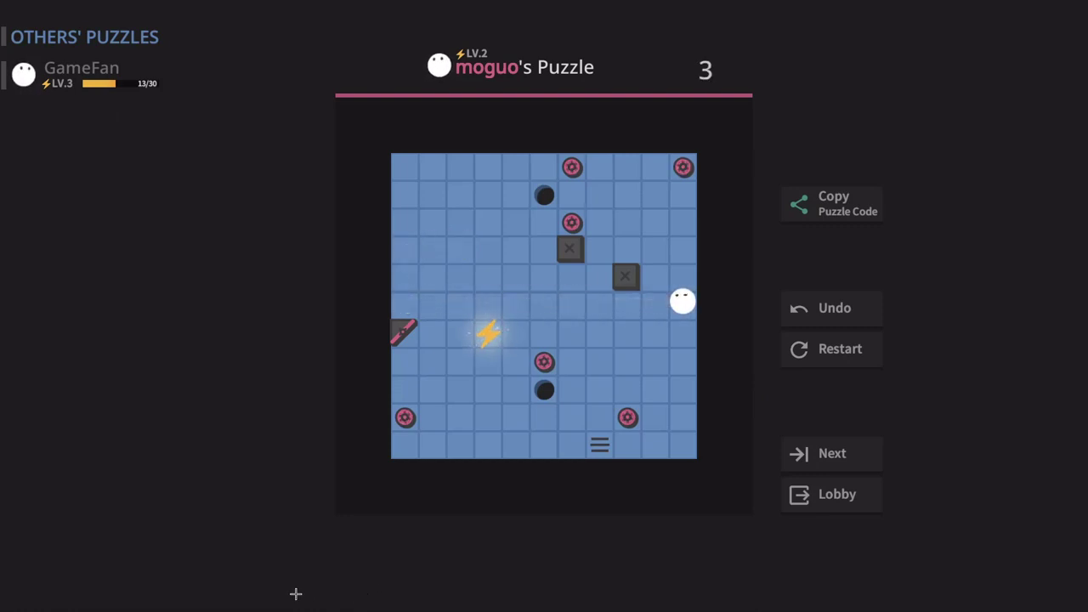
{"action": "key", "text": "Down"}
{"action": "key", "text": "Left"}
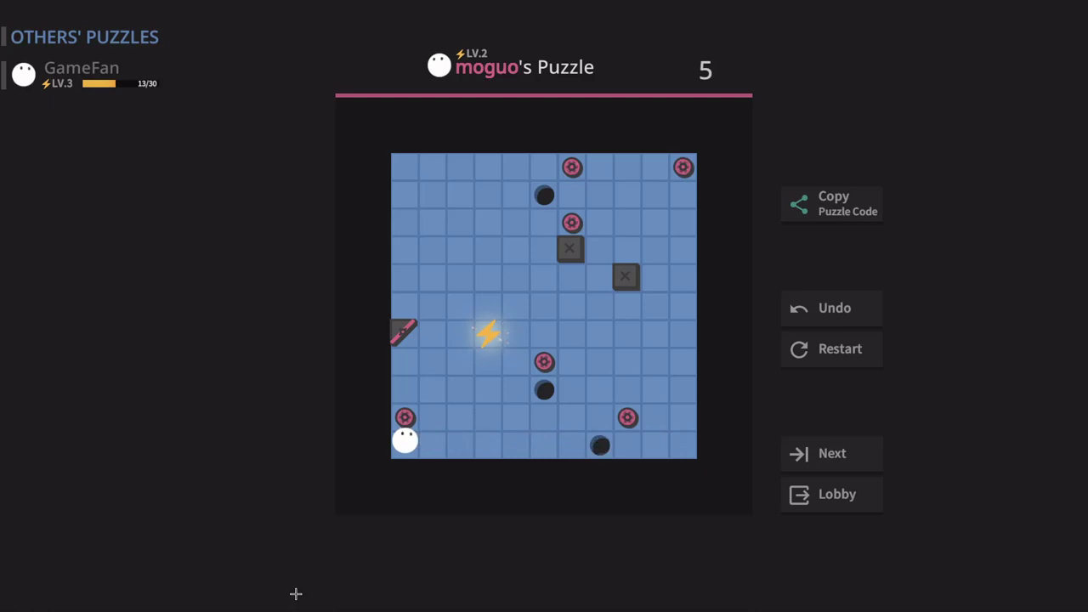
{"action": "key", "text": "Right"}
{"action": "key", "text": "Up"}
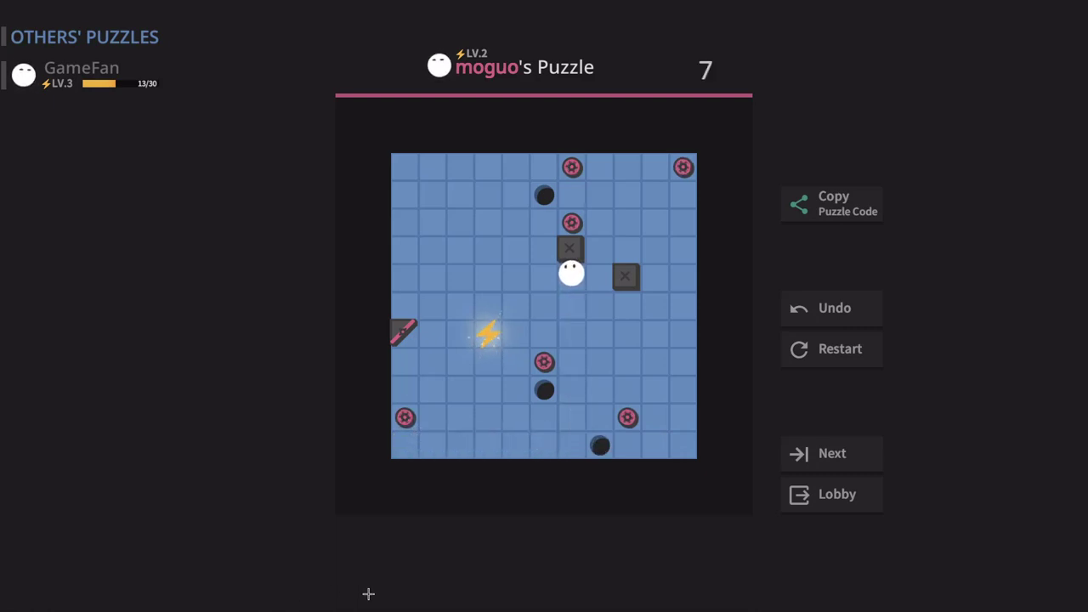
{"action": "key", "text": "Down"}
{"action": "key", "text": "Left"}
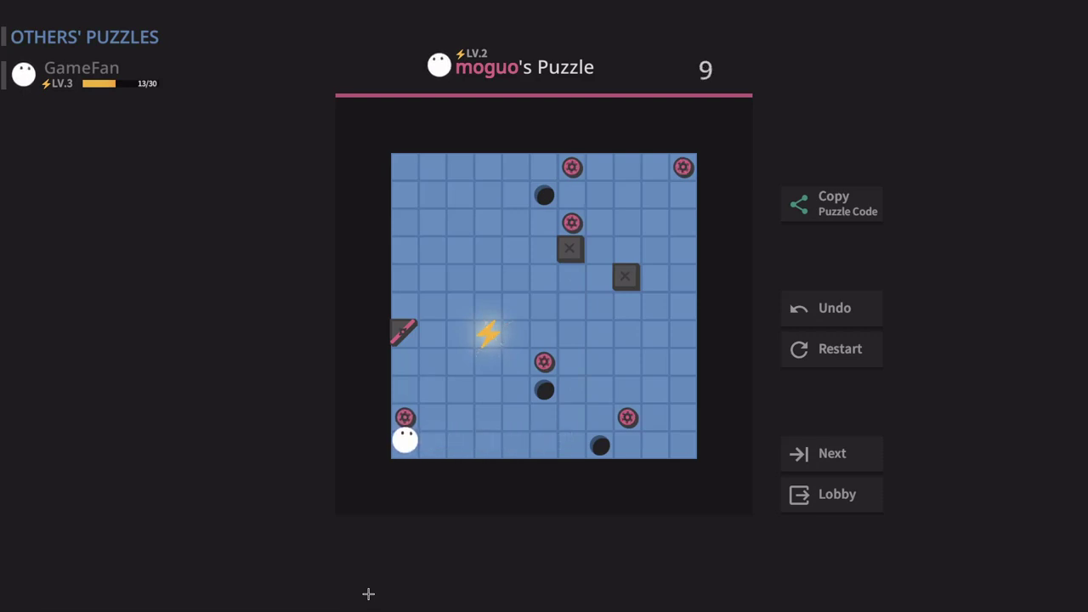
{"action": "key", "text": "Up"}
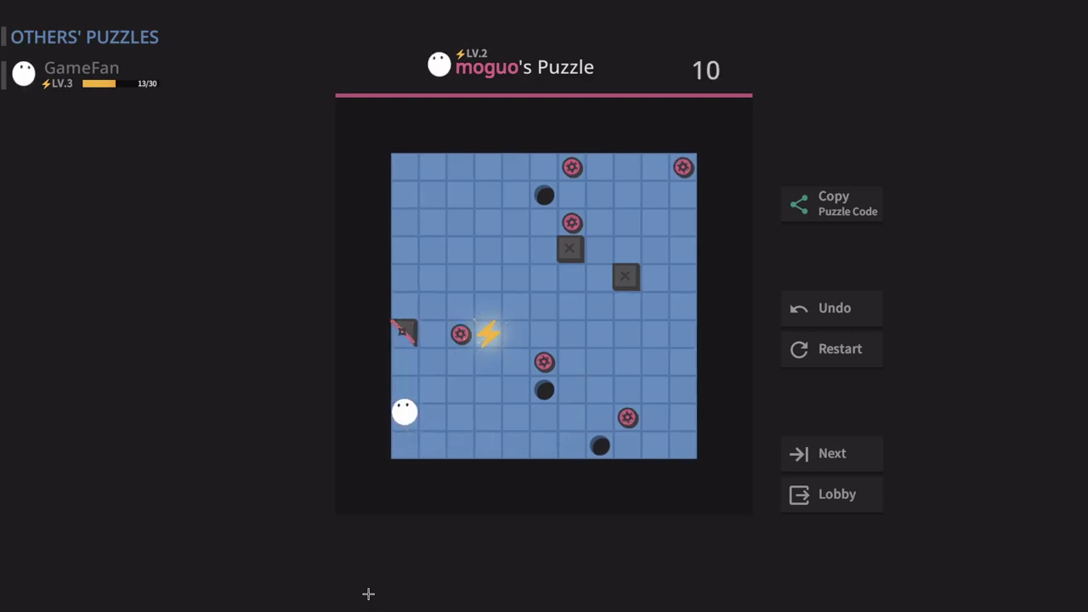
{"action": "key", "text": "Up"}
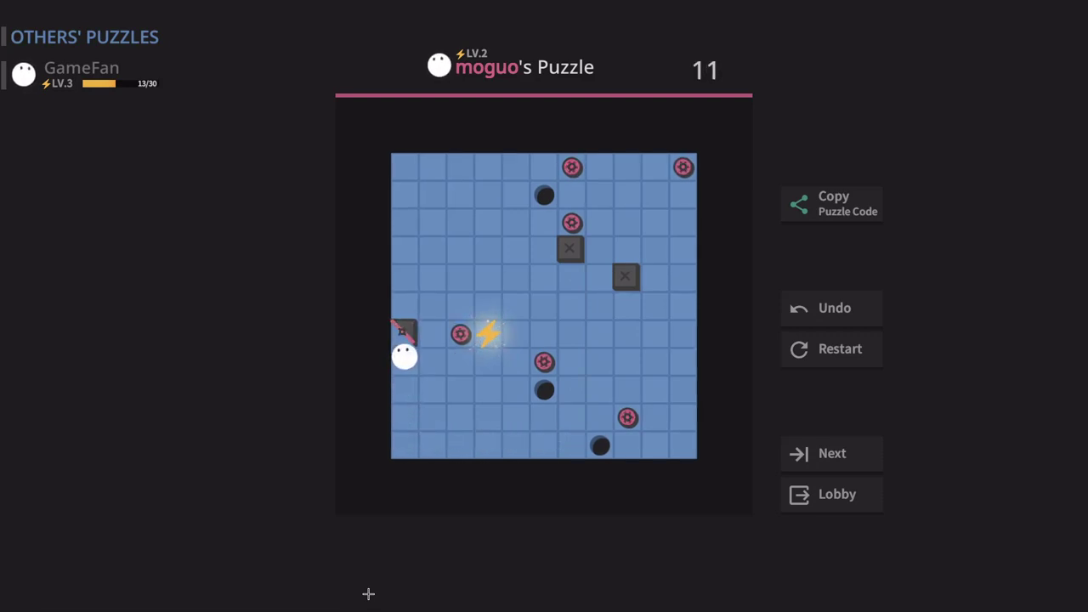
- Push the top gear and sweep the ball through the corners and right column
{"action": "key", "text": "Right"}
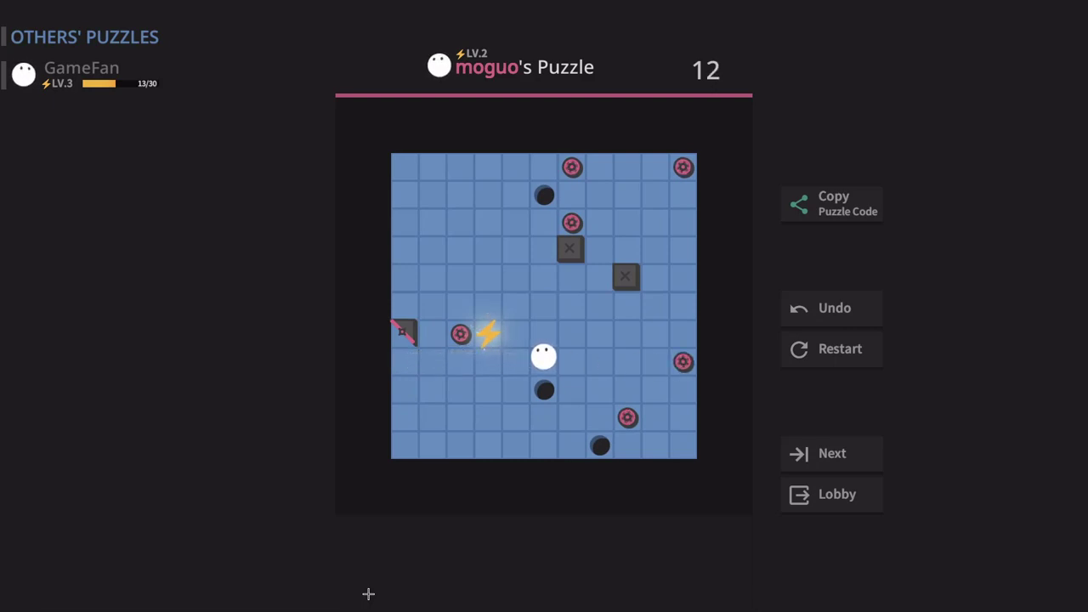
{"action": "key", "text": "Up"}
{"action": "key", "text": "Left"}
{"action": "key", "text": "Up"}
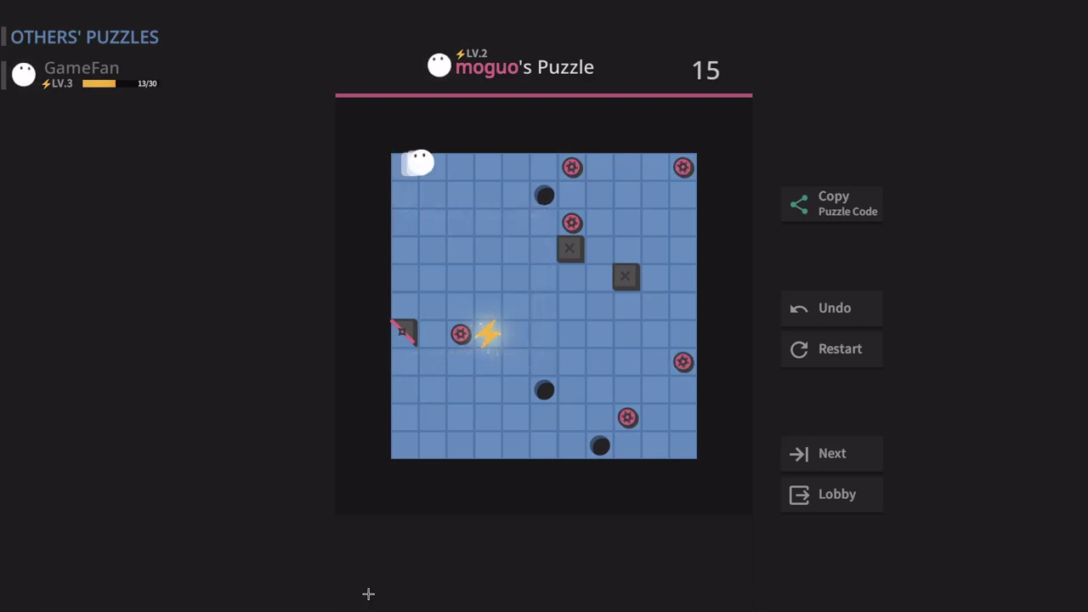
{"action": "key", "text": "Right"}
{"action": "key", "text": "Left"}
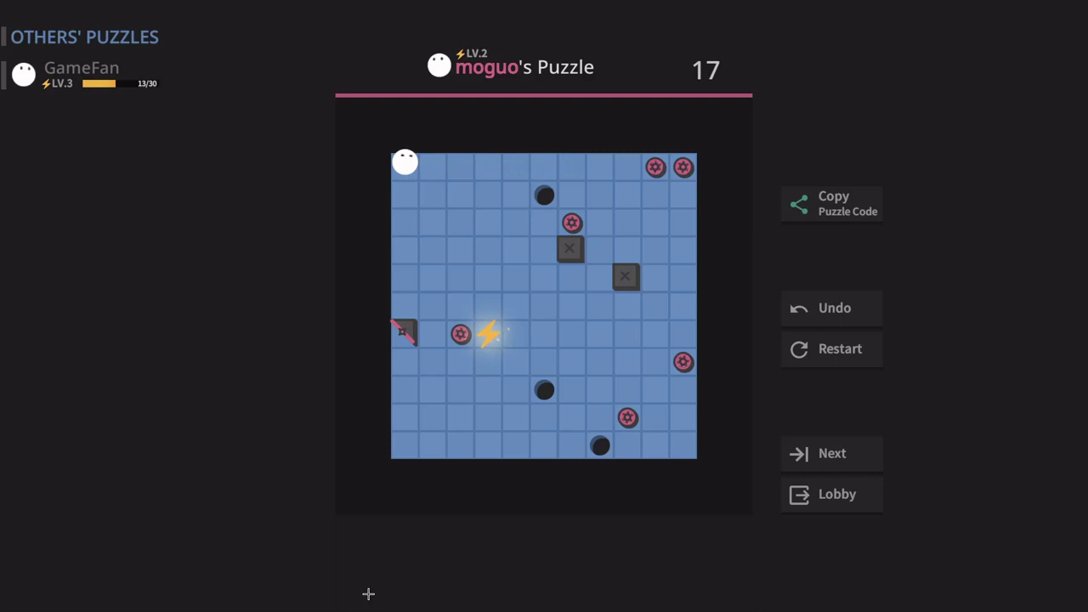
{"action": "key", "text": "Down"}
{"action": "key", "text": "Right"}
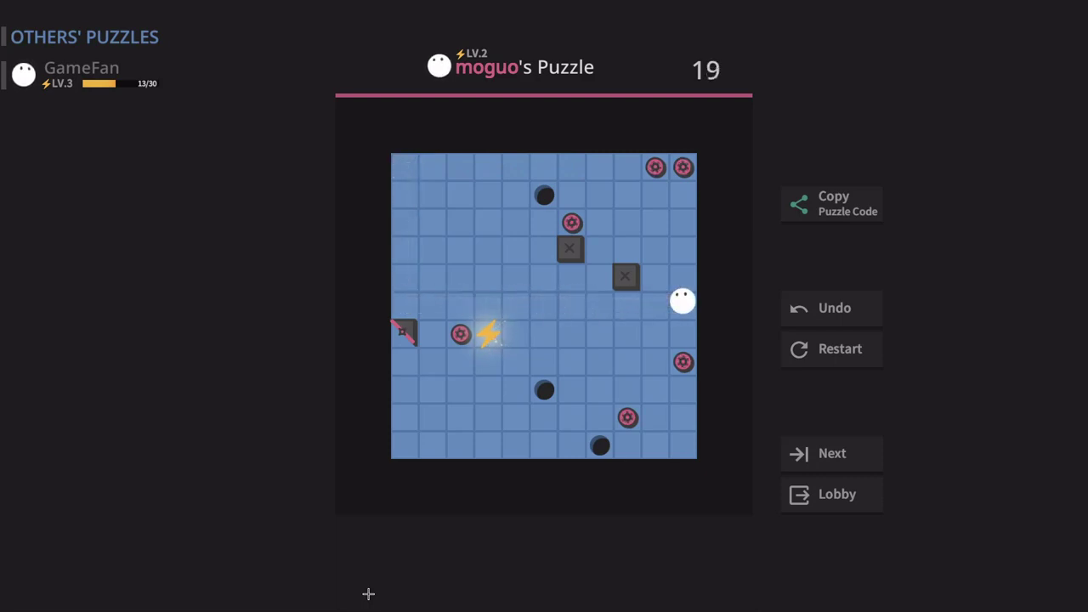
{"action": "key", "text": "Up"}
{"action": "key", "text": "Down"}
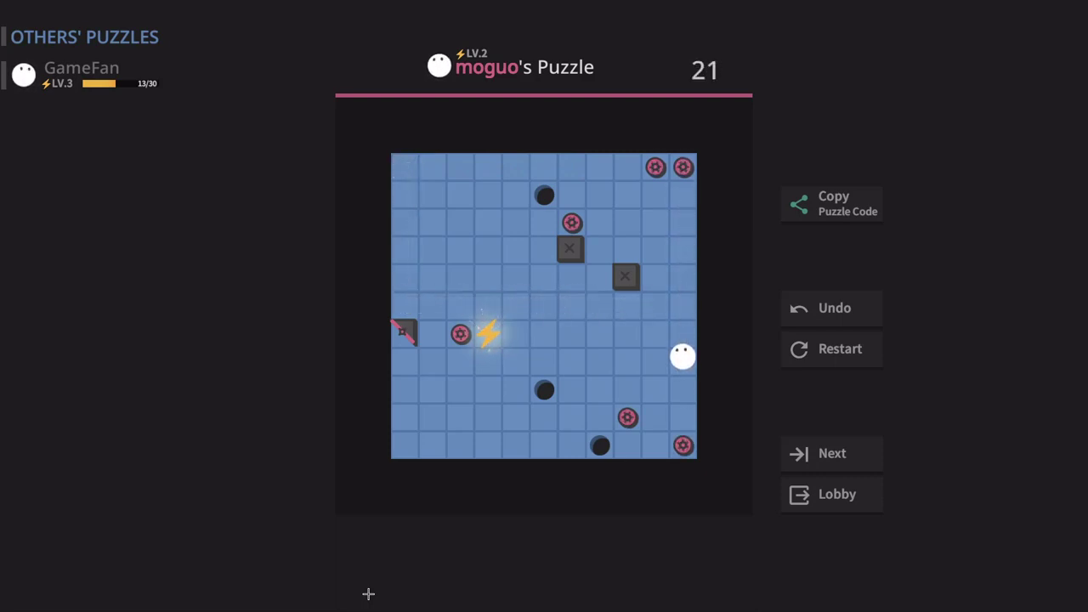
{"action": "key", "text": "Left"}
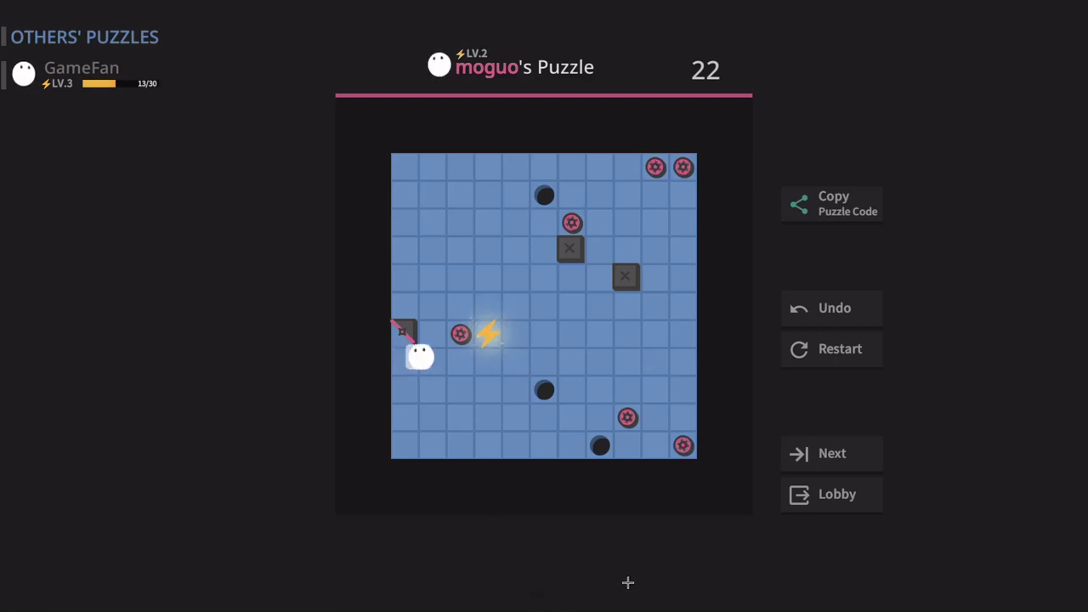
- Shuttle the ball across rows without solving, then skip moguo's puzzle at 33 moves
{"action": "key", "text": "Right"}
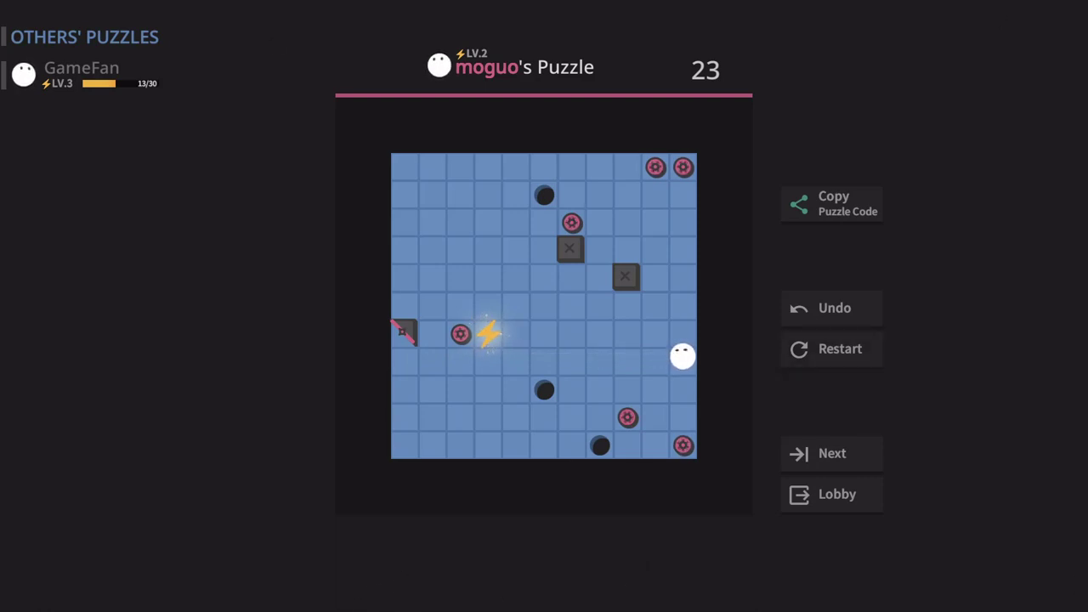
{"action": "key", "text": "Left"}
{"action": "key", "text": "Right"}
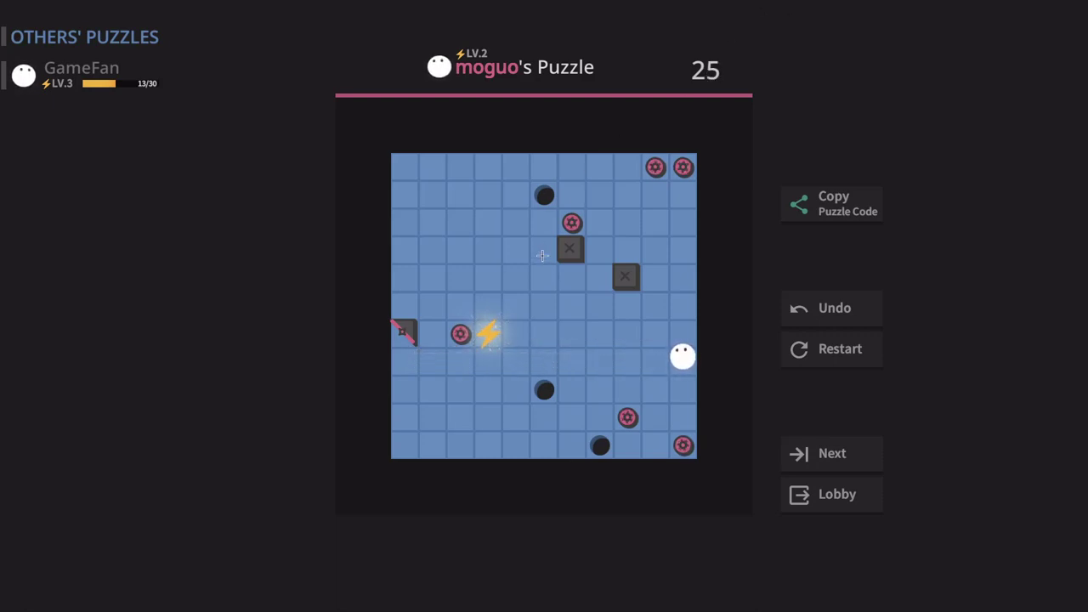
{"action": "key", "text": "Up"}
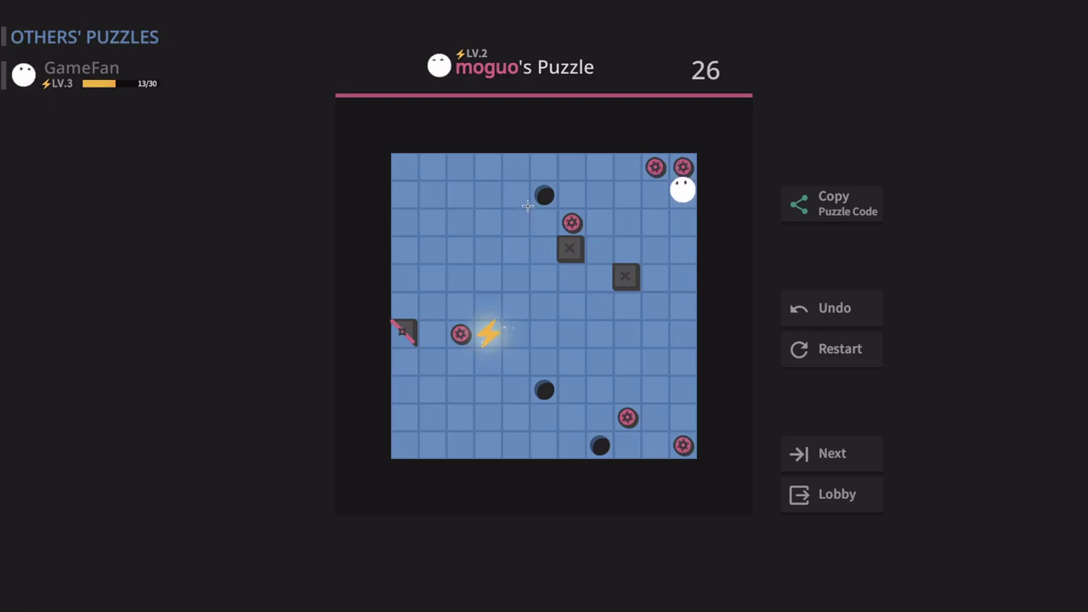
{"action": "key", "text": "Down"}
{"action": "key", "text": "Left"}
{"action": "key", "text": "Up"}
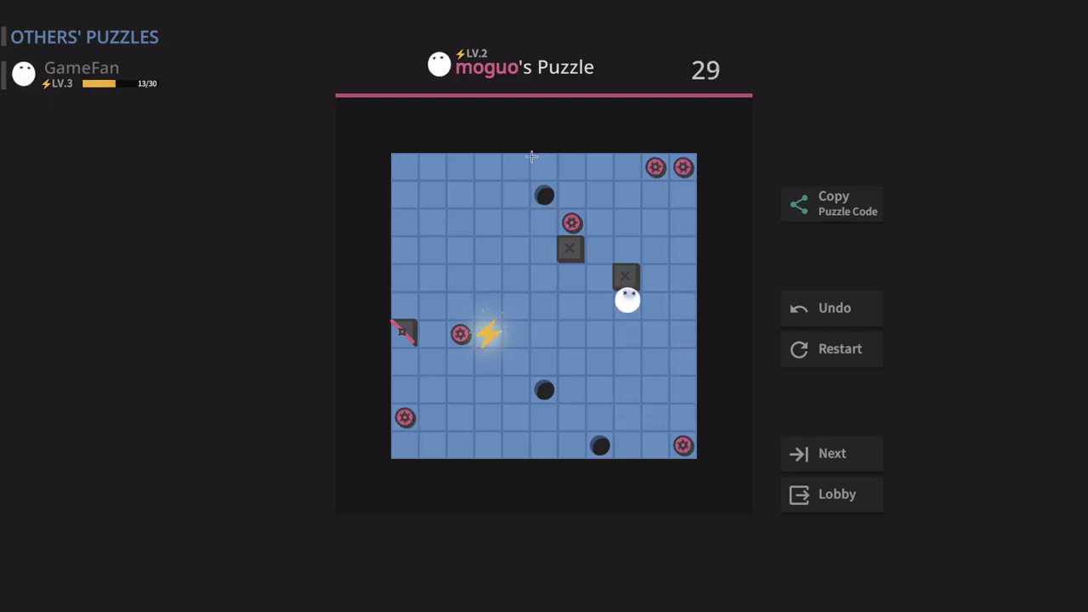
{"action": "key", "text": "Left"}
{"action": "key", "text": "Right"}
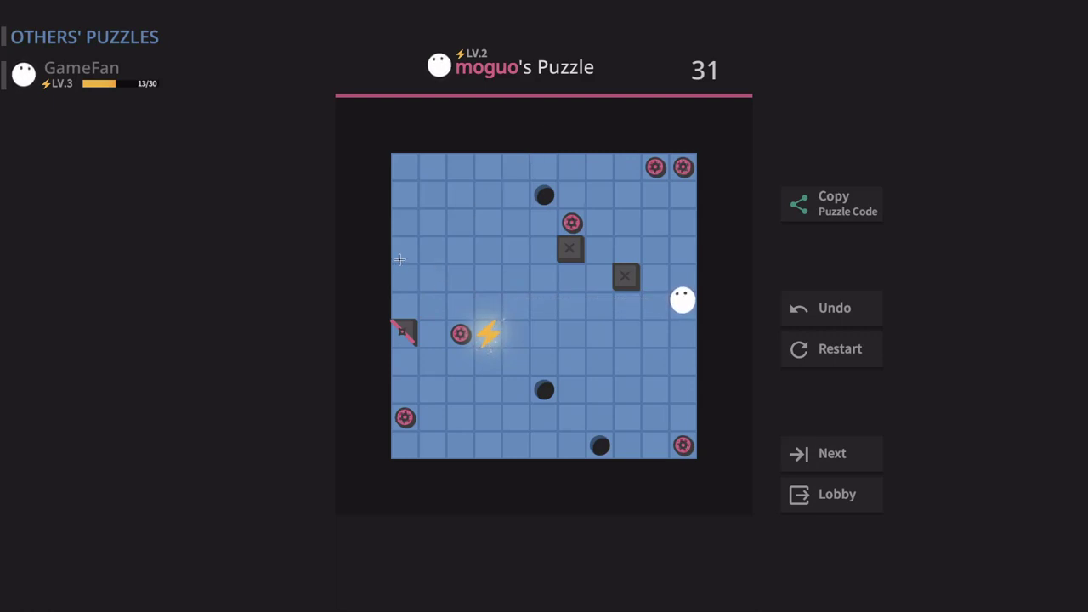
{"action": "key", "text": "Left"}
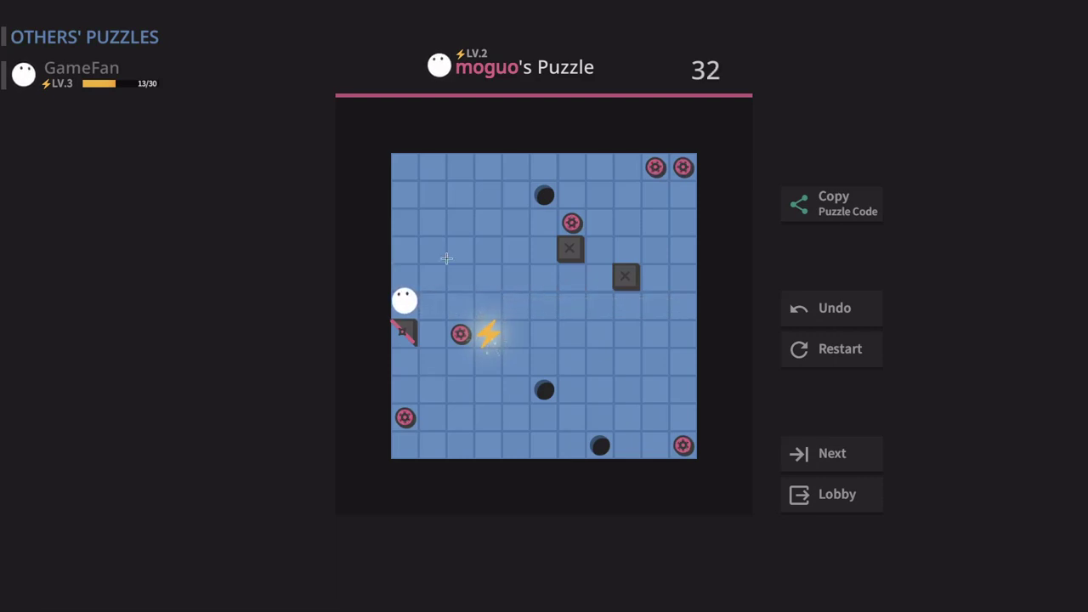
{"action": "key", "text": "Right"}
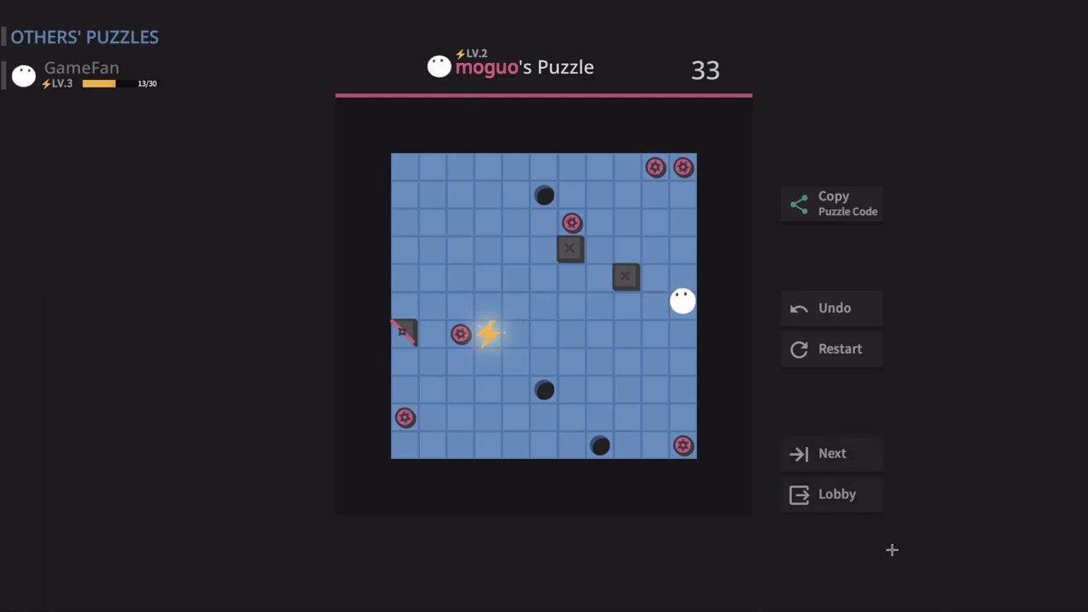
{"action": "left_click", "coordinate": [822, 453]}
{"action": "left_click", "coordinate": [680, 411]}
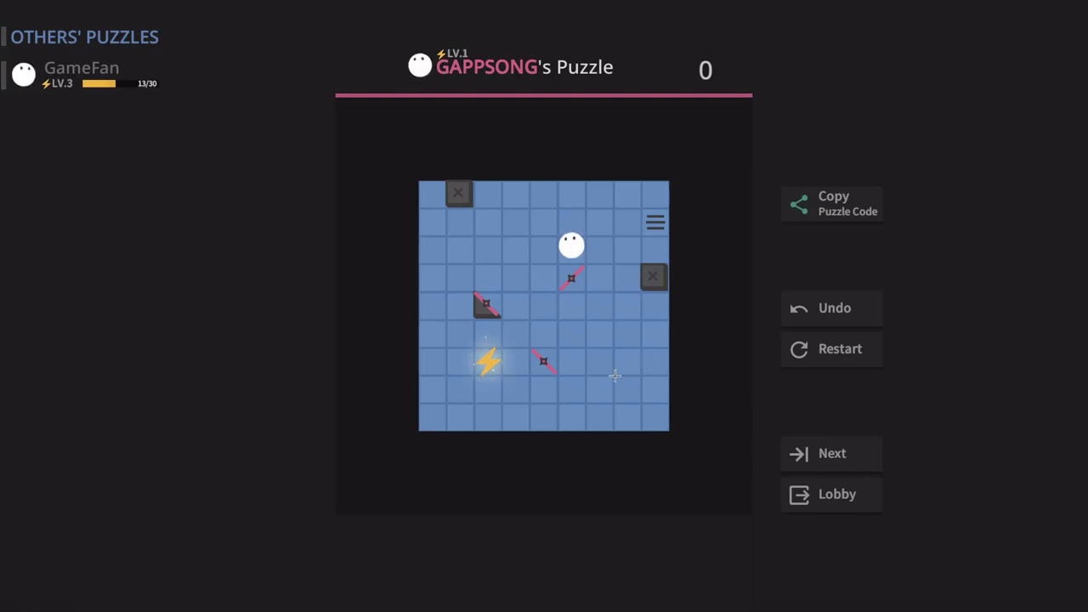
{"action": "key", "text": "Left"}
{"action": "key", "text": "Down"}
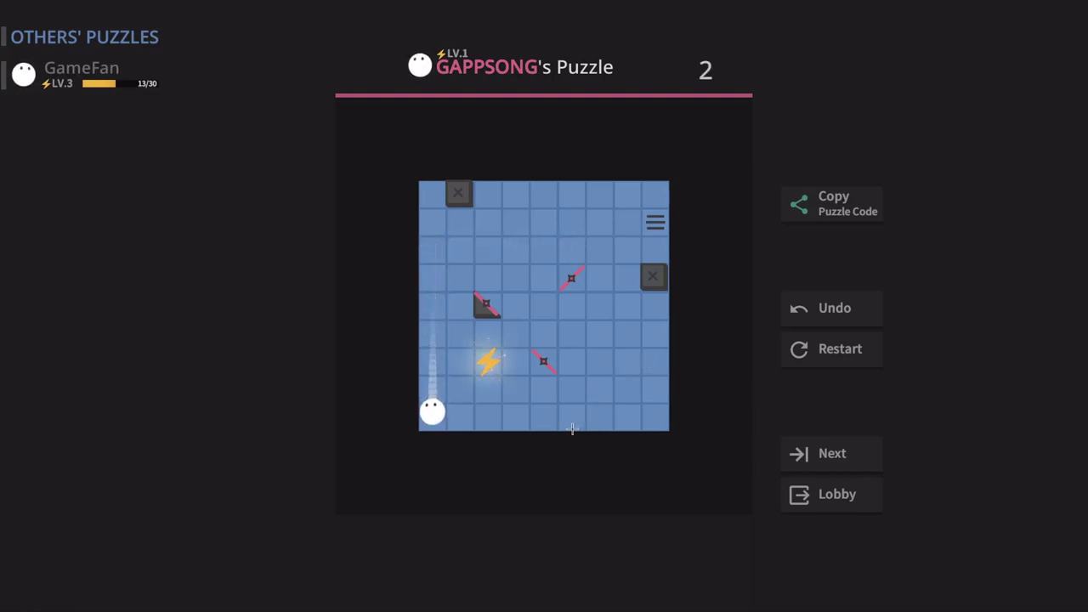
{"action": "key", "text": "Right"}
{"action": "key", "text": "Up"}
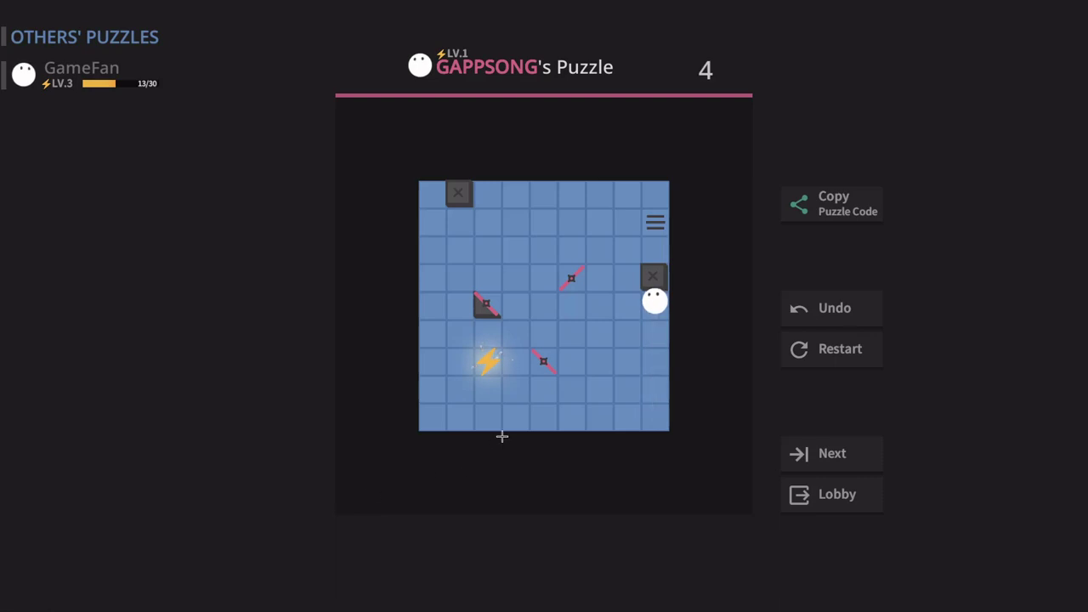
{"action": "key", "text": "Left"}
{"action": "key", "text": "Down"}
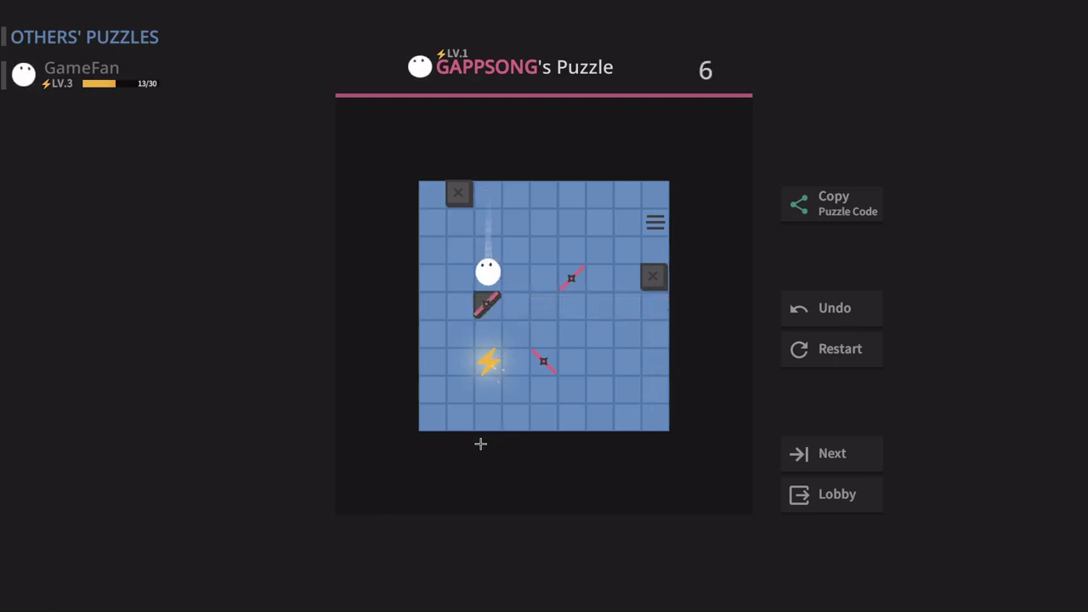
{"action": "key", "text": "Right"}
{"action": "key", "text": "Right"}
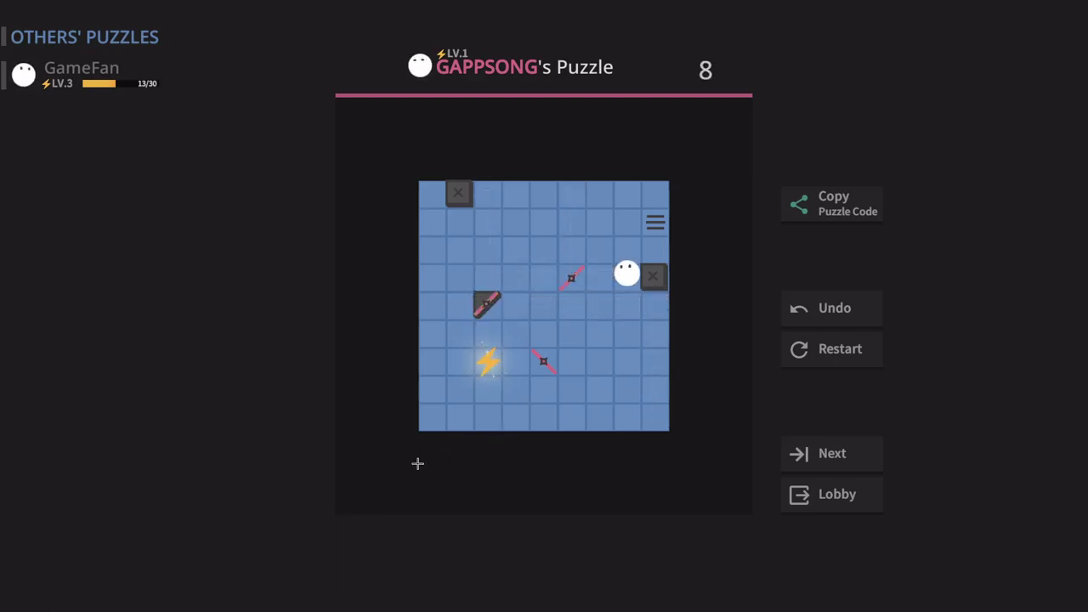
- Slide the ball around the bottom and right edges onto the lightning bolt, 15 moves
{"action": "key", "text": "Down"}
{"action": "key", "text": "Left"}
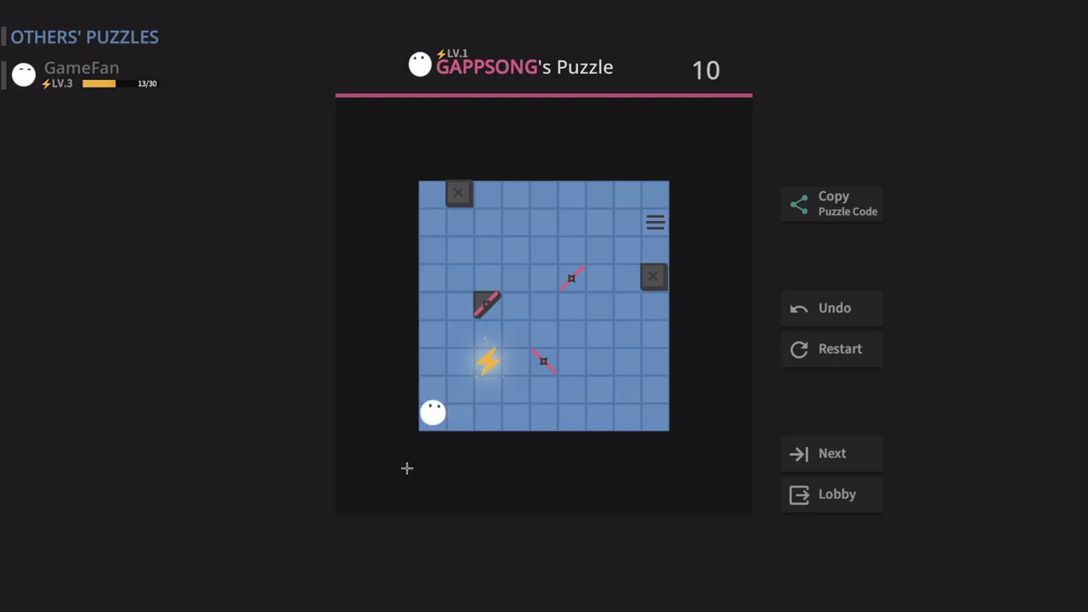
{"action": "key", "text": "Up"}
{"action": "key", "text": "Down"}
{"action": "key", "text": "Right"}
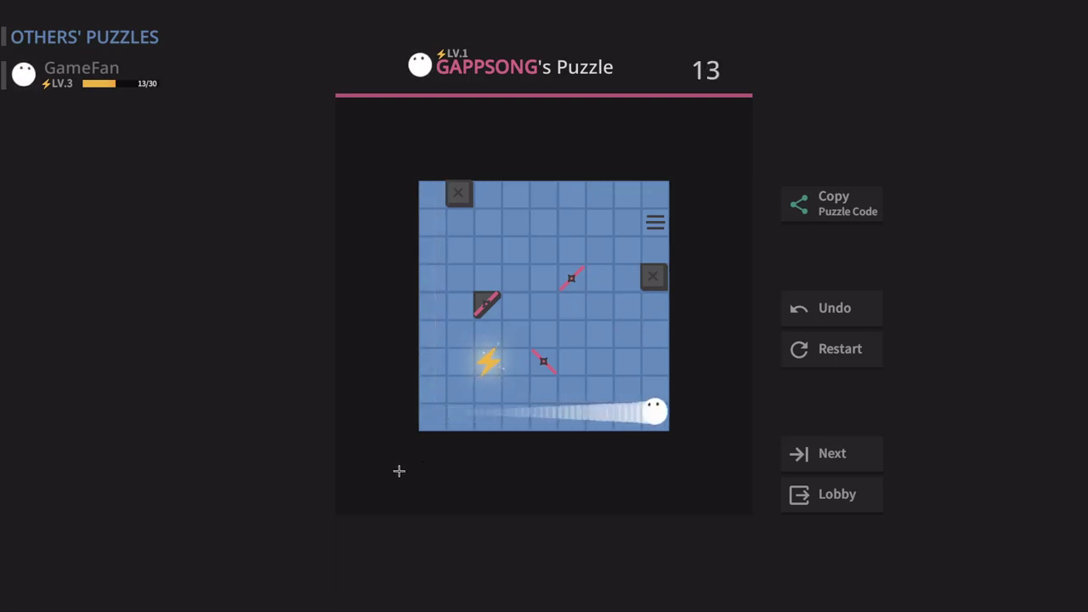
{"action": "key", "text": "Up"}
{"action": "key", "text": "Left"}
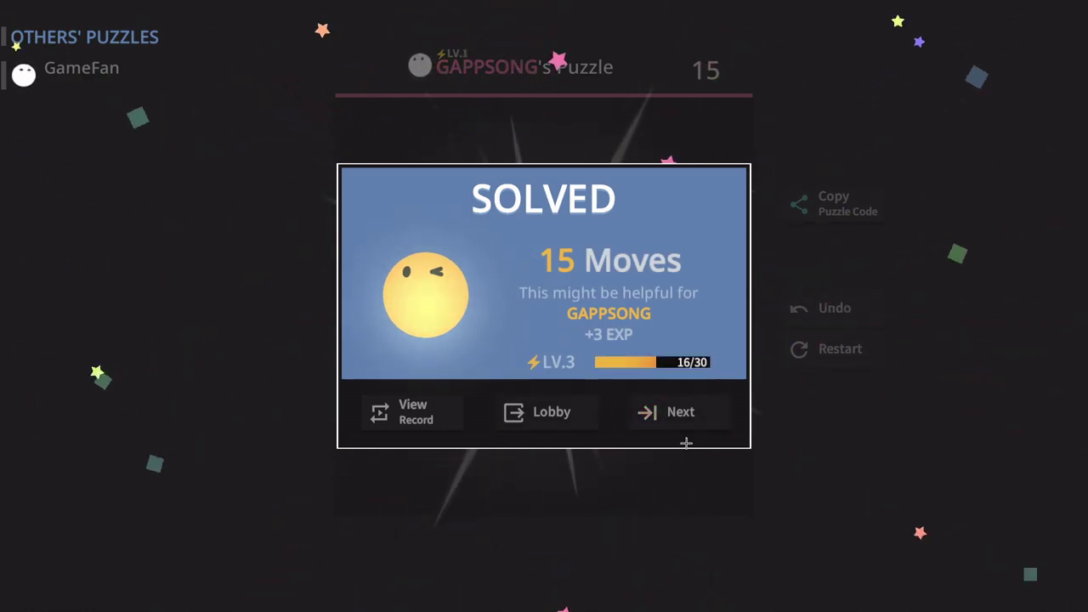
- Load Three_body's puzzle, push the red gear right, then reset the puzzle
{"action": "left_click", "coordinate": [680, 417]}
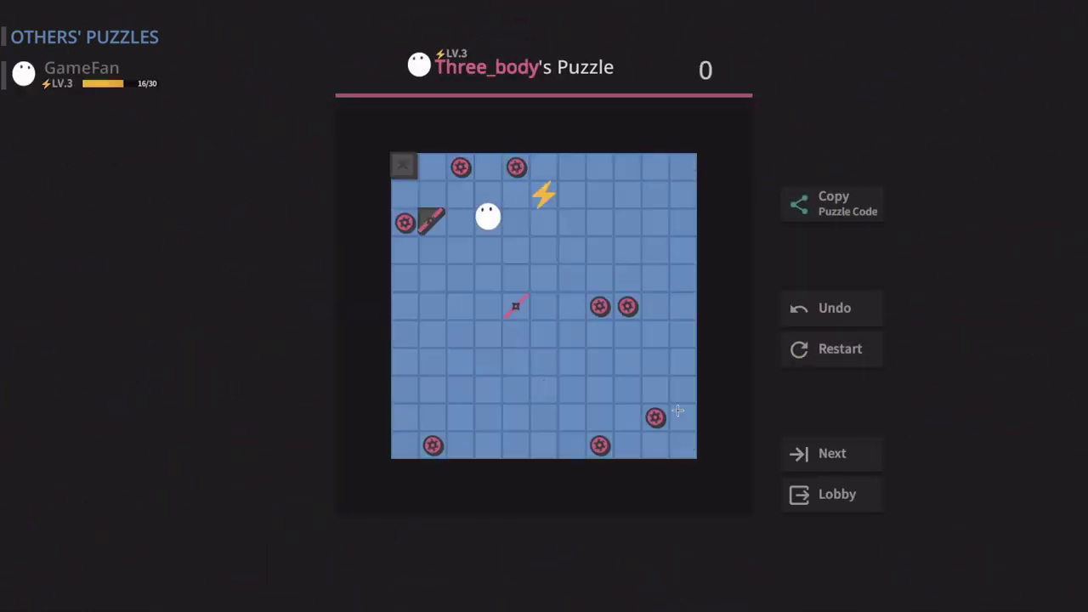
{"action": "key", "text": "Up"}
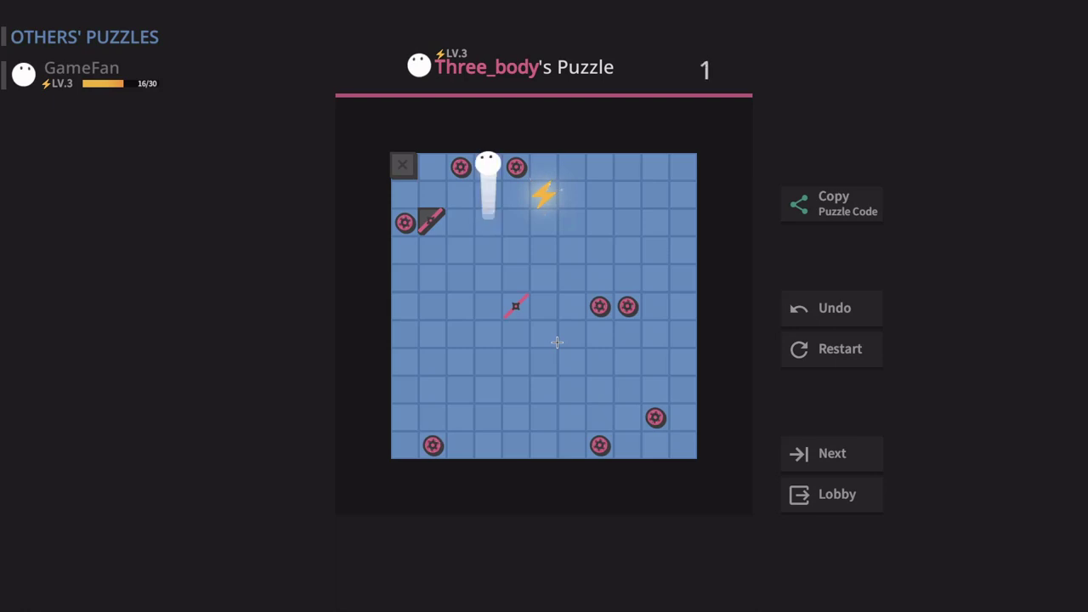
{"action": "key", "text": "Right"}
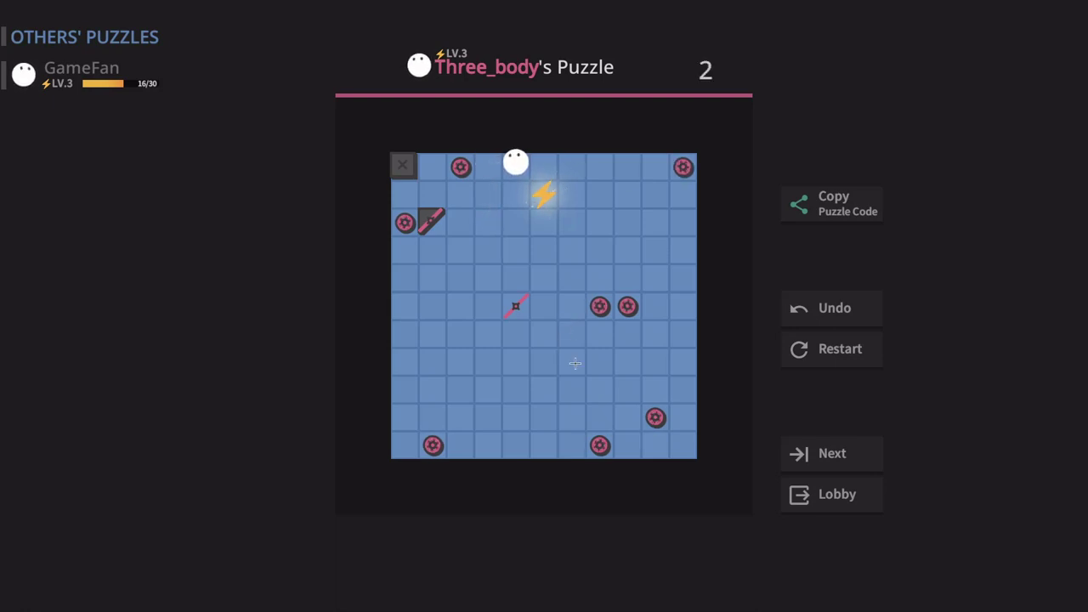
{"action": "key", "text": "r"}
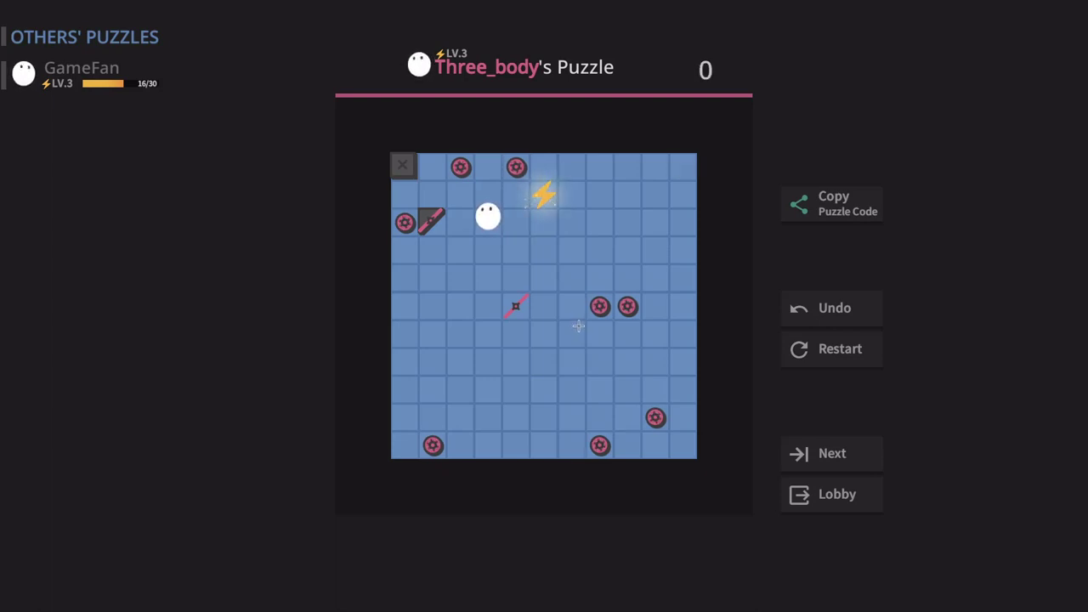
- Push the top gear into the right corner and bring the character back up
{"action": "key", "text": "Up"}
{"action": "key", "text": "Right"}
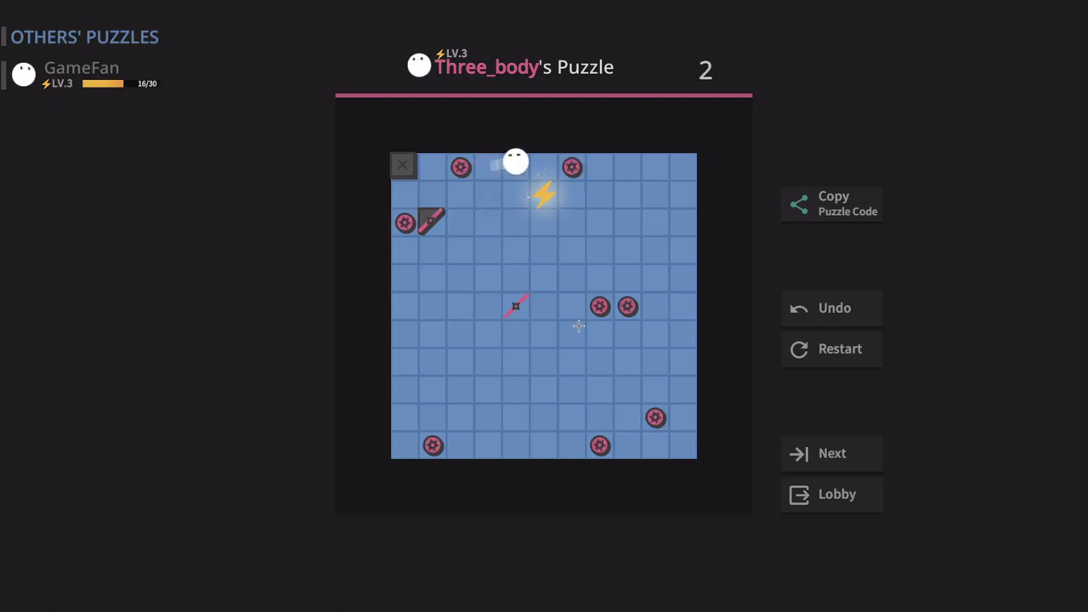
{"action": "key", "text": "Down"}
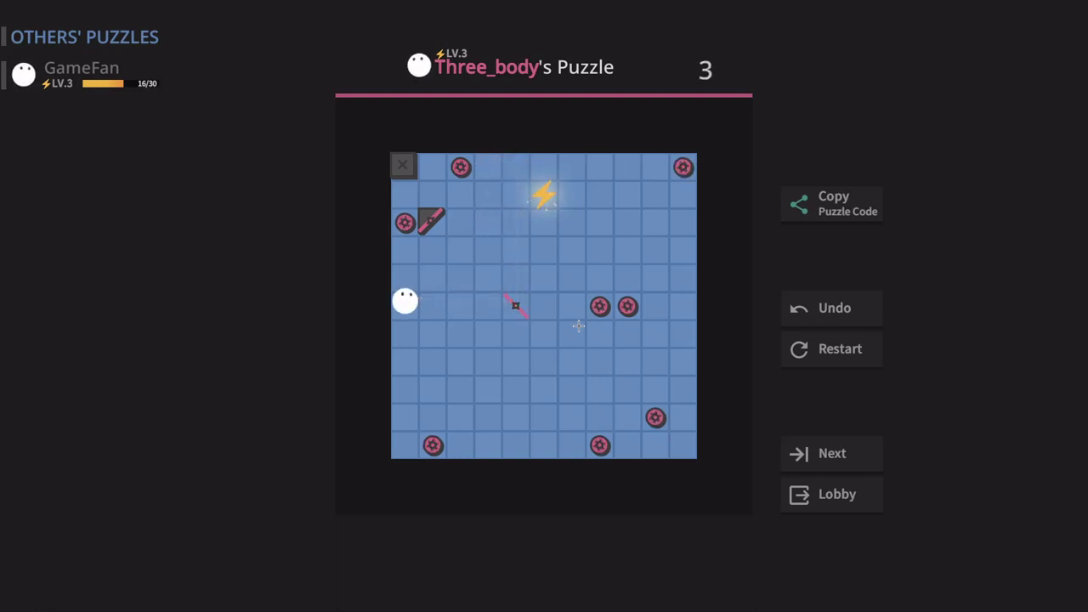
{"action": "key", "text": "Right"}
{"action": "key", "text": "Up"}
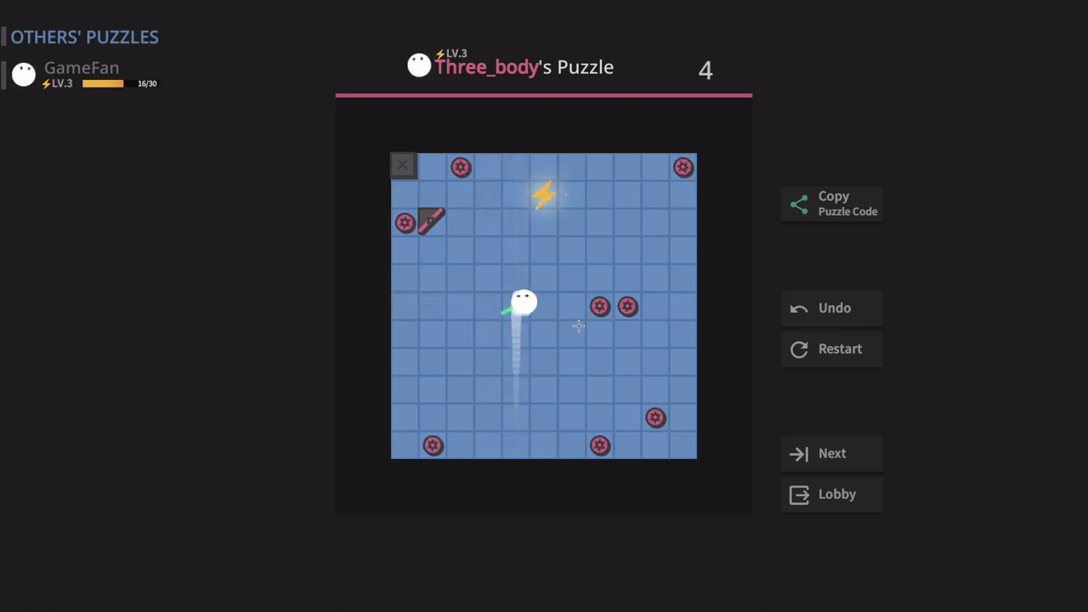
{"action": "key", "text": "Up"}
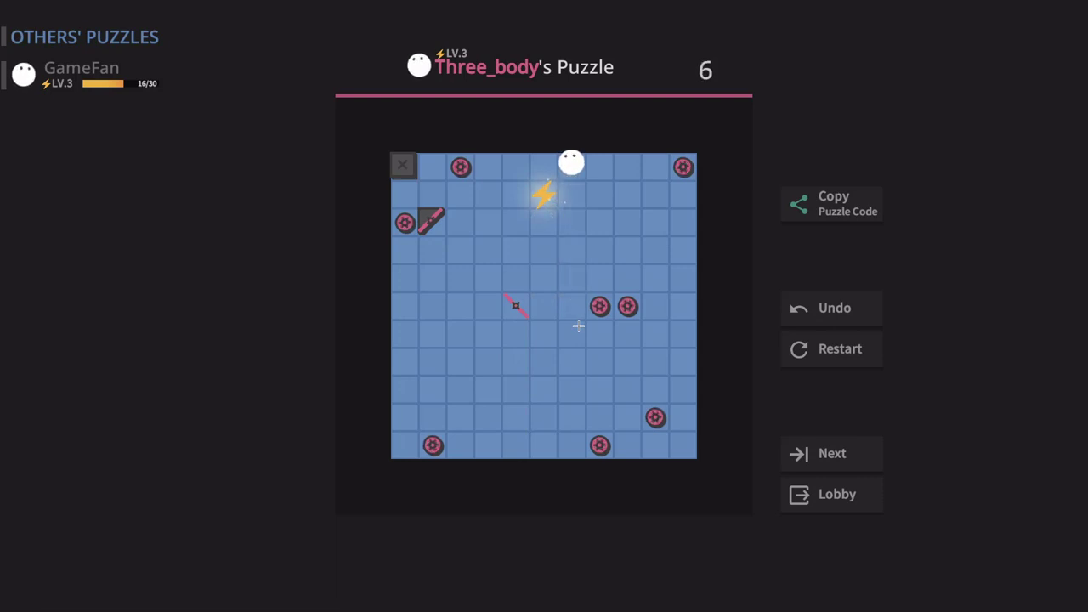
- Knock a gear away and guide the character onto the lightning bolt in 12 moves
{"action": "key", "text": "Left"}
{"action": "key", "text": "Down"}
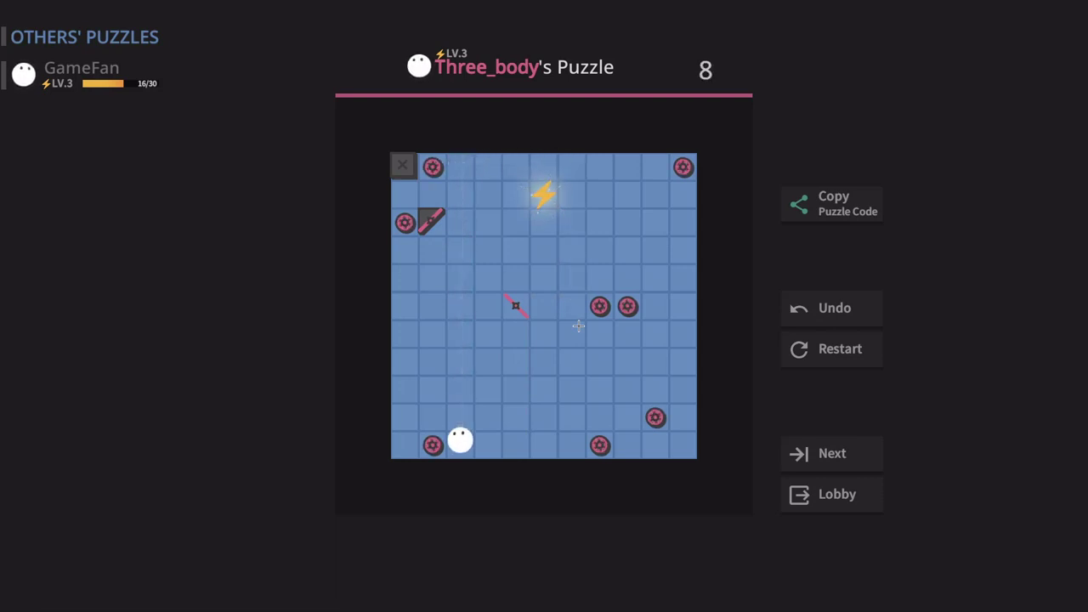
{"action": "key", "text": "Right"}
{"action": "key", "text": "Up"}
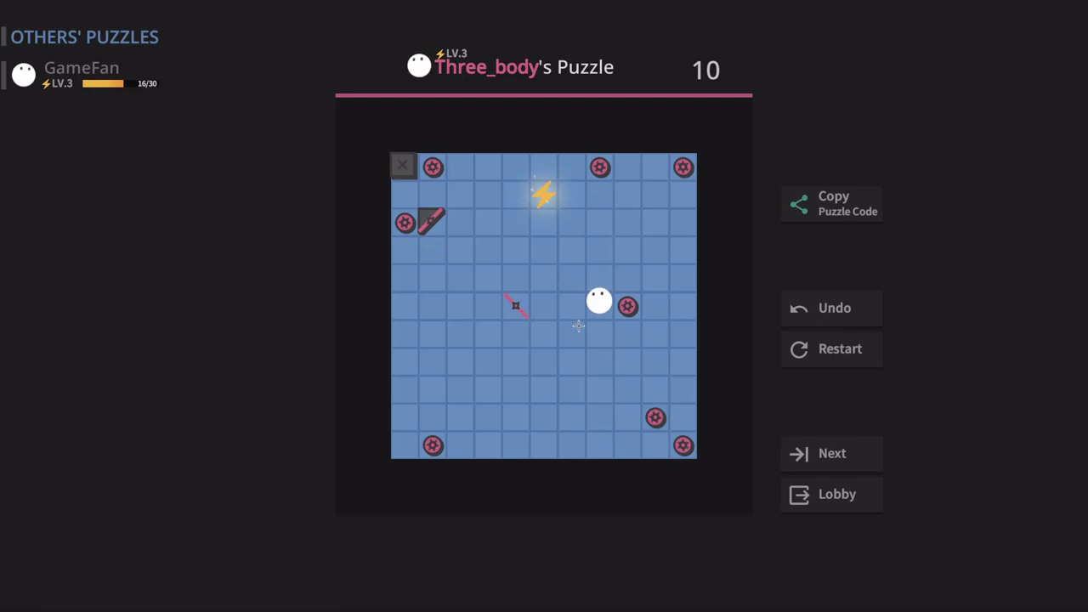
{"action": "key", "text": "Up"}
{"action": "key", "text": "Left"}
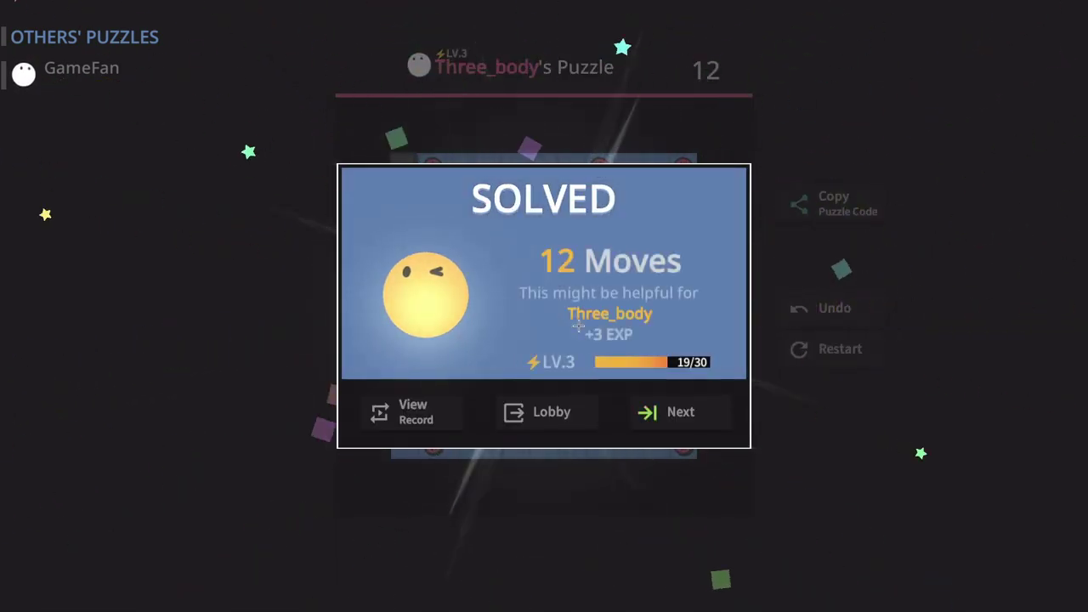
- Load AvyuktGboy's puzzle and bounce the character between walls and mirrors
{"action": "key", "text": "Return"}
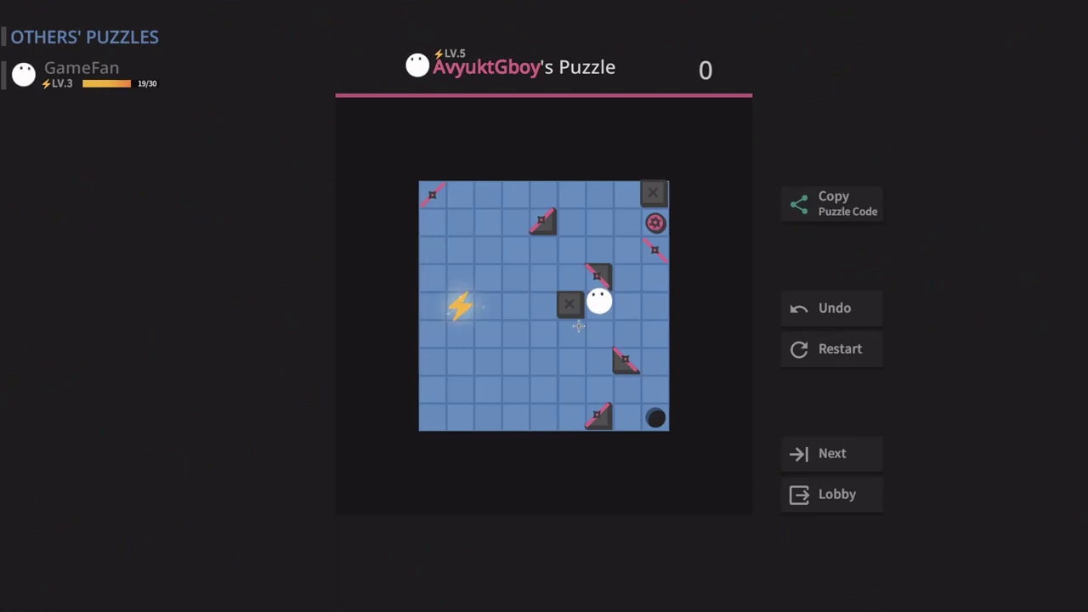
{"action": "key", "text": "Up"}
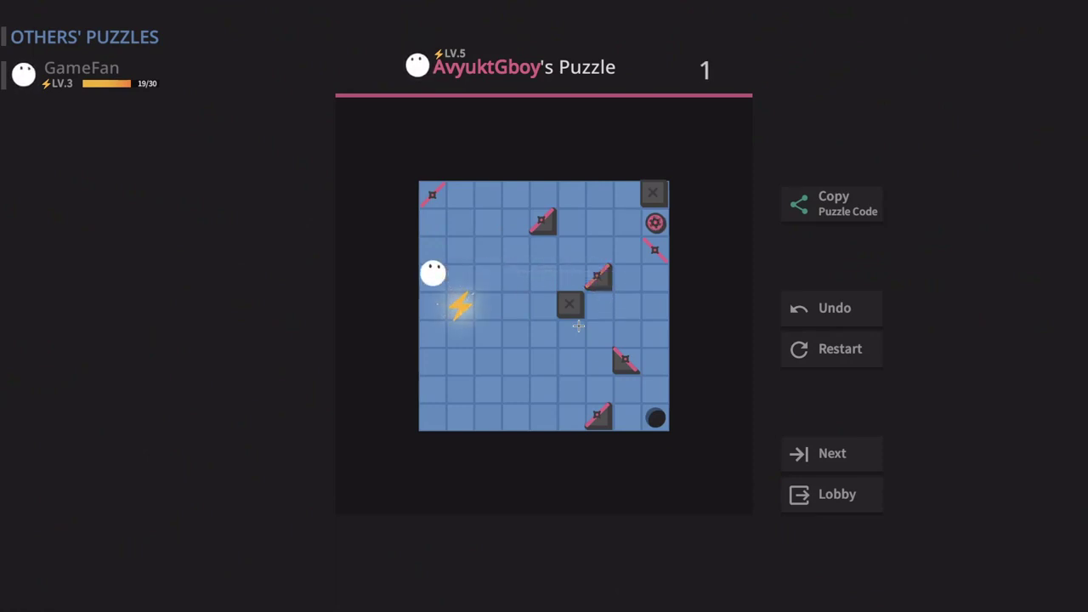
{"action": "key", "text": "Down"}
{"action": "key", "text": "Right"}
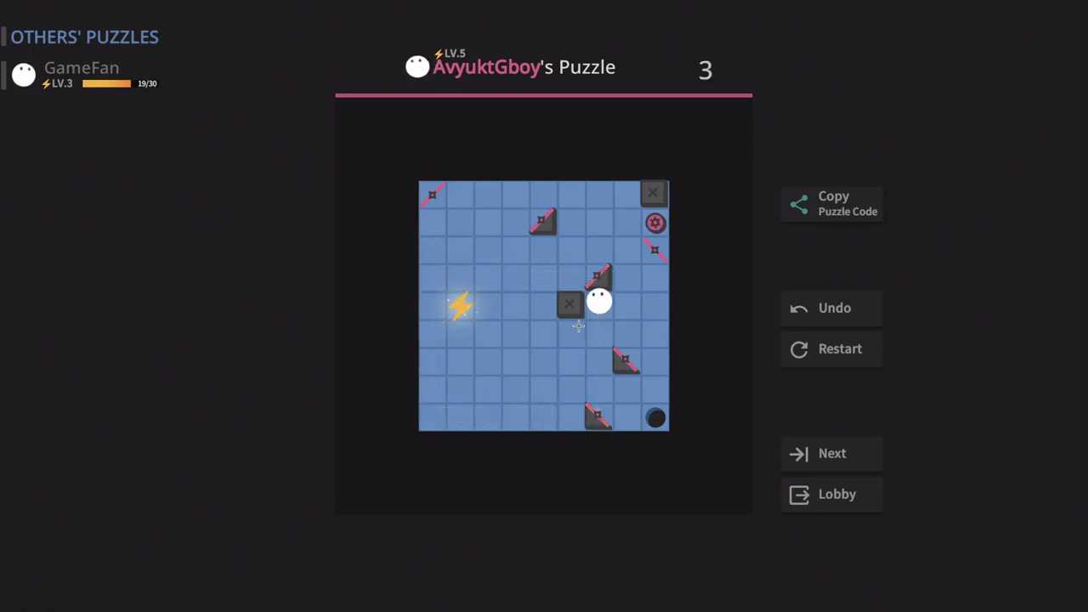
{"action": "key", "text": "Right"}
{"action": "key", "text": "Down"}
{"action": "key", "text": "Left"}
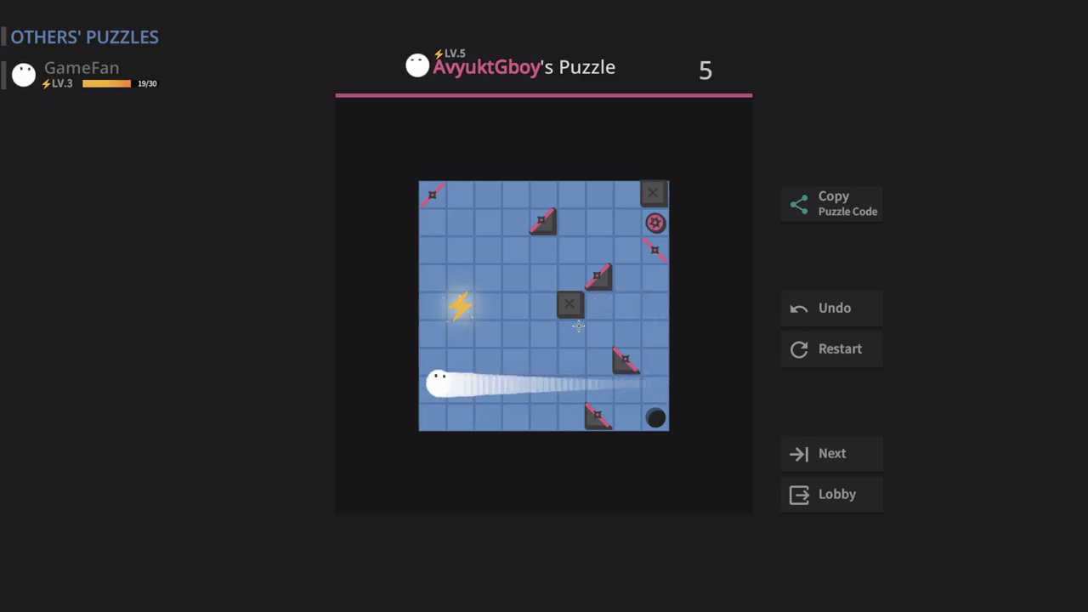
{"action": "key", "text": "Up"}
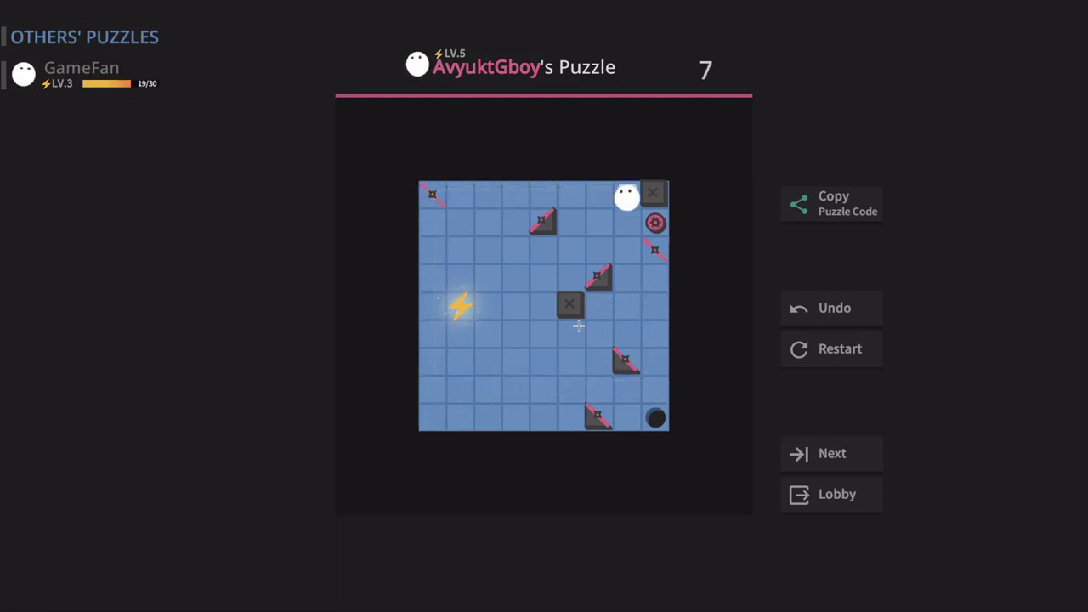
{"action": "key", "text": "Down"}
{"action": "key", "text": "Down"}
- Slide the character back and forth across the board toward the top-left corner
{"action": "key", "text": "Left"}
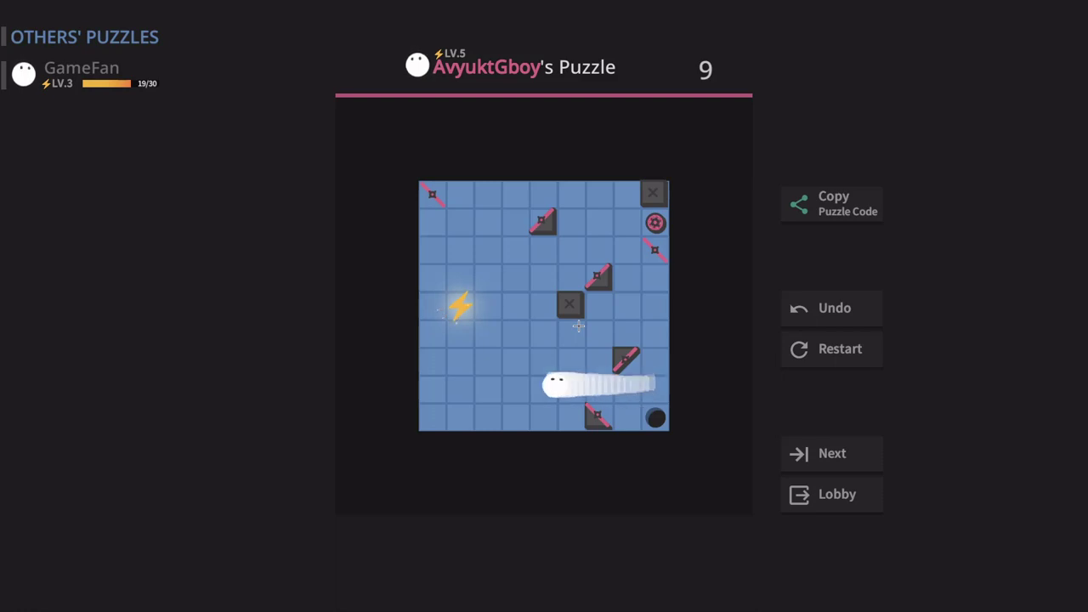
{"action": "key", "text": "Up"}
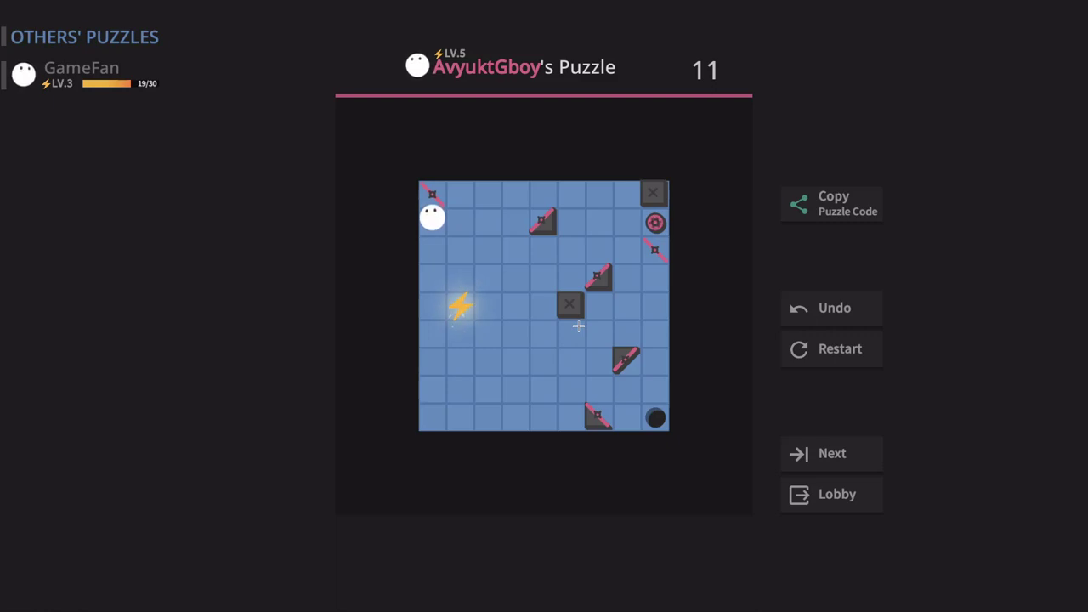
{"action": "key", "text": "Right"}
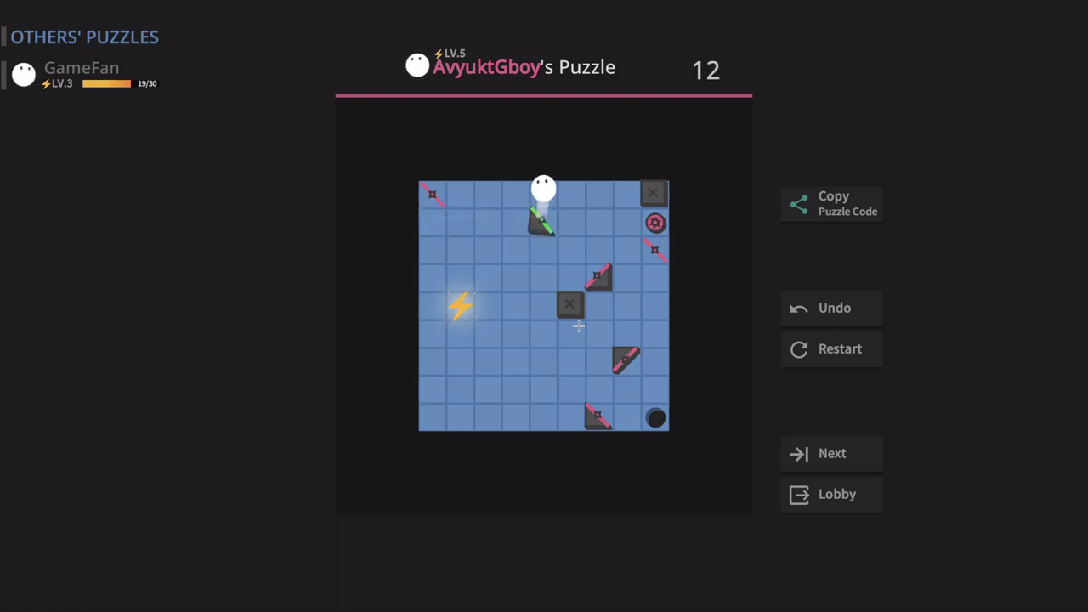
{"action": "key", "text": "Right"}
{"action": "key", "text": "Down"}
{"action": "key", "text": "Right"}
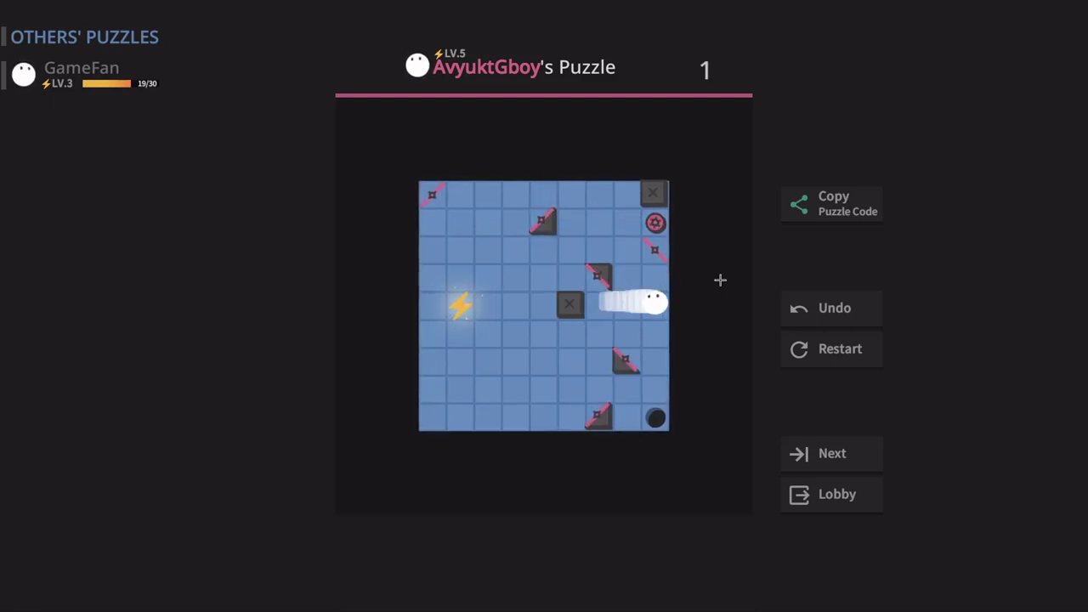
{"action": "key", "text": "Left"}
{"action": "key", "text": "Right"}
{"action": "key", "text": "Up"}
{"action": "key", "text": "Left"}
{"action": "key", "text": "Down"}
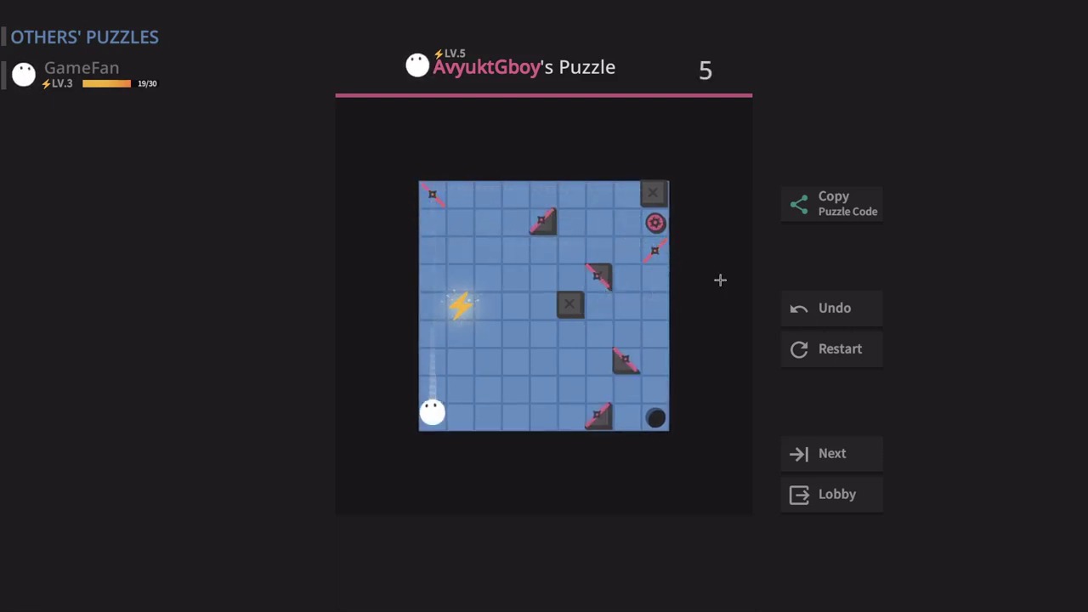
{"action": "key", "text": "Up"}
{"action": "key", "text": "Down"}
{"action": "key", "text": "Right"}
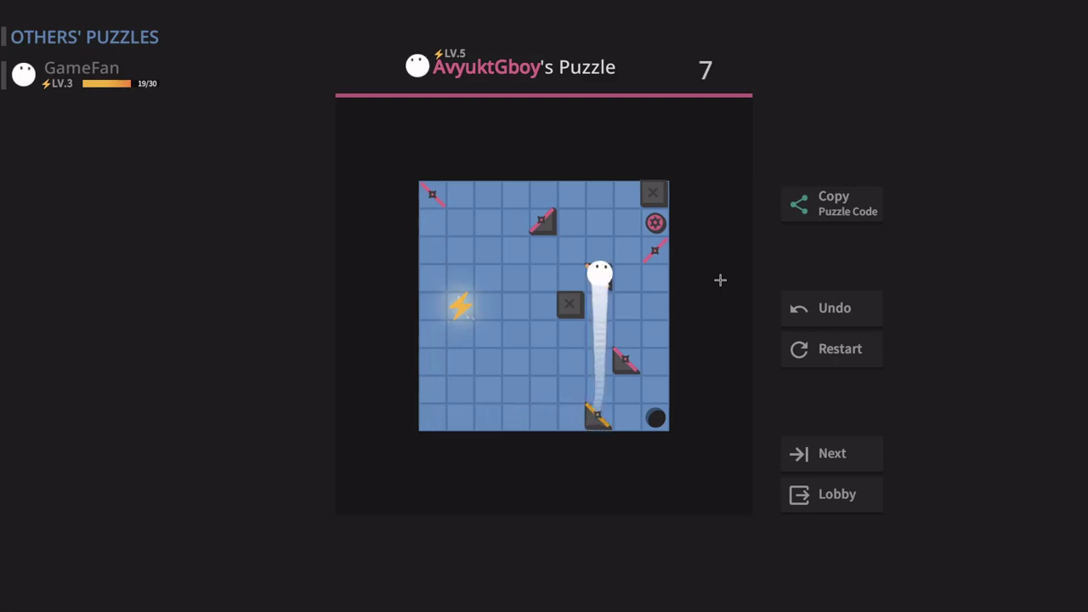
{"action": "key", "text": "Left"}
{"action": "key", "text": "Up"}
{"action": "key", "text": "Left"}
{"action": "key", "text": "Down"}
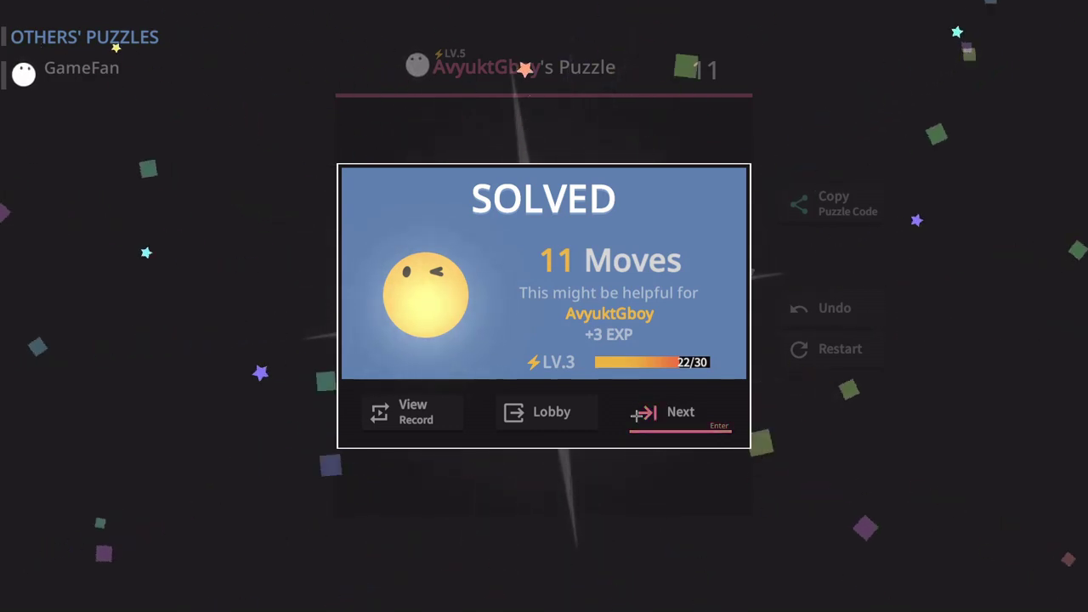
- Play back the player's and owner's replays side by side, then load the next AvyuktGboy puzzle
{"action": "left_click", "coordinate": [450, 403]}
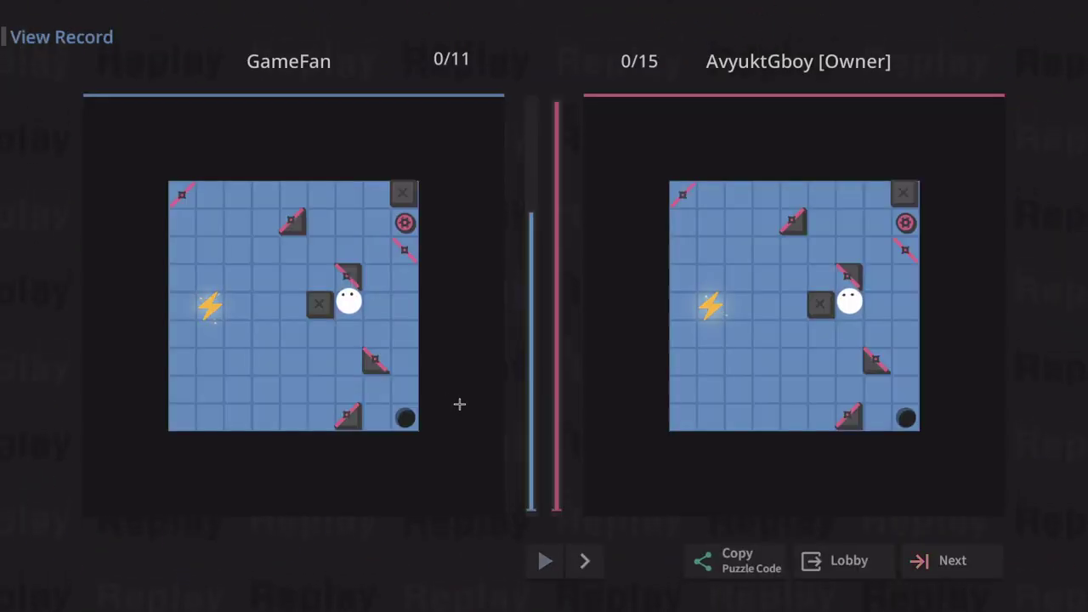
{"action": "left_click", "coordinate": [539, 558]}
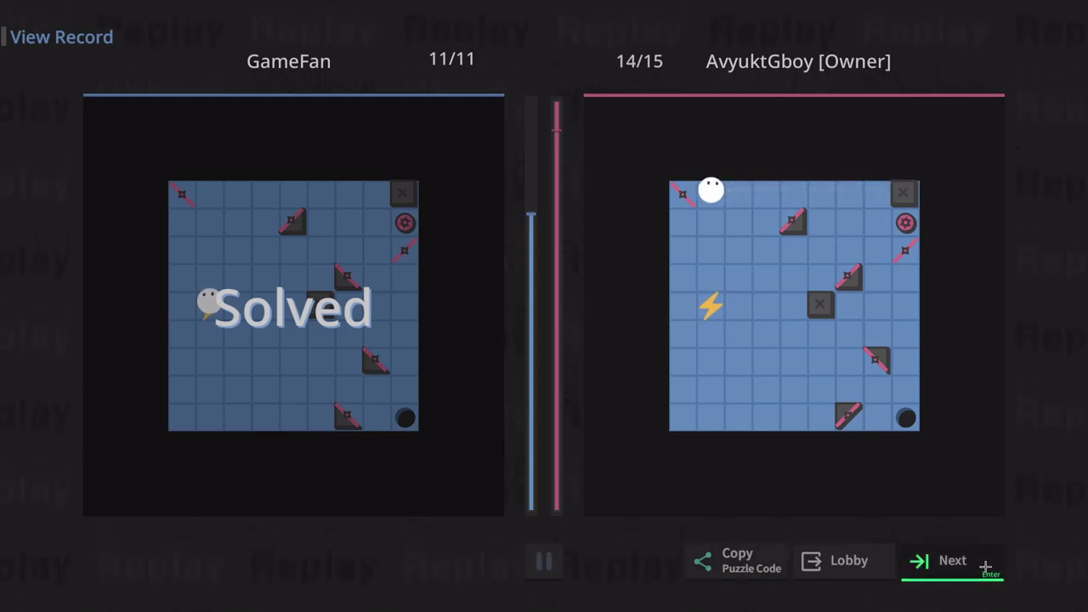
{"action": "left_click", "coordinate": [969, 571]}
{"action": "left_click", "coordinate": [809, 454]}
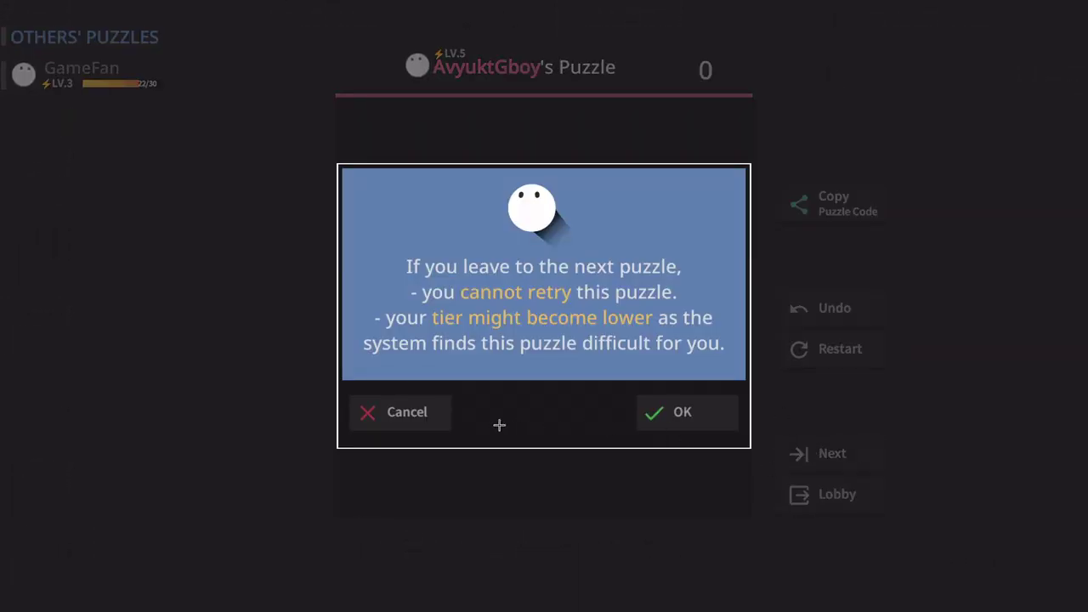
{"action": "left_click", "coordinate": [425, 413]}
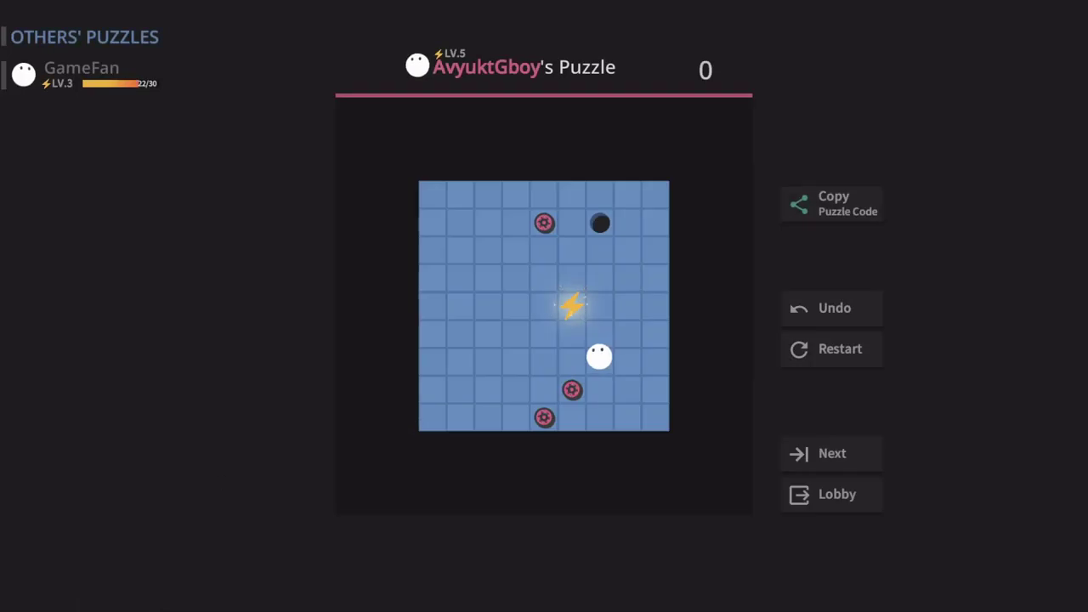